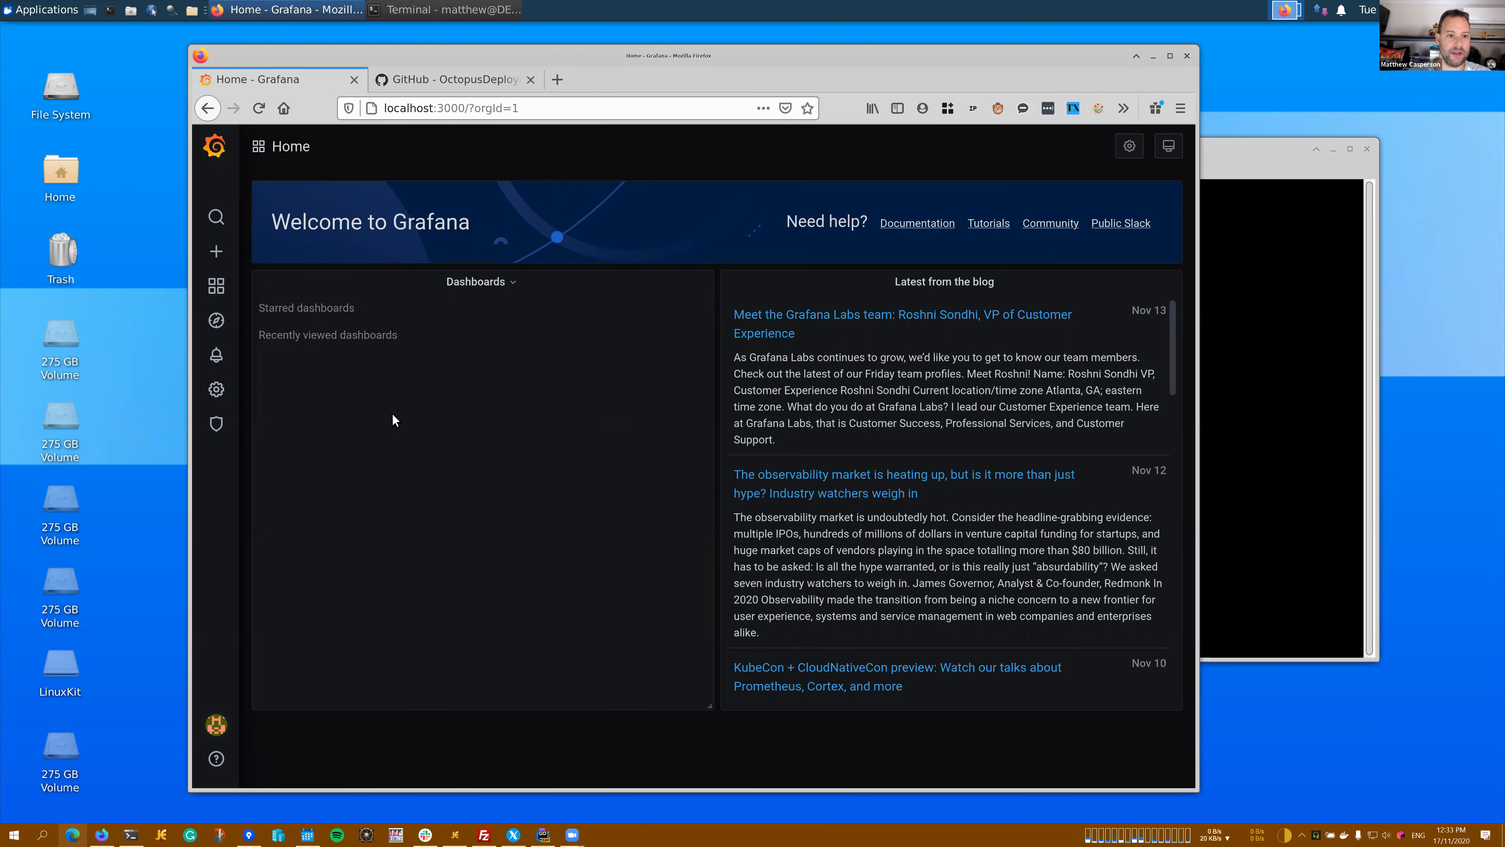
Open the Release 0.0.12 page of the OctopusDeploy/OctopusGrafanaDataSource repository on GitHub
left_click(436, 83)
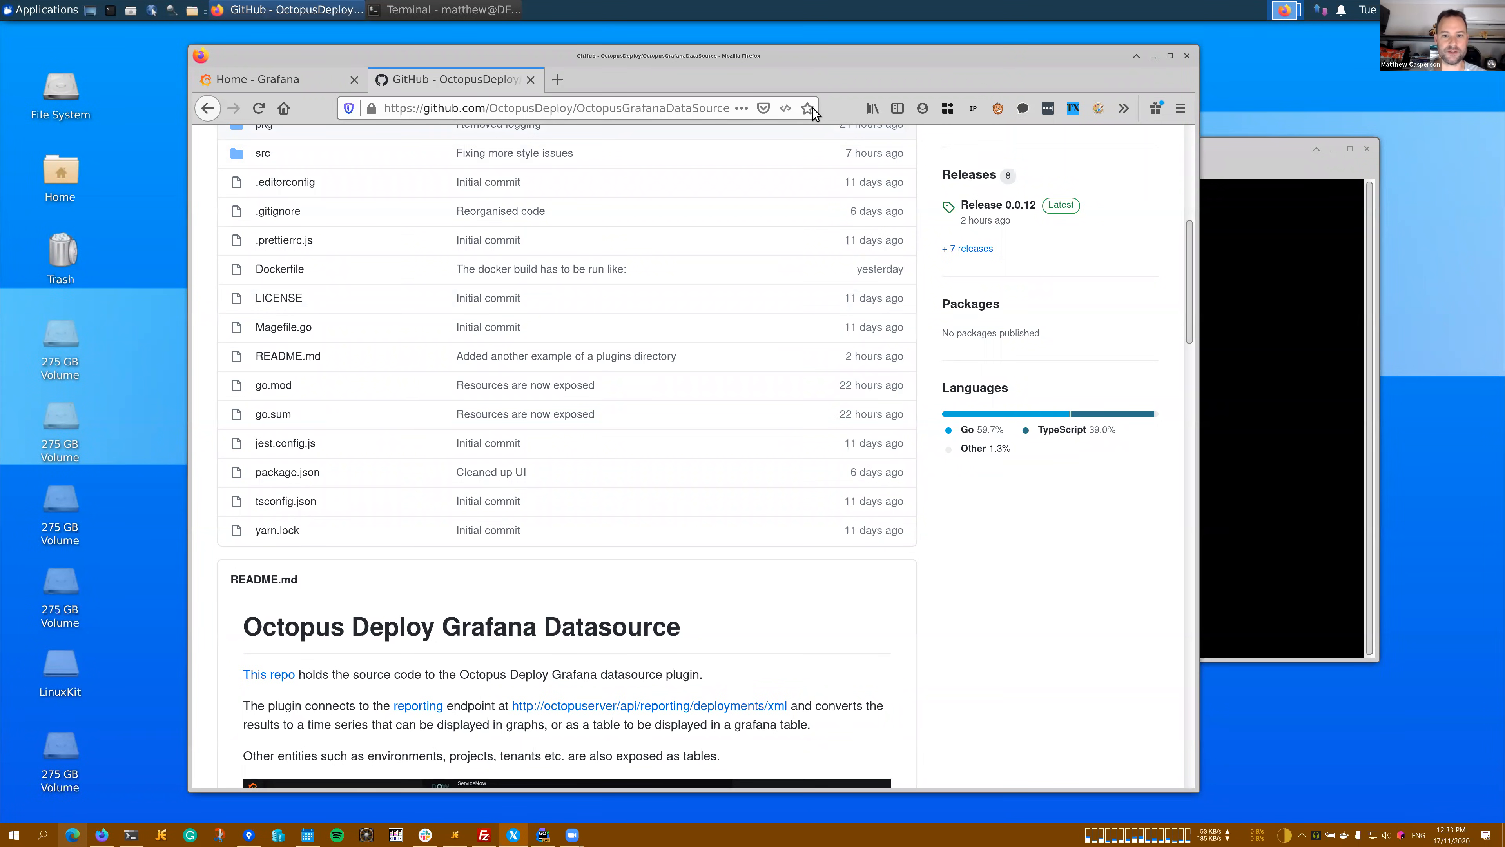
left_click(553, 107)
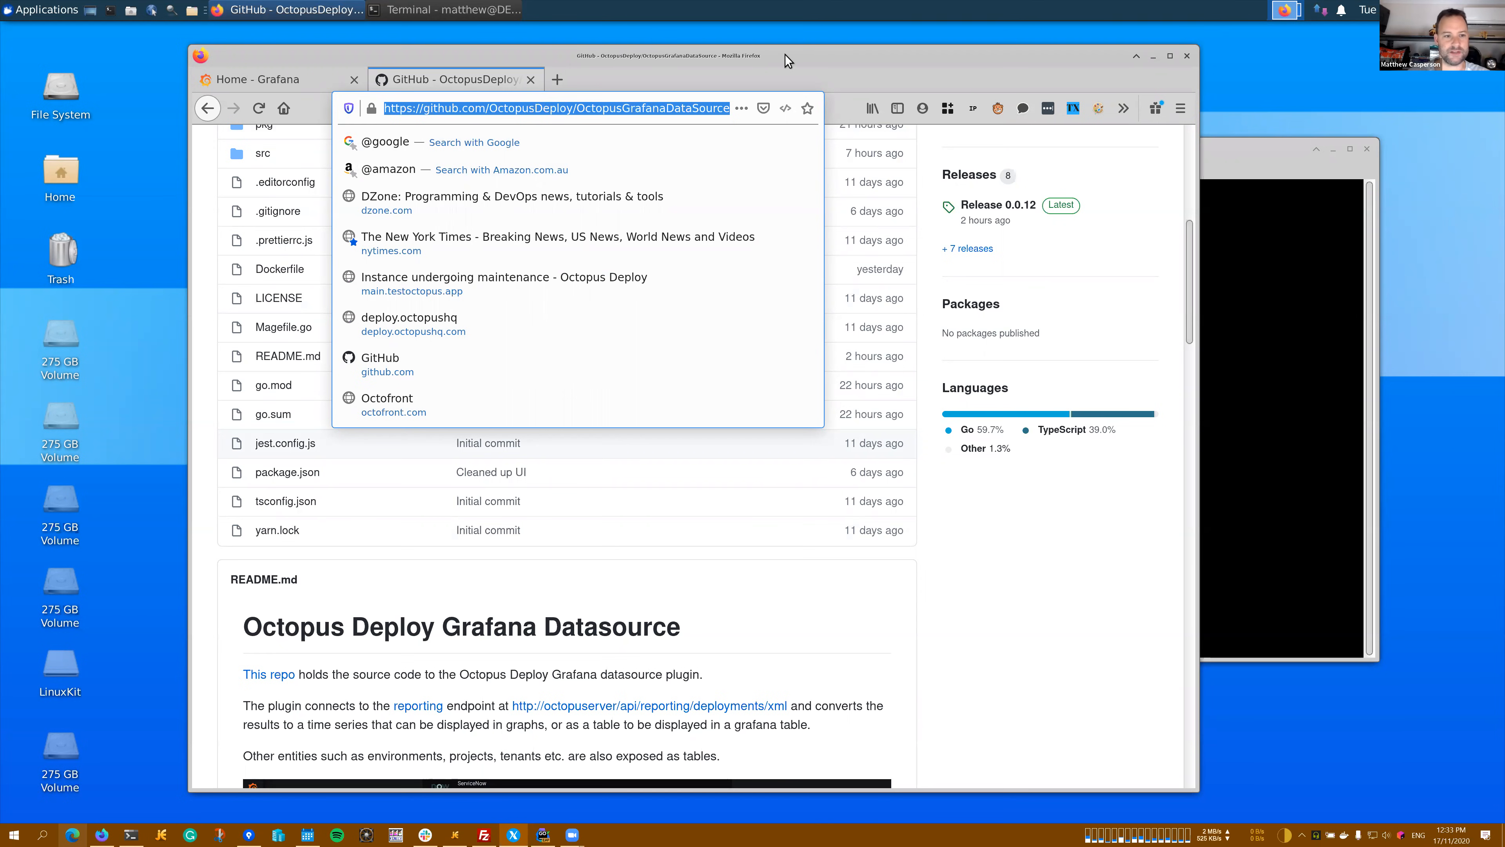
left_click(1001, 467)
scroll(991, 302, "up", 2)
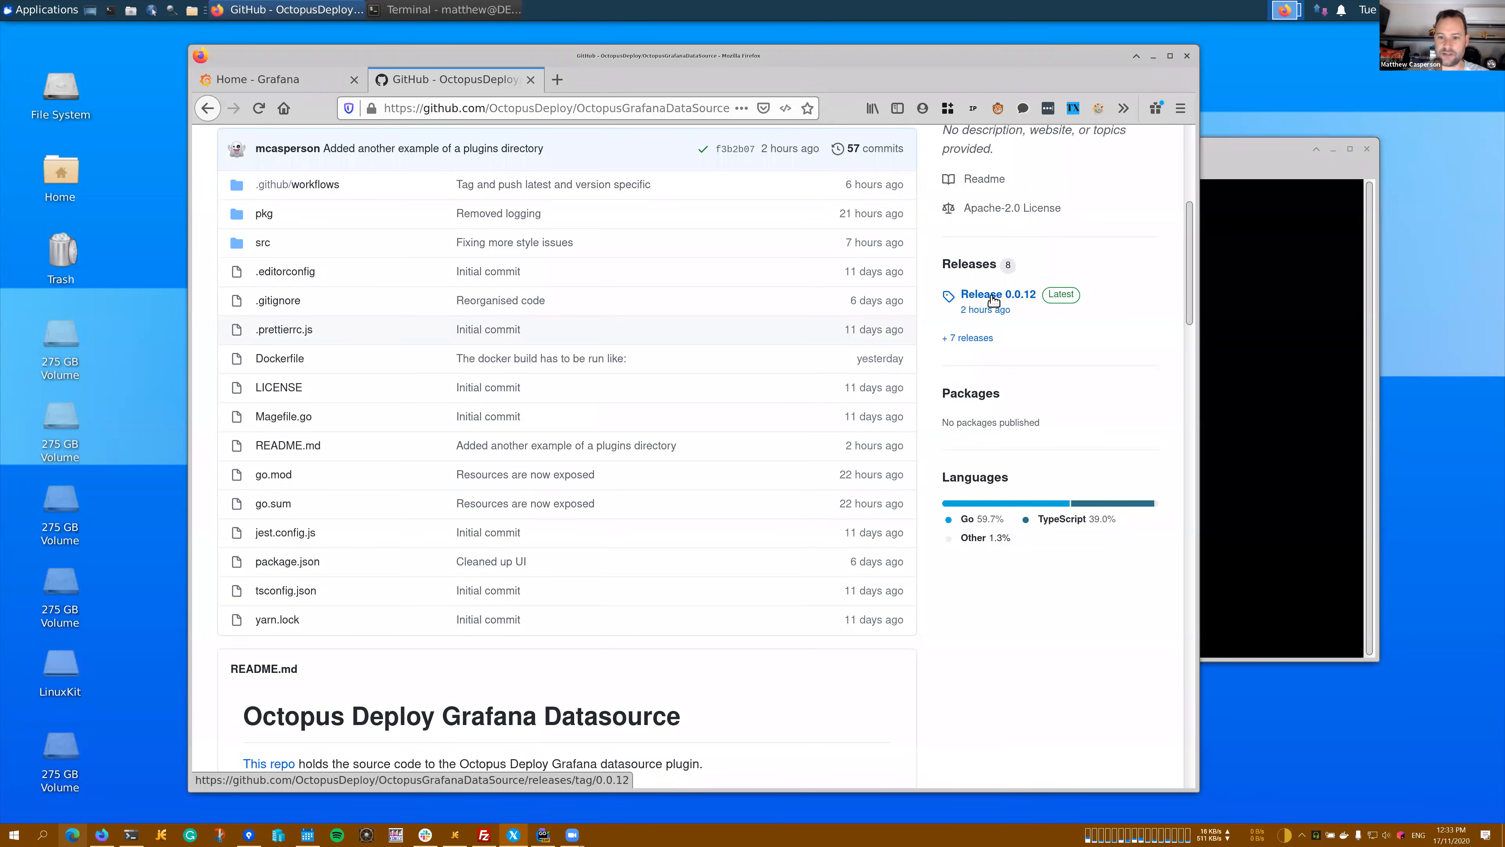
left_click(993, 296)
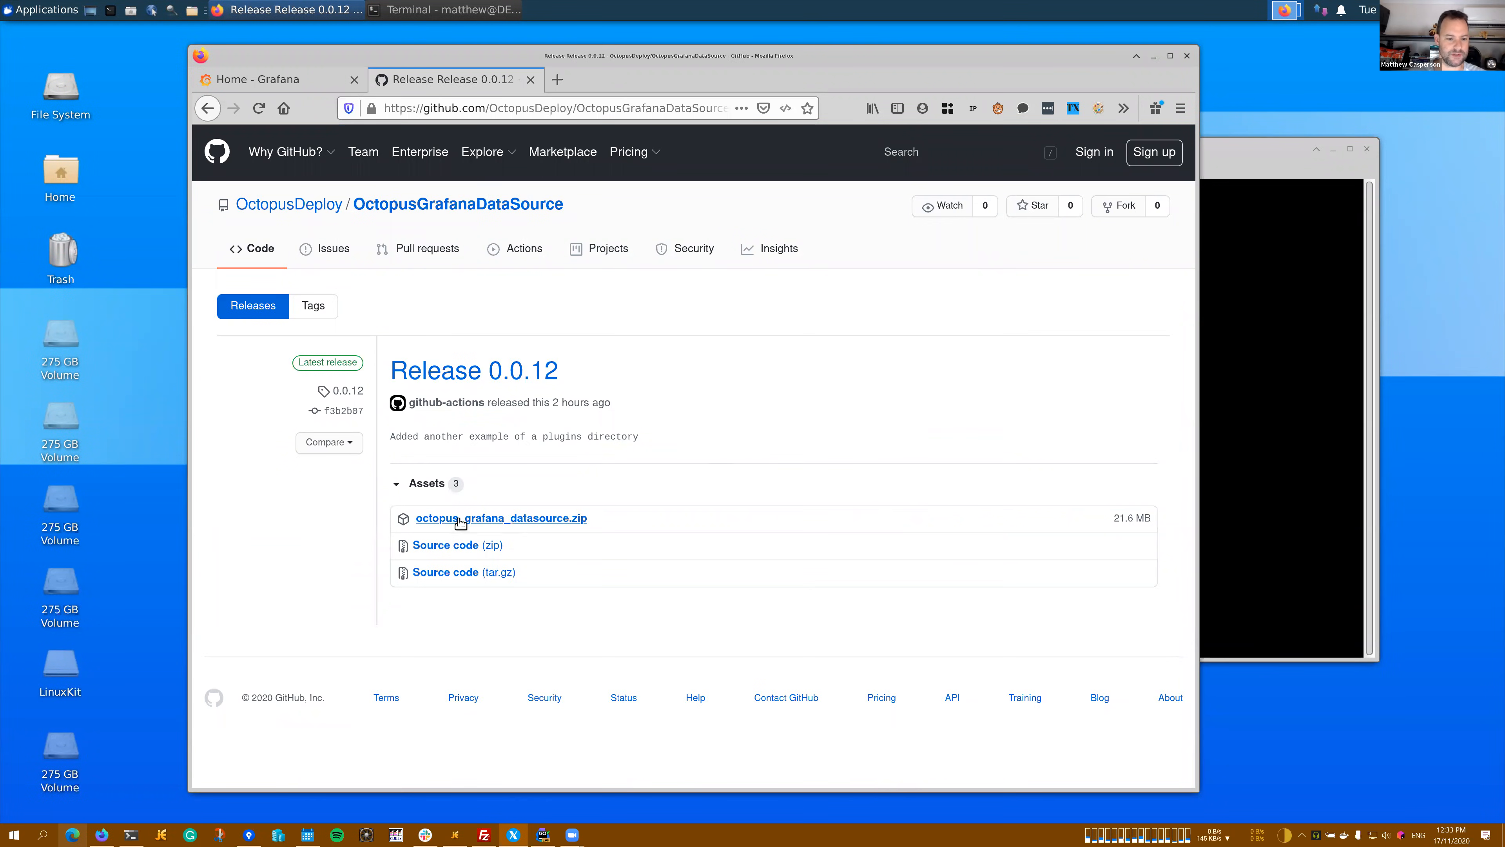
Download and save octopus_grafana_datasource.zip from the release assets
left_click(510, 520)
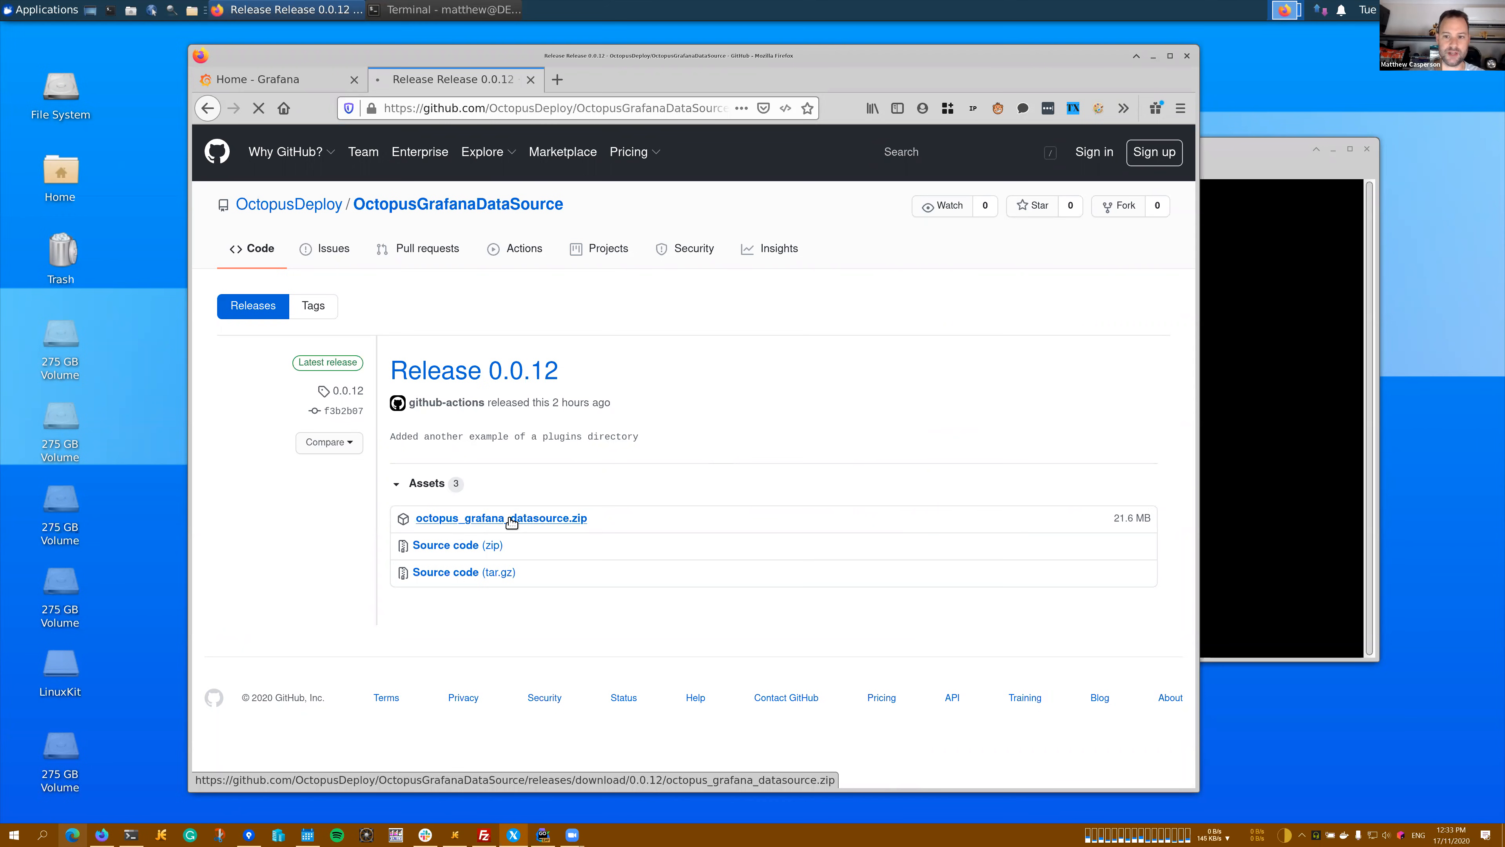
left_click(593, 469)
left_click(827, 515)
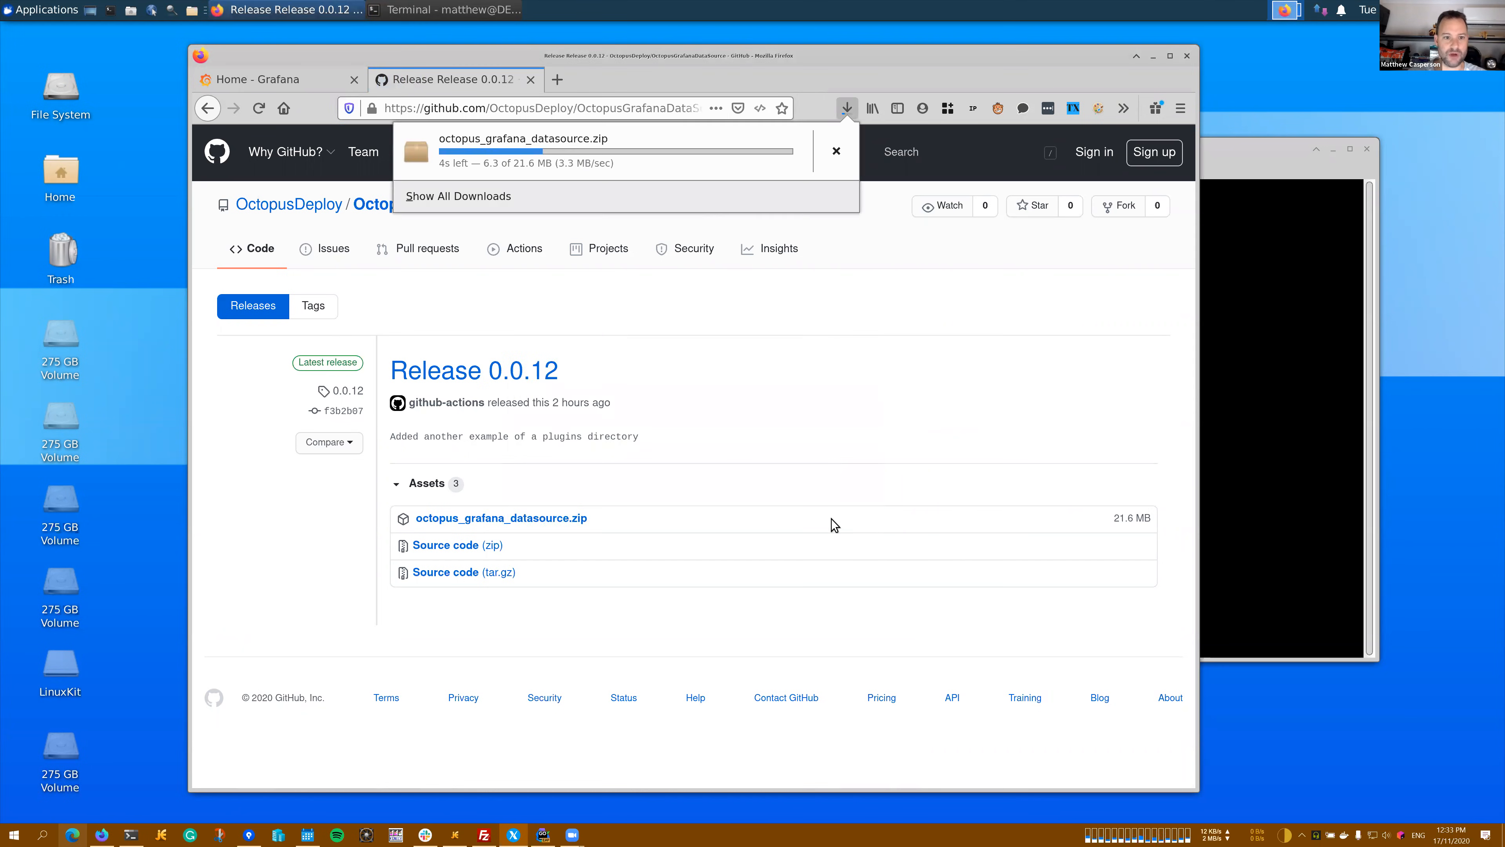
left_click(1008, 518)
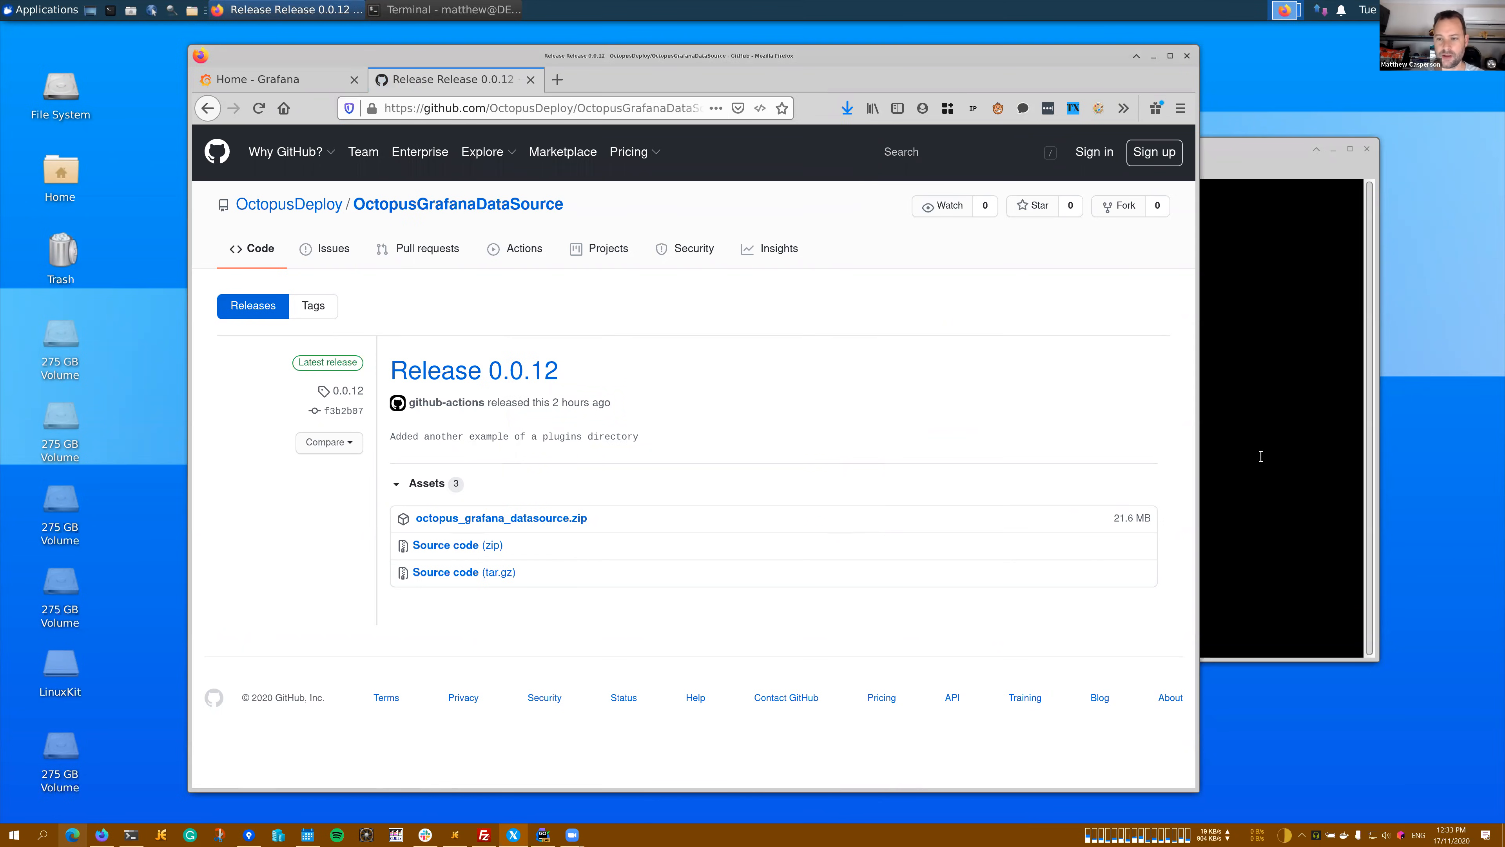
Switch to the terminal and change to the ~/Downloads/ directory
left_click(1227, 153)
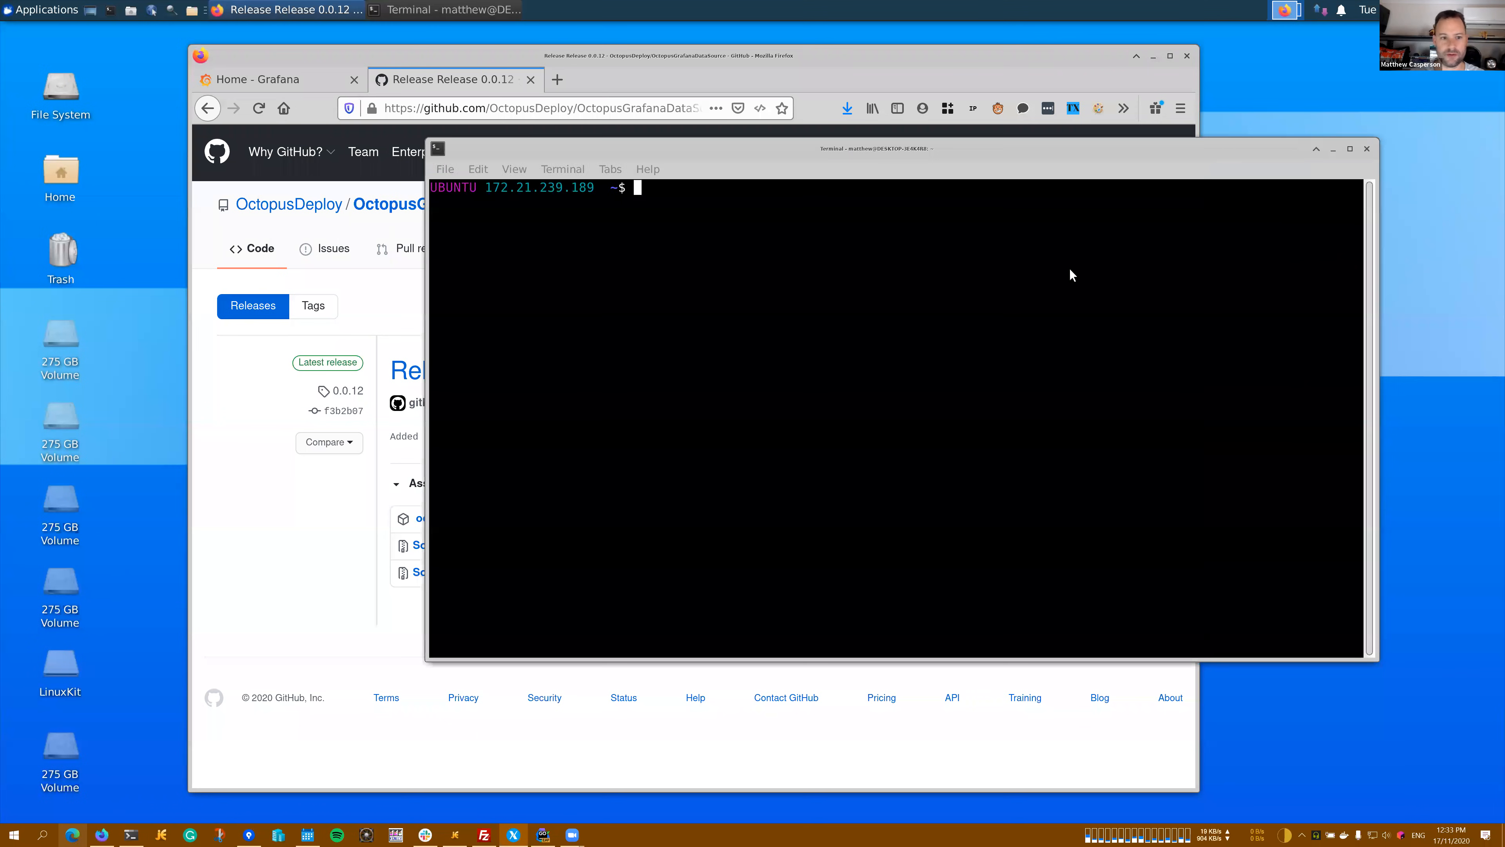
type("cd ~/")
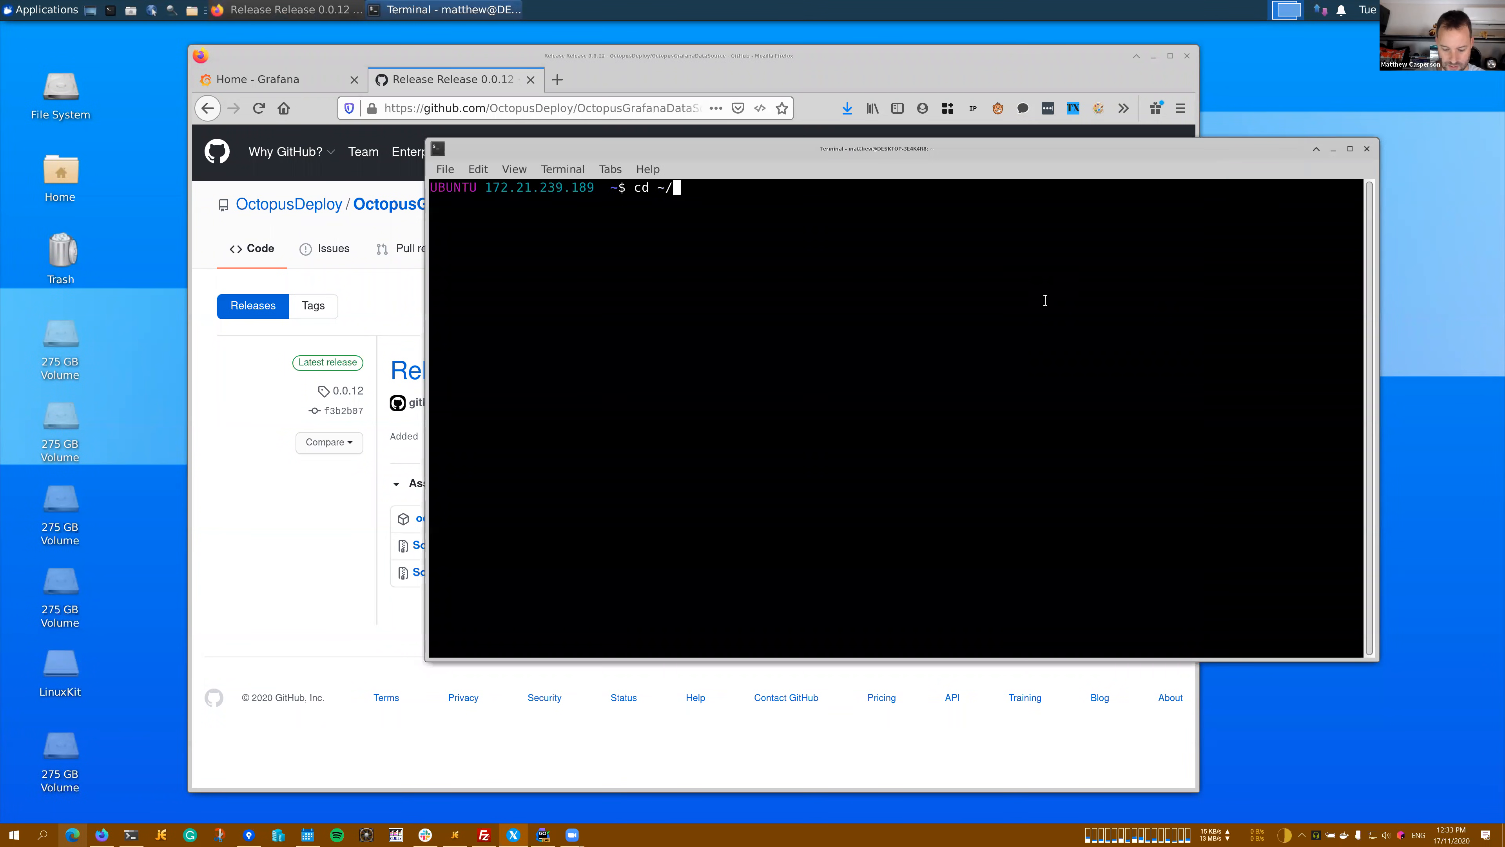
type("Downloads/")
key("Return")
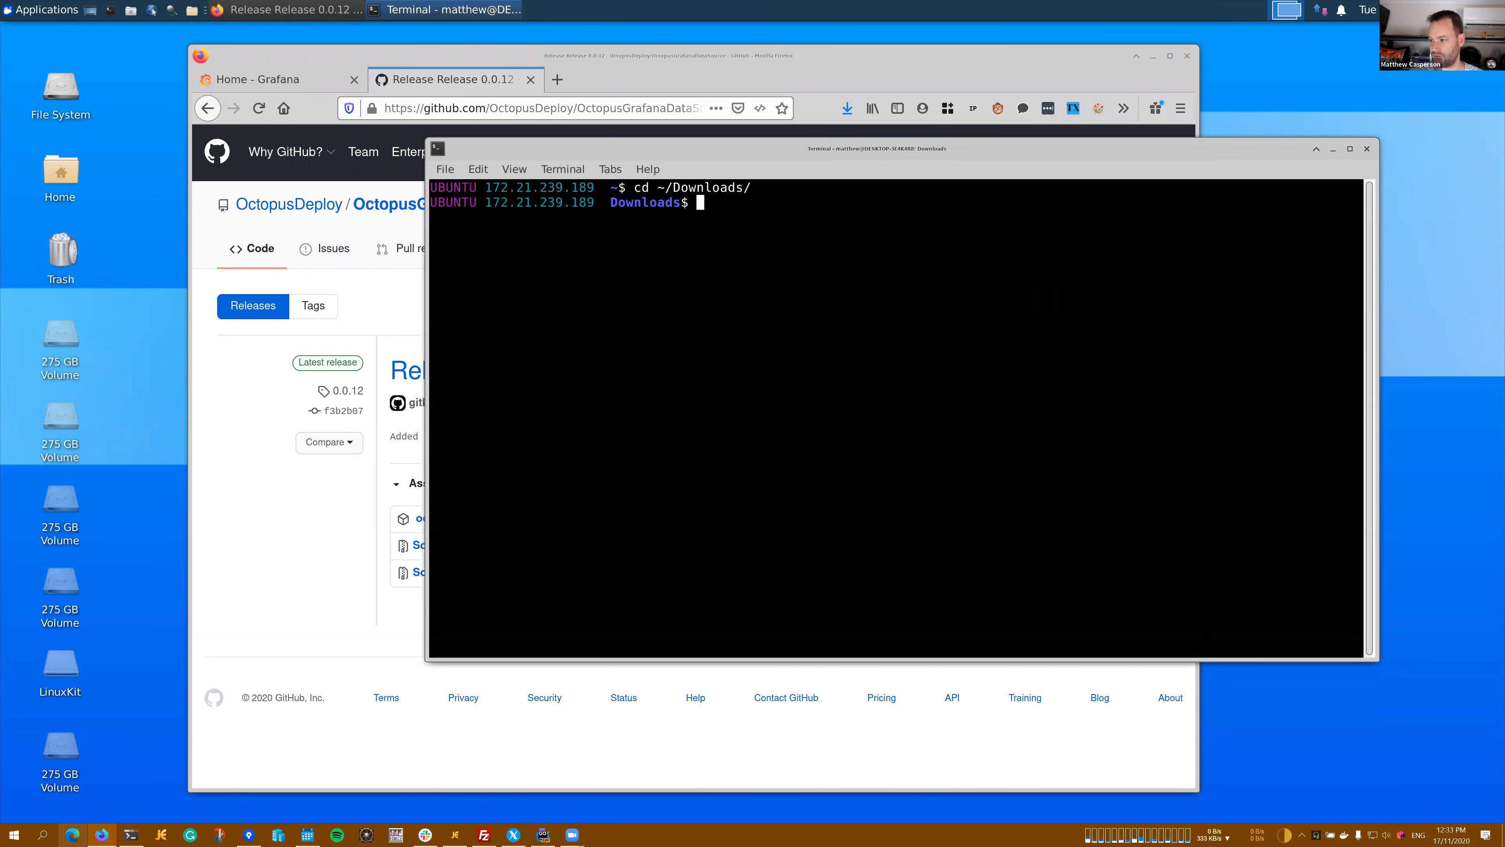
Try listing /var/lib/grafana/plugins as the regular user, switch to a root login shell with sudo su -, and list that directory again
type("ls /var/lib/grafana/plugins")
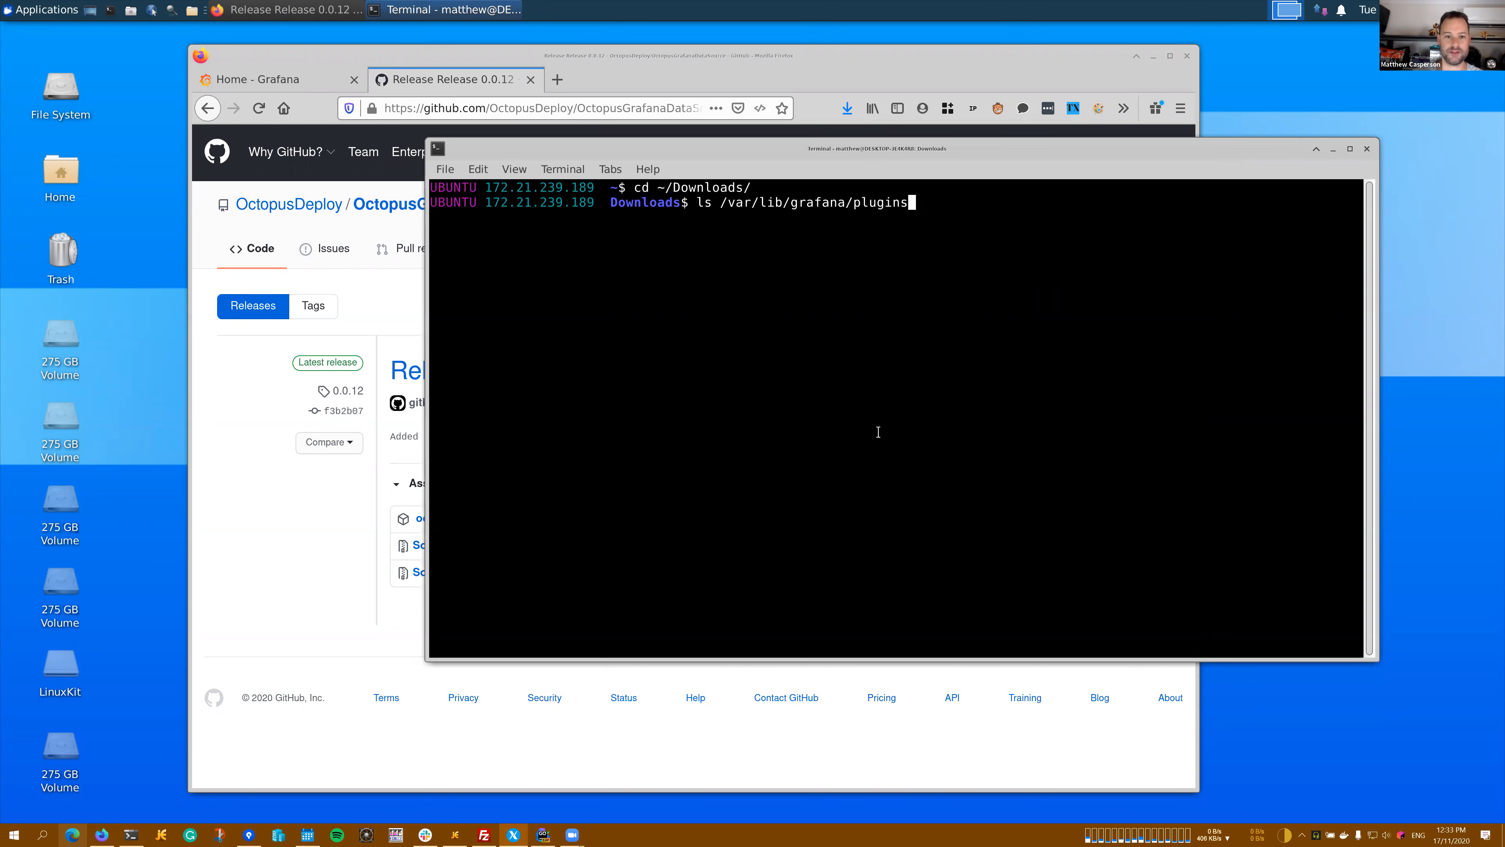
key("Return")
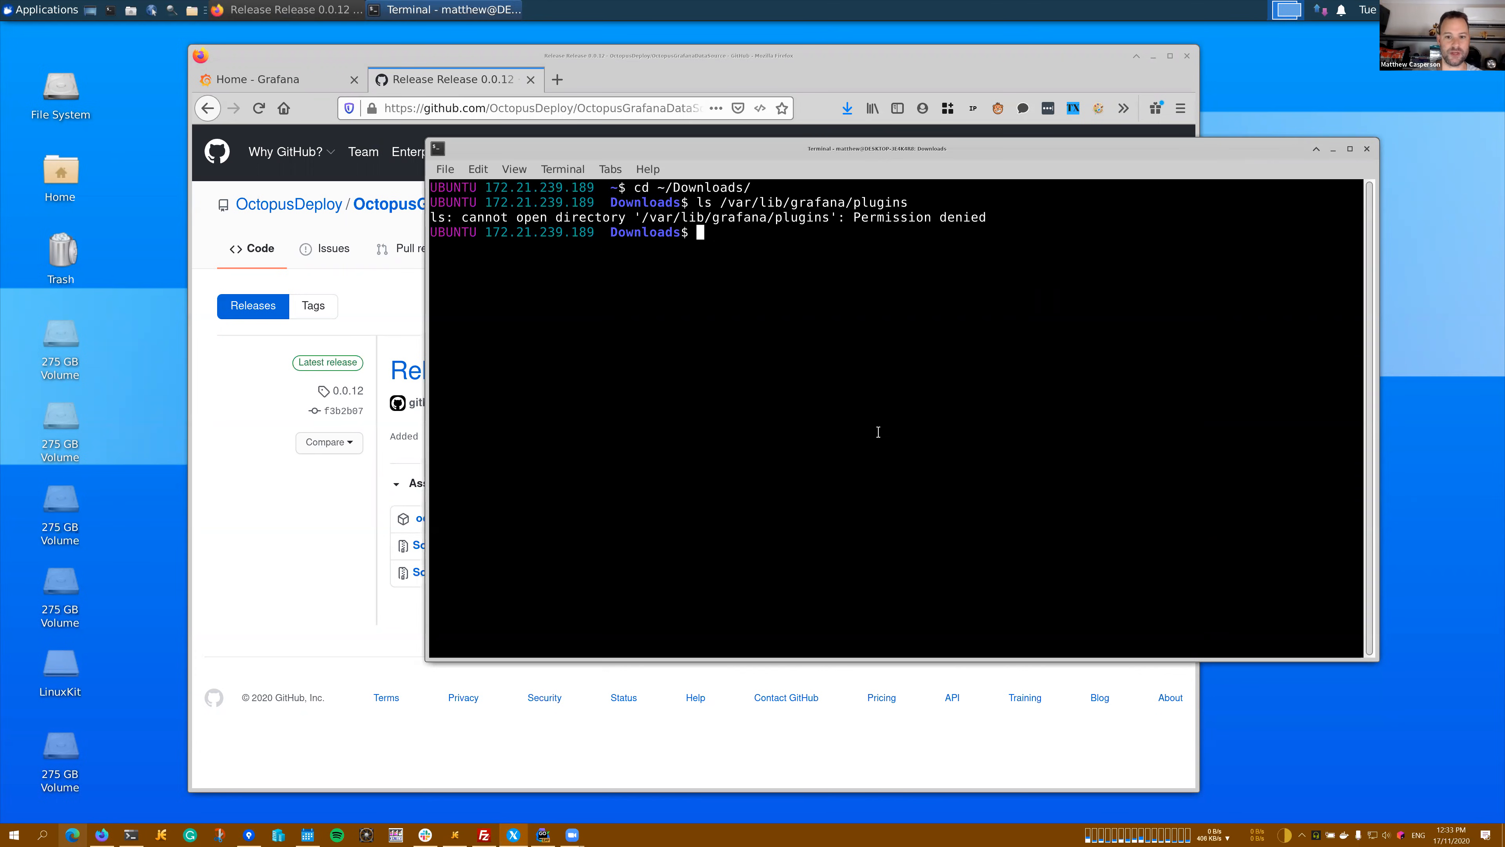
type("sudo su -")
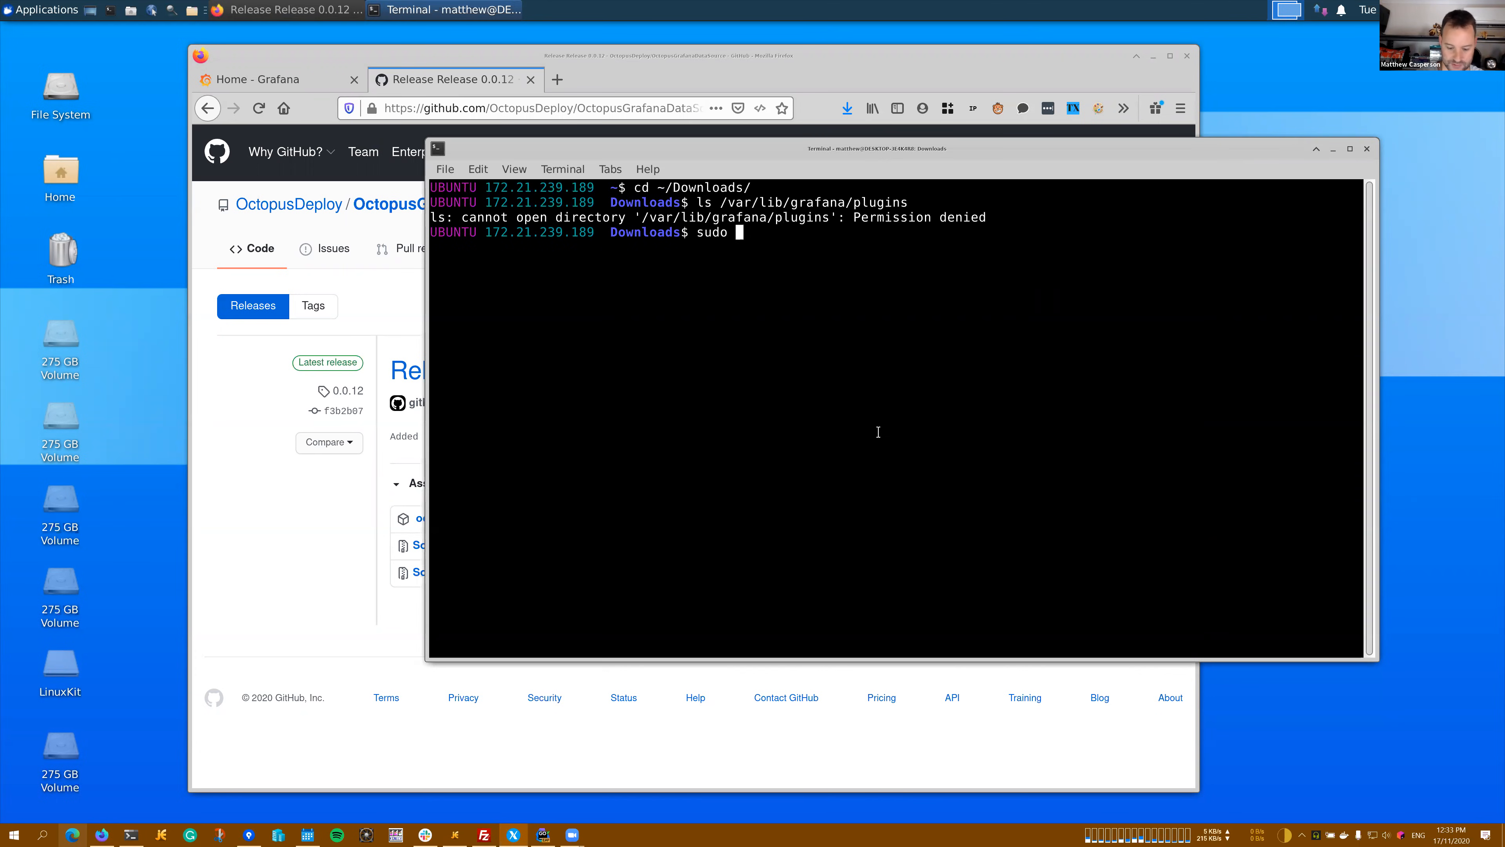
key("Return")
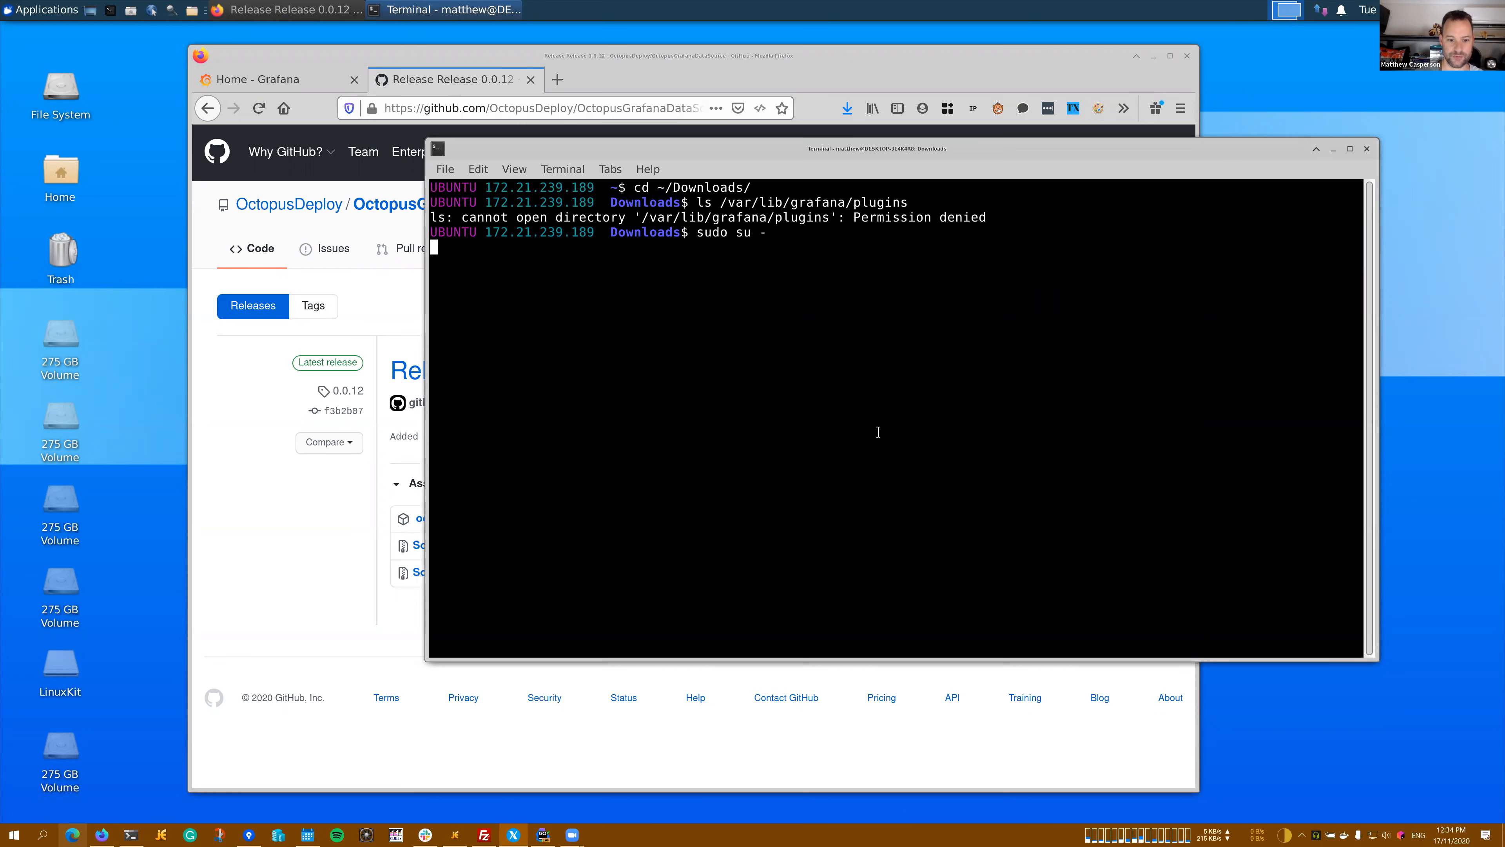
type("ls /var/lib/grafana/plugins")
key("Return")
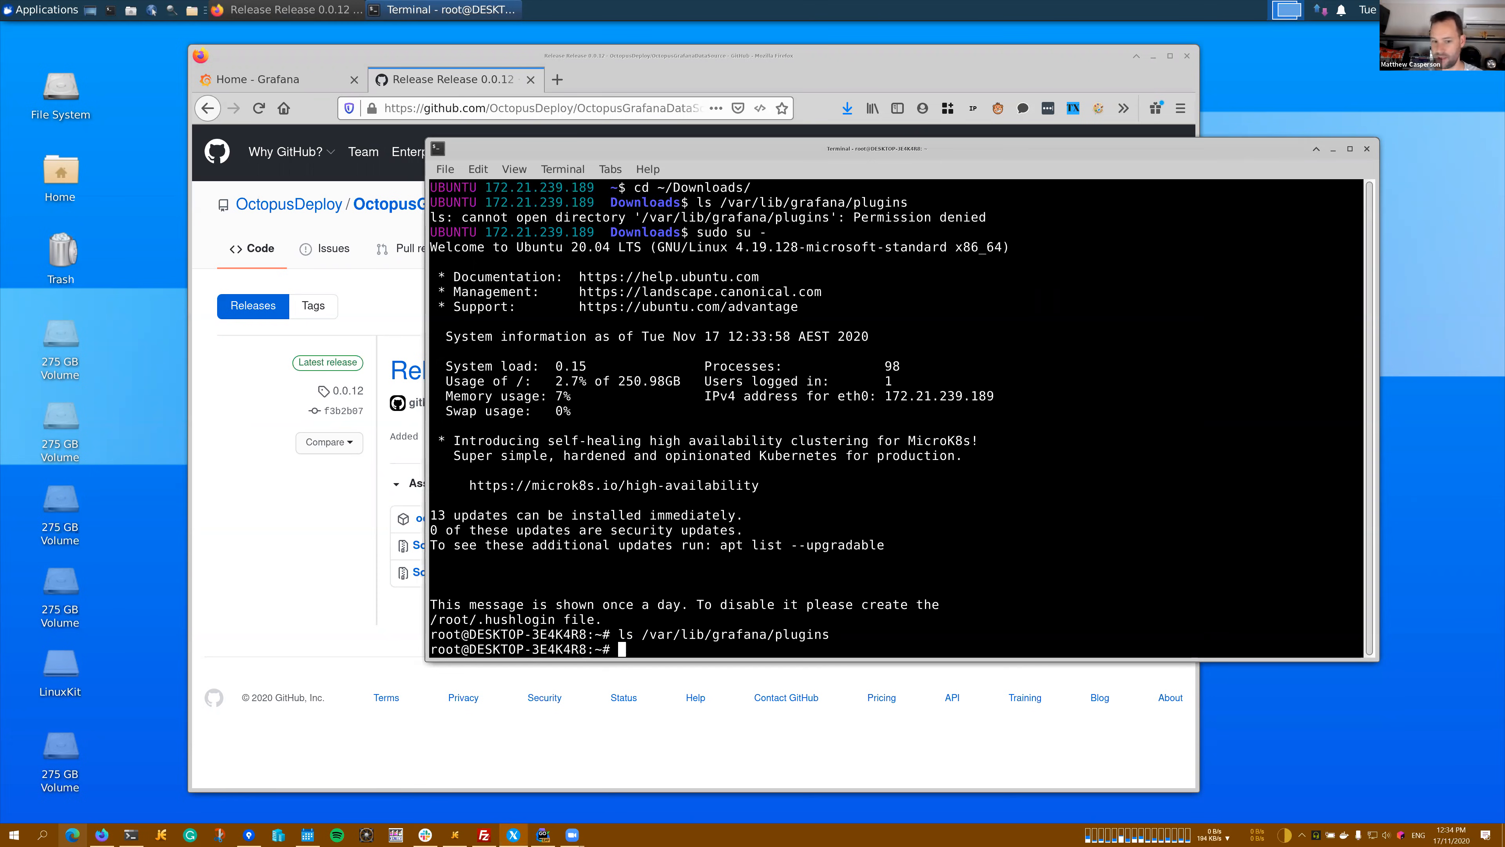
Change the root shell to the Downloads directory inside the regular user's home folder
type("cd /")
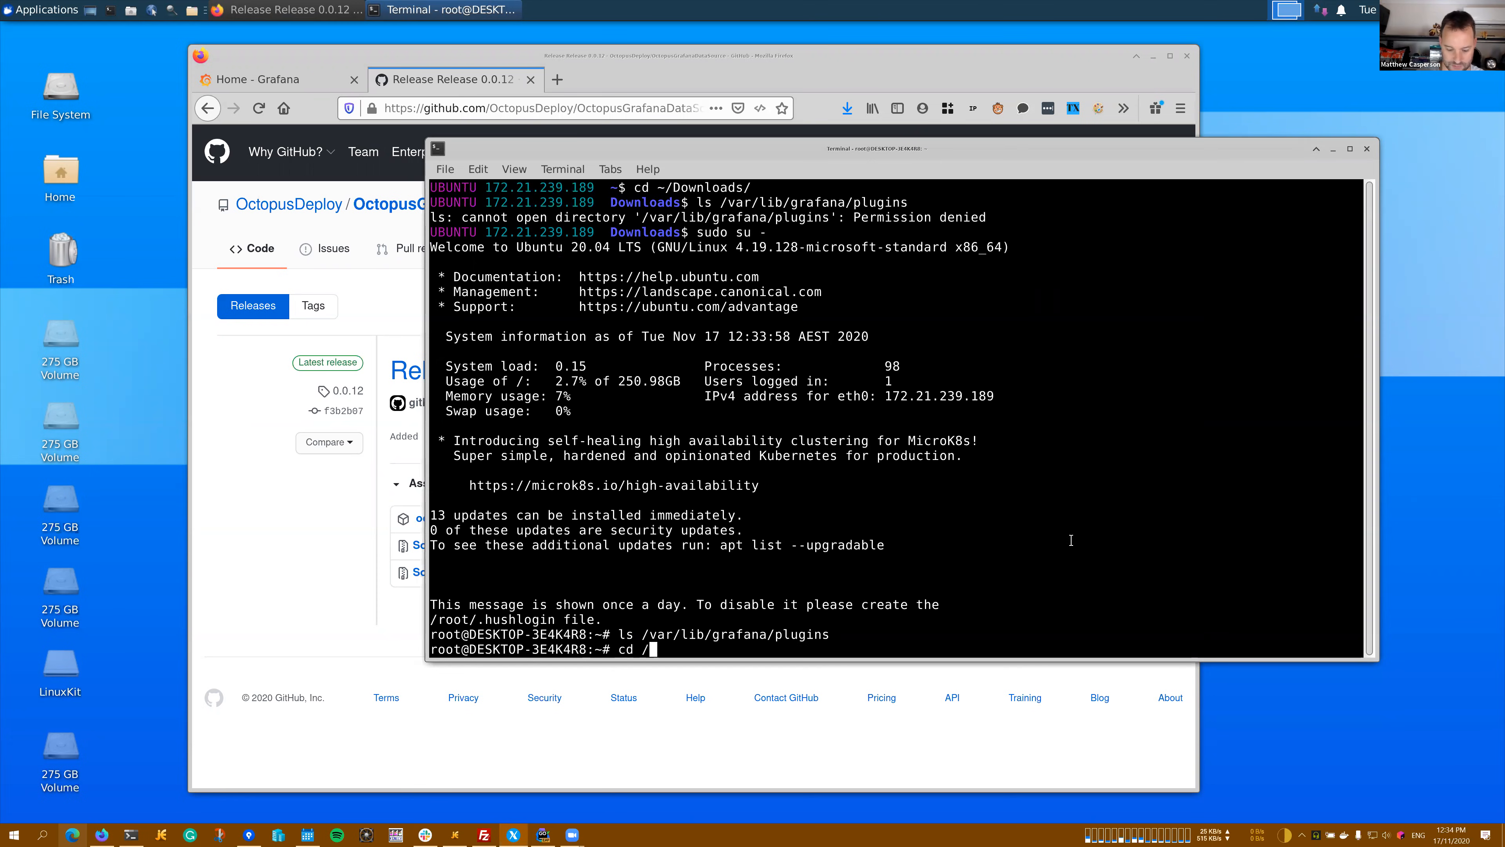
type("home/matthew/Downloads/")
key("Return")
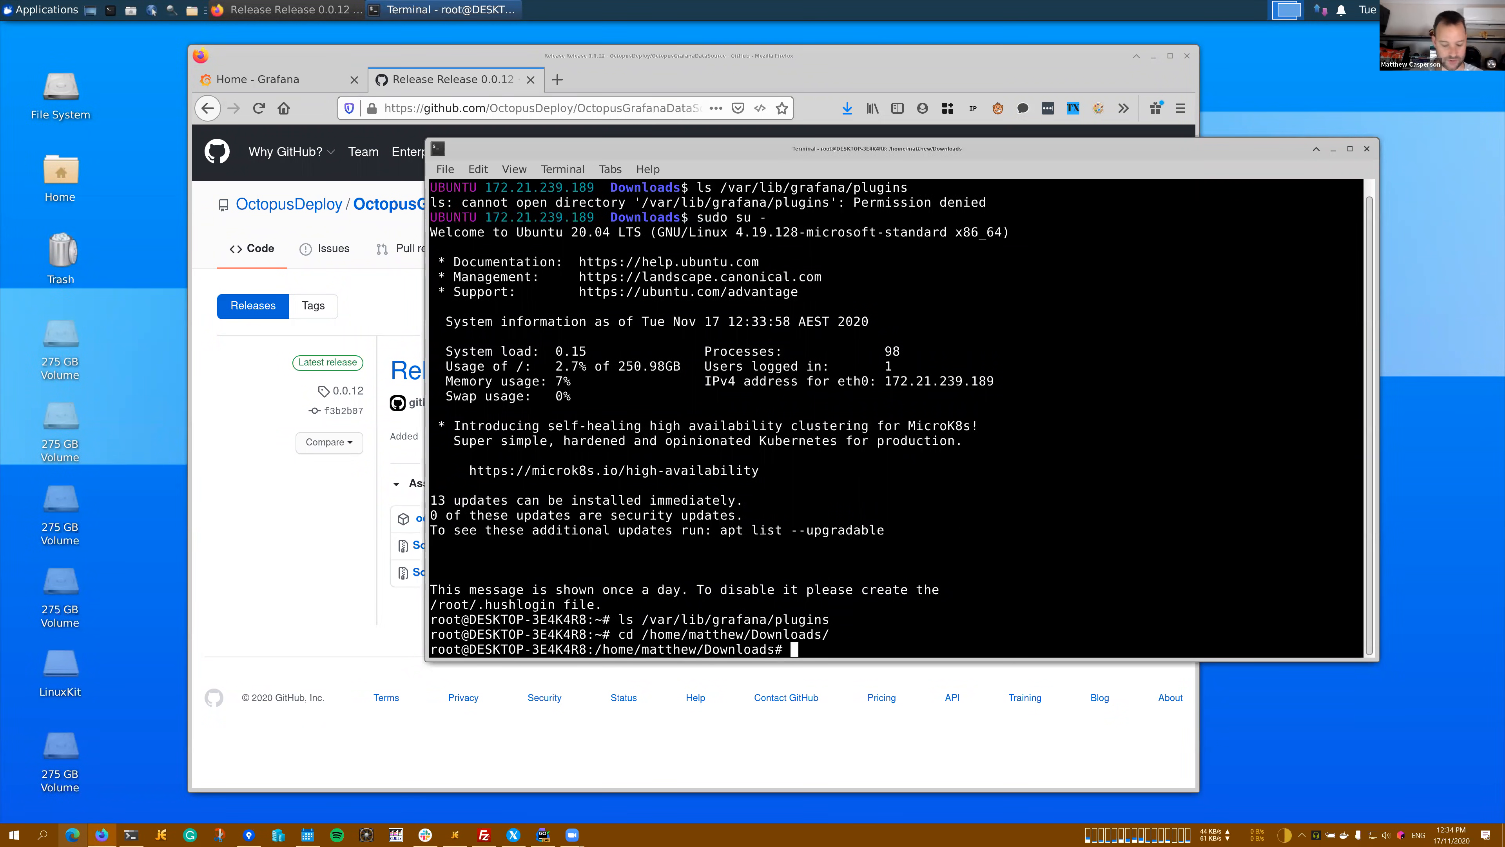
Unzip octopus_grafana_datasource.zip into /var/lib/grafana/plugins/octopus
right_click(949, 477)
left_click(989, 566)
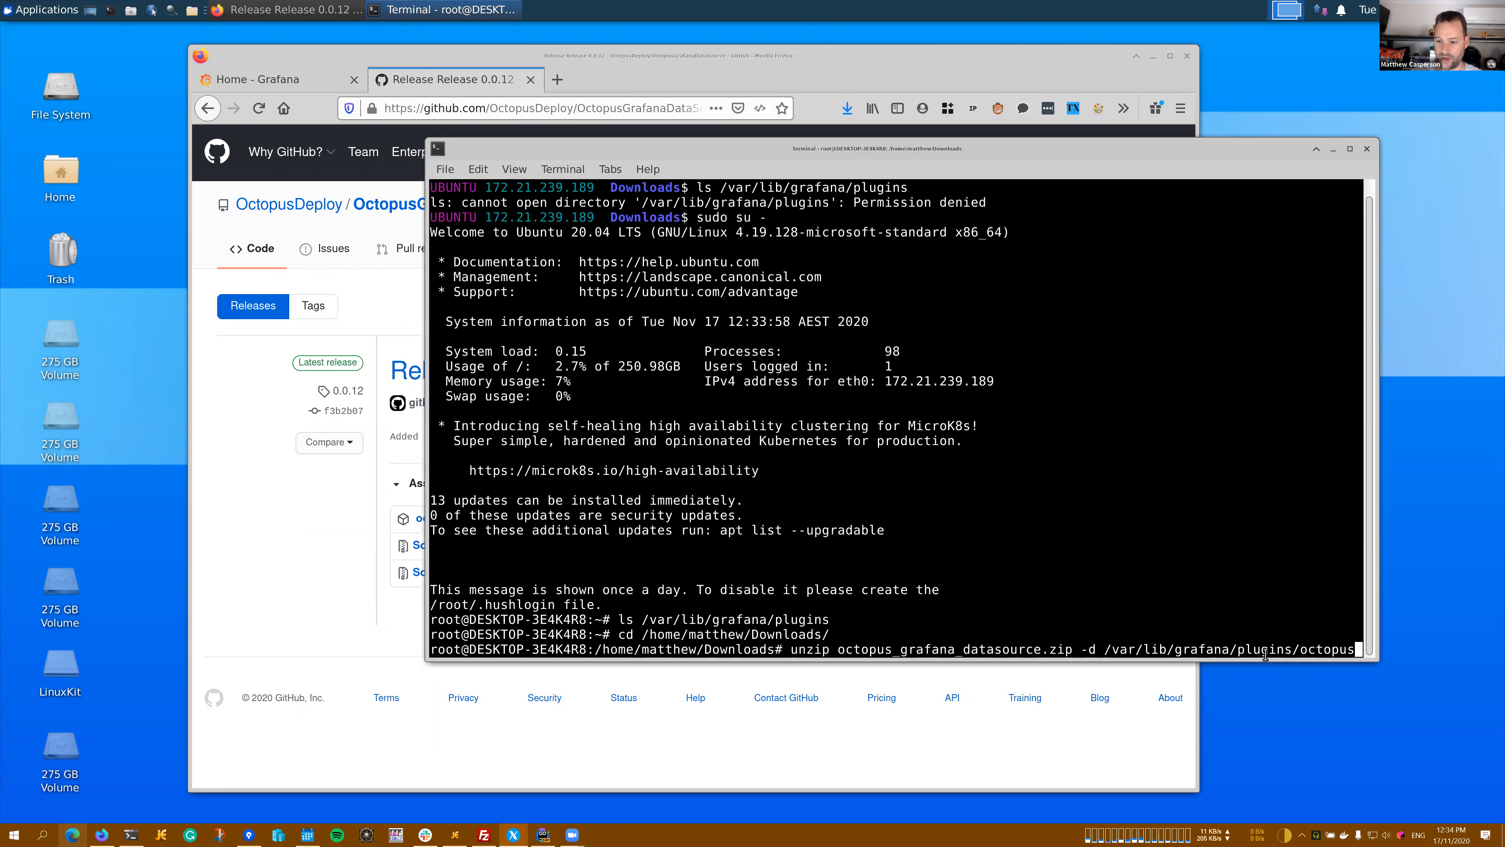
double_click(1248, 648)
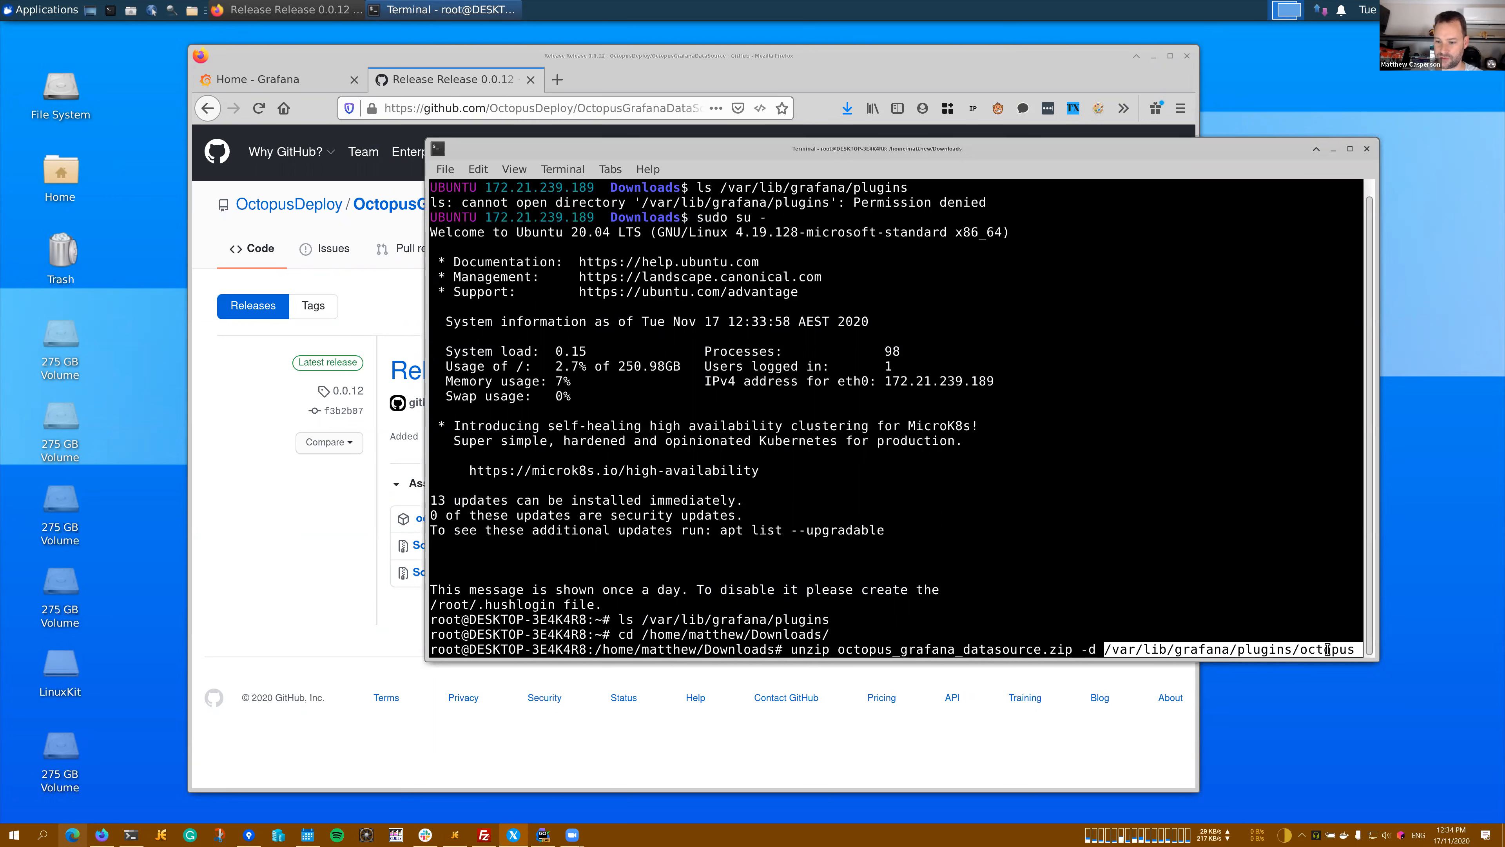
left_click(1238, 598)
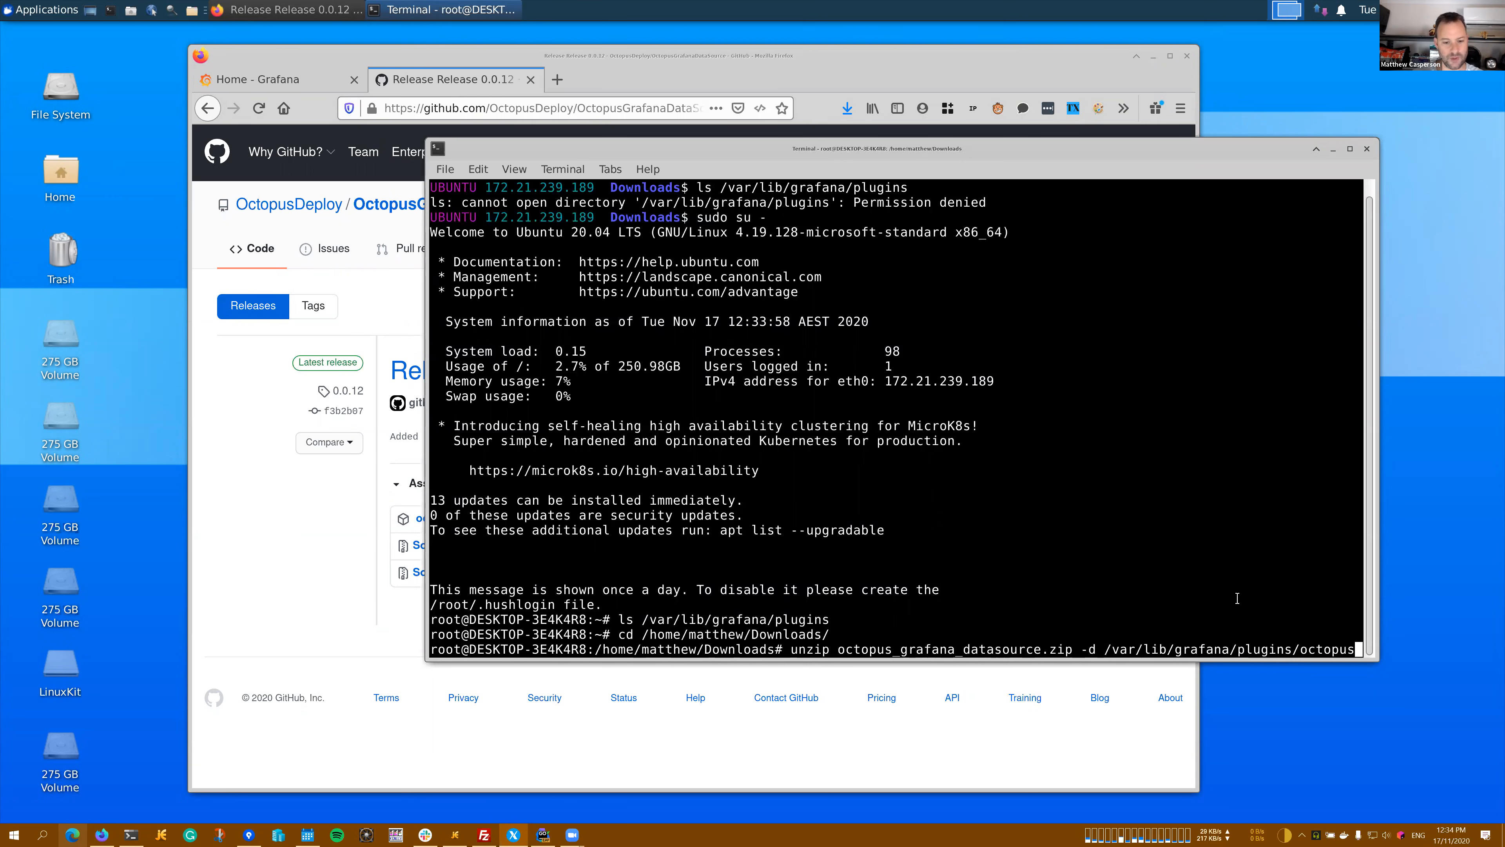
key("Return")
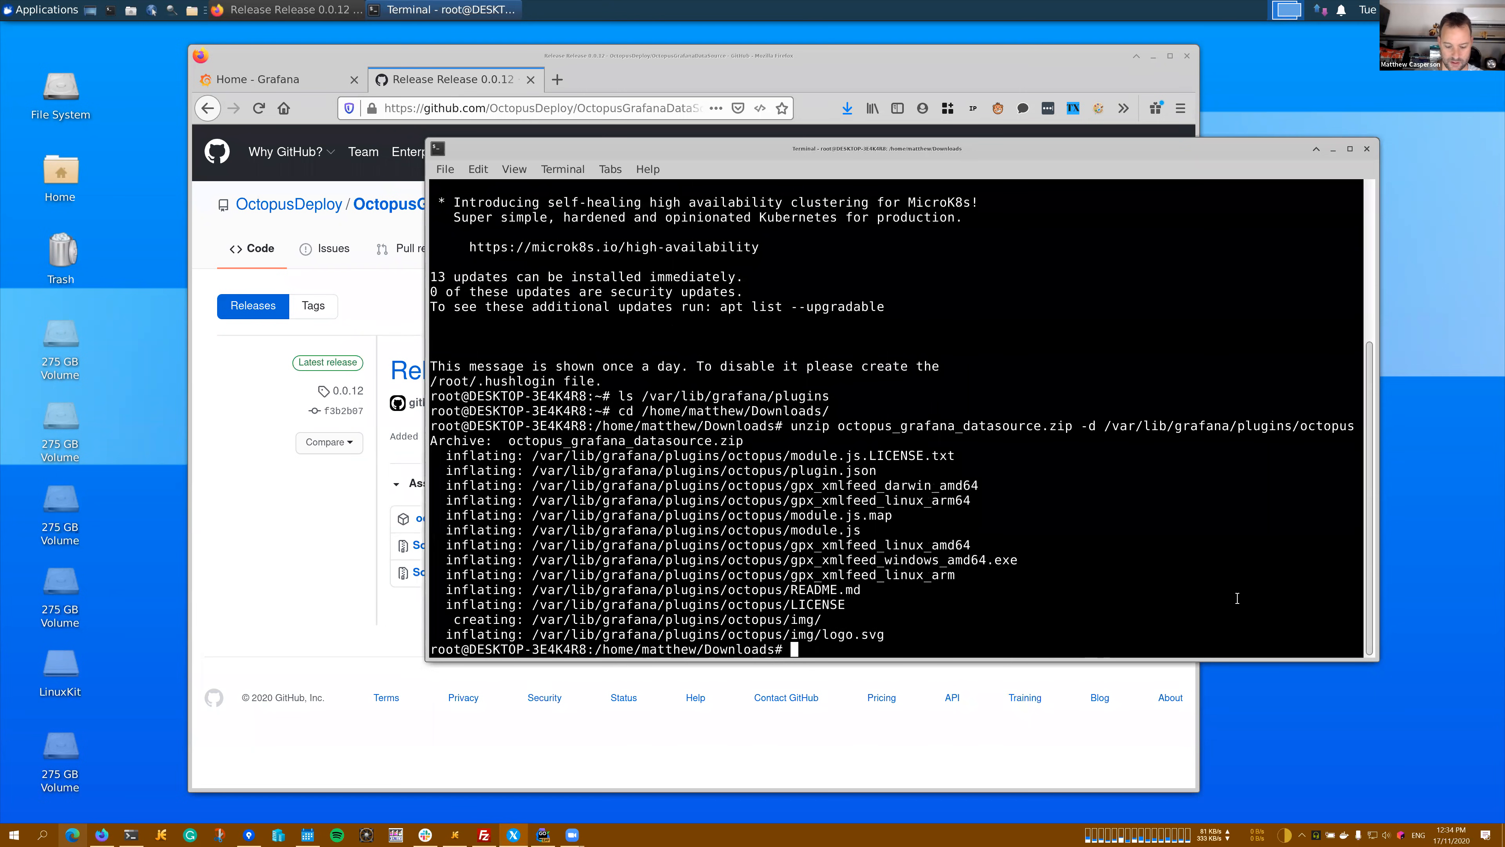
List the extracted plugin files with ls -la /var/lib/grafana/plugins/octopus, reusing the path from the unzip command
type("ls")
key("BackSpace")
key("BackSpace")
key("BackSpace")
left_click_drag(1105, 426, 1341, 425)
right_click(1341, 424)
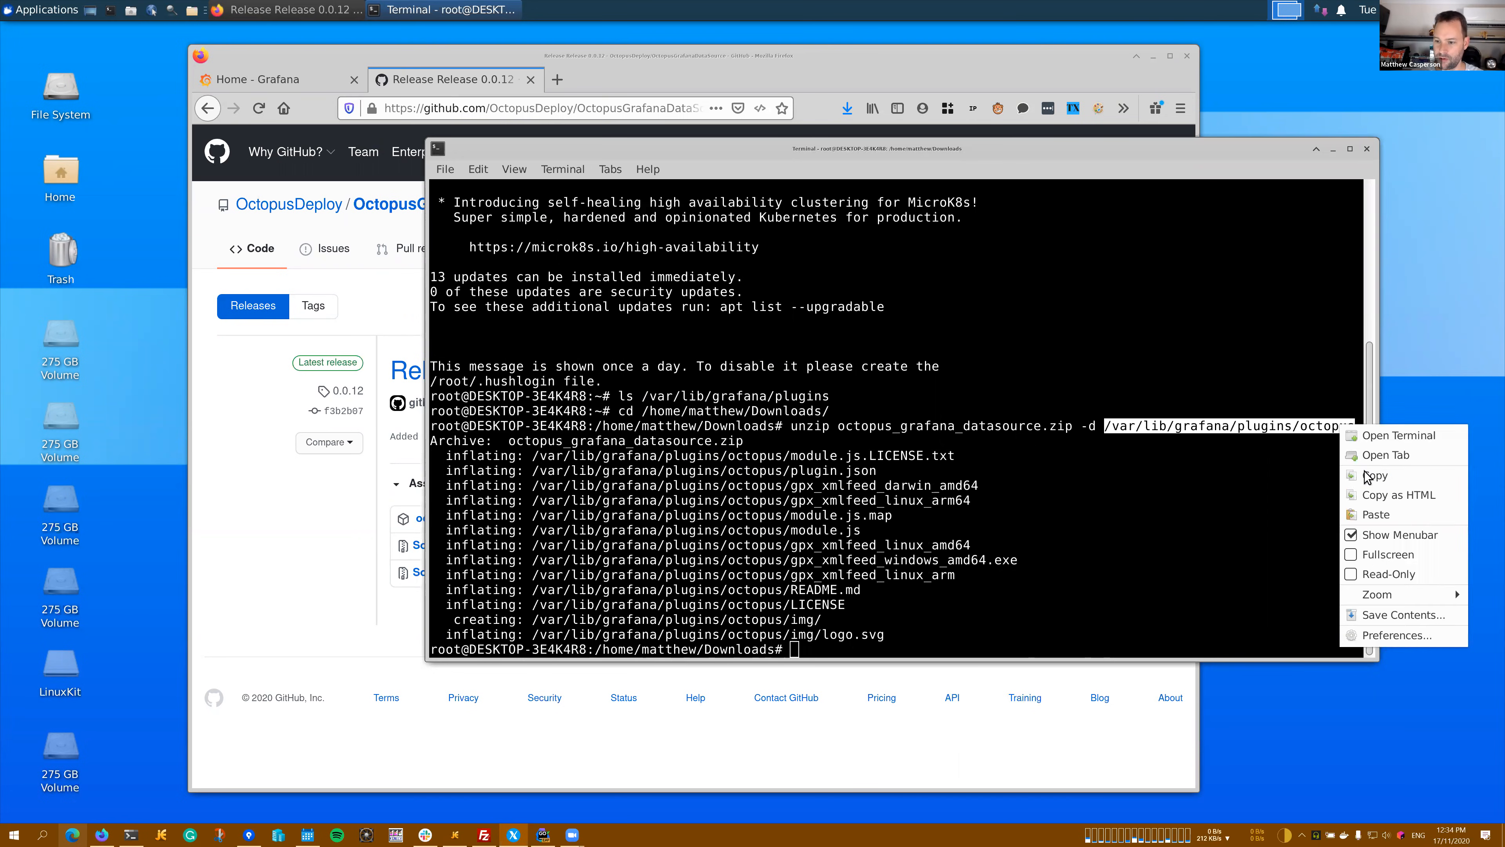
left_click(1375, 476)
type("ls -la")
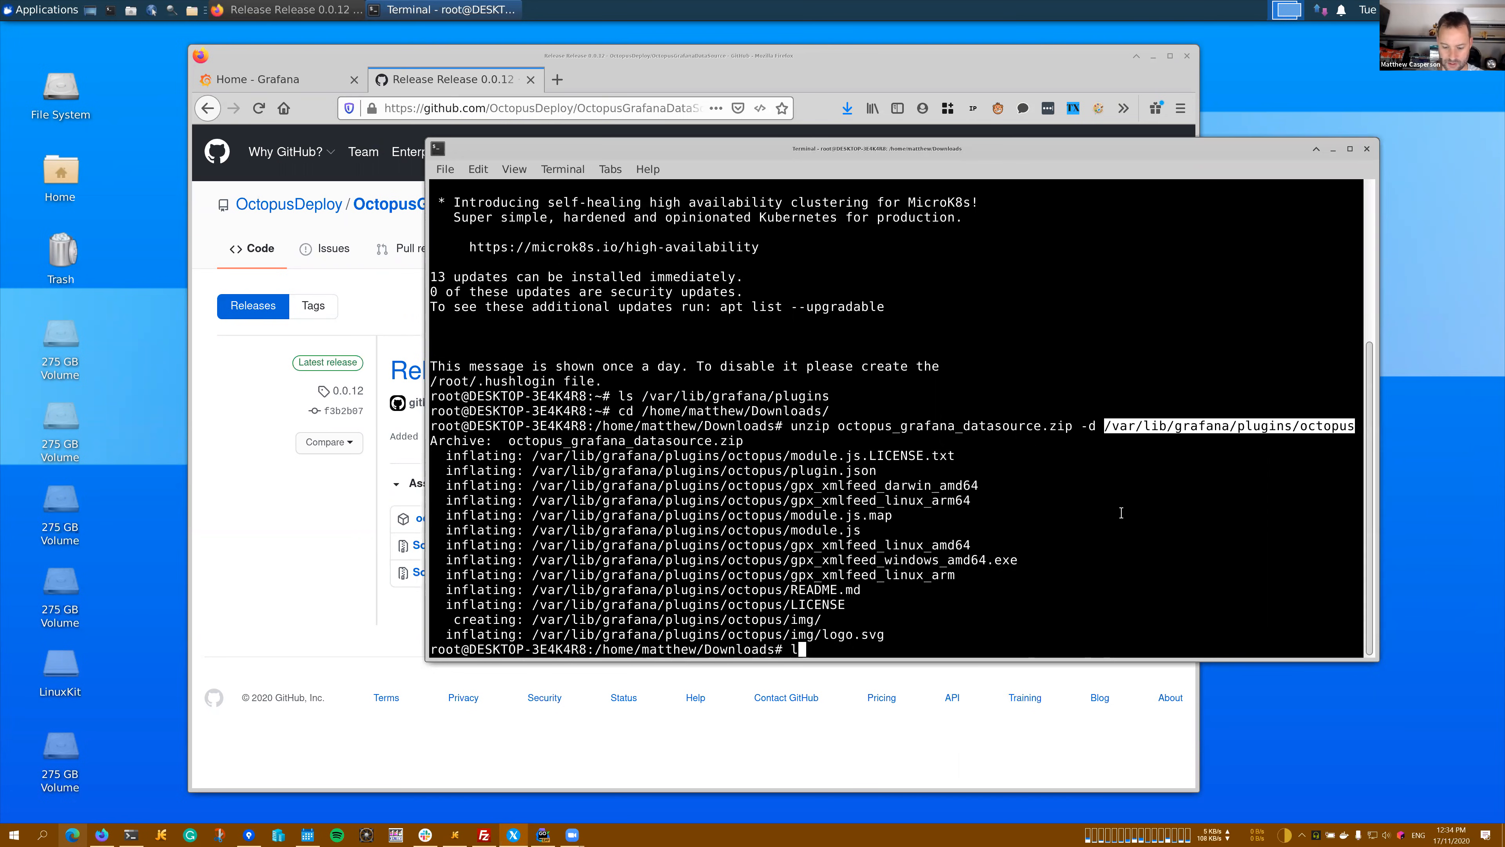
key("ctrl+shift+v")
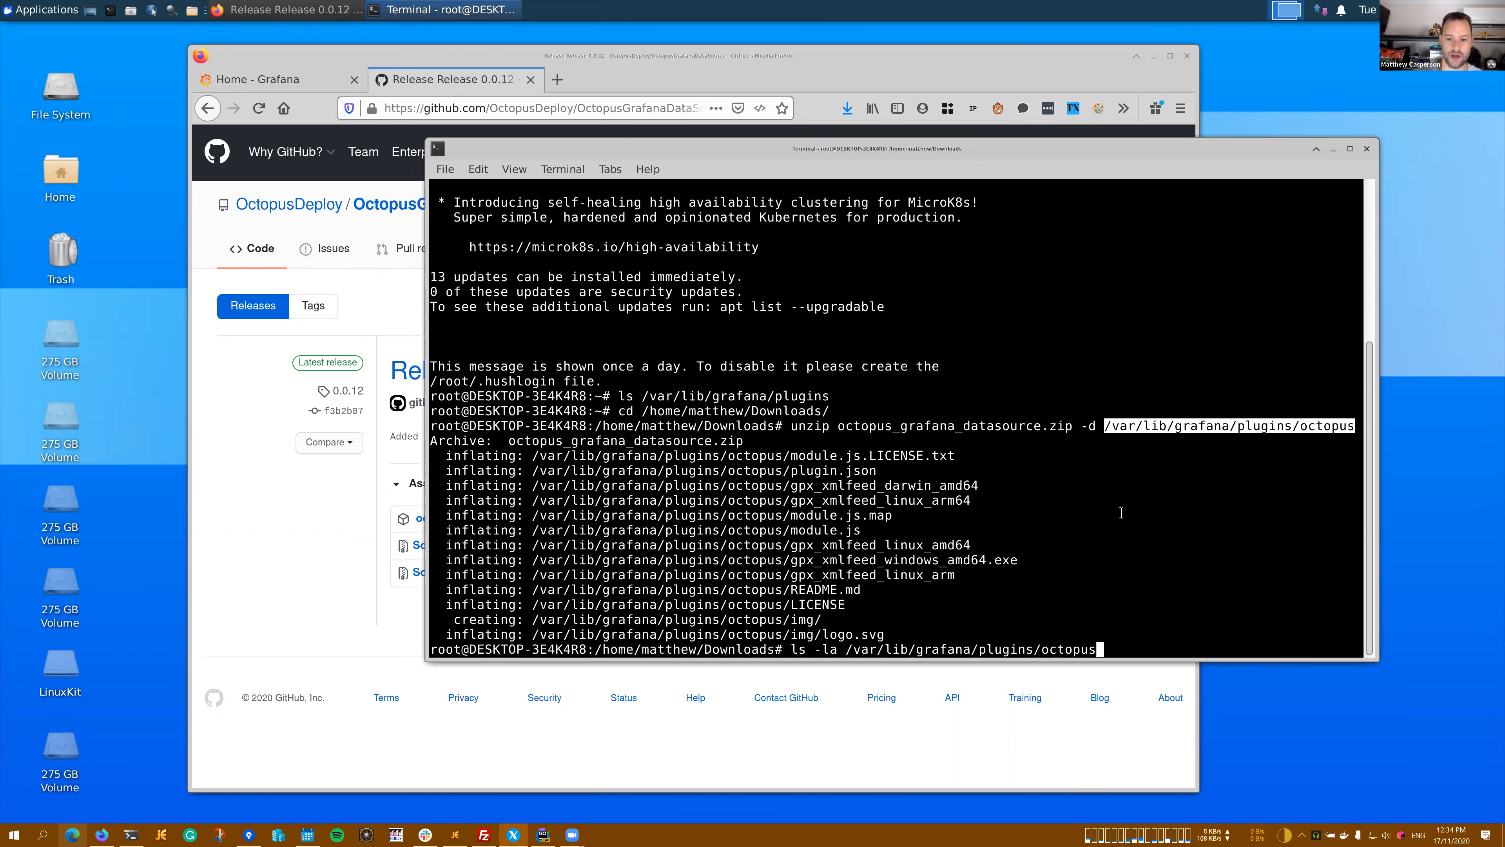
key("Return")
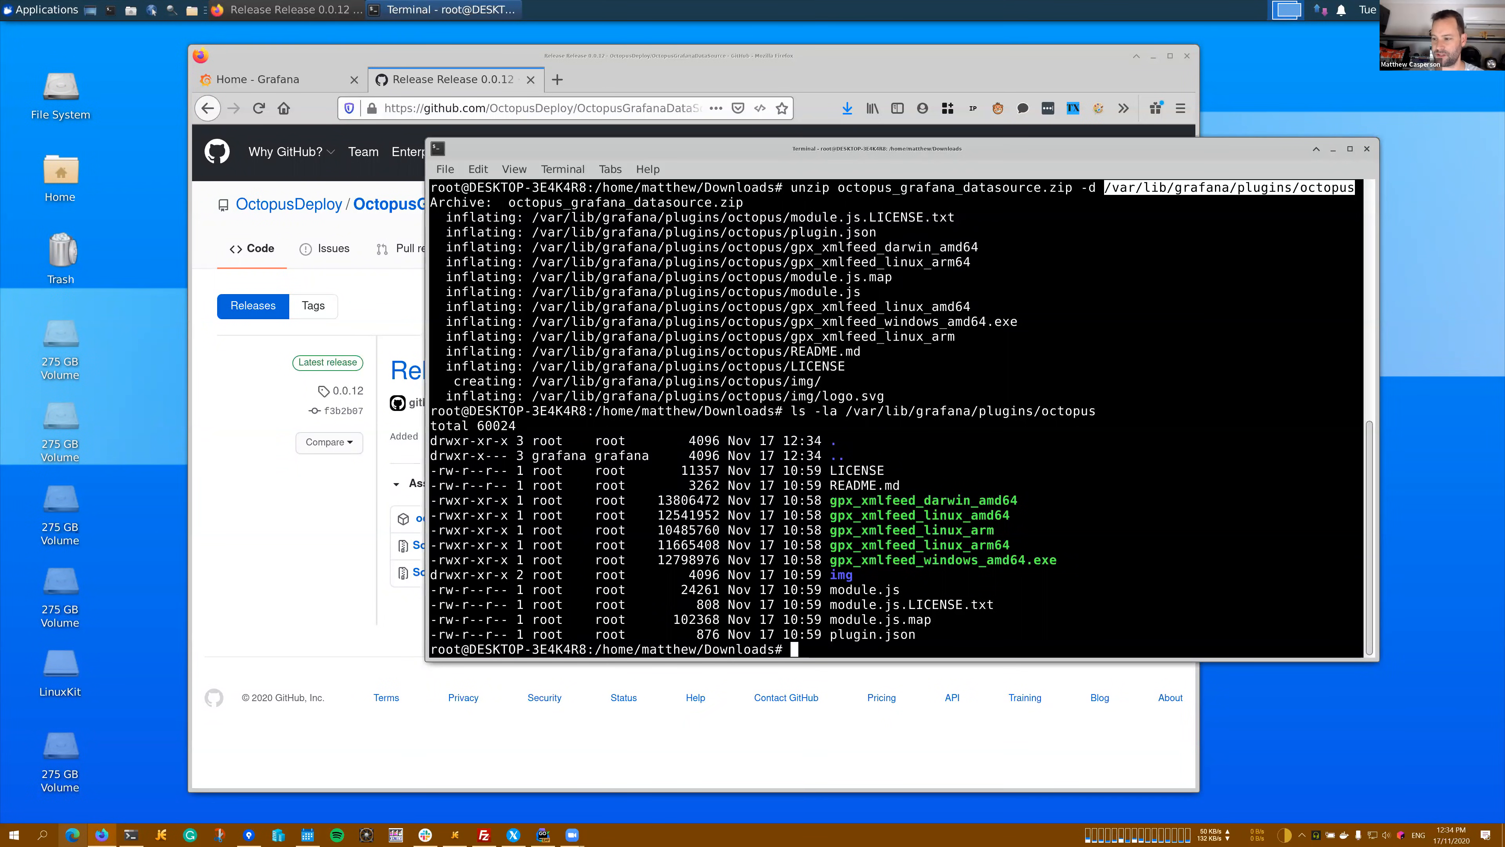
left_click(1181, 489)
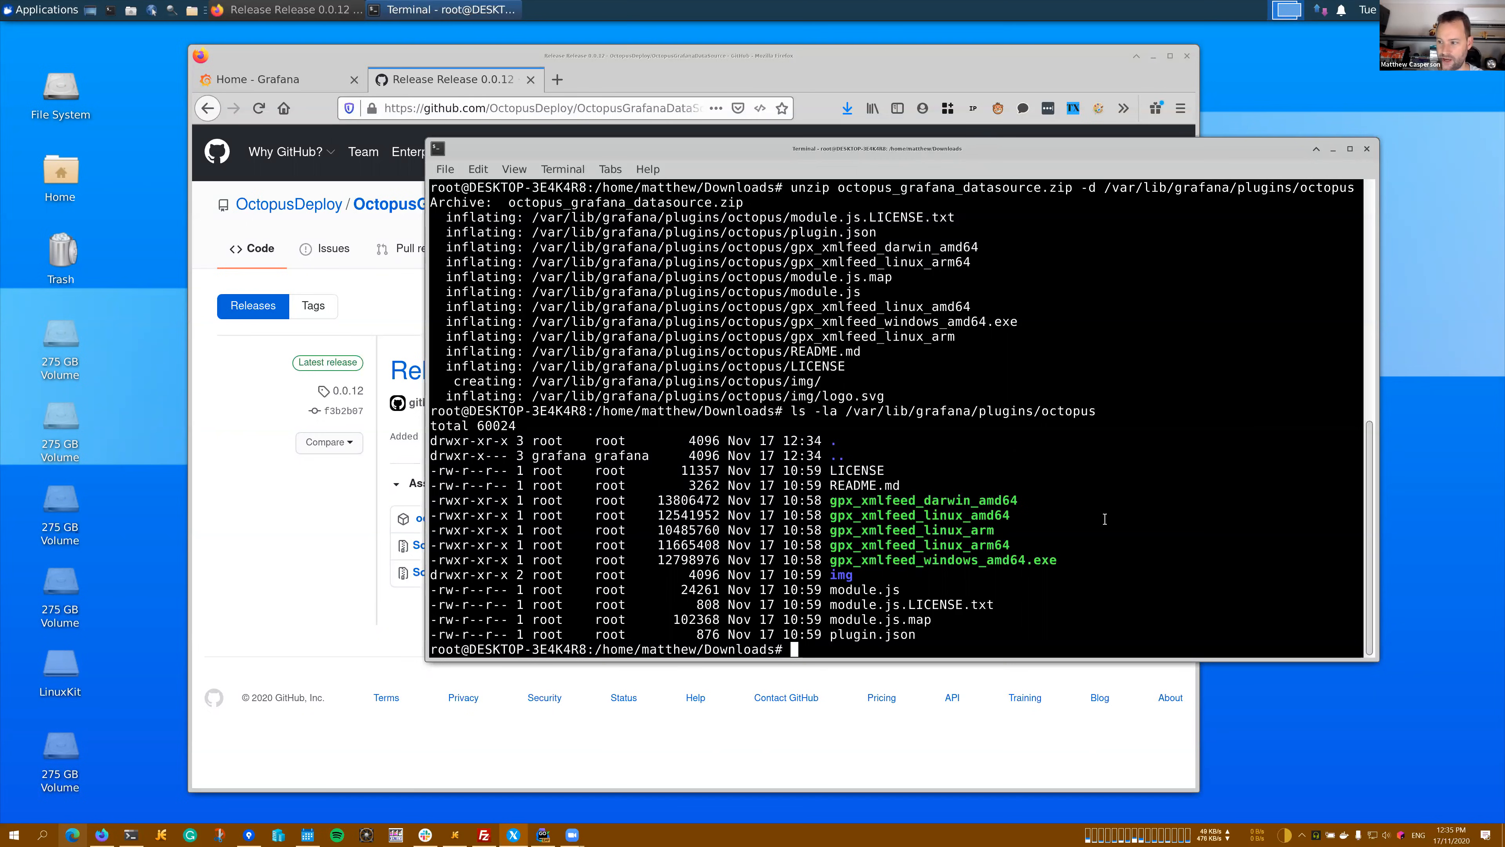
Open /etc/grafana/grafana.ini in vim and search for "unsigned"
type("vim /etc/grafana/grafana.ini")
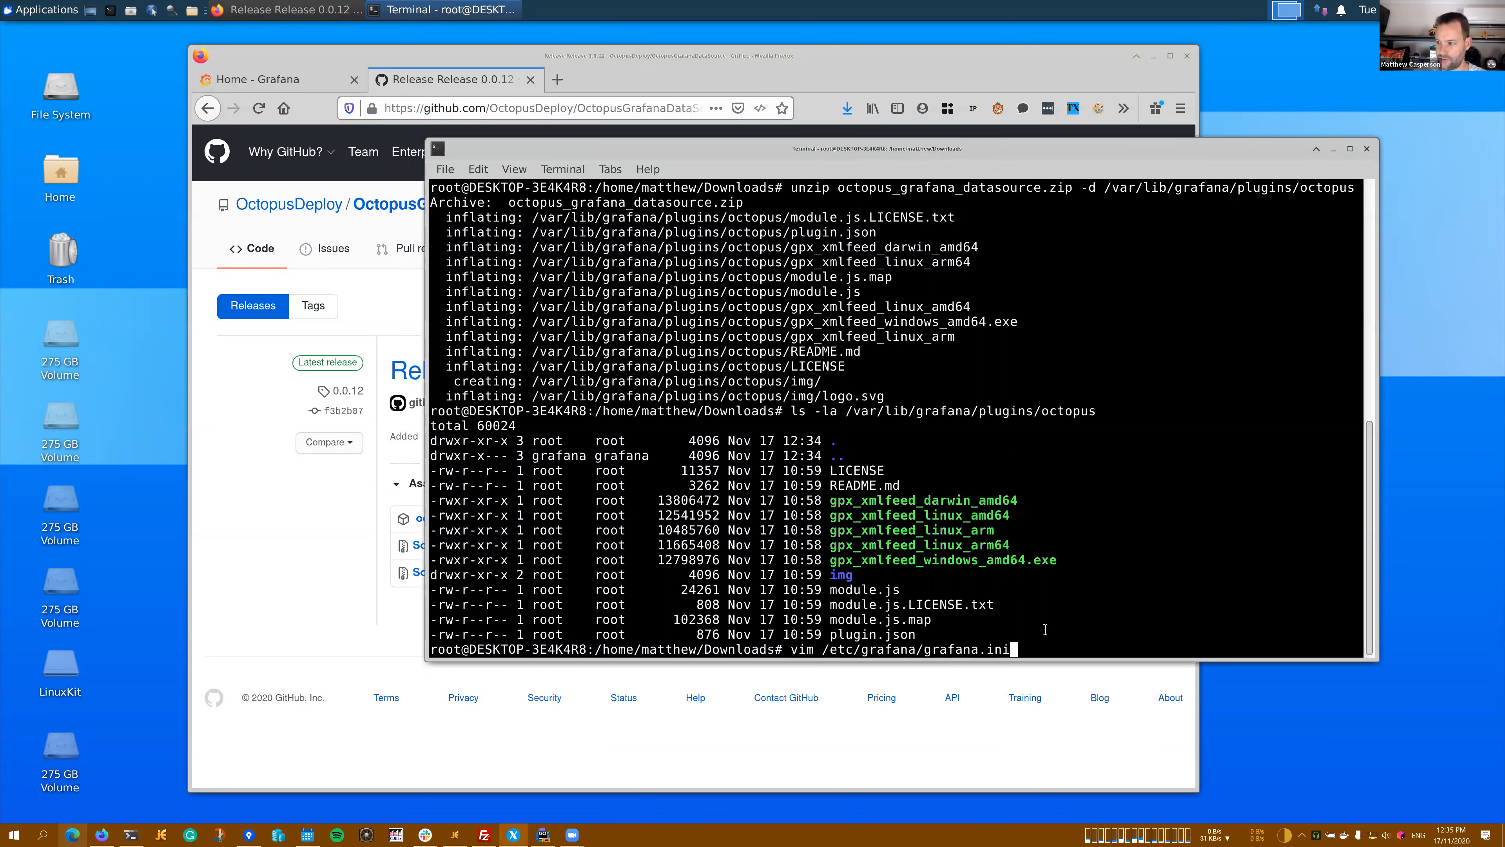
key("Return")
type("/uns")
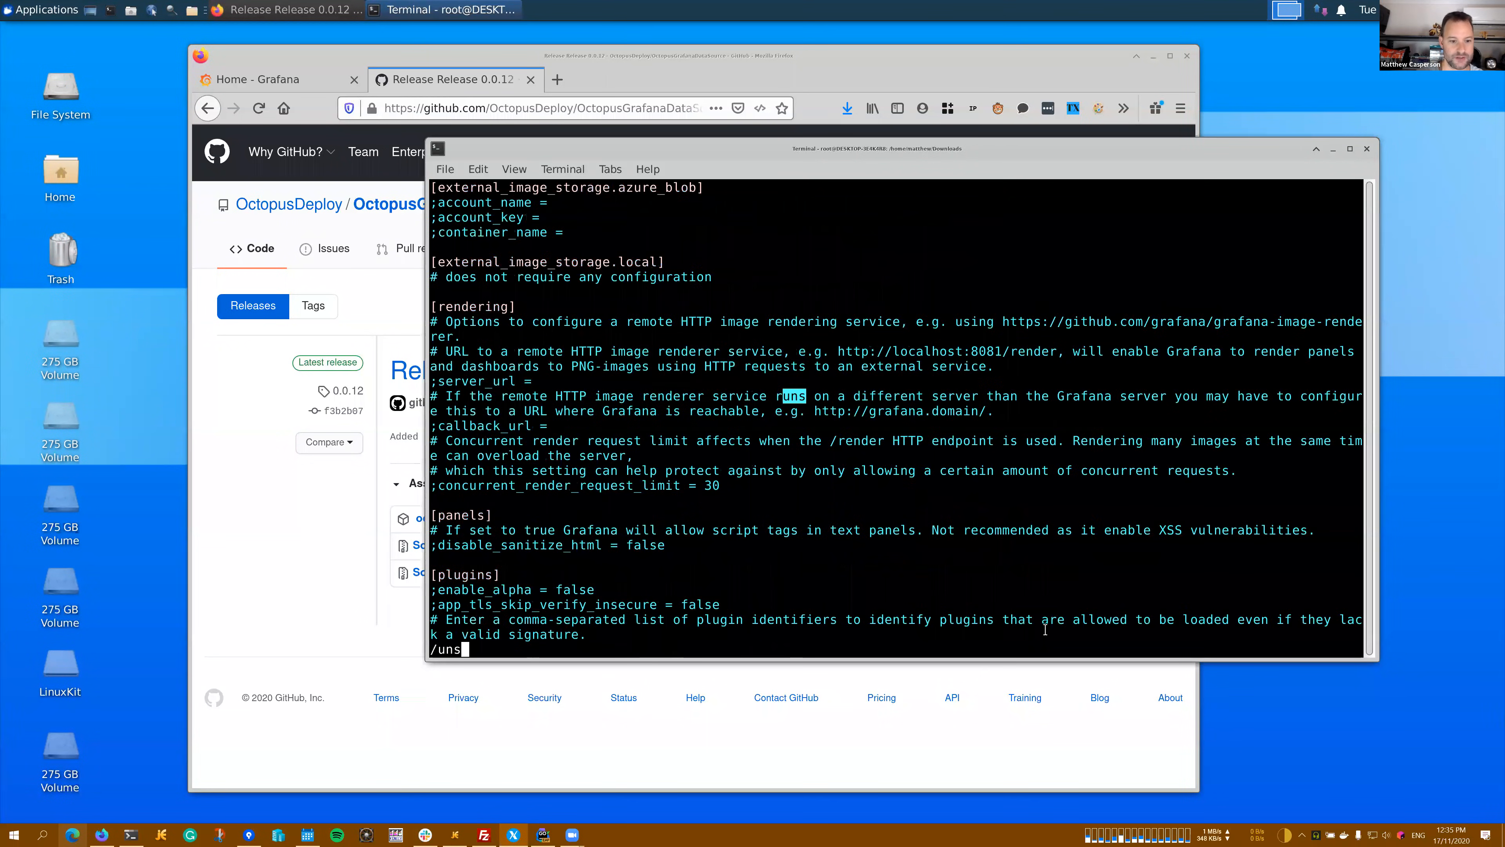
type("igned")
key("Return")
Uncomment the allow_loading_unsigned_plugins setting and place the cursor at the end of its line in insert mode
key("Left")
key("Left")
key("Left")
key("Left")
key("Left")
key("Left")
key("Left")
key("Left")
key("Left")
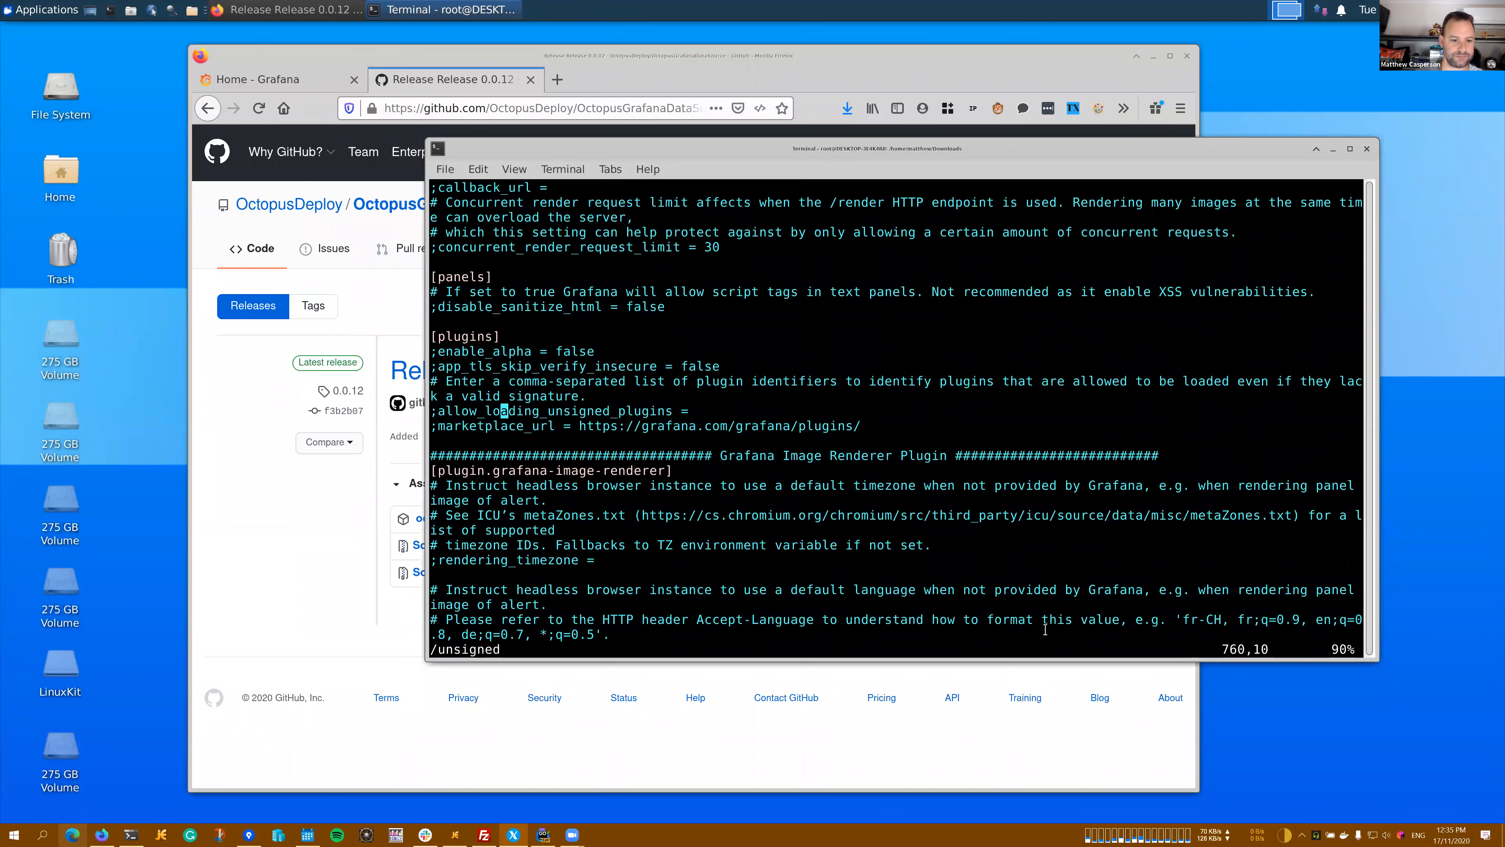
key("Left")
key("Left")
key("Left")
key("Left")
key("Left")
key("Left")
key("i")
key("Delete")
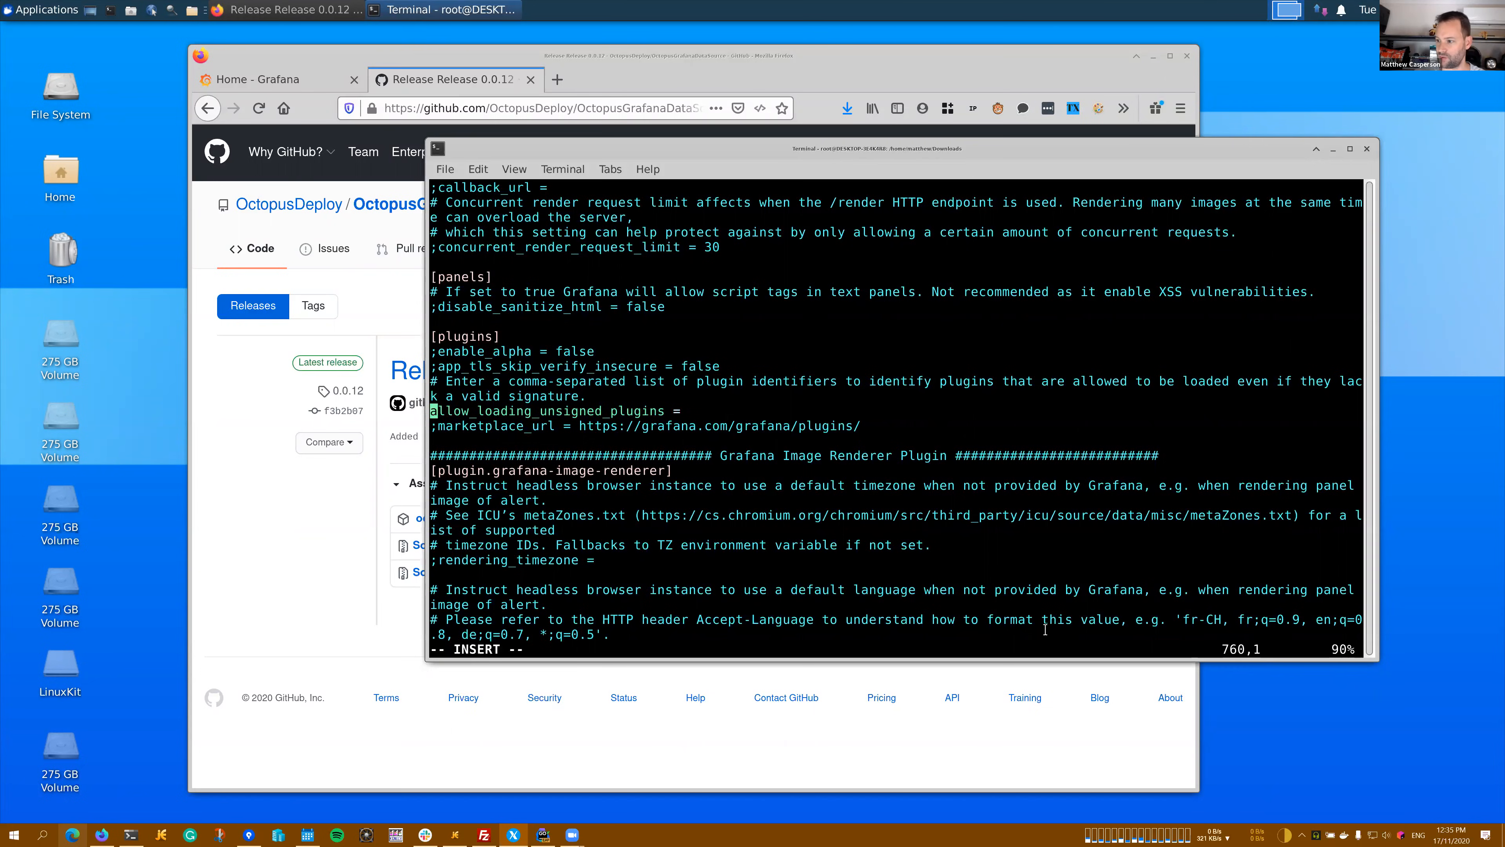
key("End")
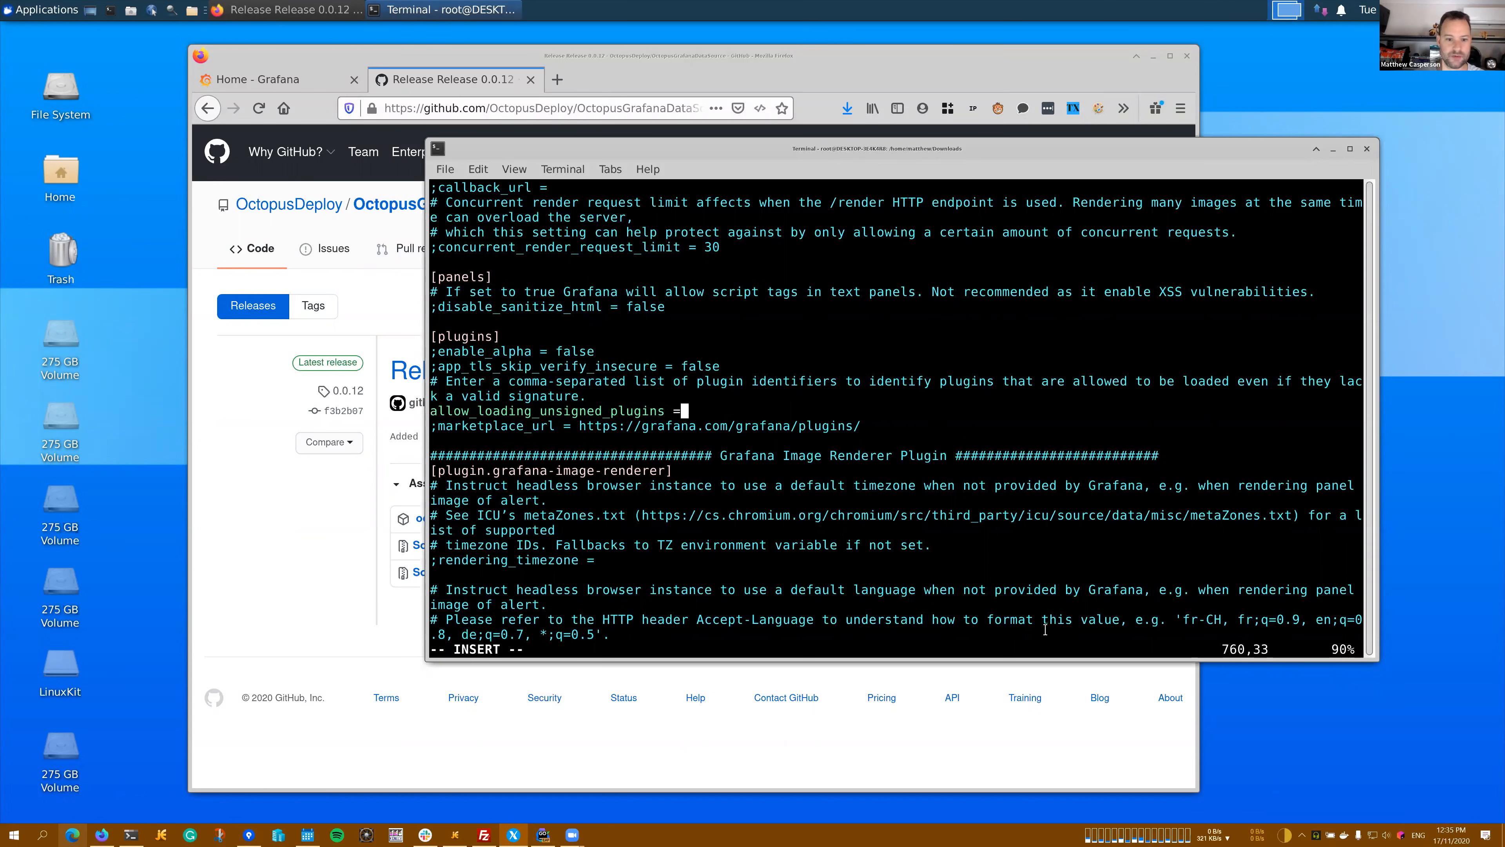
Copy the plugin identifier octopus-deploy-xmlfeed from the Signing section of the OctopusGrafanaDataSource README on GitHub
left_click(422, 82)
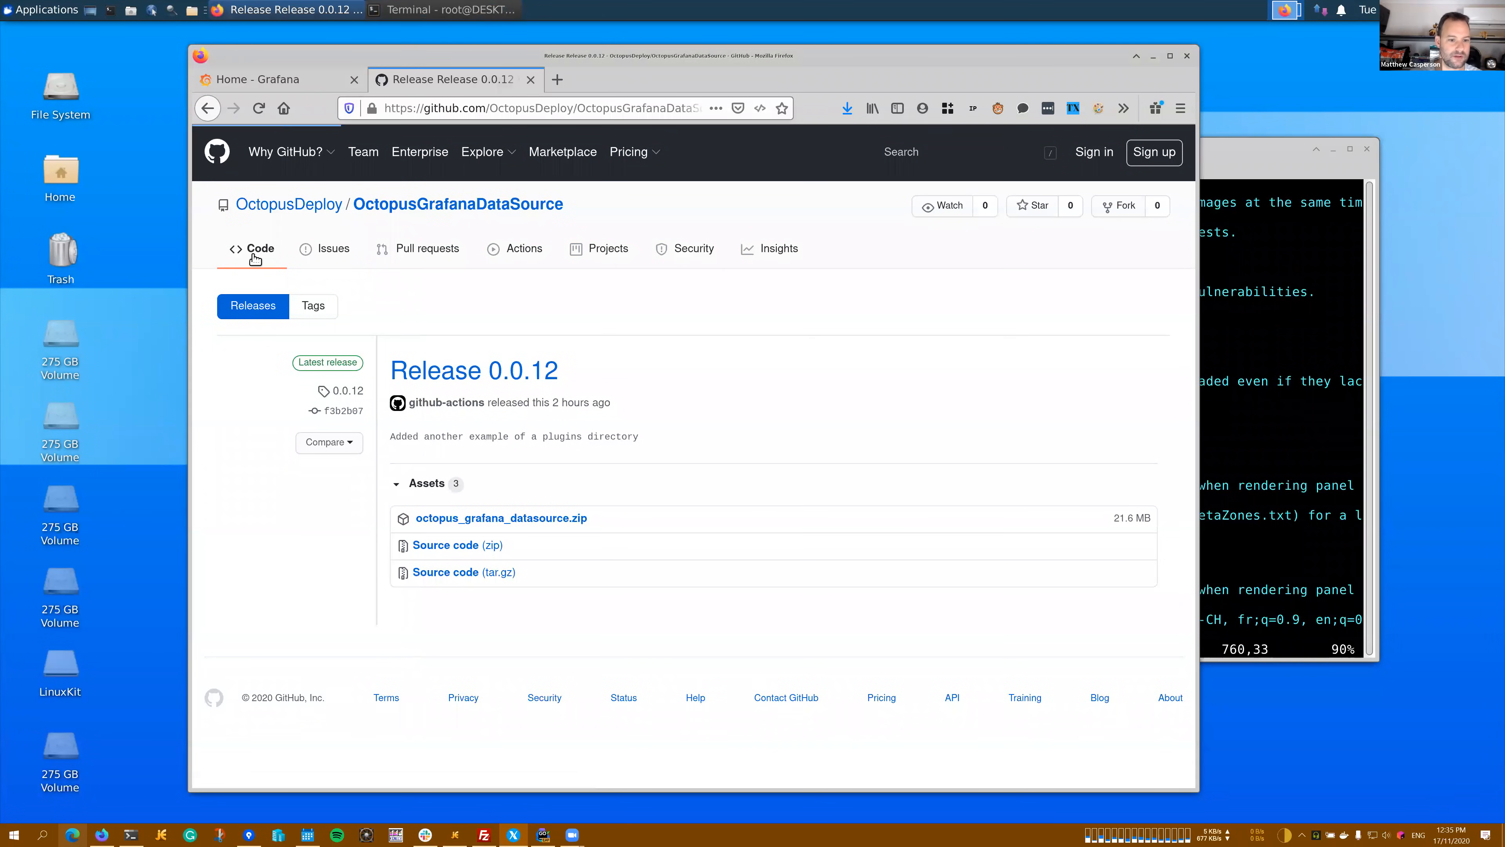
scroll(527, 422, "down", 10)
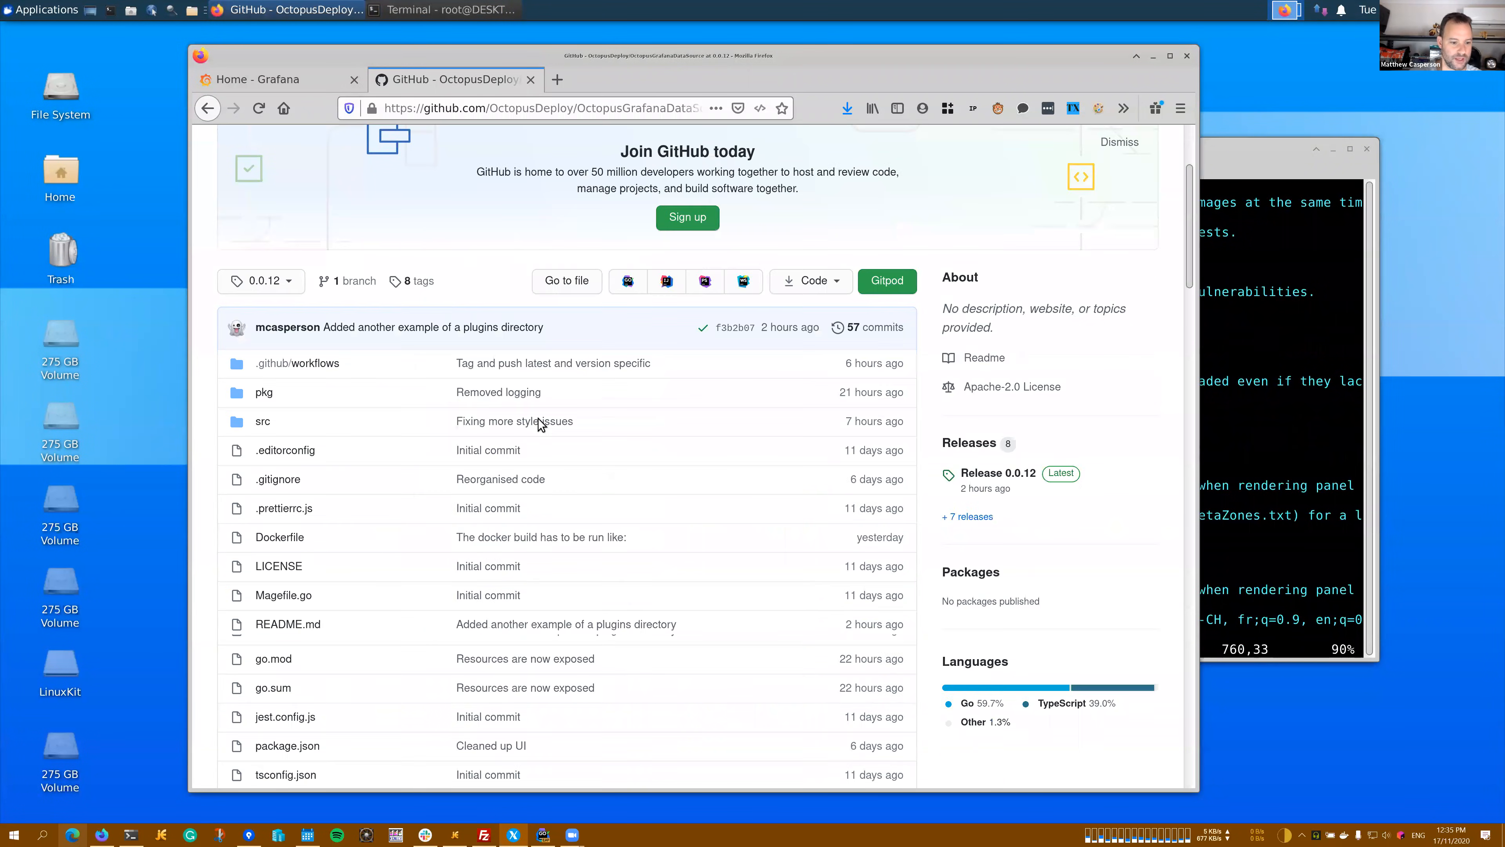
scroll(540, 424, "down", 12)
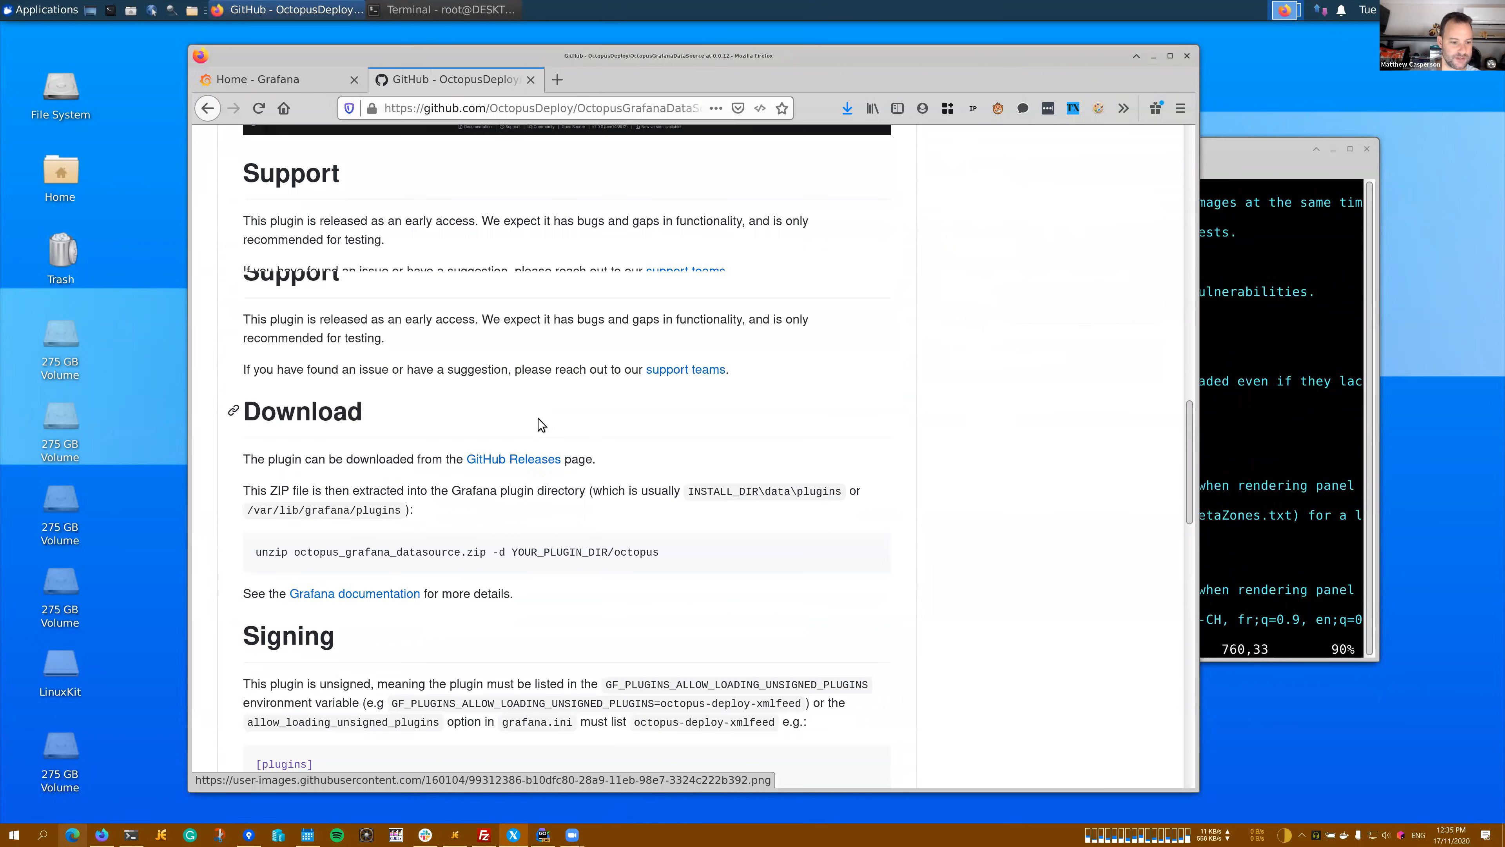
scroll(540, 424, "down", 4)
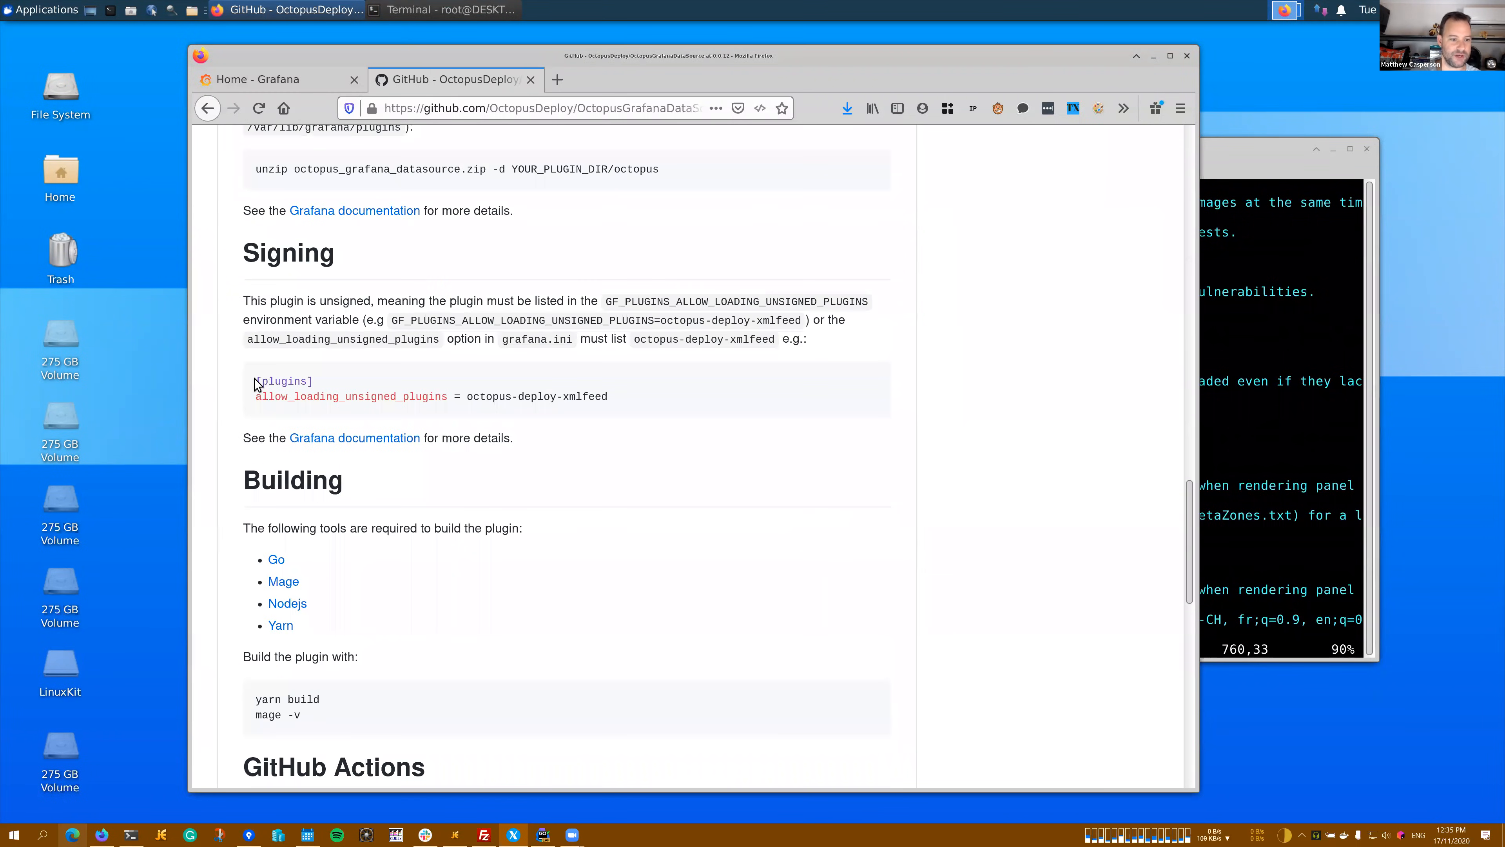
left_click_drag(255, 381, 325, 388)
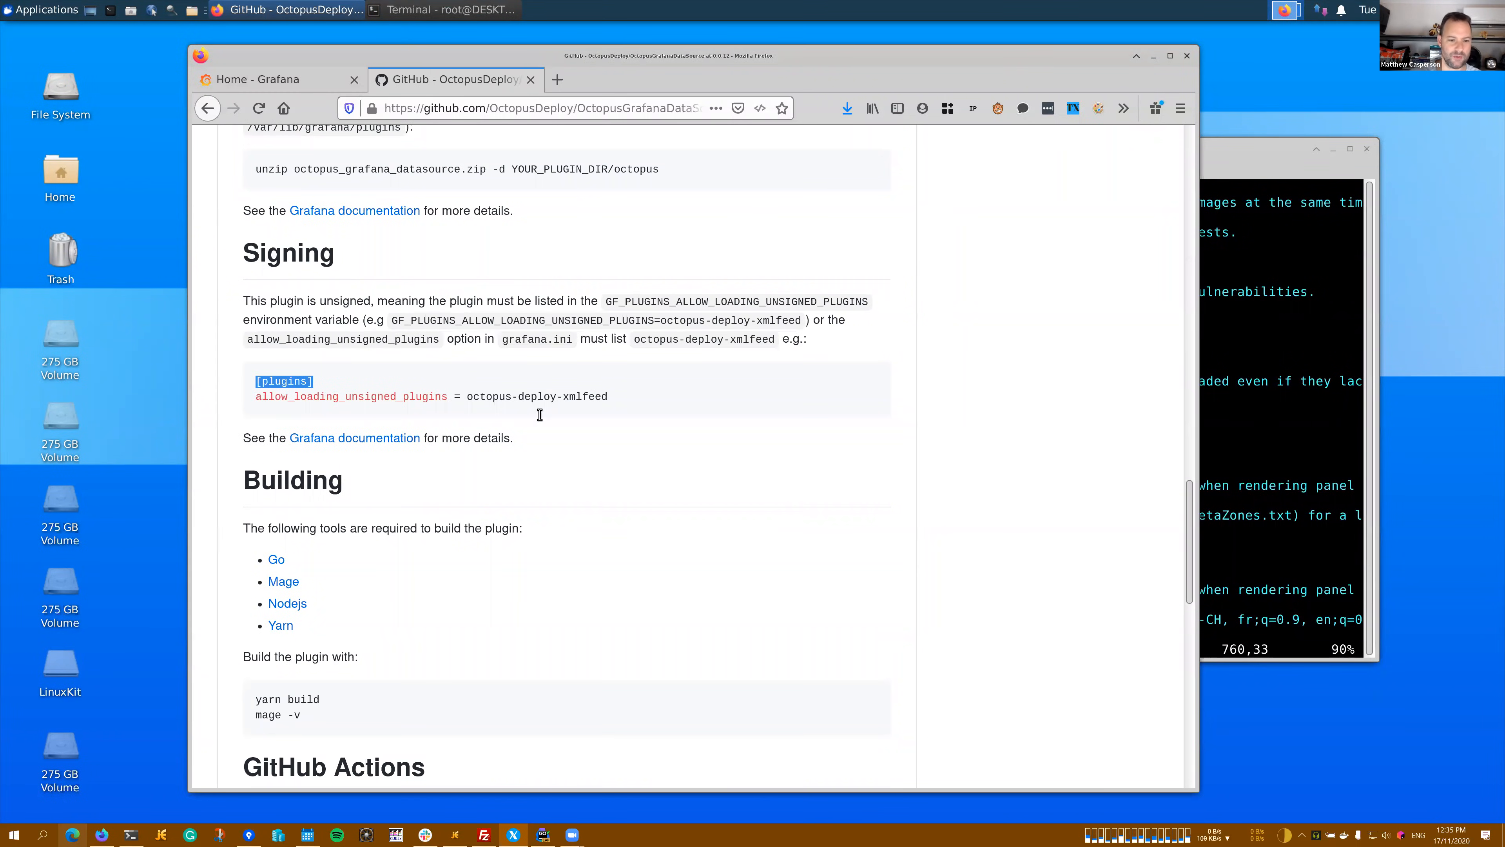
mouse_move(464, 397)
left_mouse_down()
mouse_move(610, 396)
mouse_move(466, 397)
left_mouse_up()
right_click(502, 398)
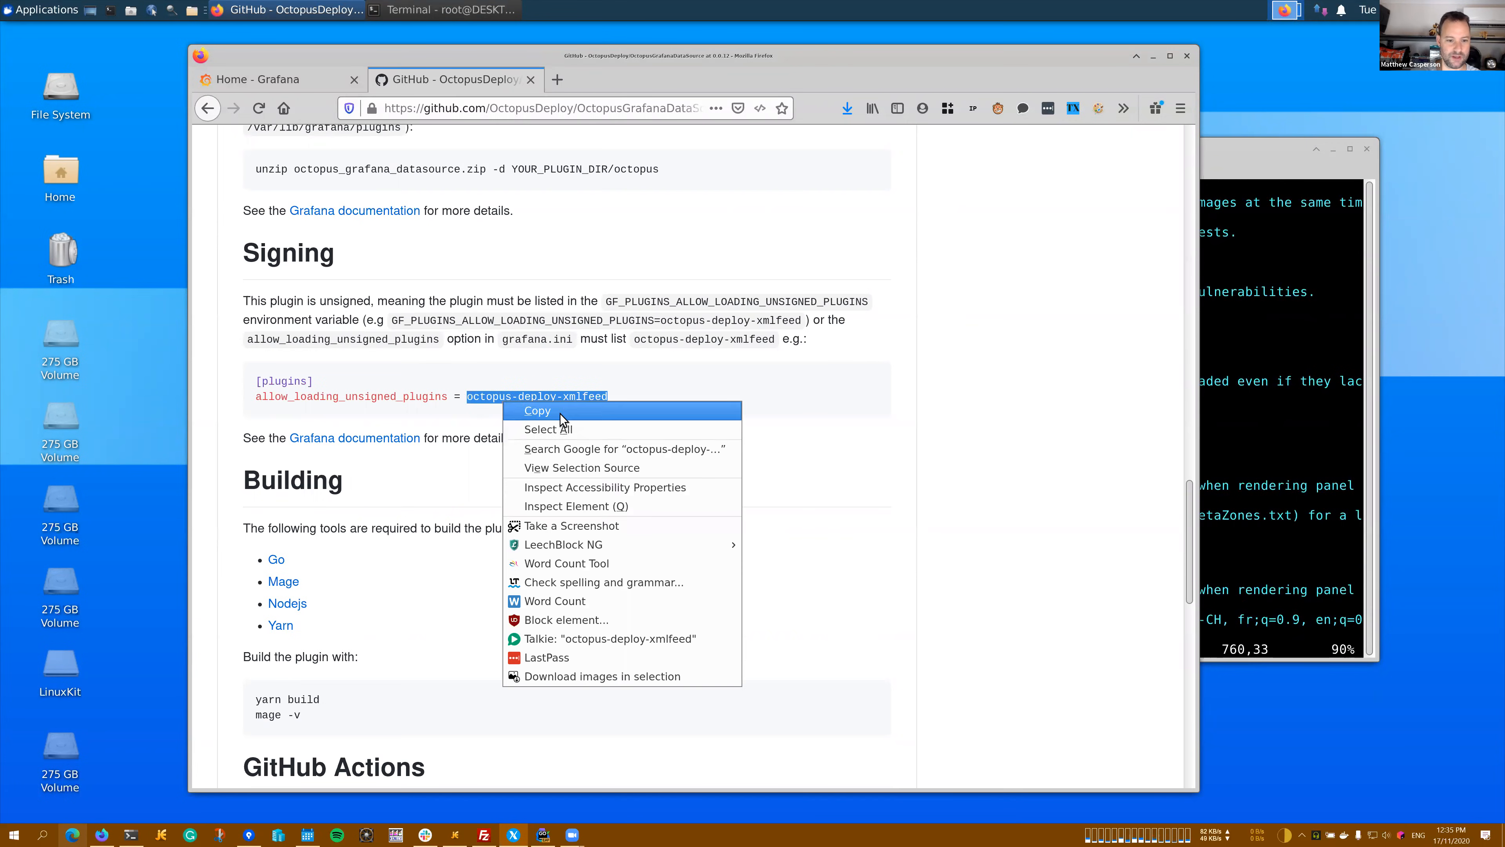
left_click(563, 413)
Back in the terminal, paste octopus-deploy-xmlfeed as the allow_loading_unsigned_plugins value, then save grafana.ini and quit vim
left_click(1222, 302)
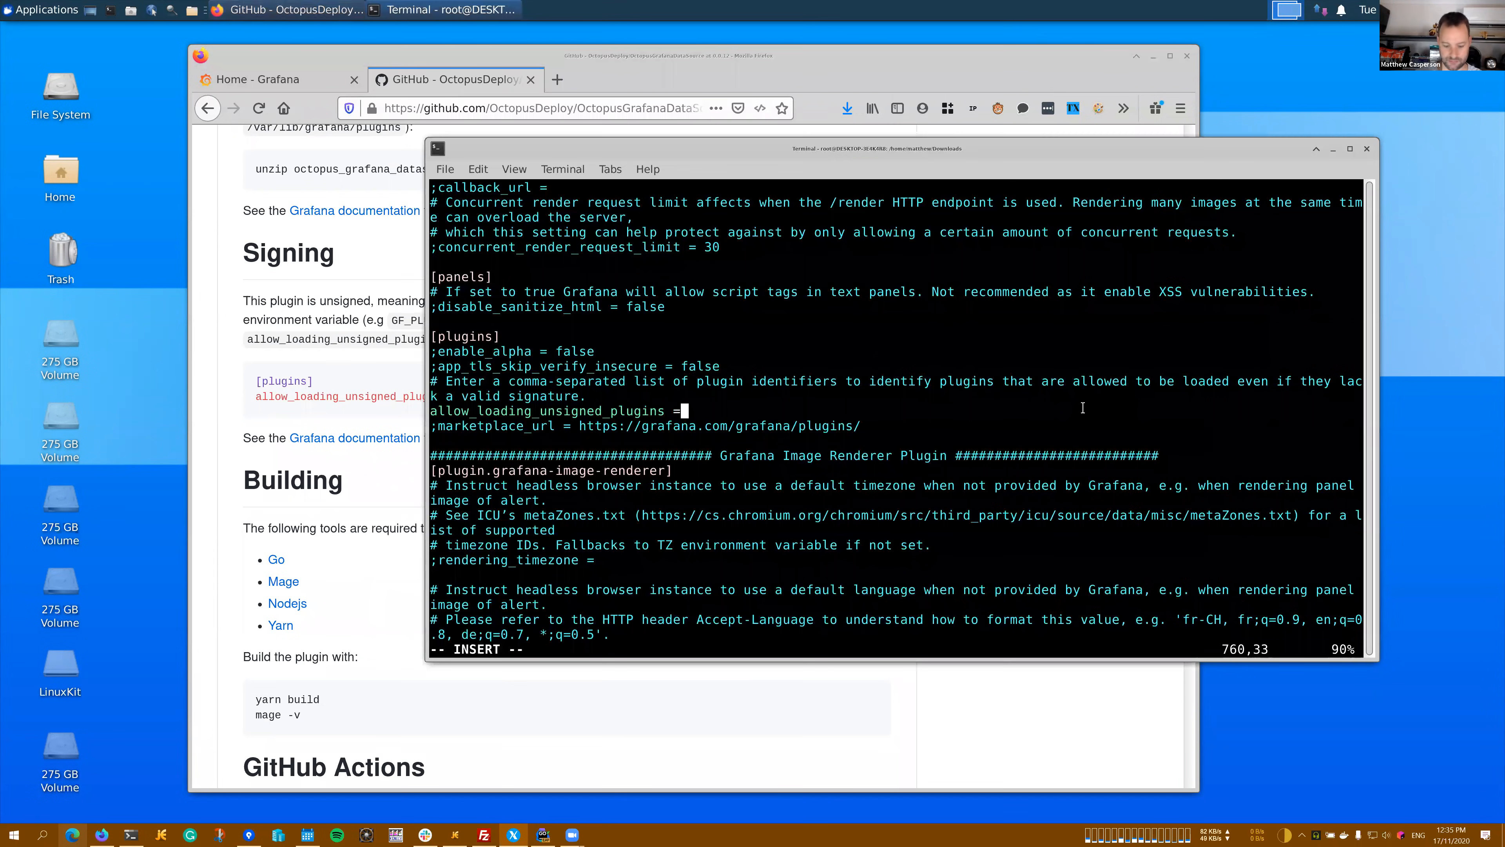
key("ctrl+shift+v")
key("Escape")
type(":wq")
key("Return")
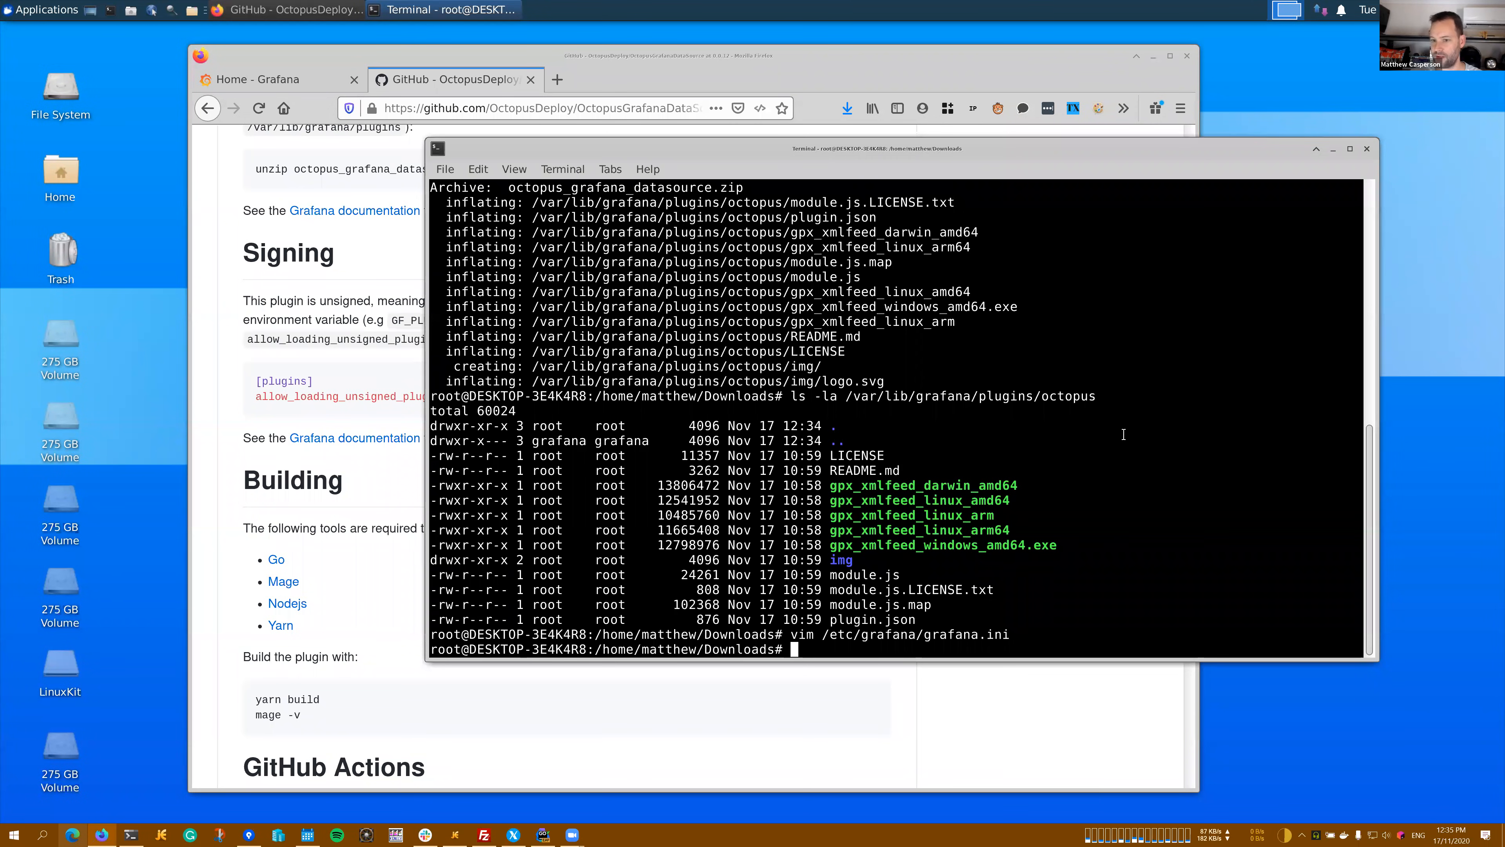
Restart the Grafana service by running systemctl restart grafana-server
right_click(1003, 446)
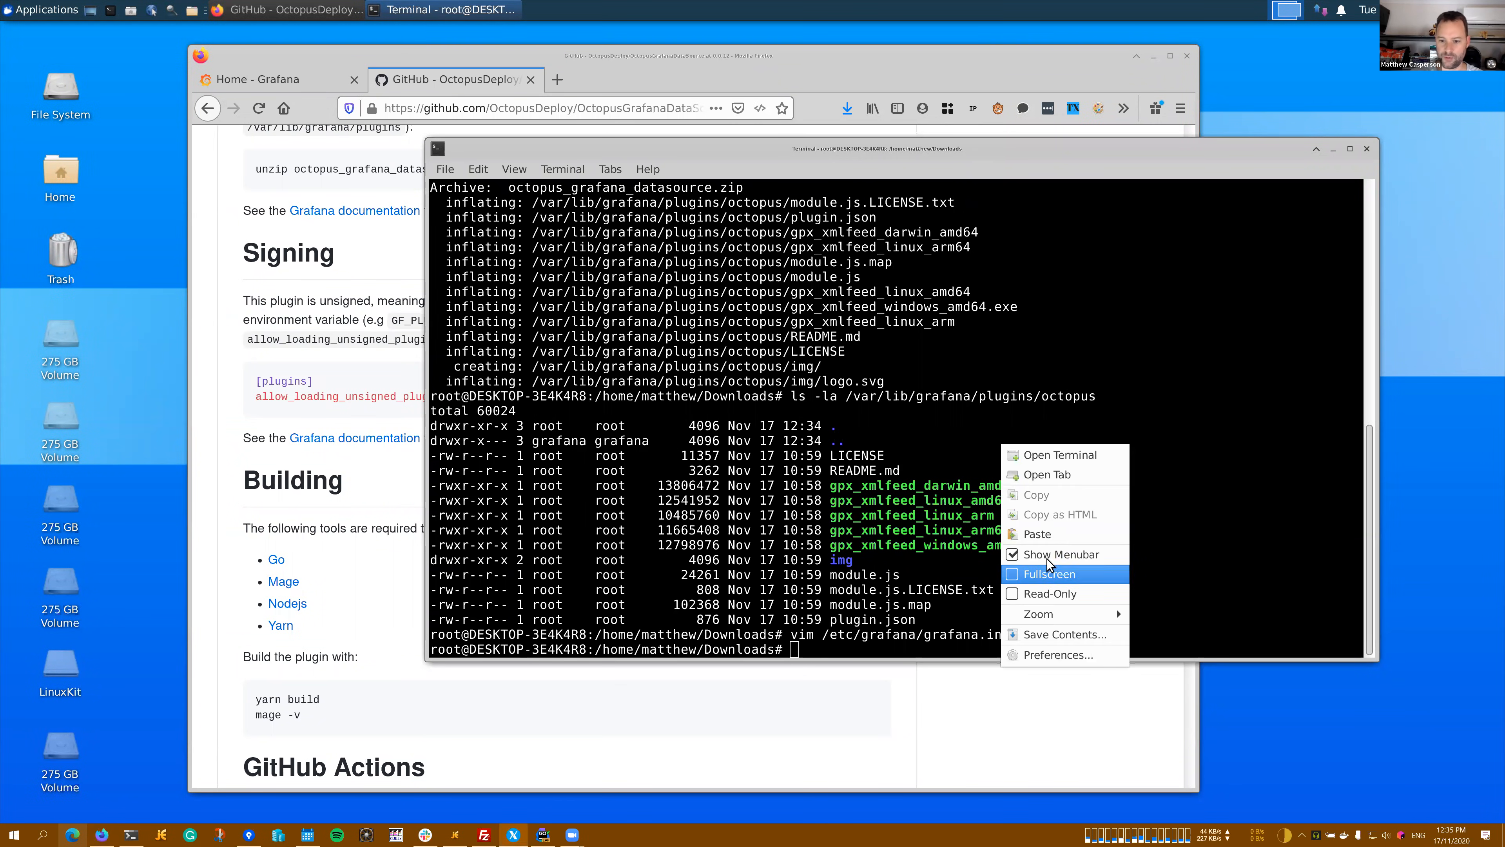
left_click(1039, 534)
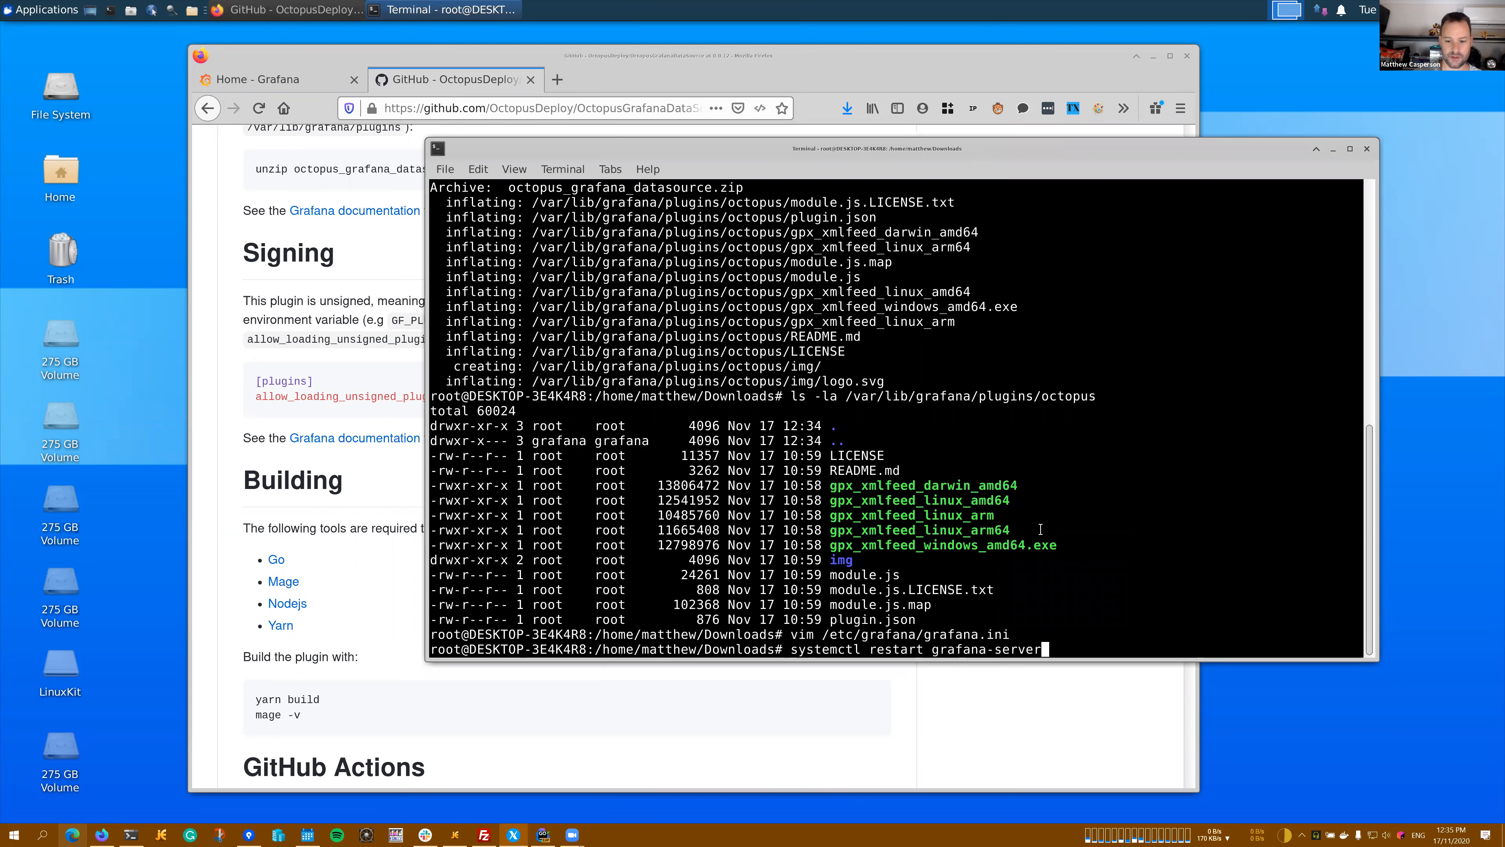
key("Return")
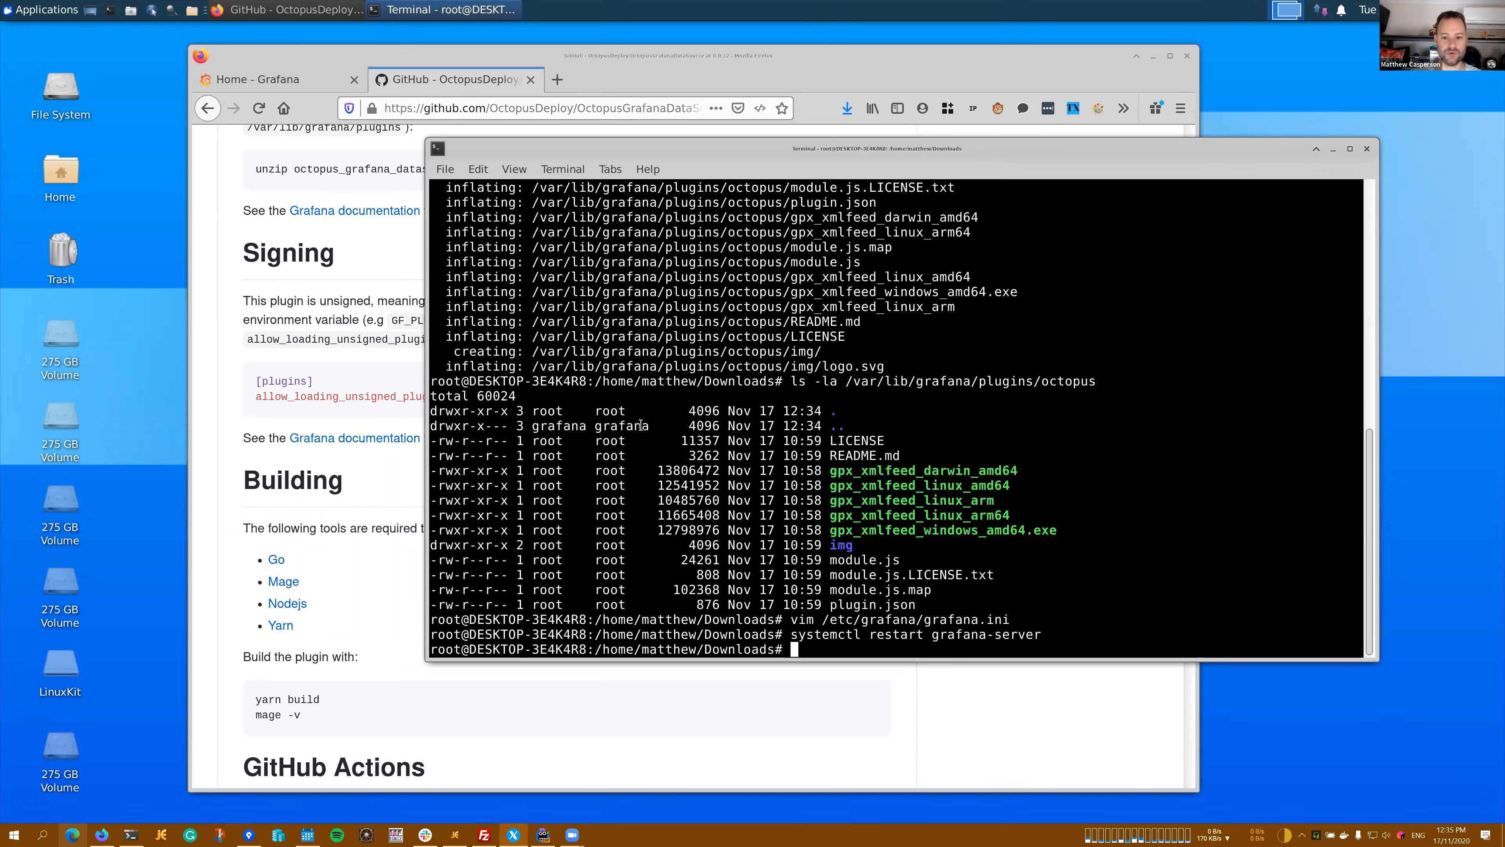
Switch to the Grafana home page in the browser and reload it
left_click(256, 84)
left_click(256, 84)
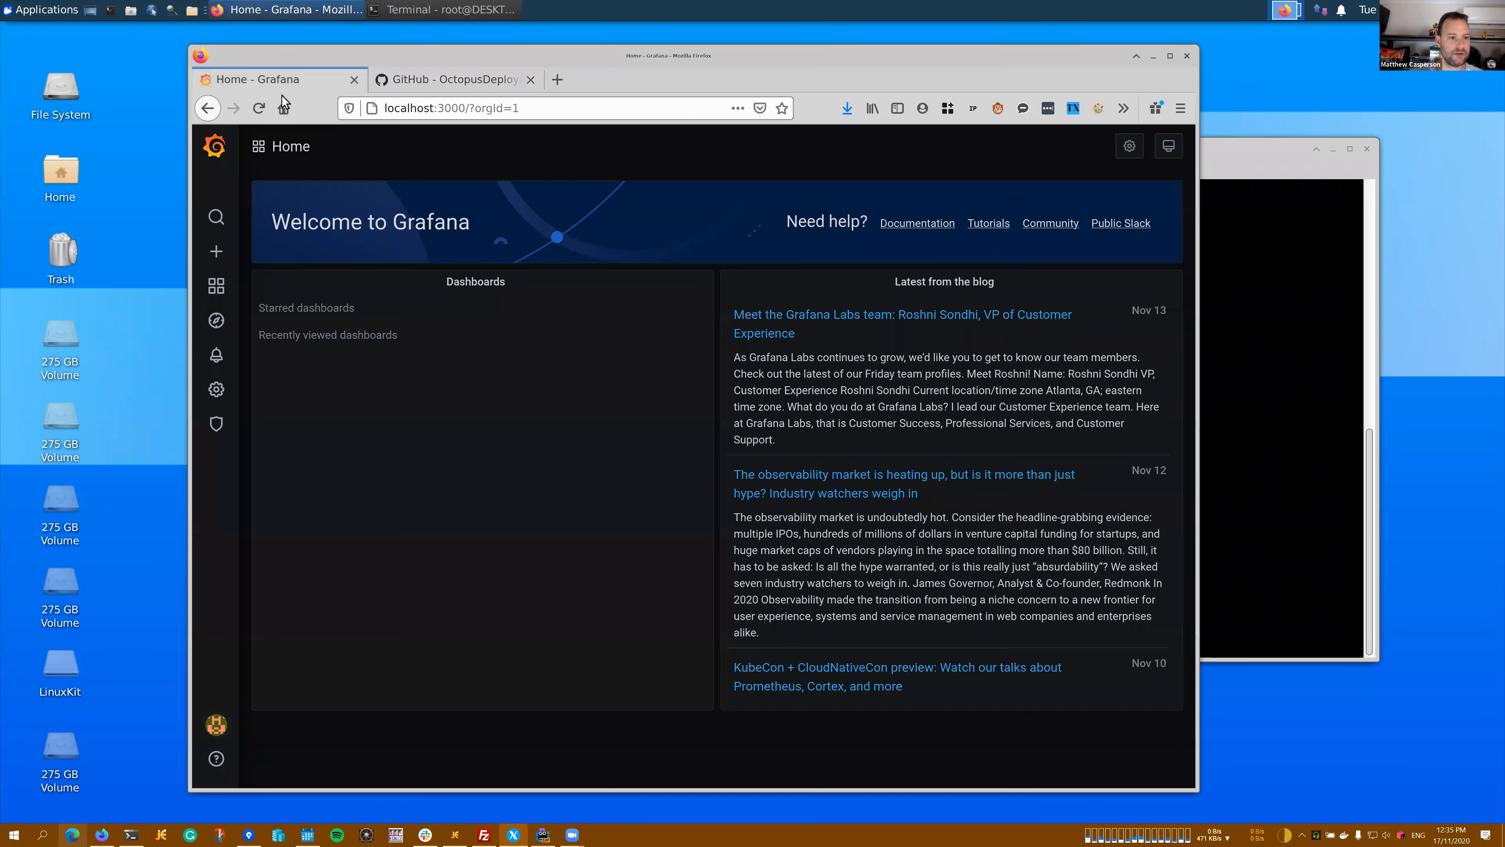
left_click(261, 109)
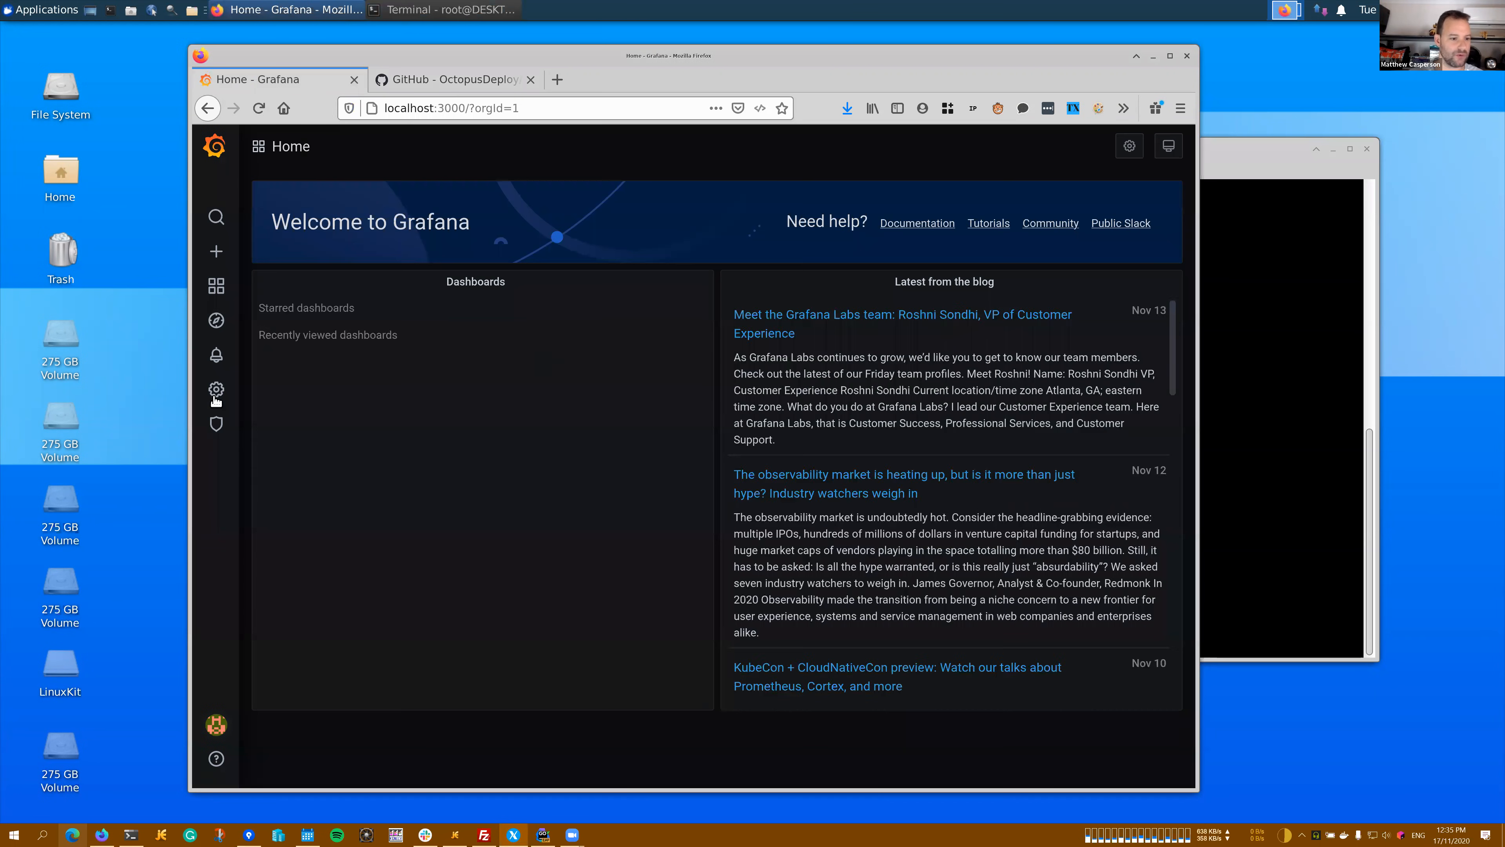
Add a new data source of type Octopus Deploy from the Others category
mouse_move(216, 389)
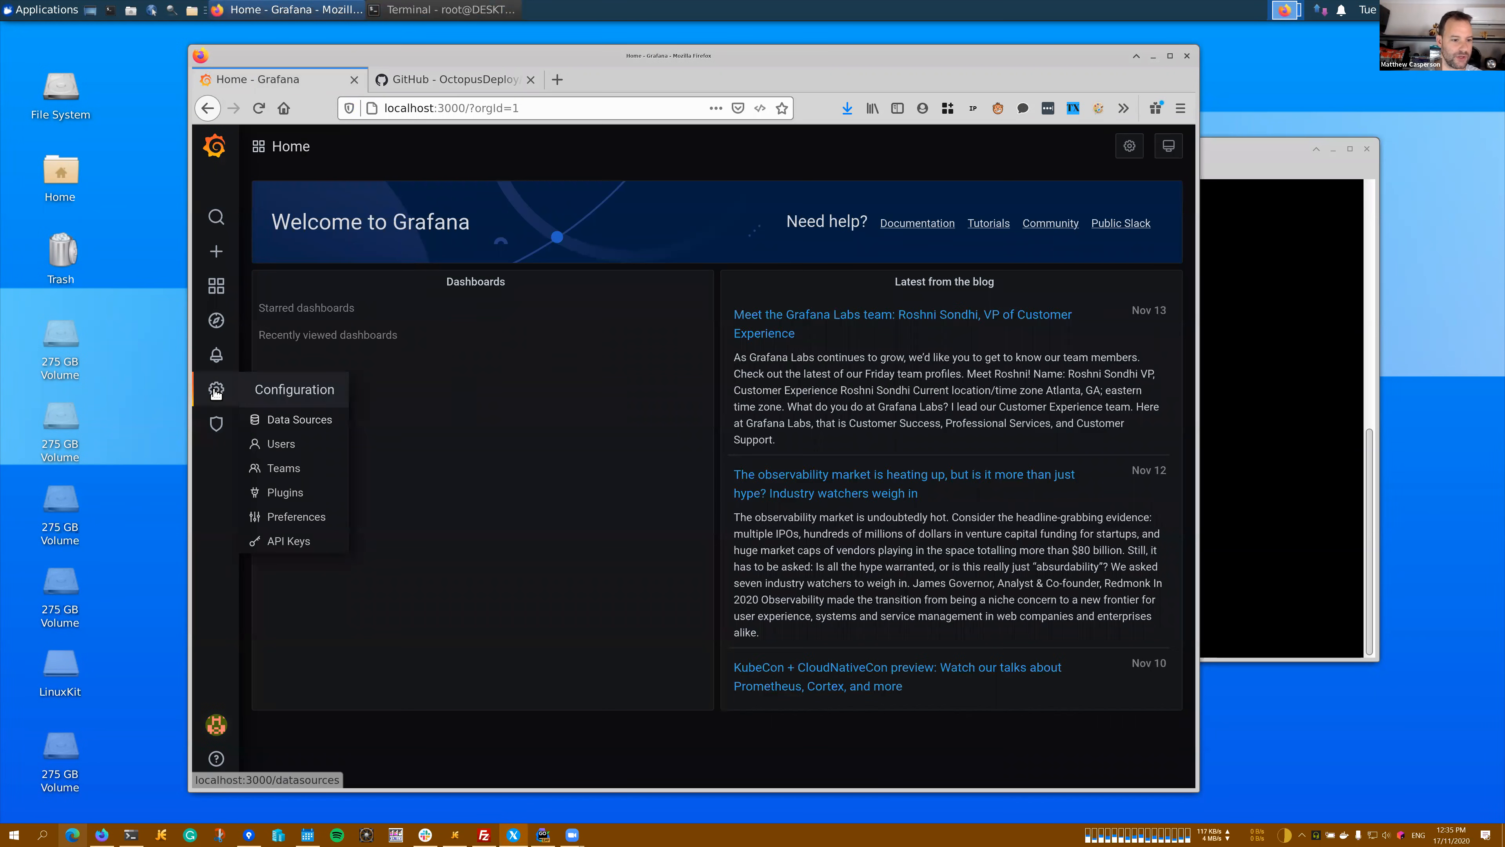
left_click(288, 421)
left_click(715, 357)
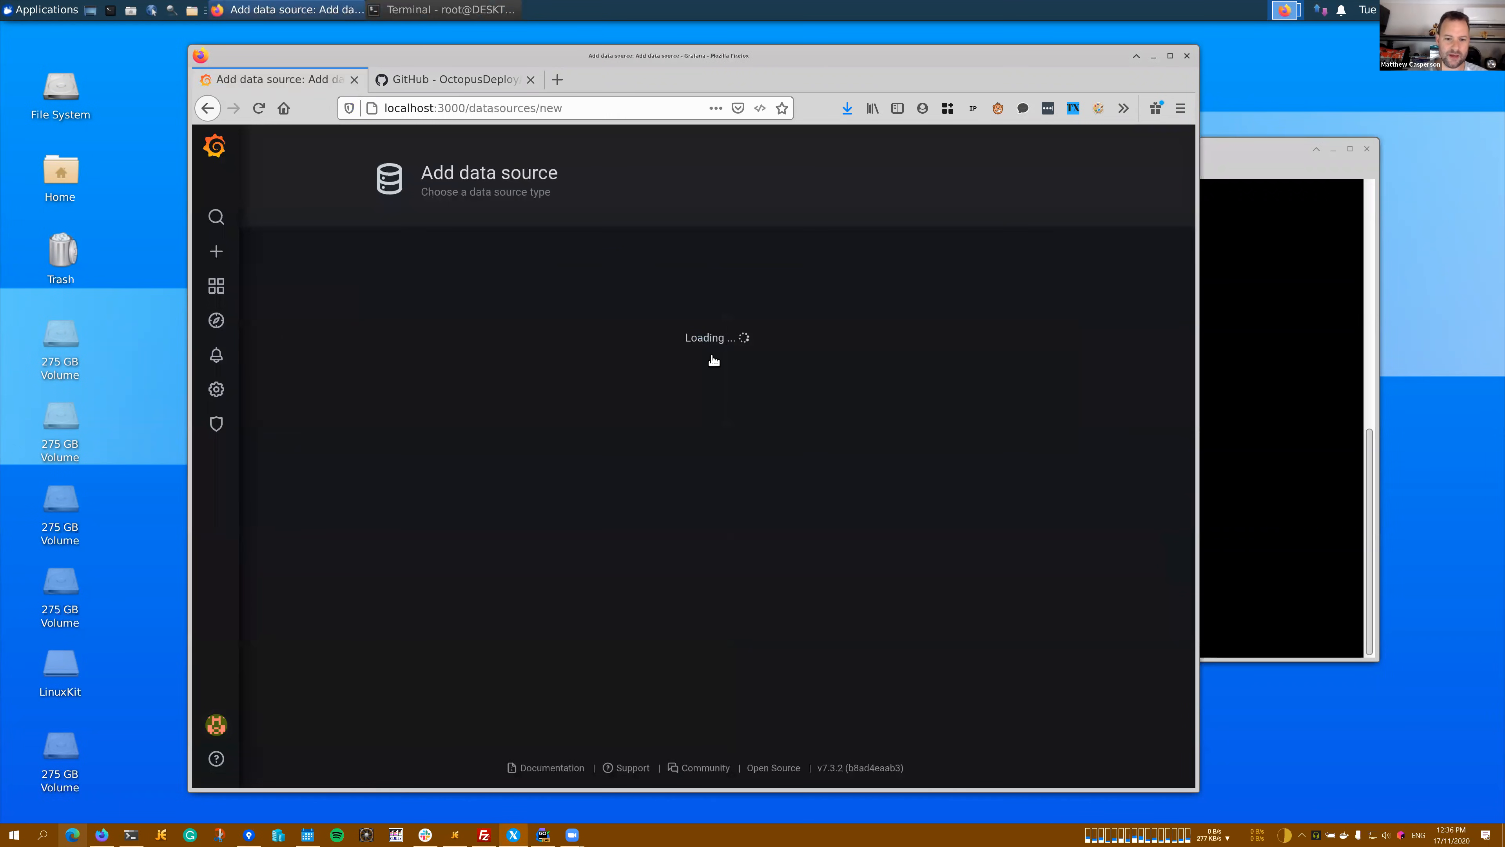
scroll(715, 360, "down", 20)
scroll(714, 360, "down", 10)
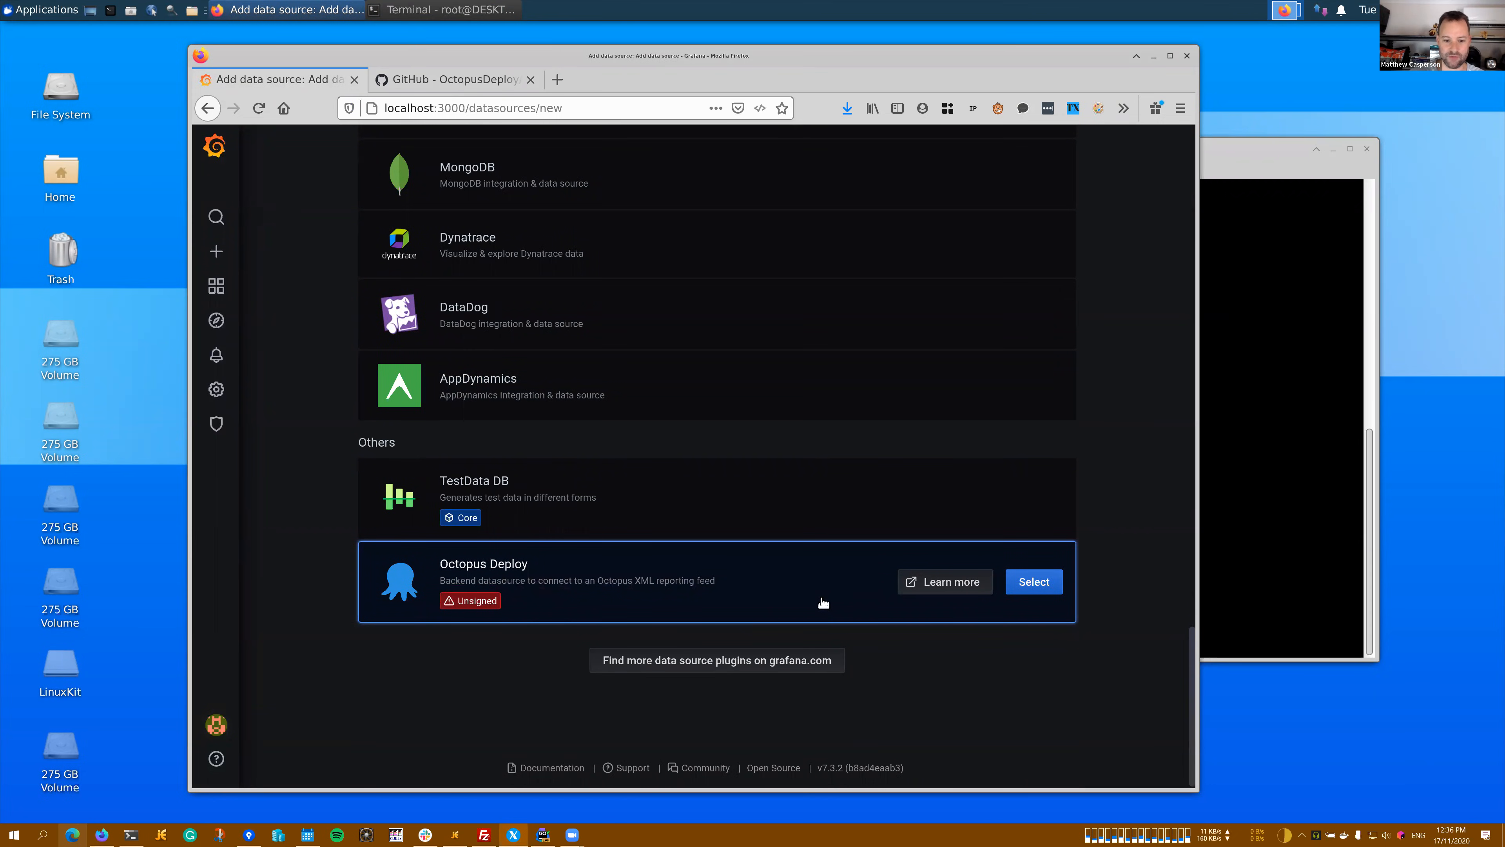
left_click(1032, 583)
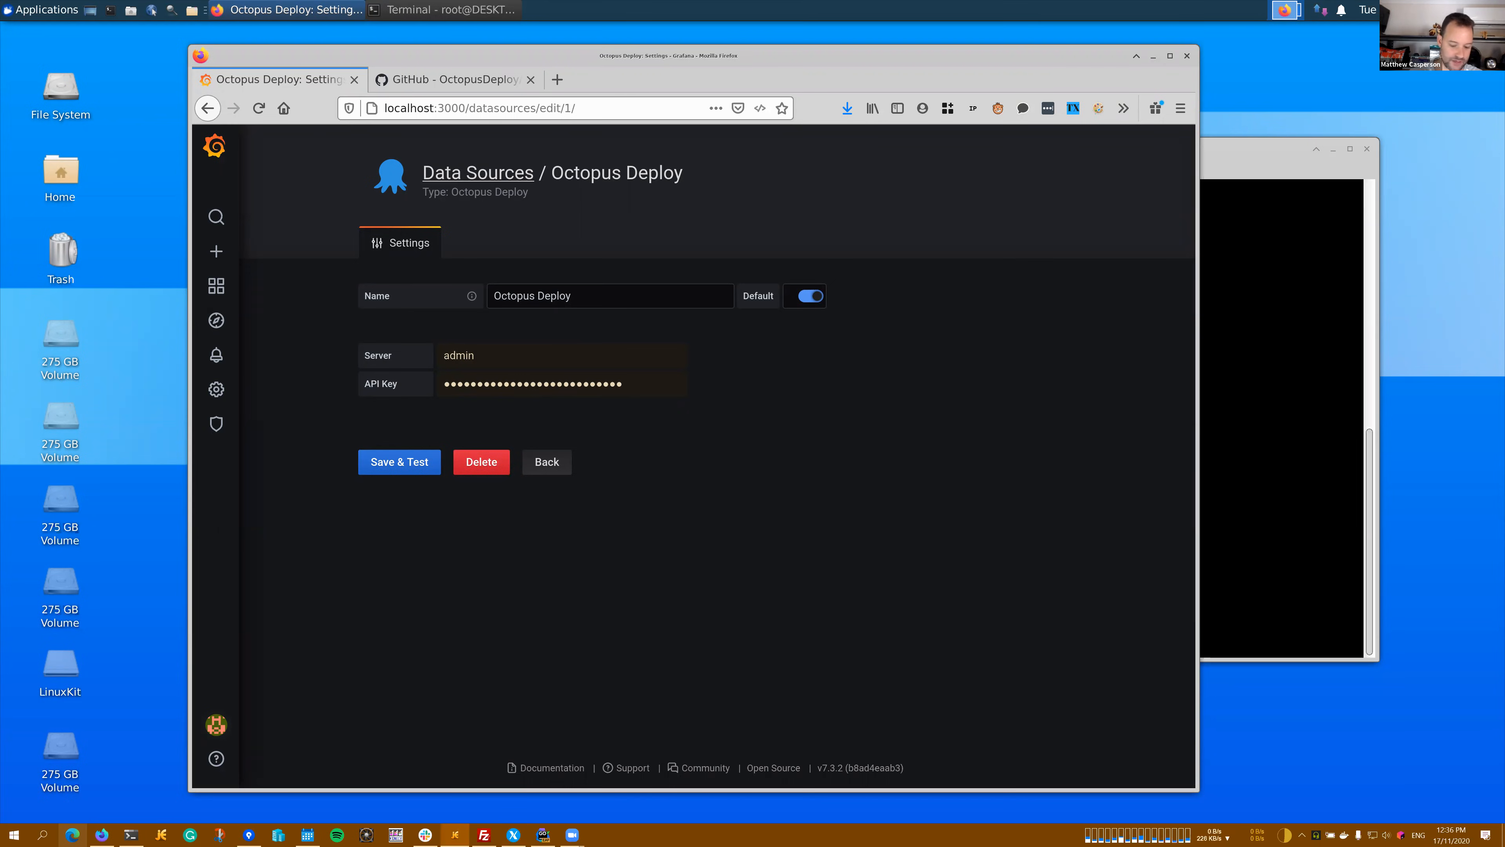
left_click_drag(487, 355, 418, 364)
key("ctrl+v")
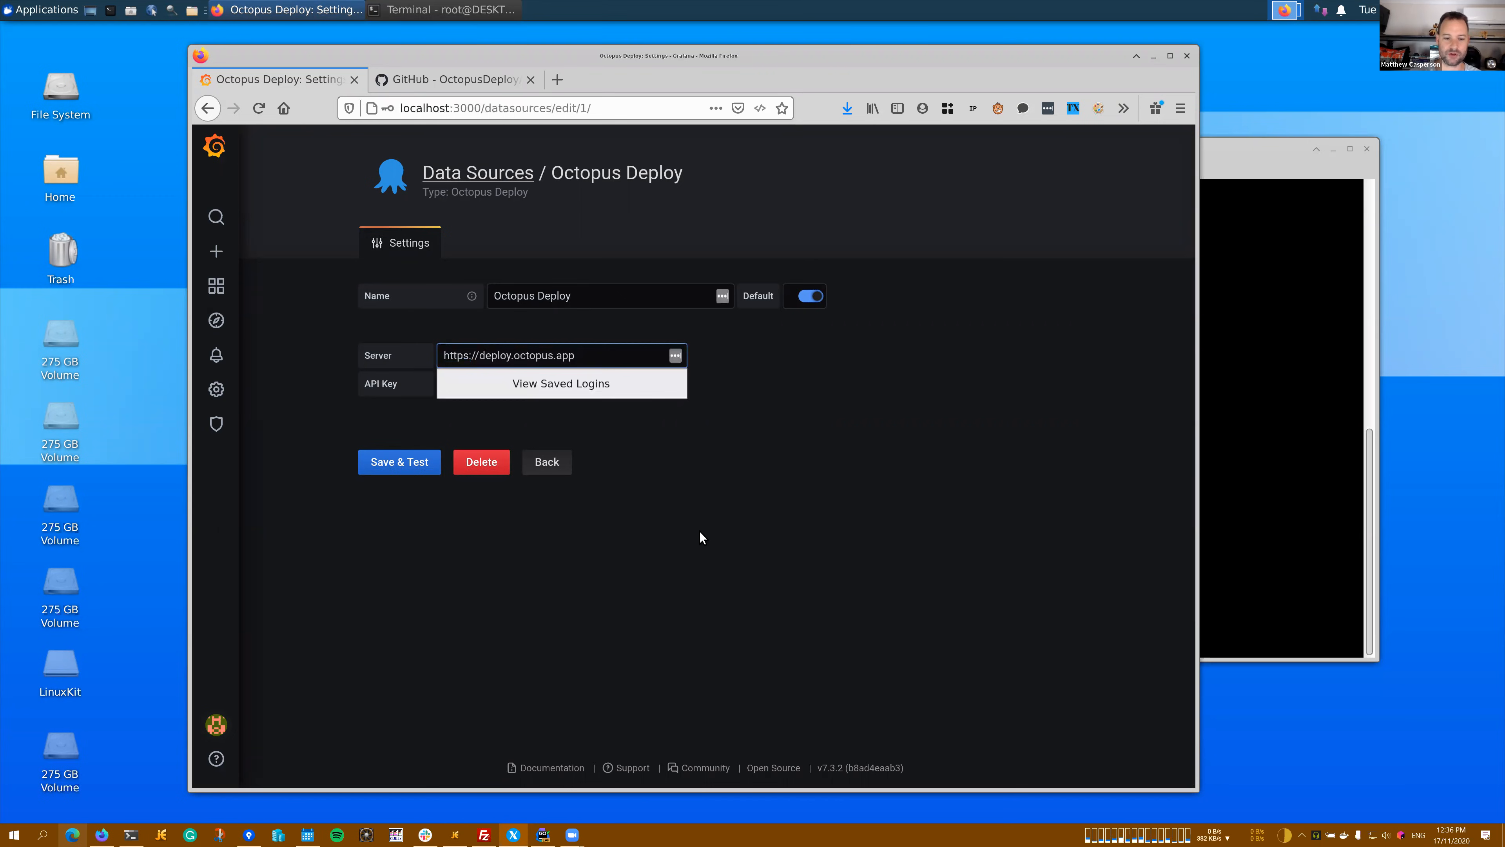
left_click(700, 532)
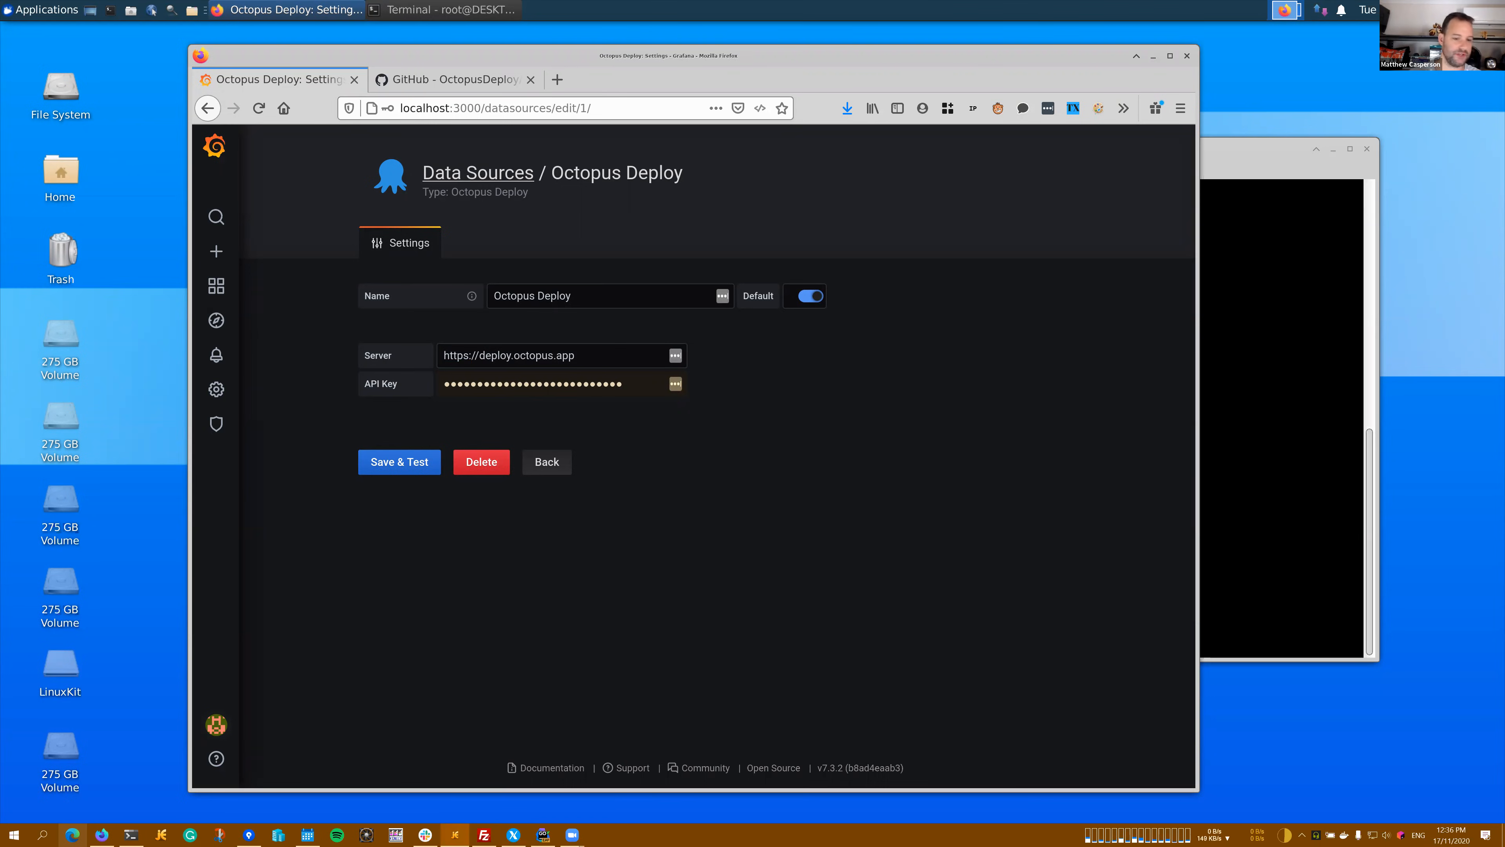
Replace the data source's API key with the Octopus API key, save and test it, and decline storing the login in Firefox
left_click(626, 388)
key("ctrl+a")
key("ctrl+v")
left_click(393, 469)
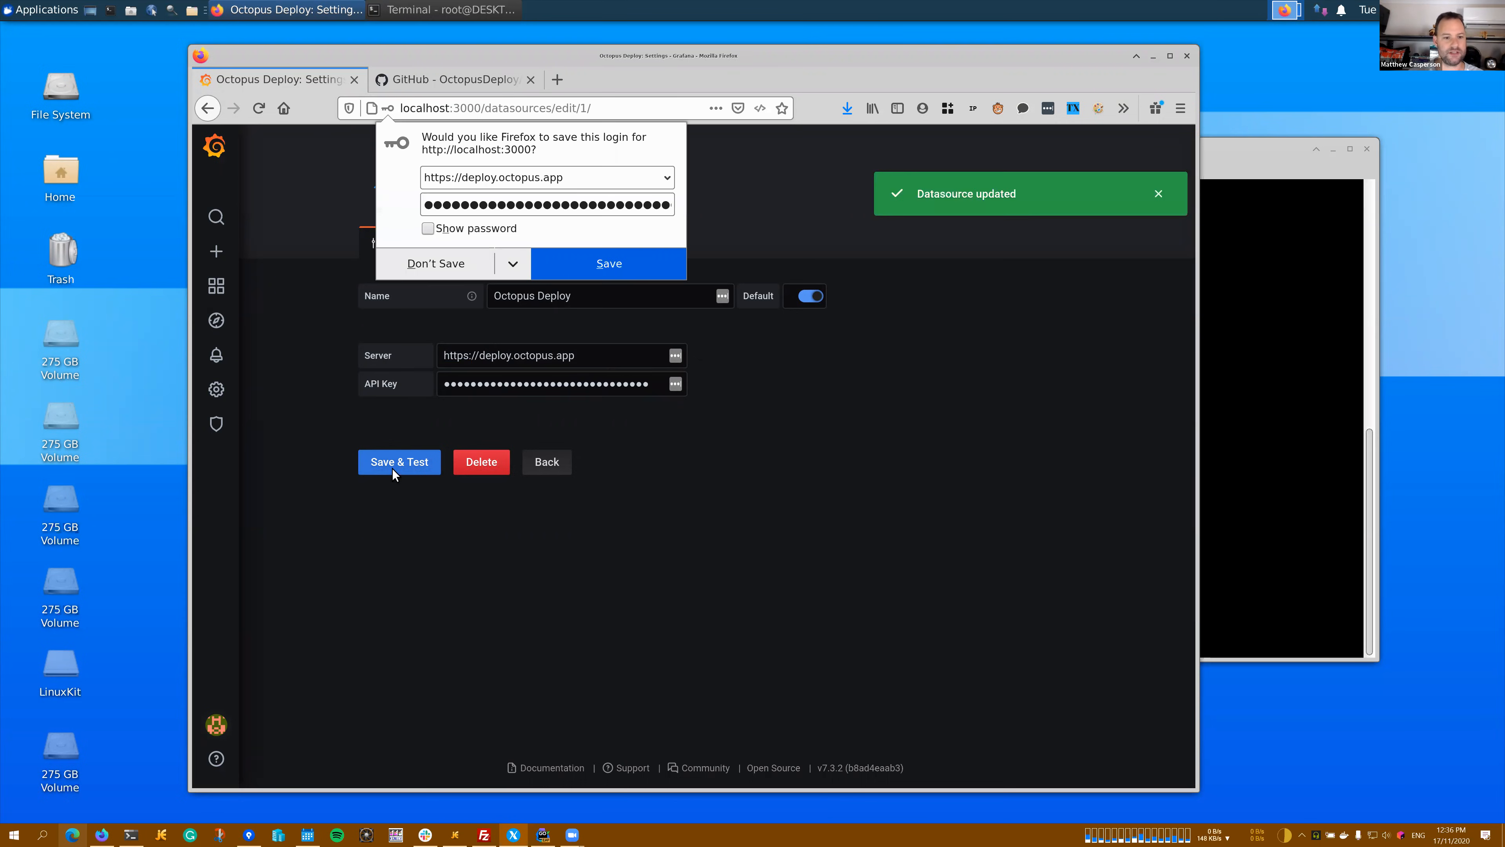
left_click(449, 269)
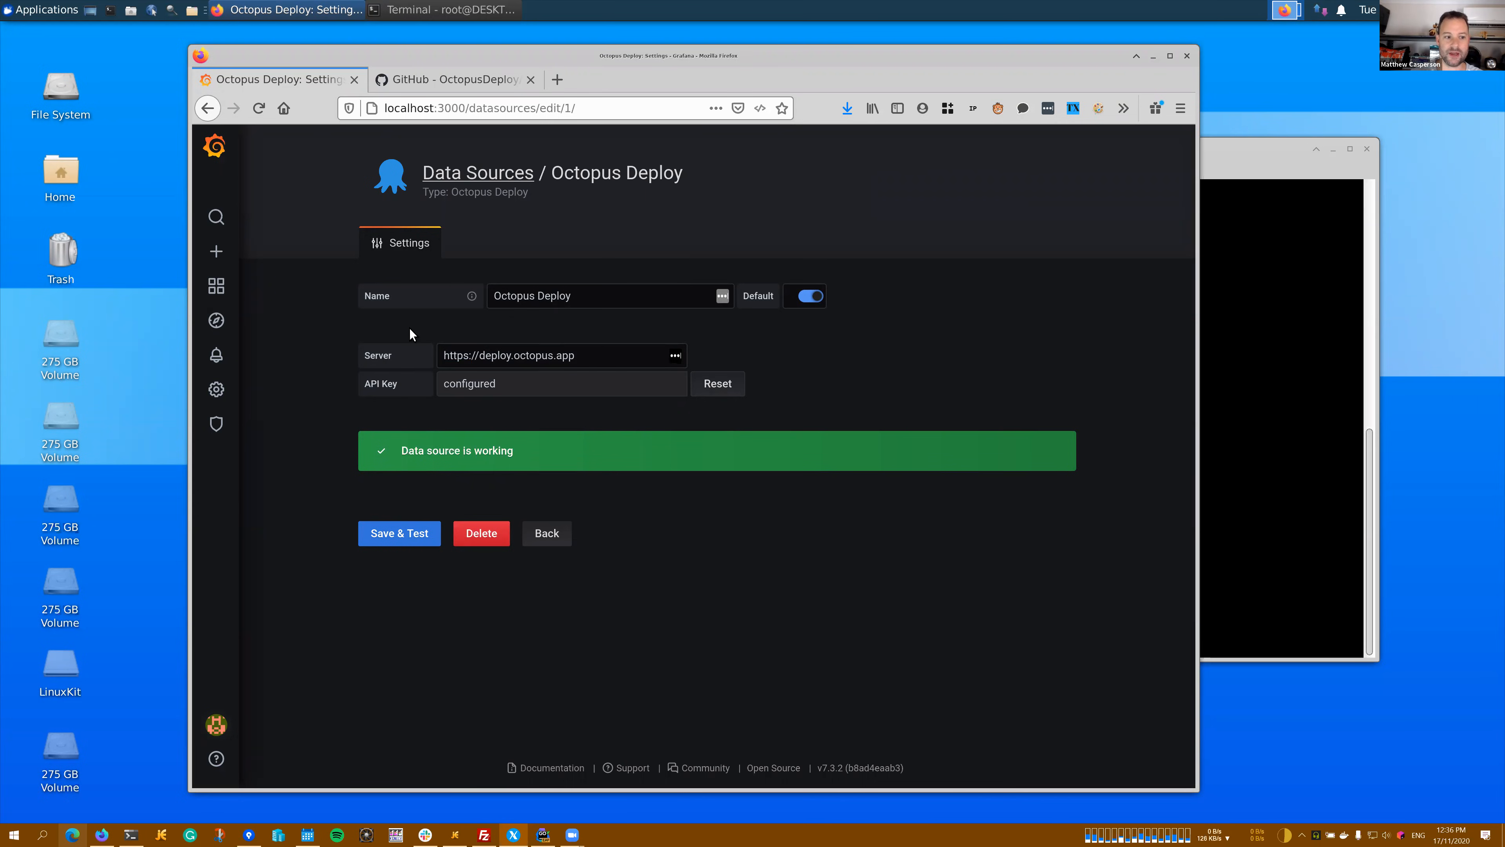
Open the dashboard import page from Grafana's dashboard management
mouse_move(217, 290)
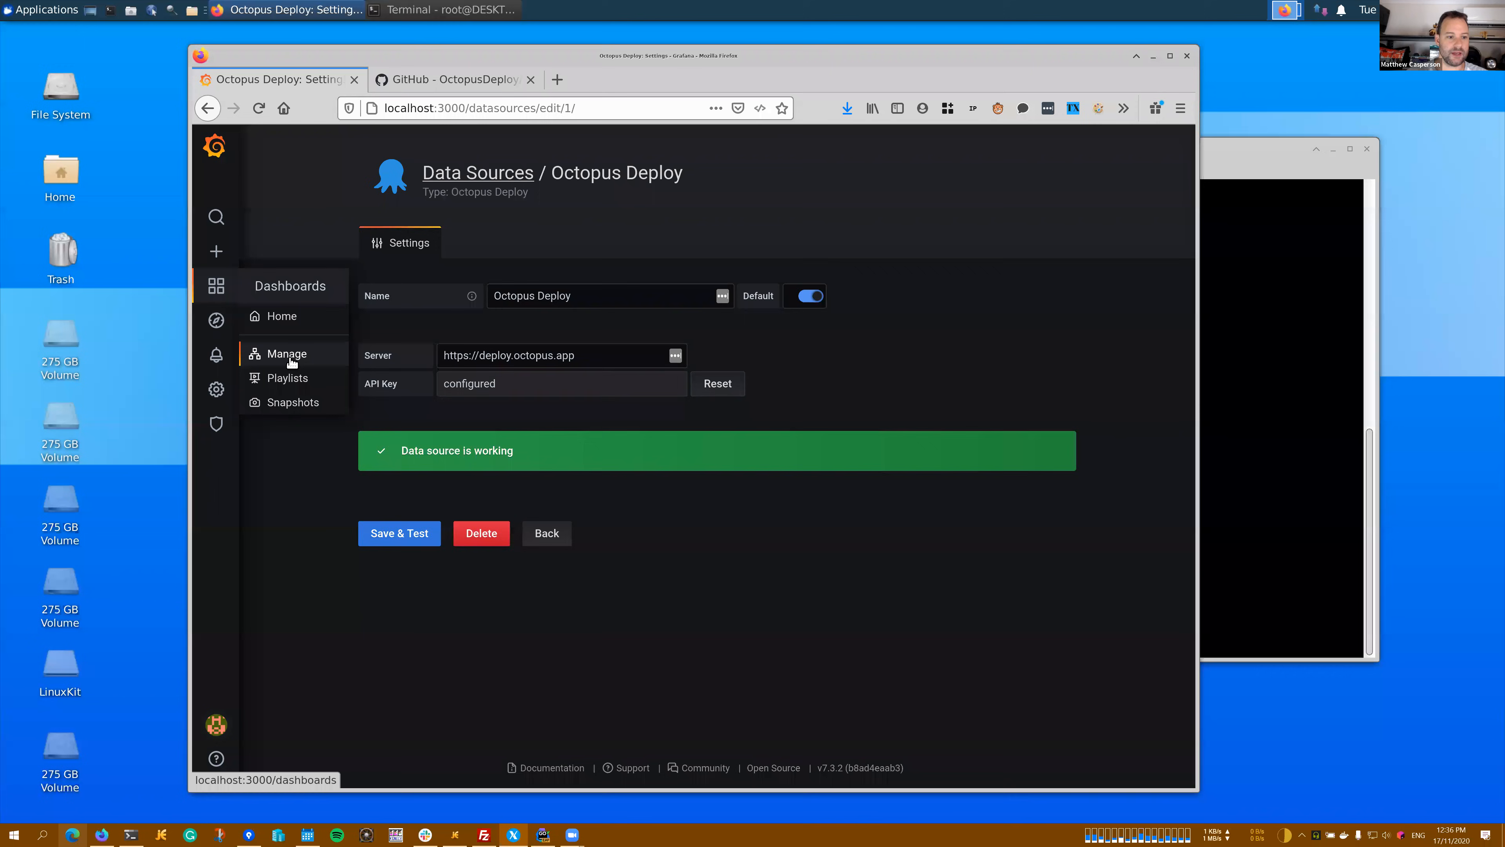
left_click(289, 356)
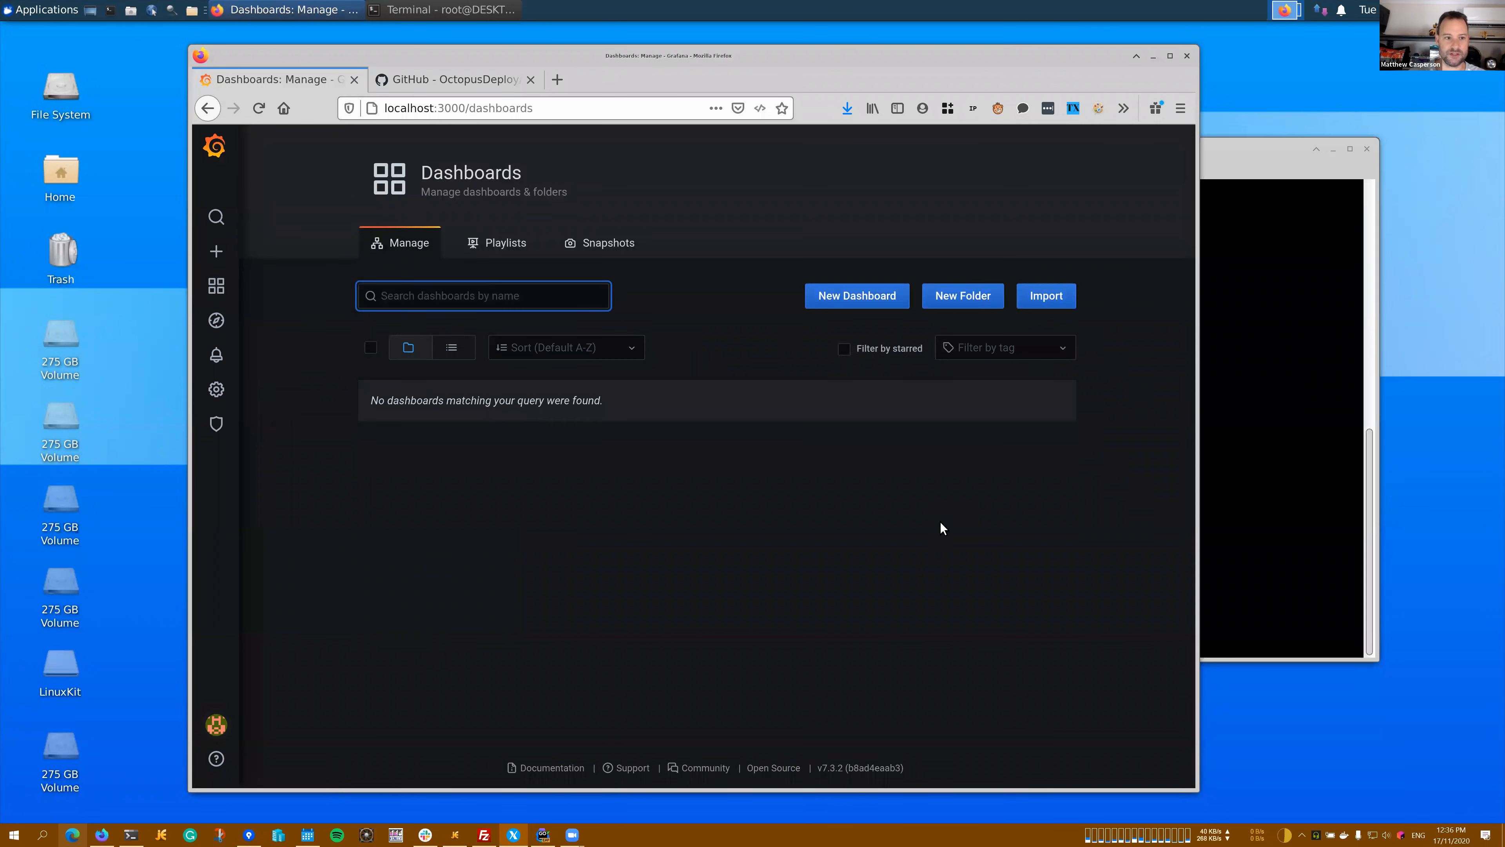
left_click(1043, 302)
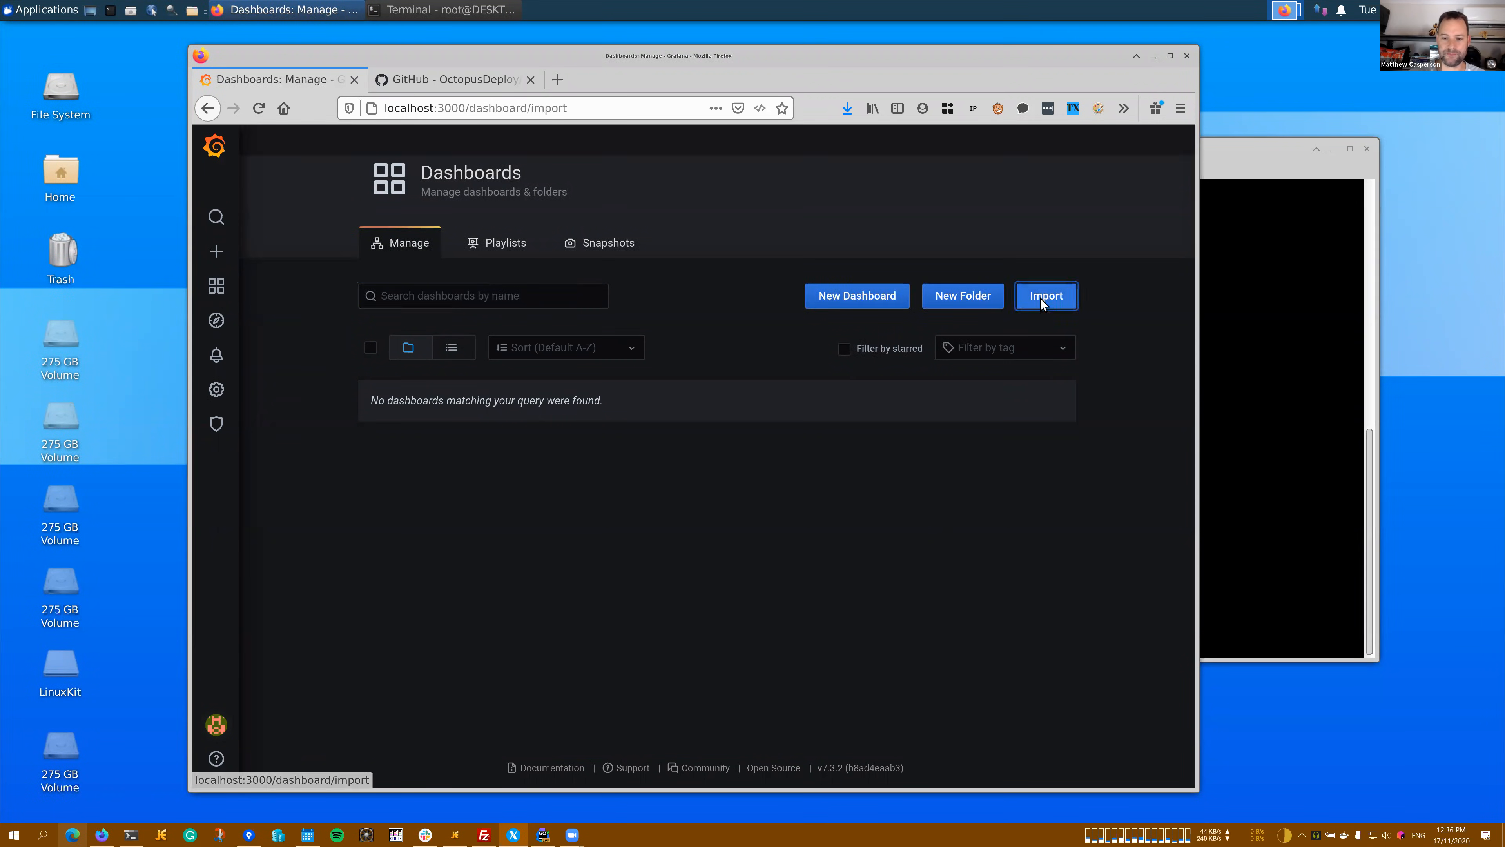
left_click(451, 81)
scroll(579, 328, "down", 8)
scroll(579, 329, "down", 4)
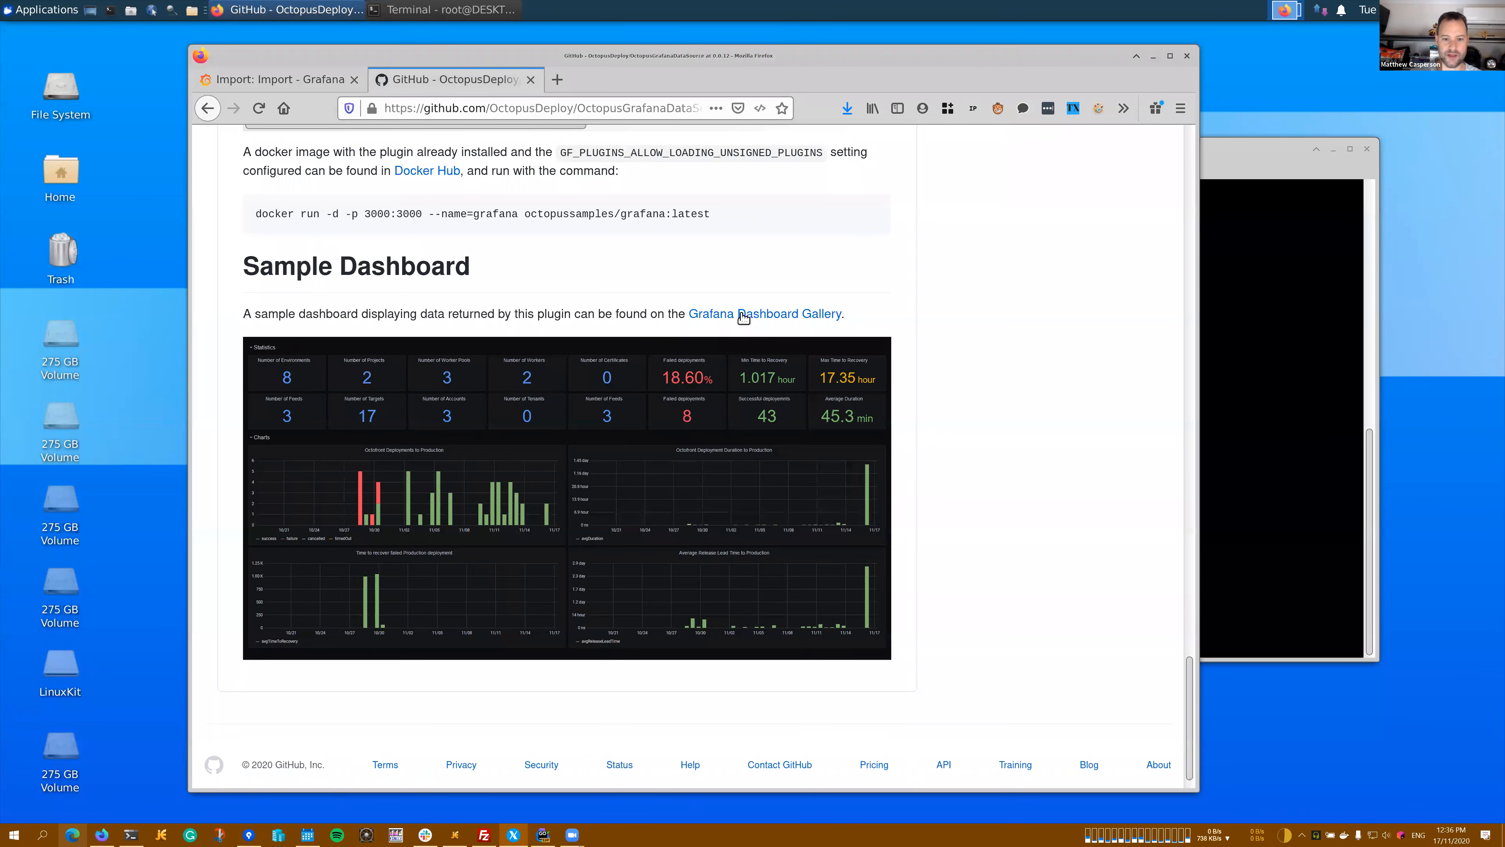
middle_click(739, 316)
left_click(591, 83)
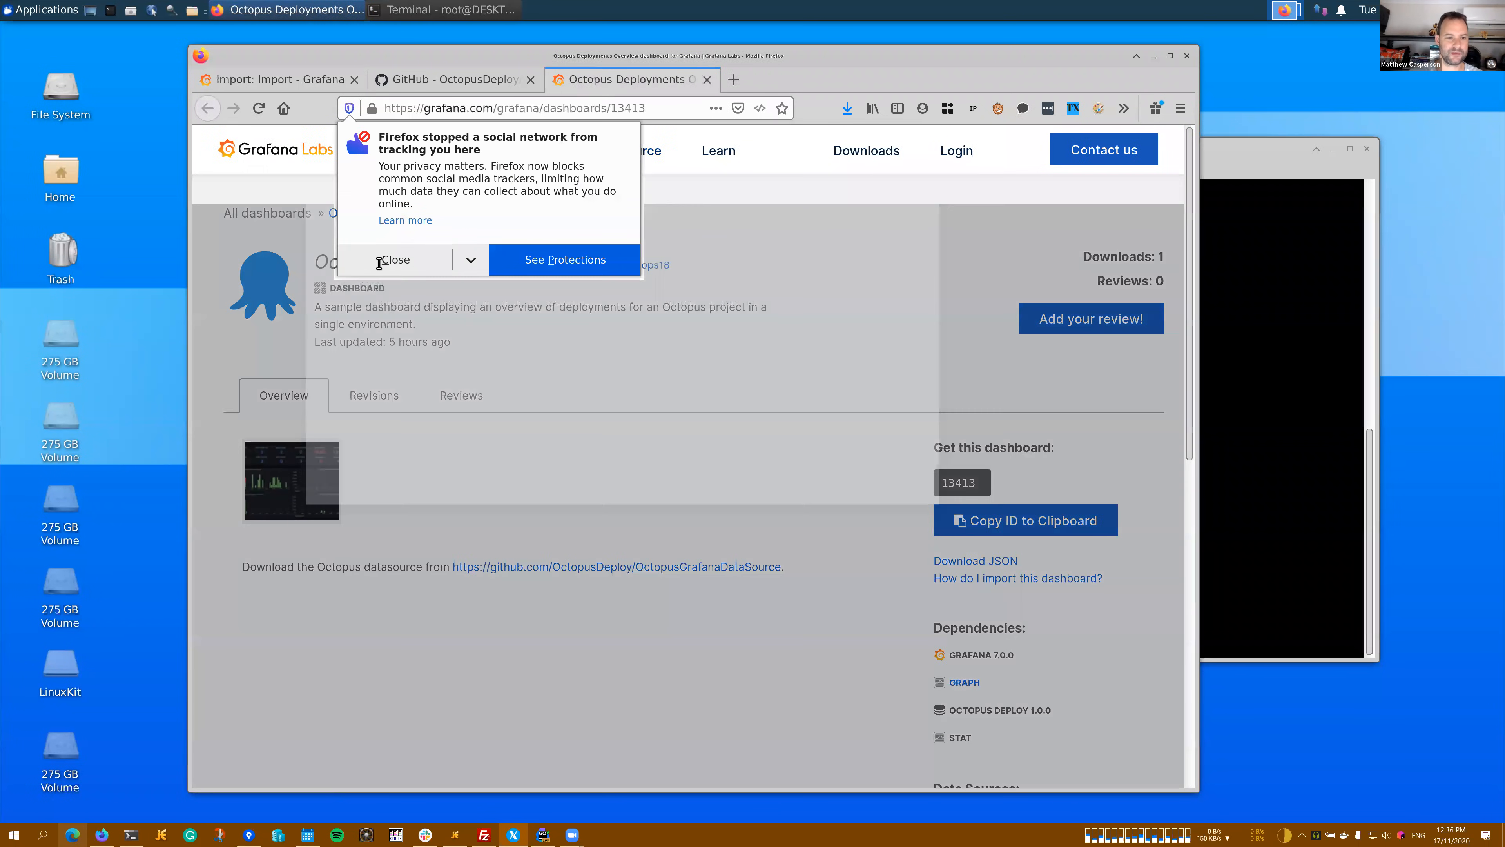
left_click(396, 259)
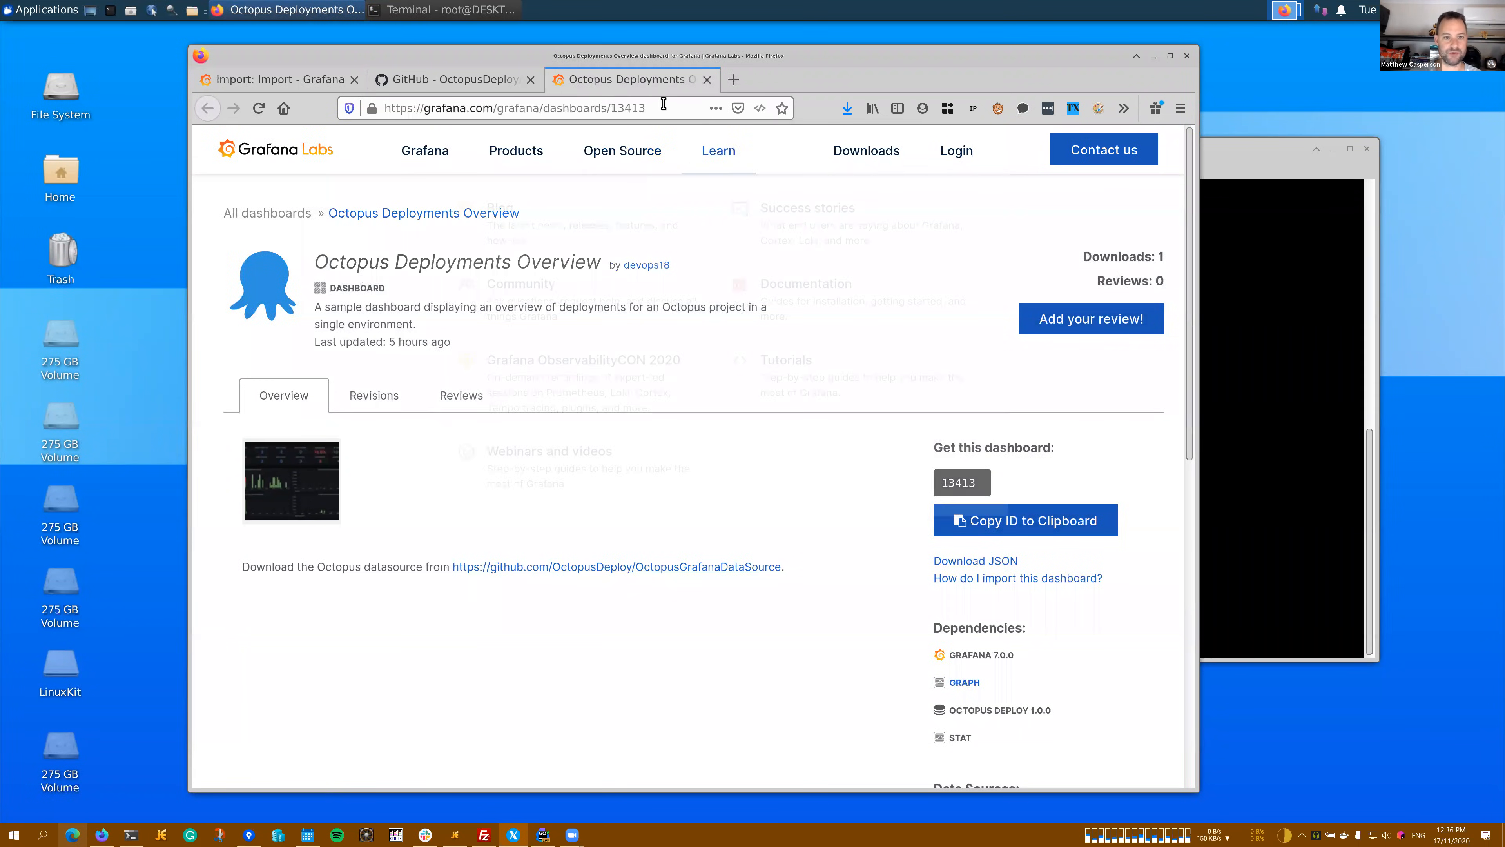
left_click(664, 106)
key("ctrl+c")
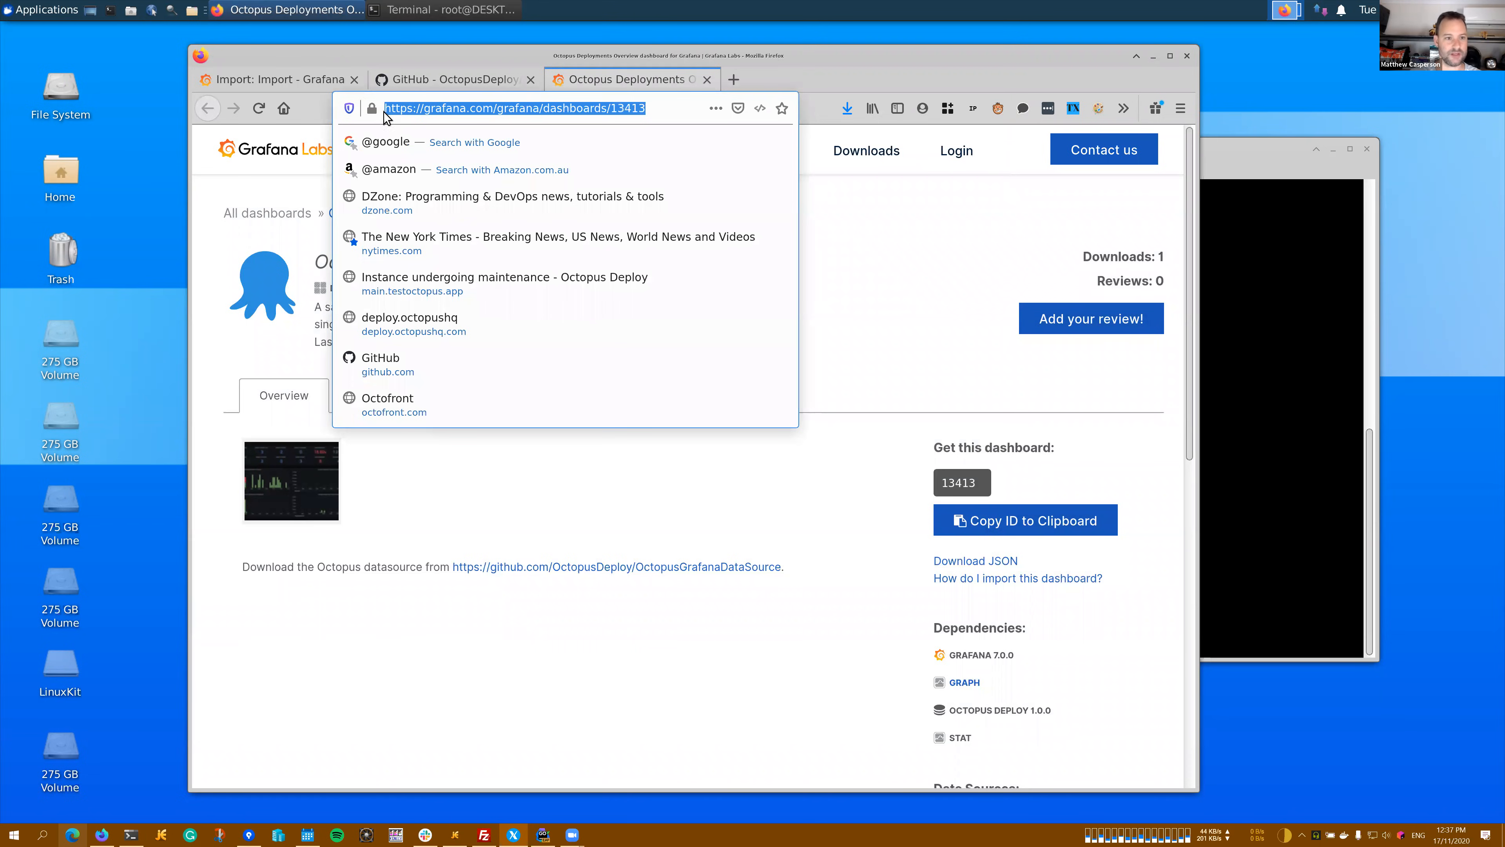
Load the dashboard into Grafana's import page from the copied grafana.com URL
left_click(280, 80)
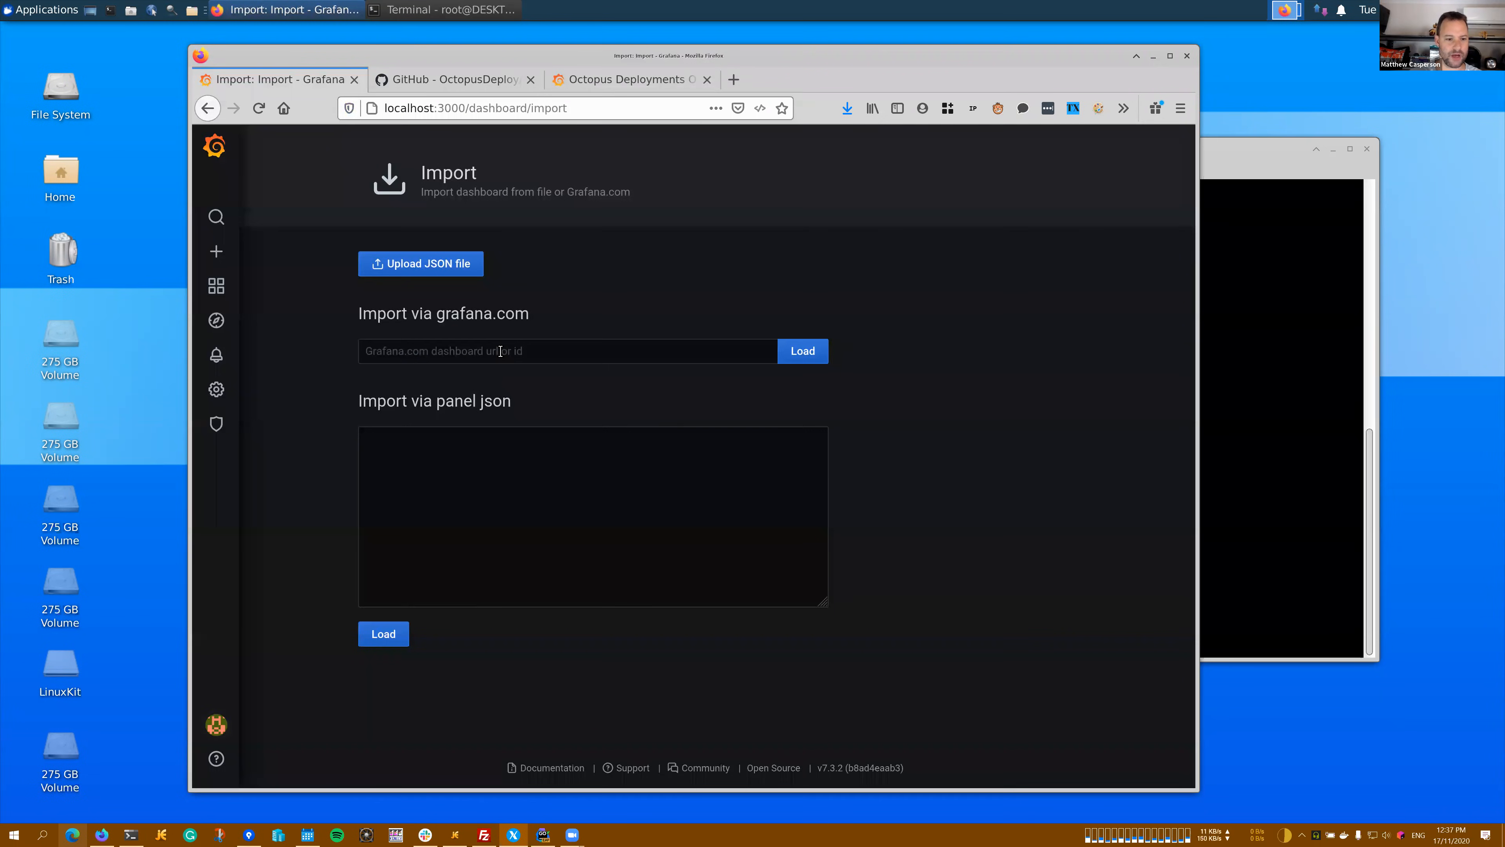
left_click(500, 351)
key("ctrl+v")
left_click(811, 352)
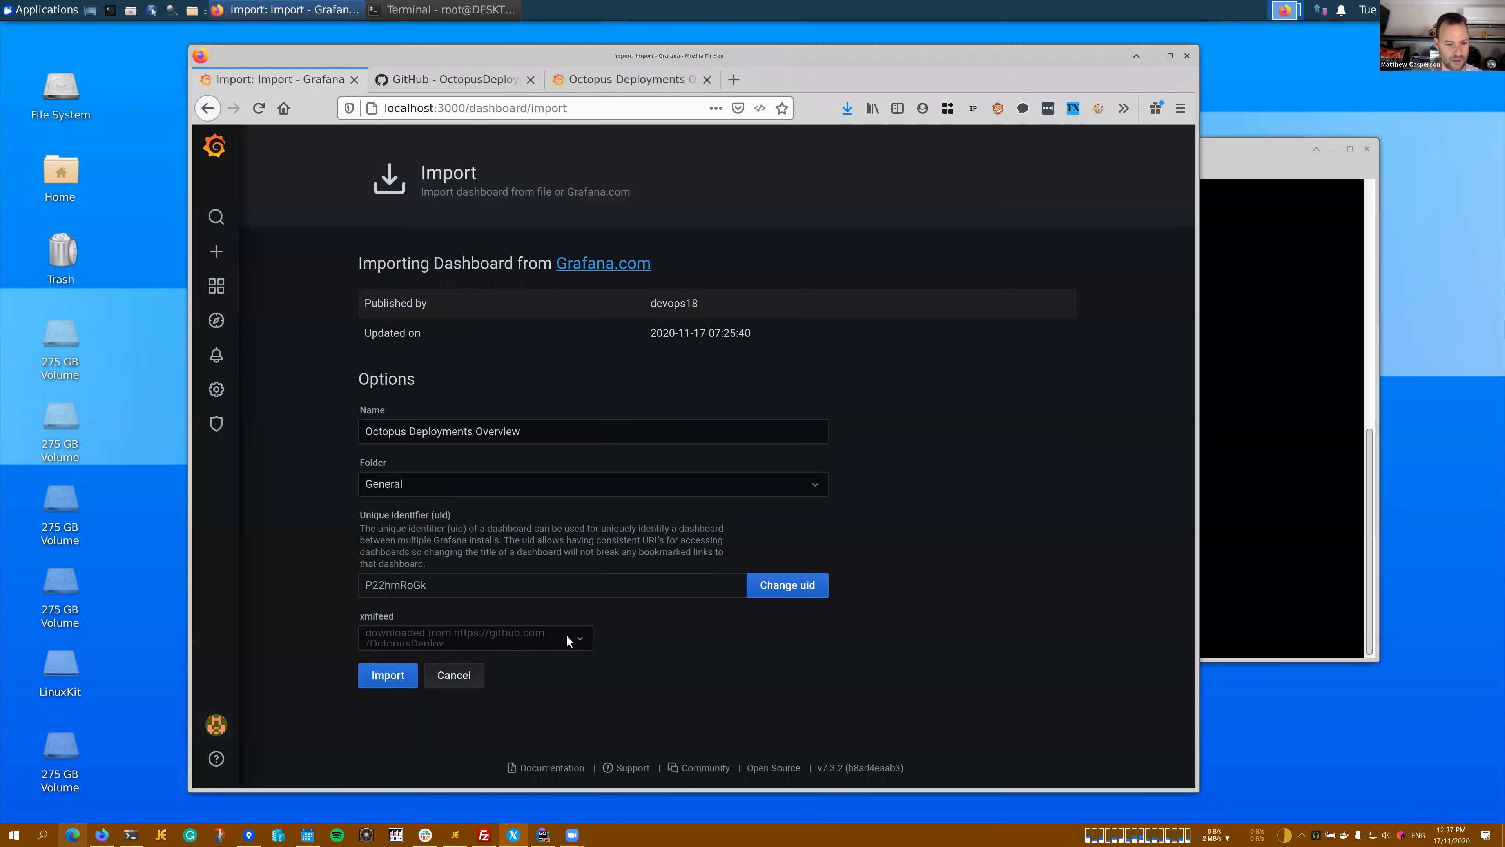
Choose Octopus Deploy as the xmlfeed data source and import the Octopus Deployments Overview dashboard
left_click(568, 641)
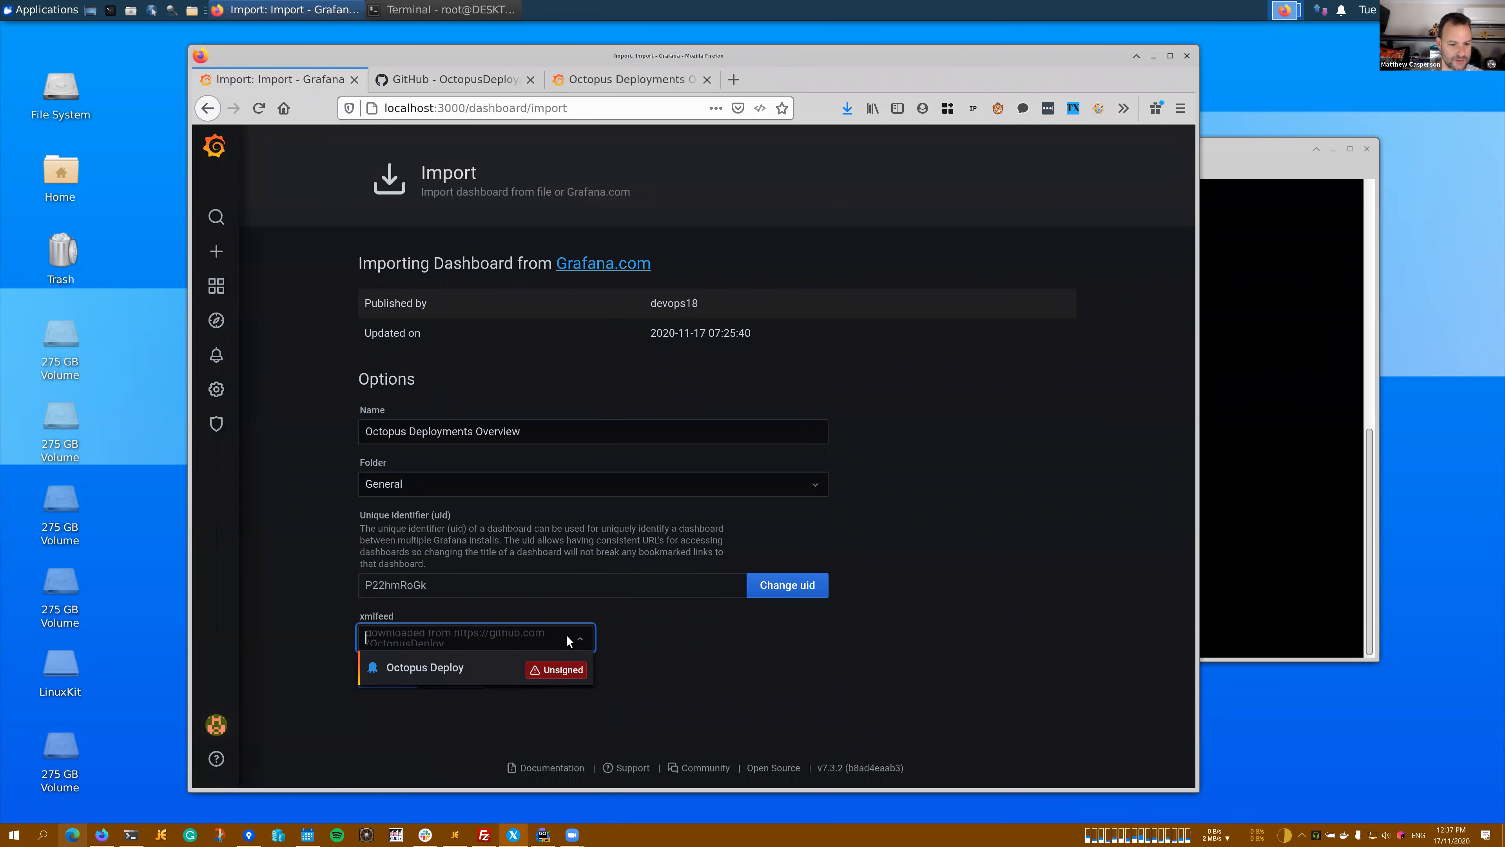
left_click(422, 669)
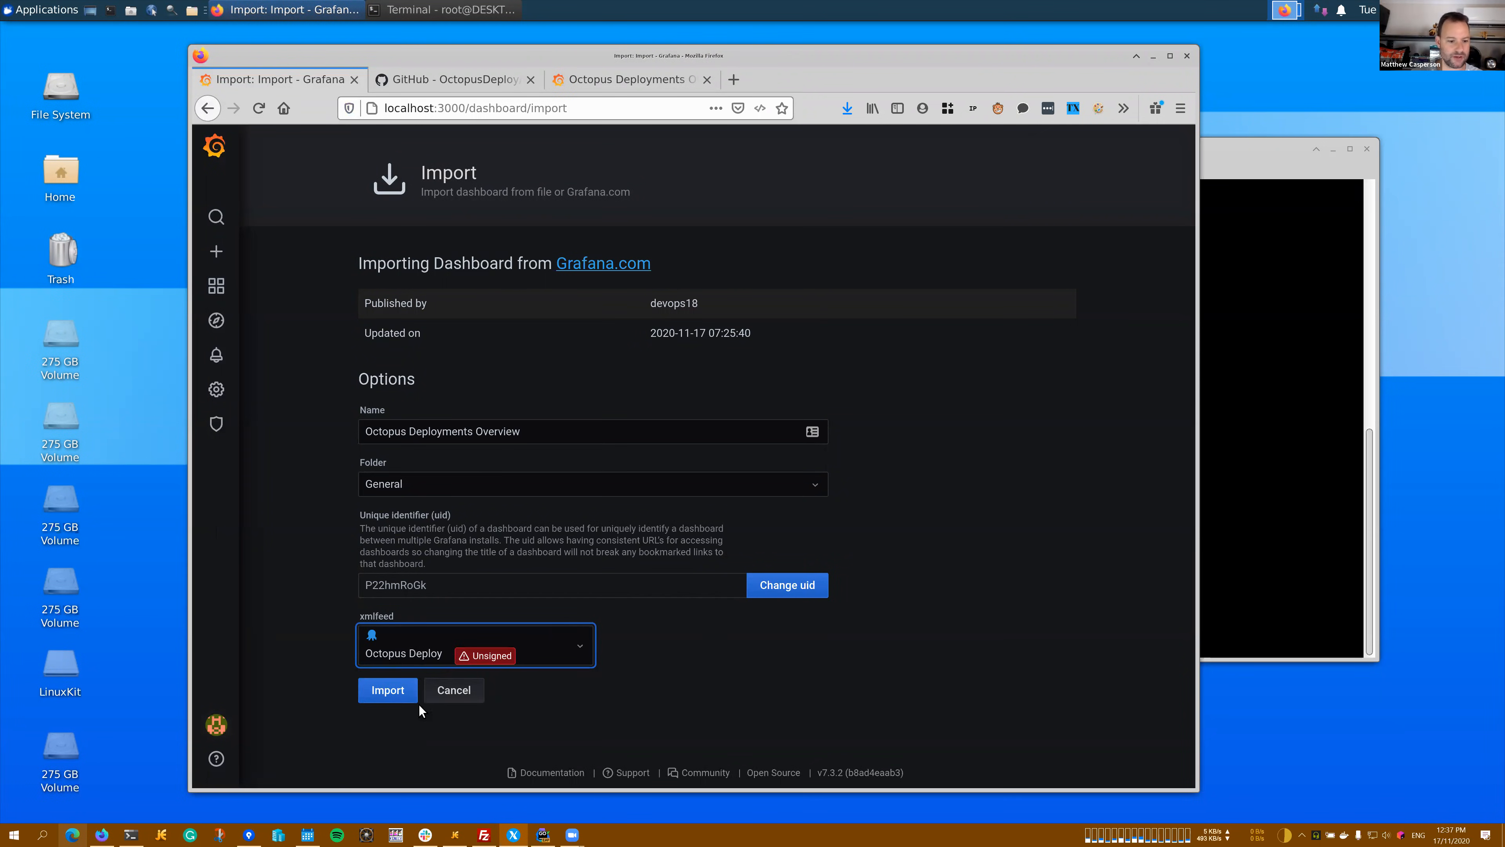
left_click(388, 691)
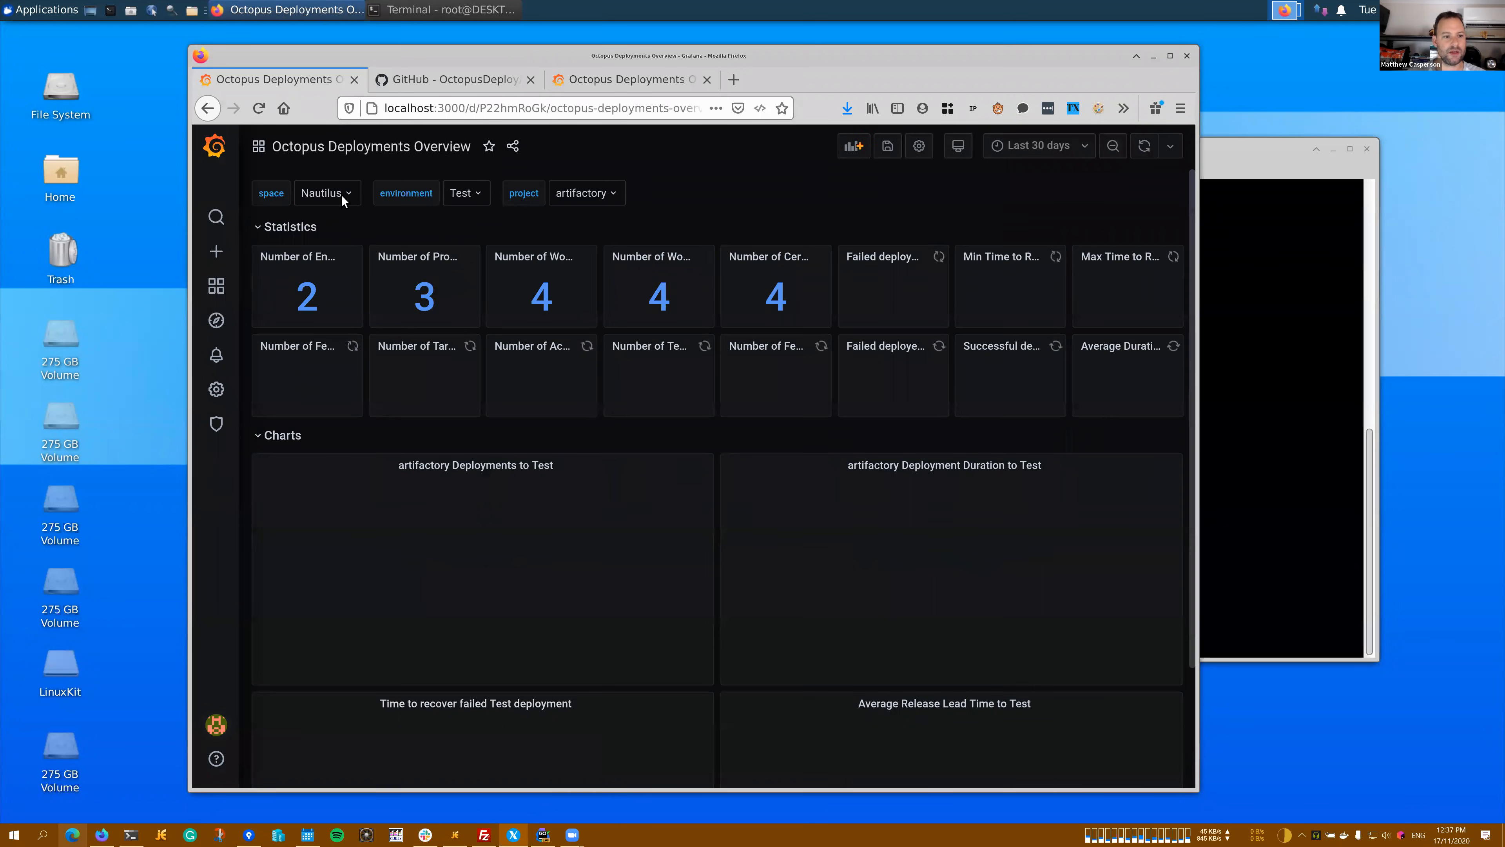
Set the dashboard's space filter to Octofront
left_click(339, 196)
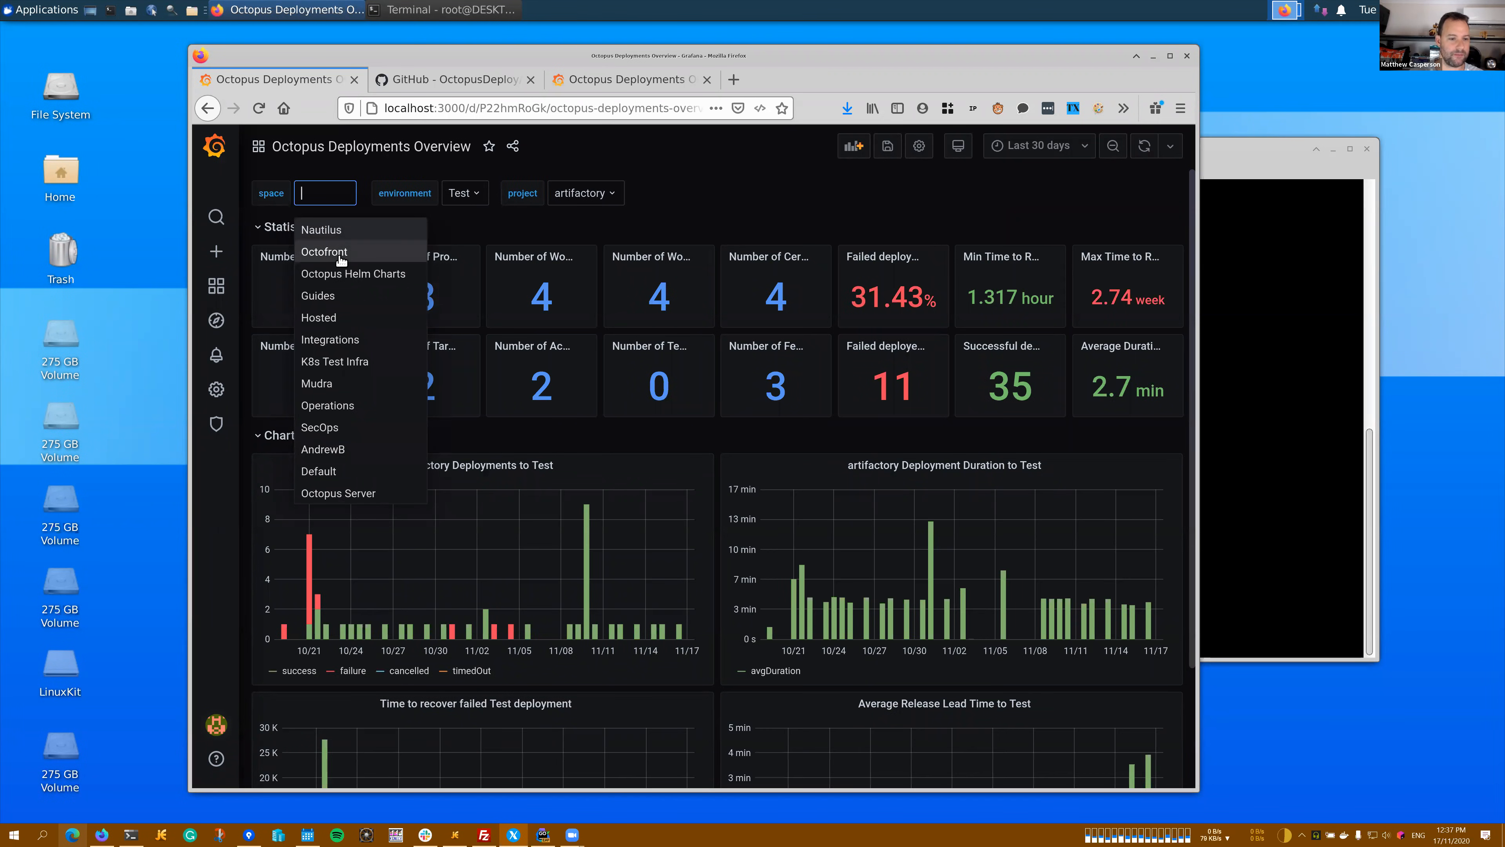
left_click(329, 251)
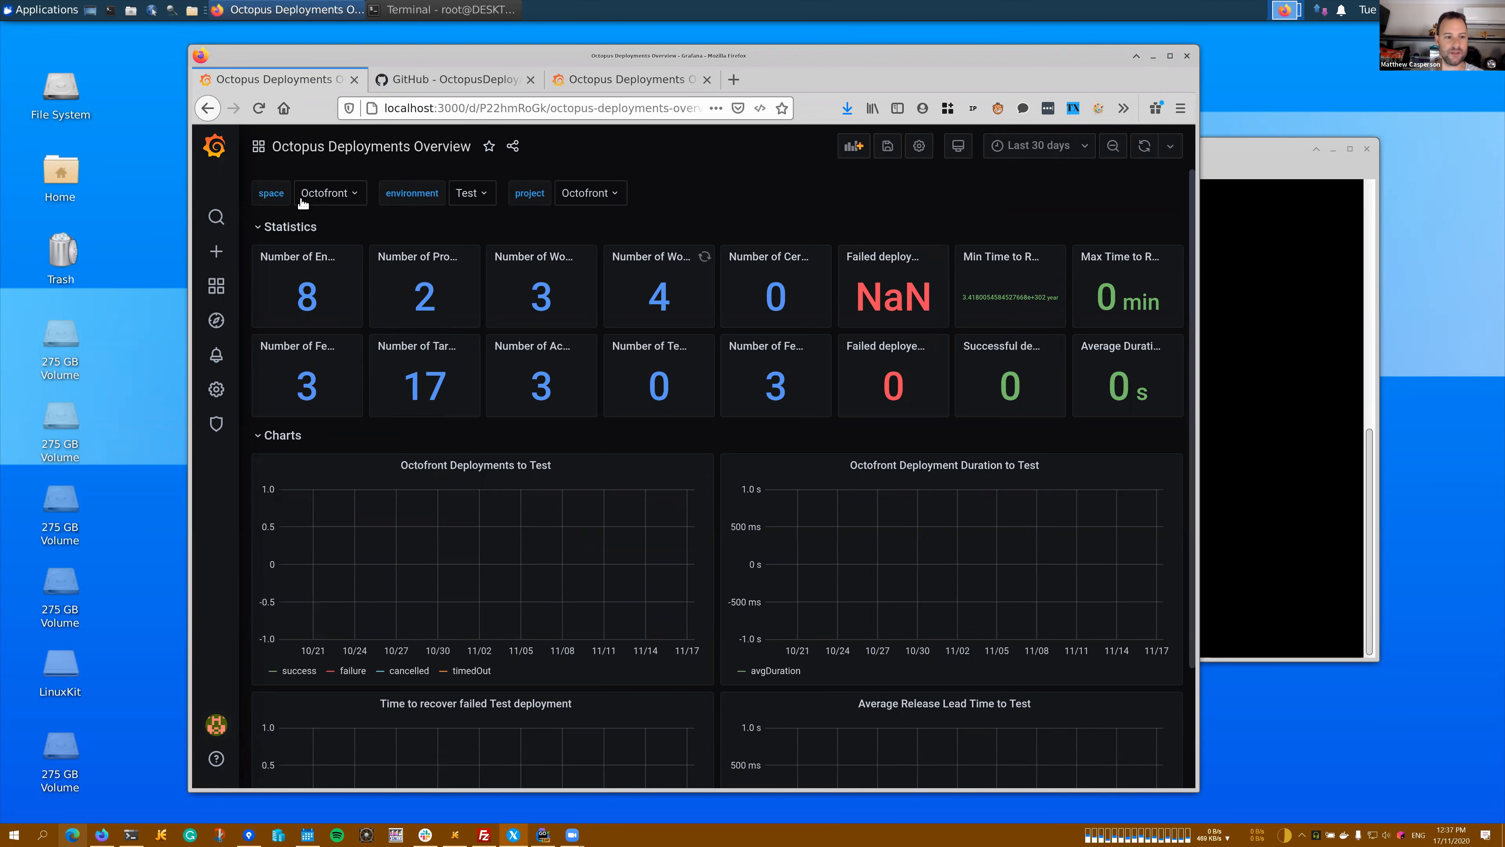
Compare the Octofront deployment data for the Production and Dev A environments by switching the dashboard's environment filter
left_click(485, 195)
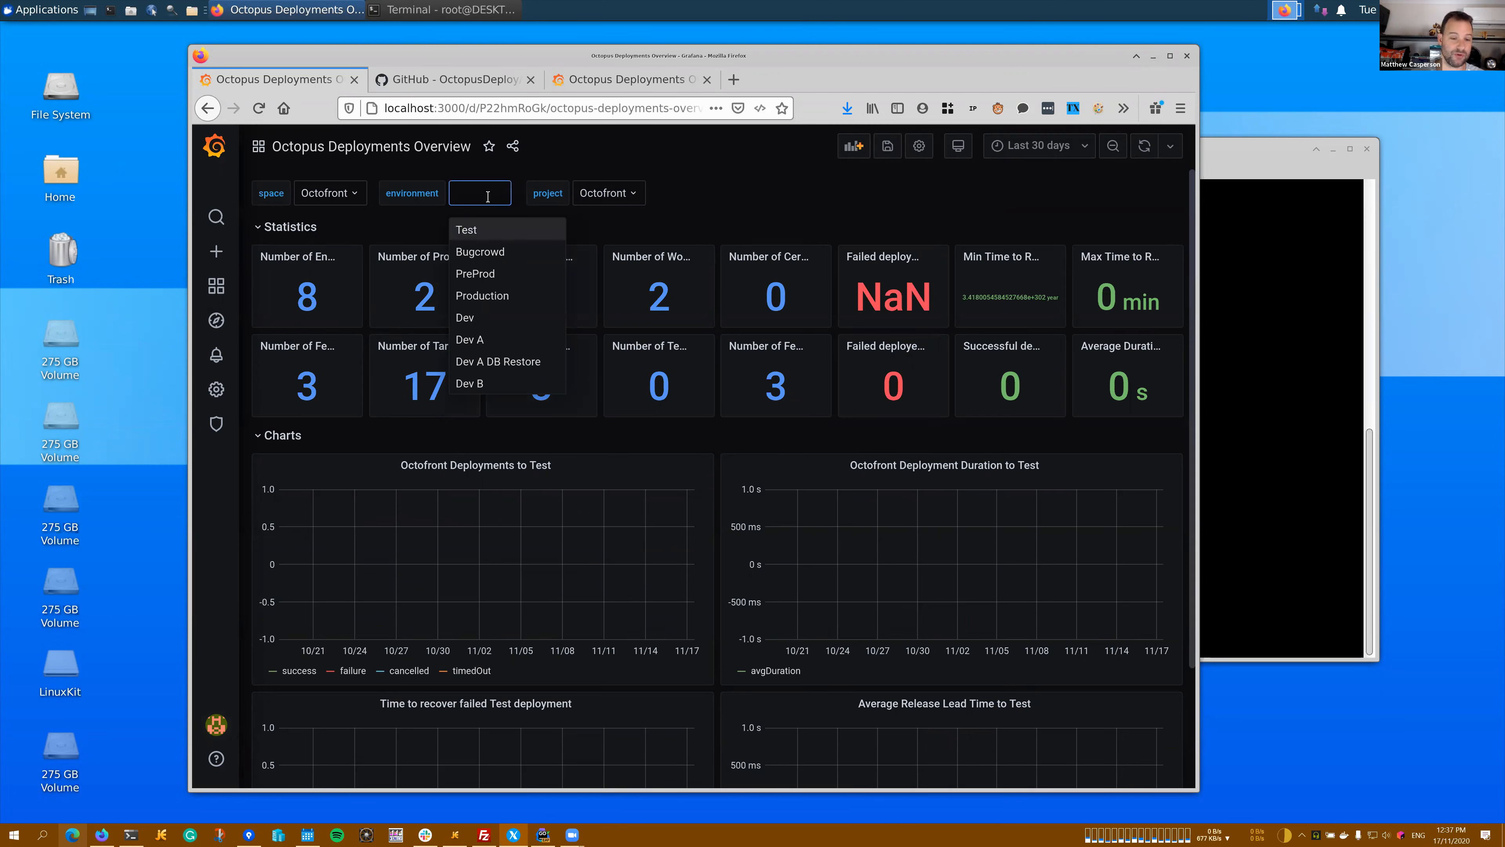
left_click(486, 295)
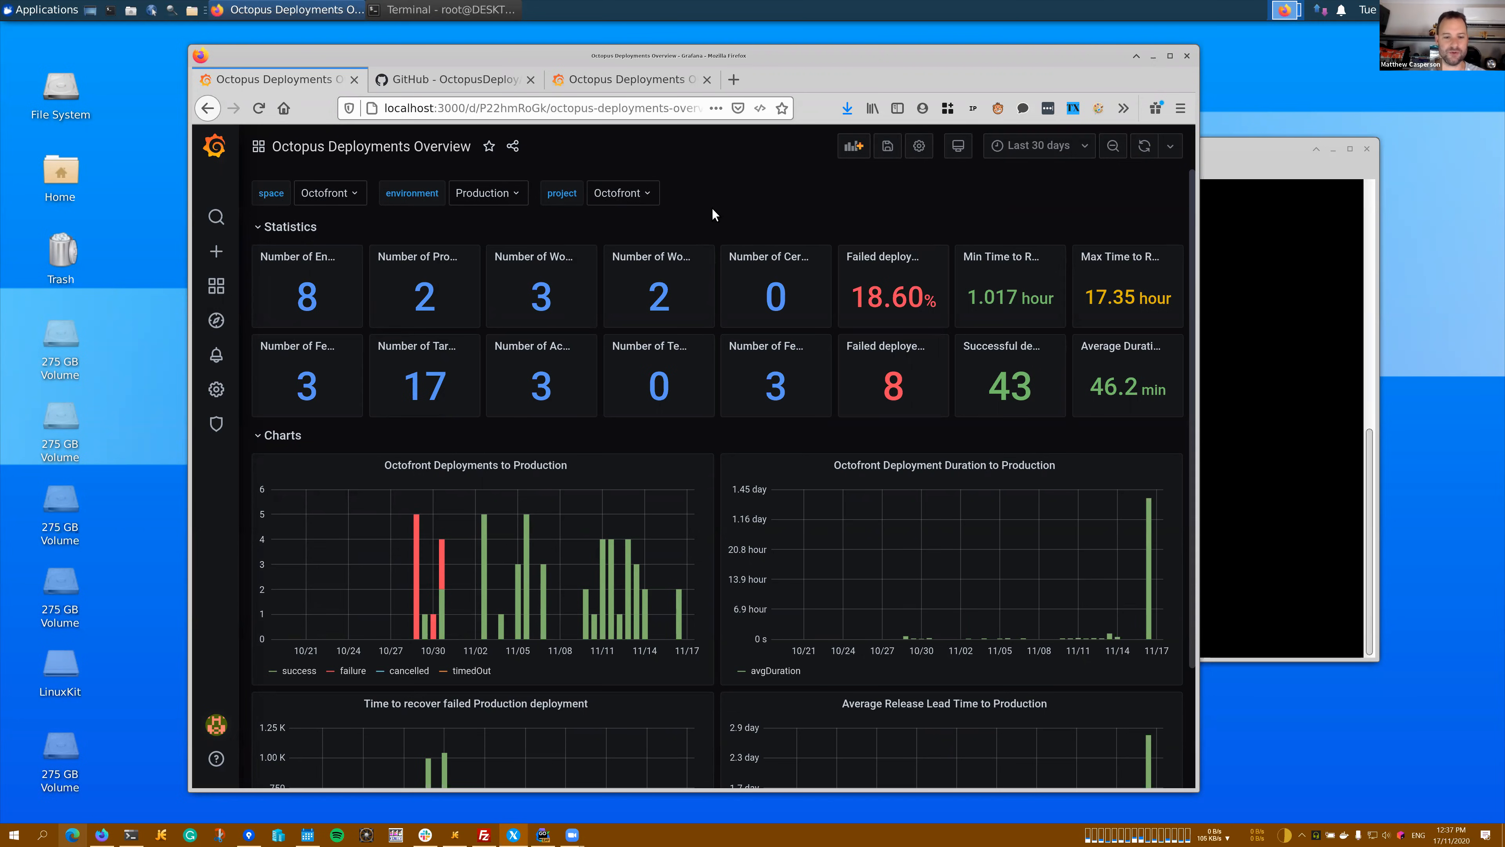
left_click(507, 195)
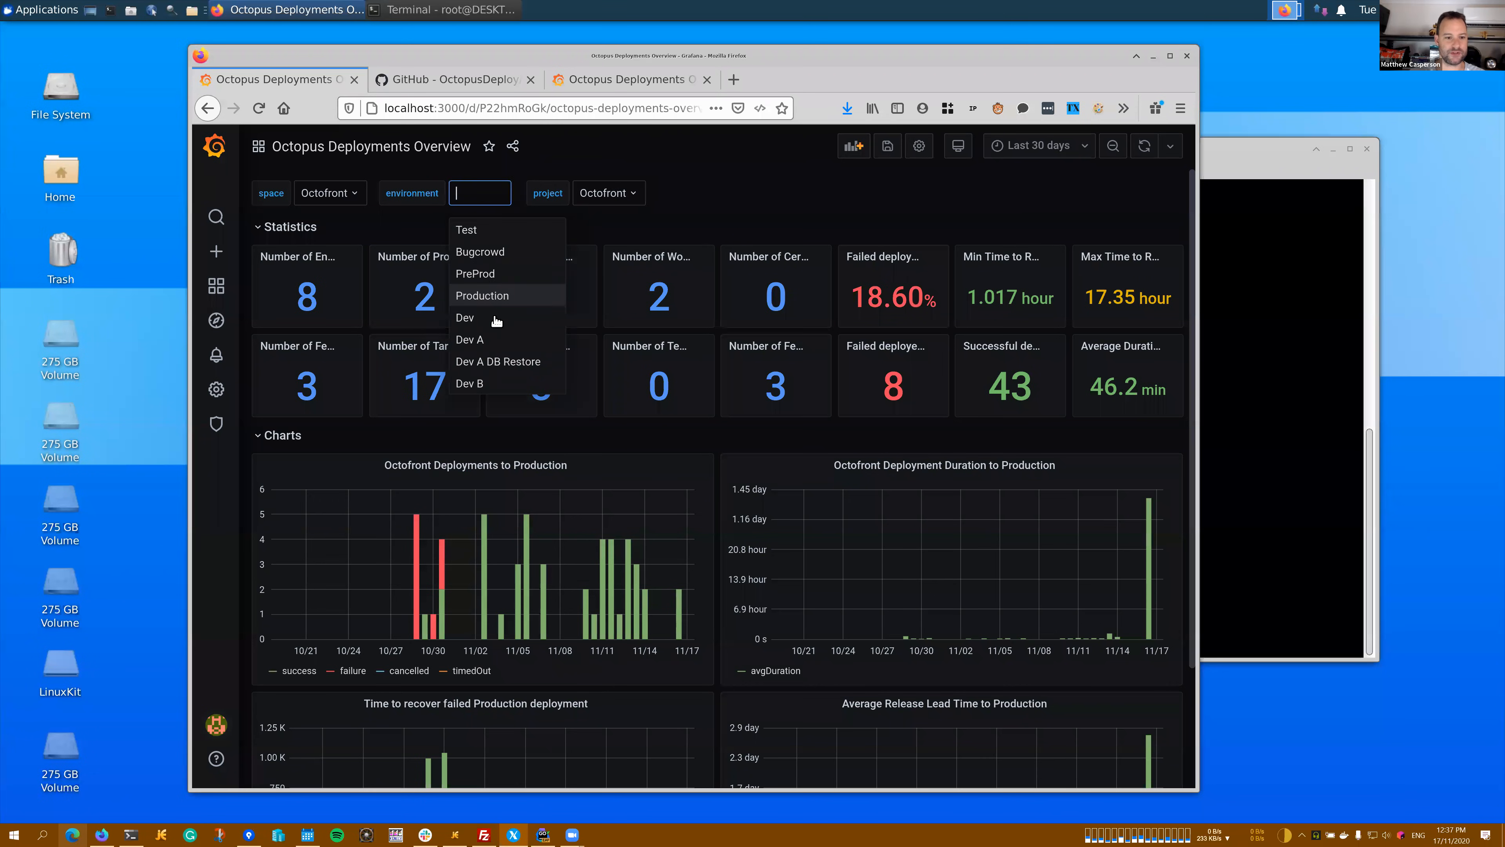
left_click(486, 343)
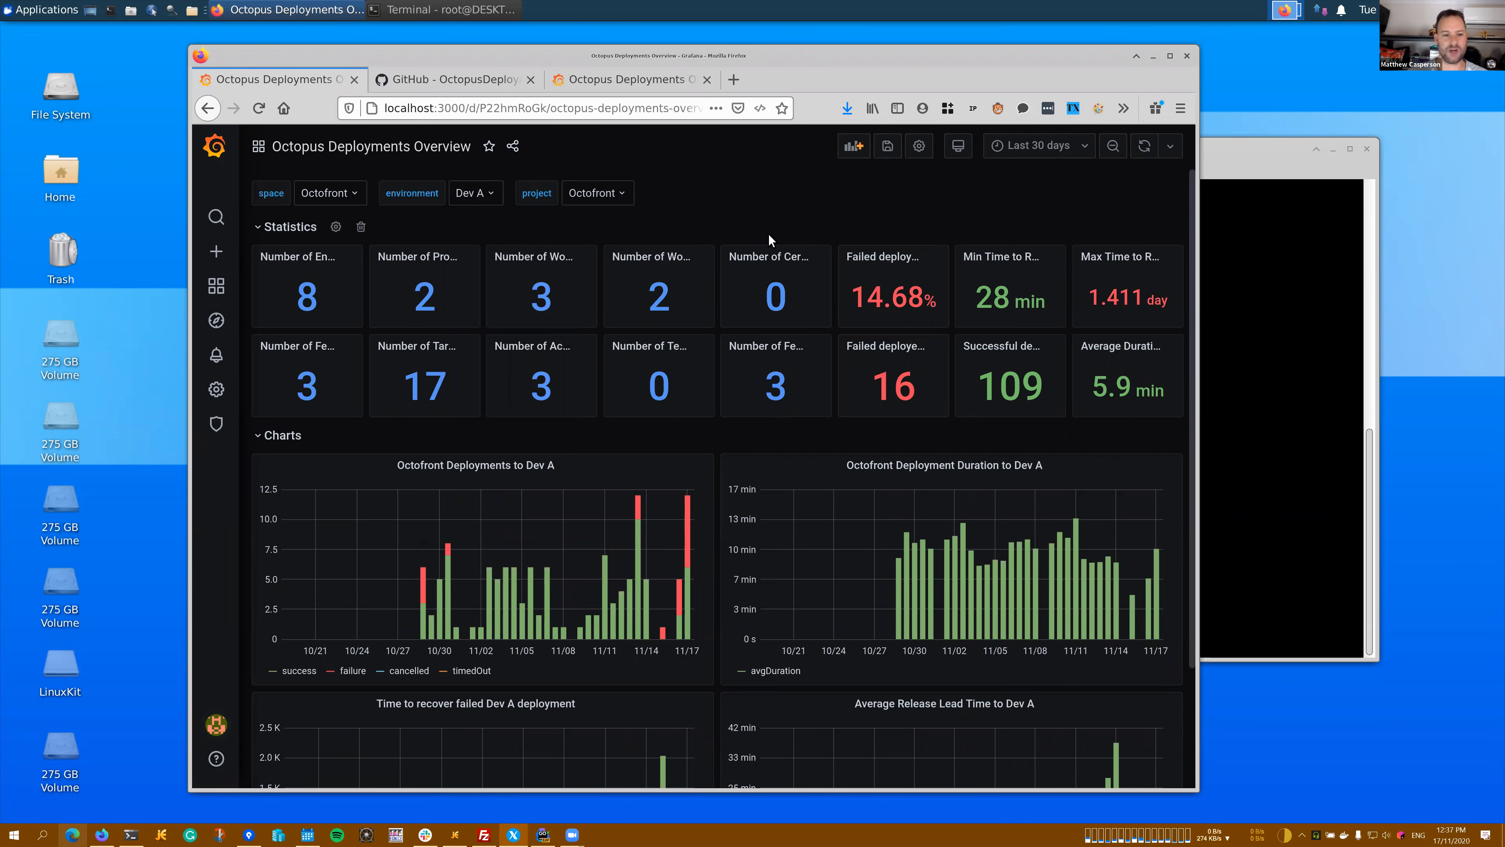
Maximize the browser window and review the Dev A statistics and charts
left_click(1173, 51)
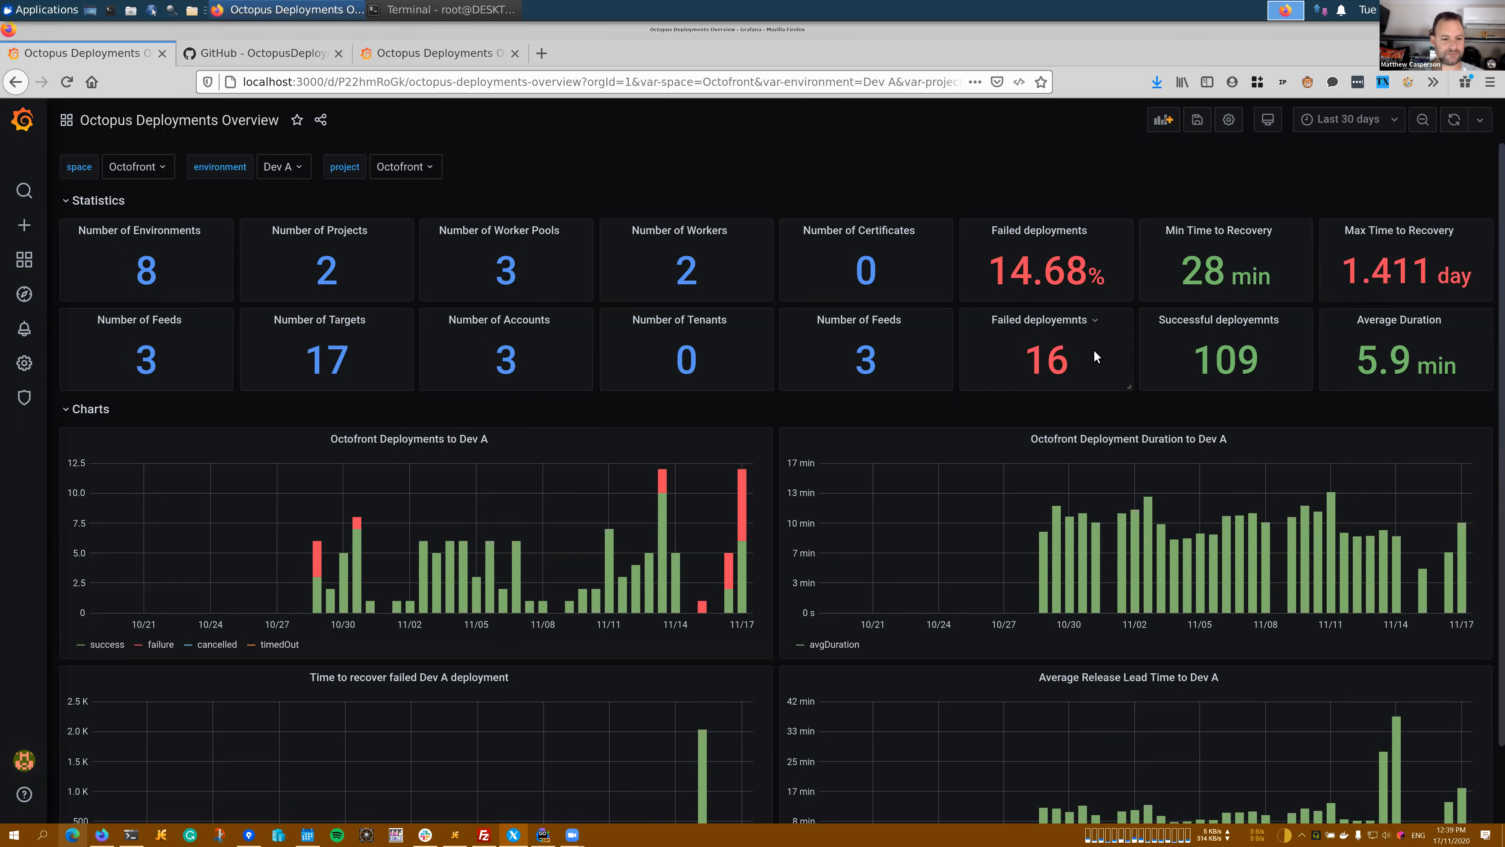
scroll(1061, 451, "down", 3)
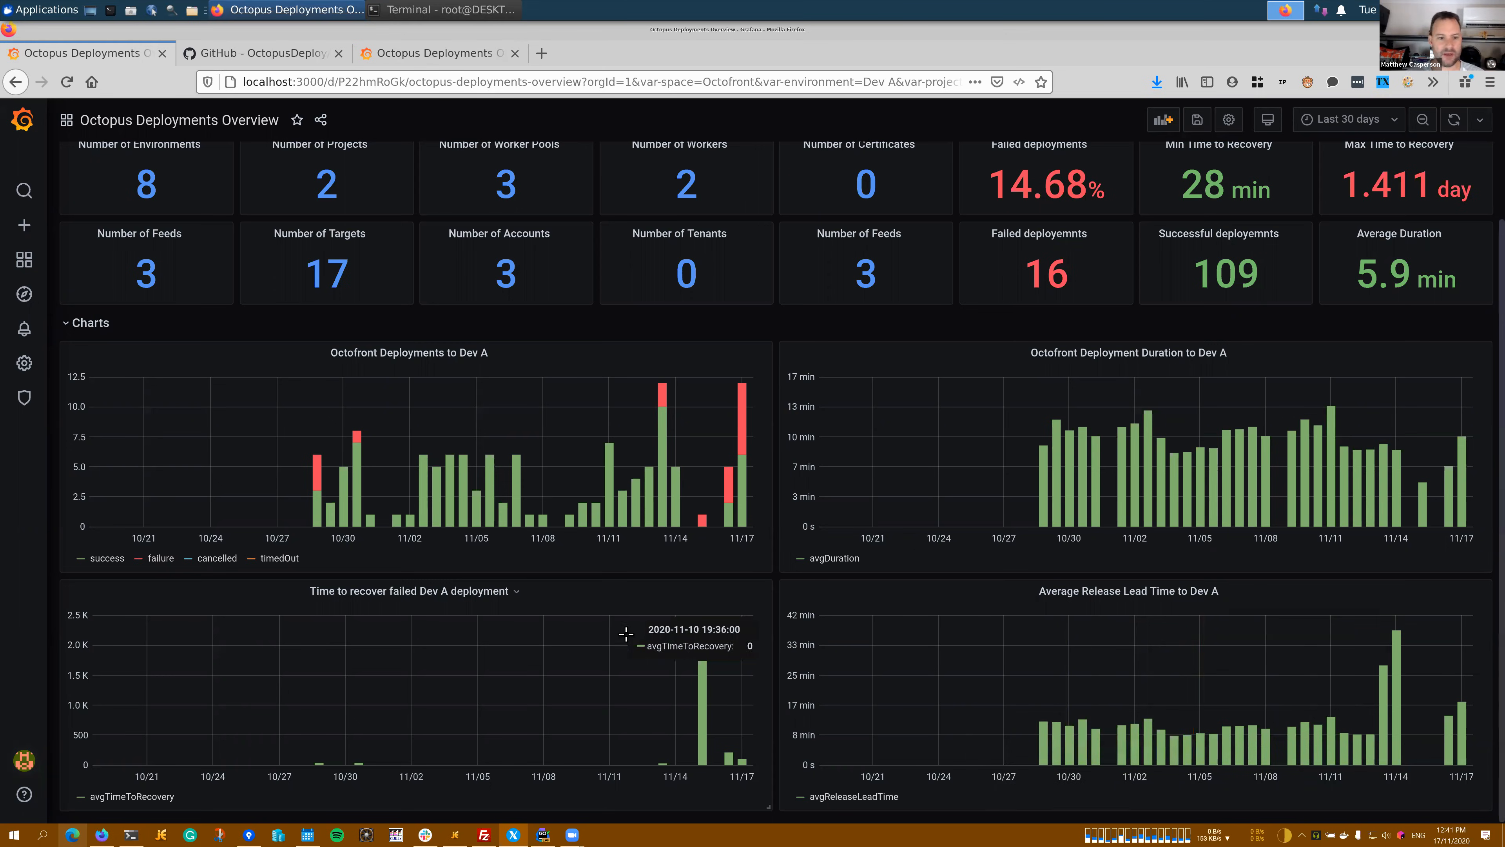
scroll(444, 356, "up", 3)
Set the dashboard's environment filter to Production and review its charts
left_click(290, 169)
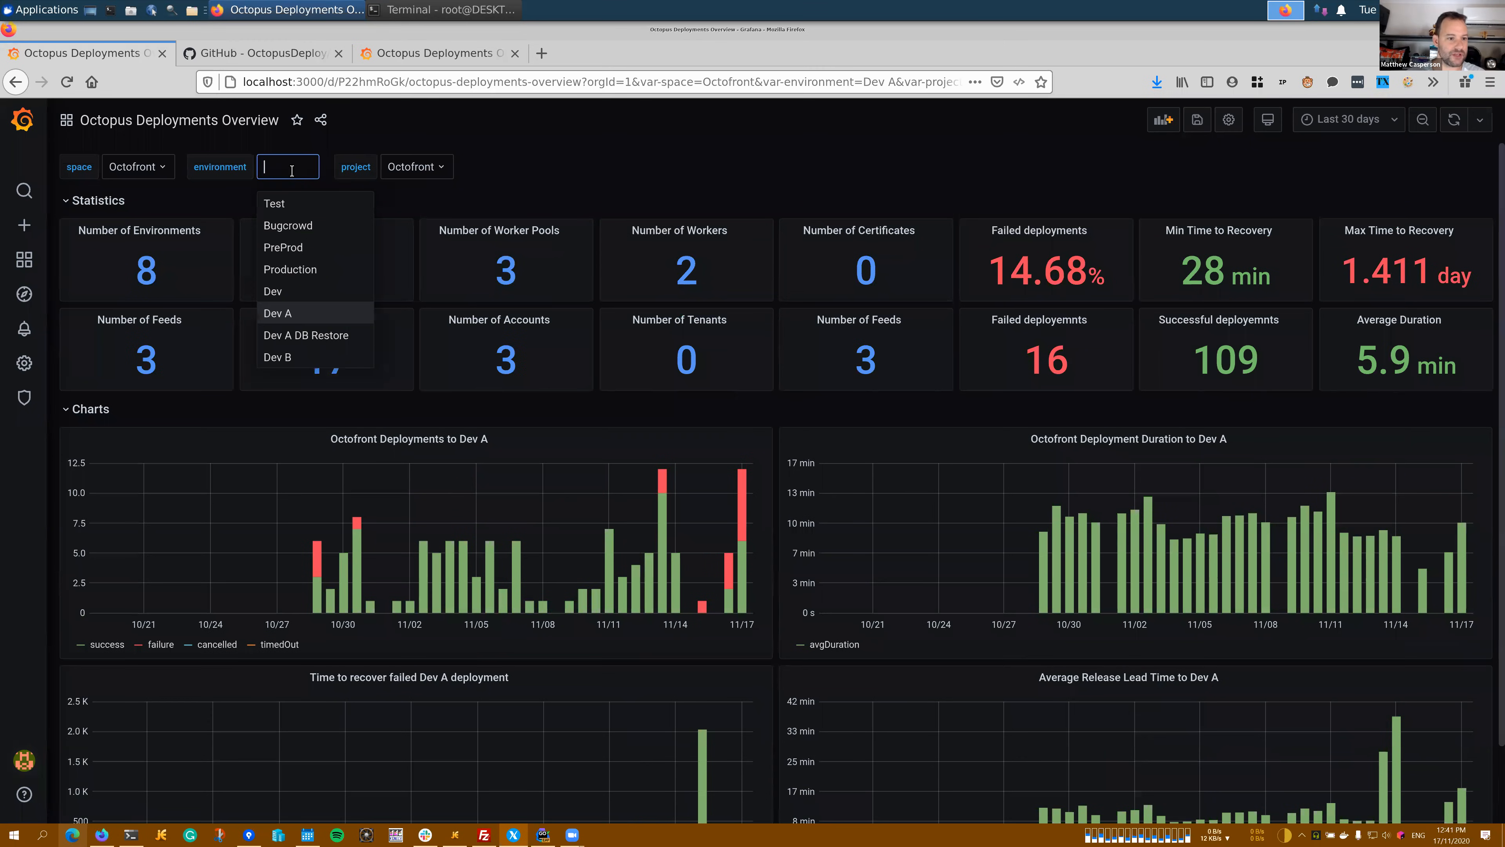
left_click(290, 269)
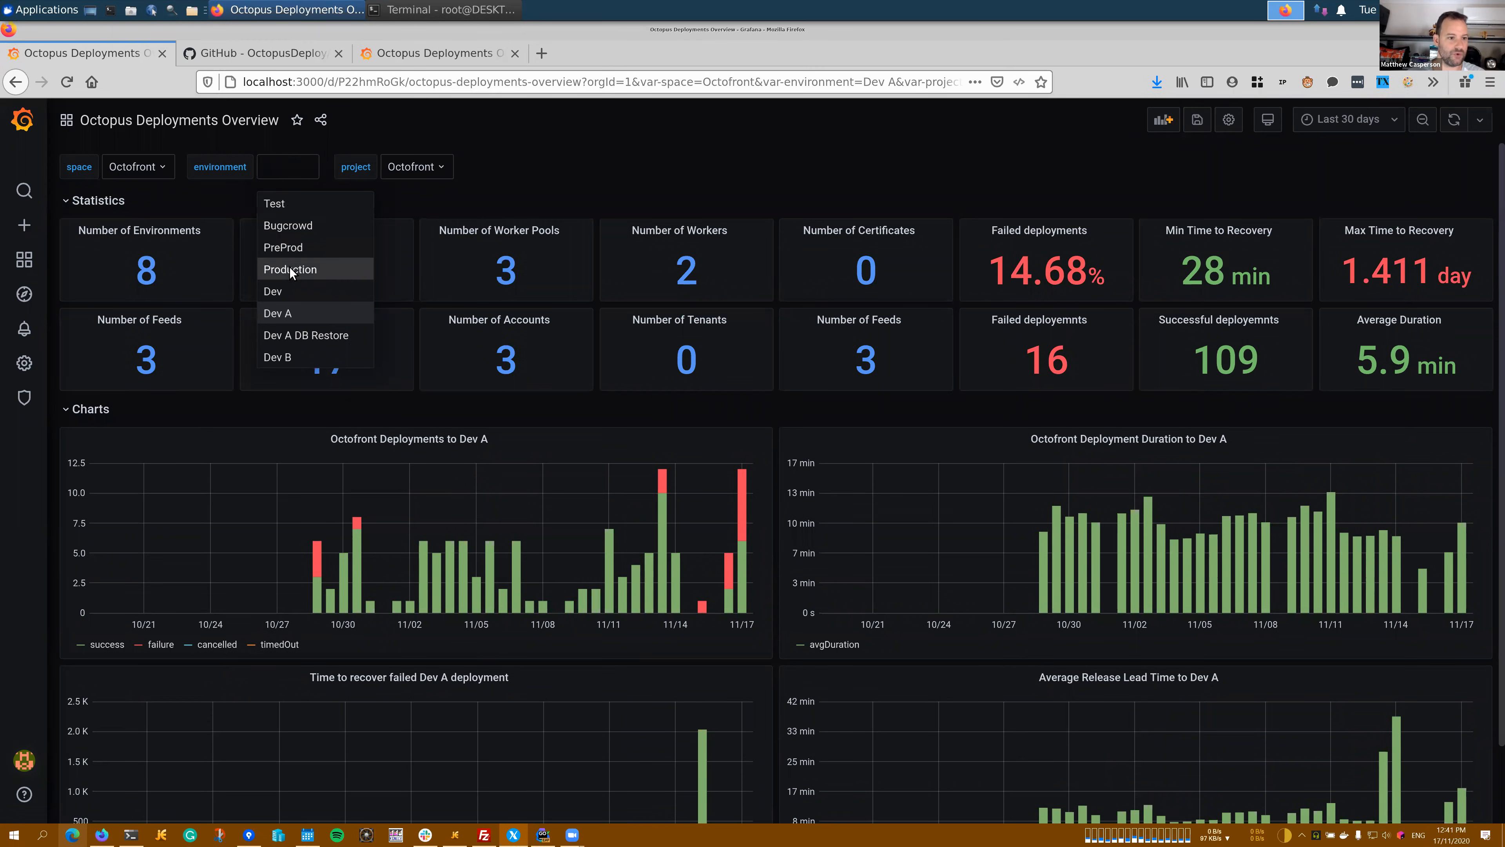
scroll(777, 217, "down", 3)
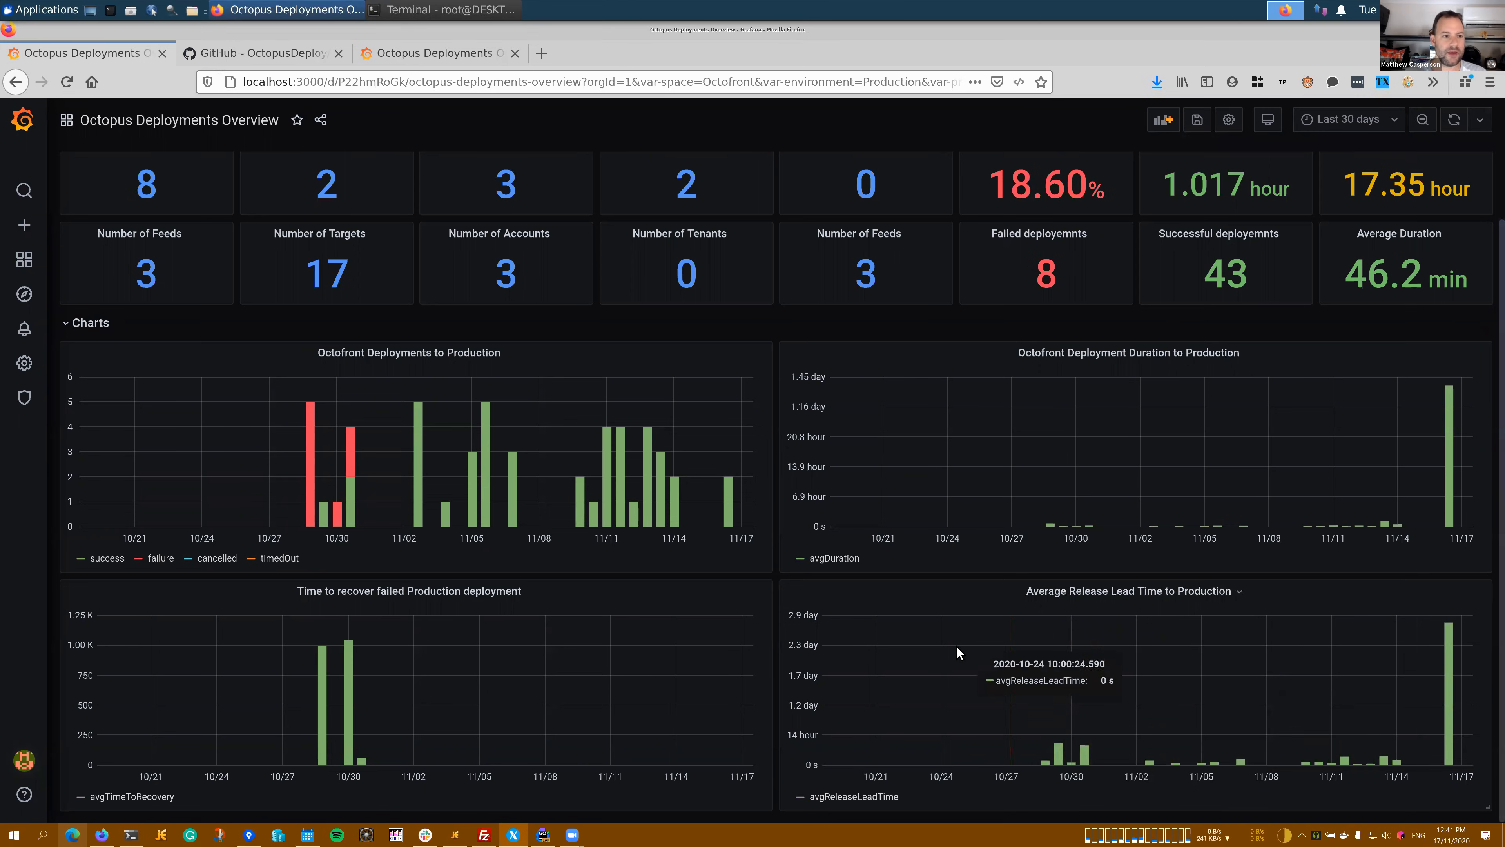
scroll(957, 649, "up", 2)
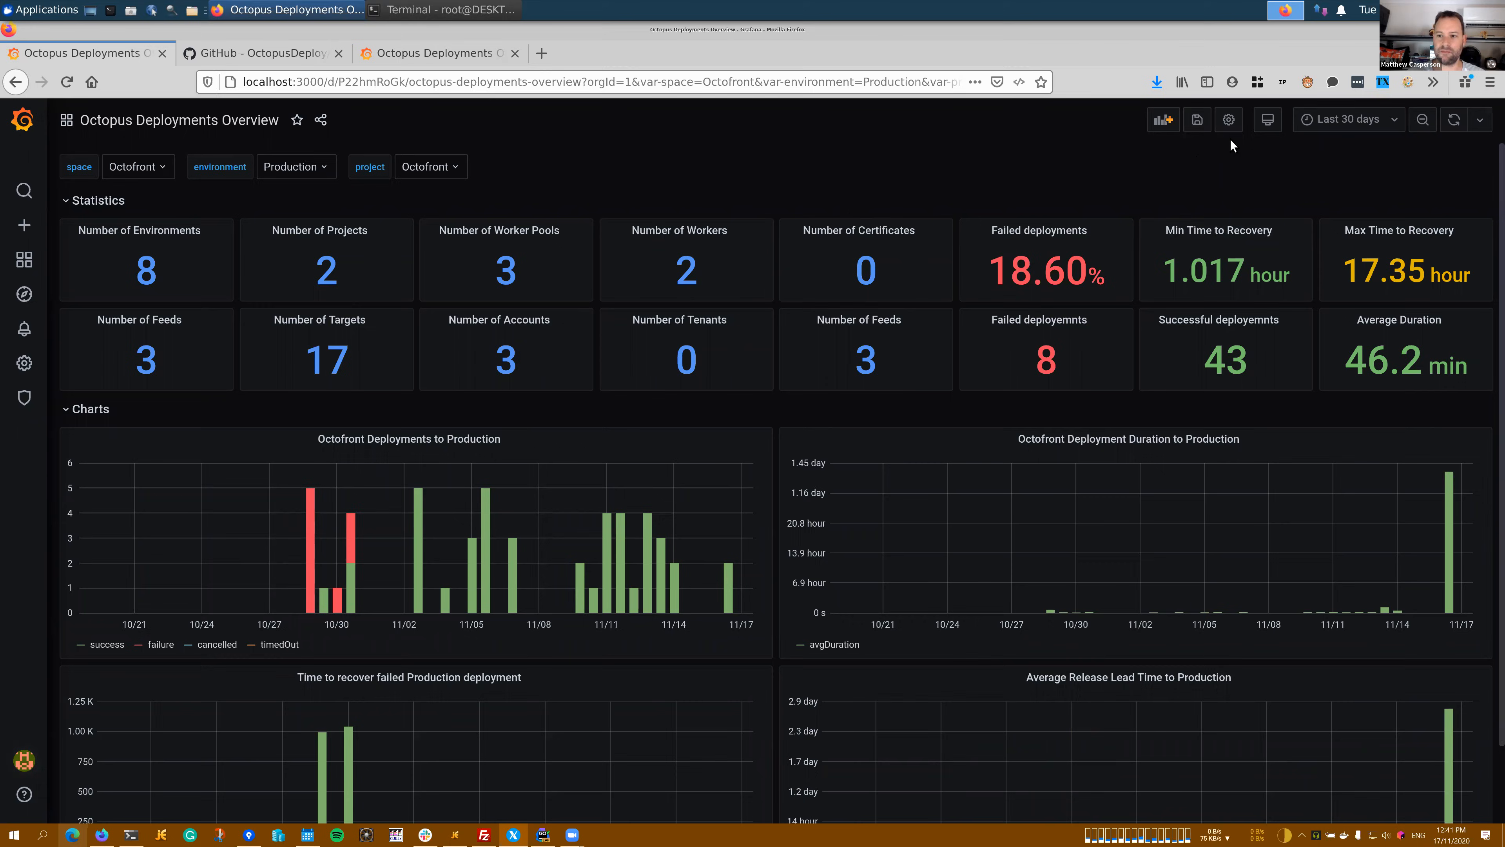
Examine the variable definitions in the dashboard's settings and return to the dashboard
left_click(1229, 121)
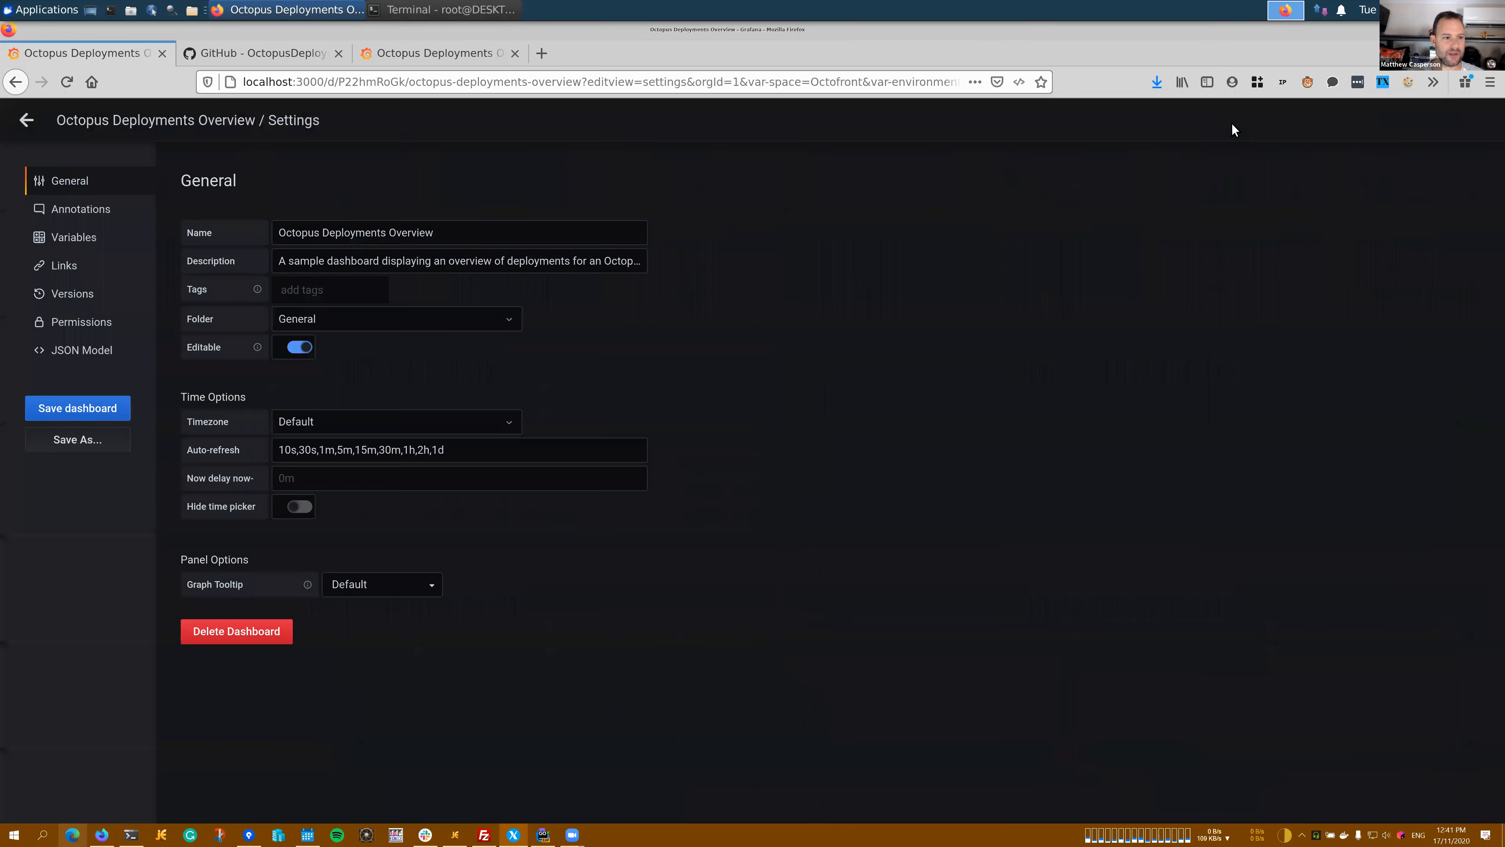
left_click(58, 243)
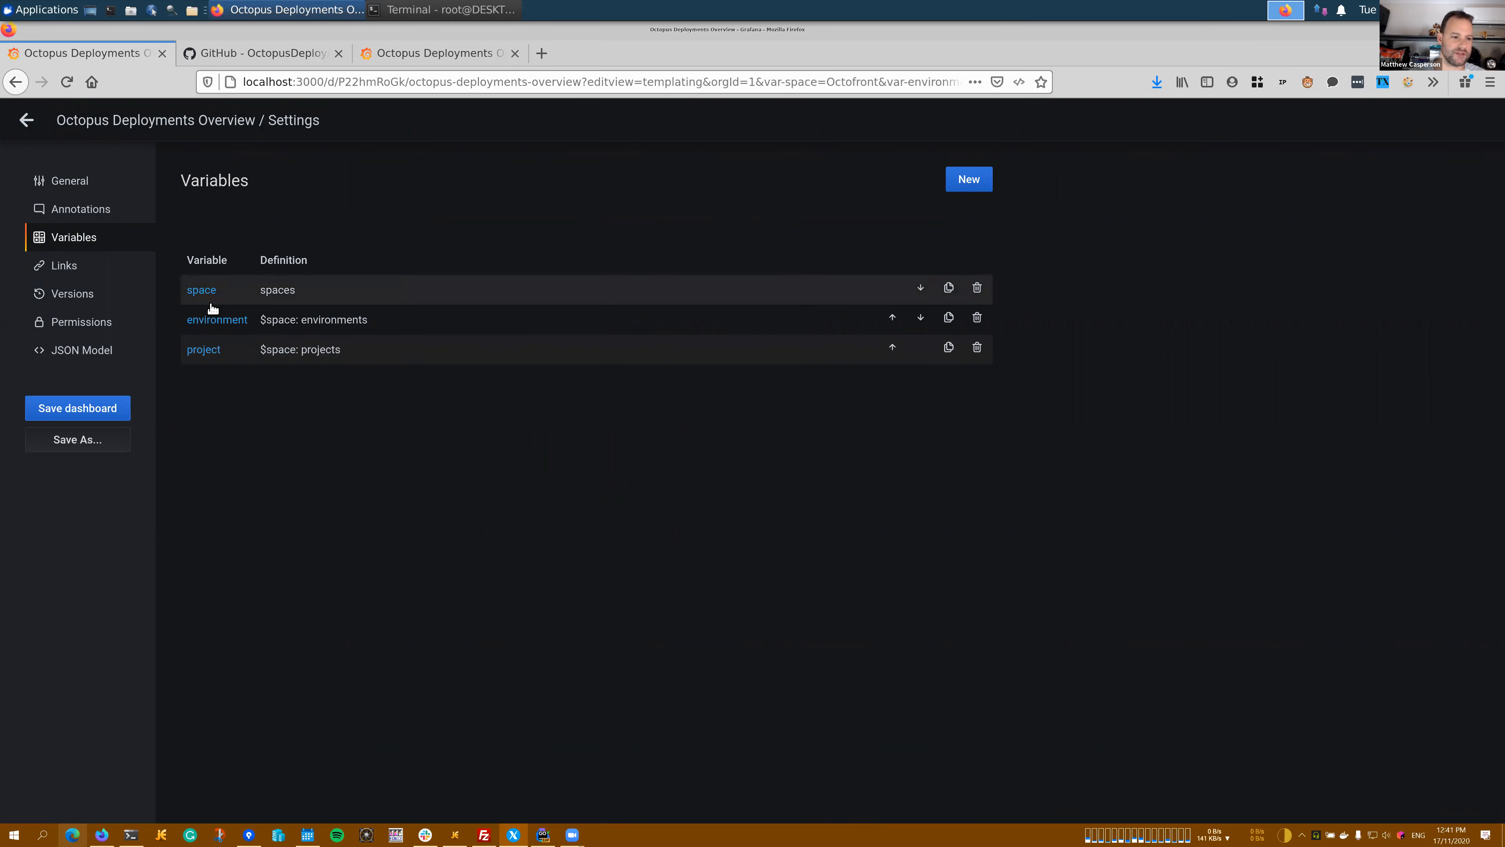
left_click(26, 120)
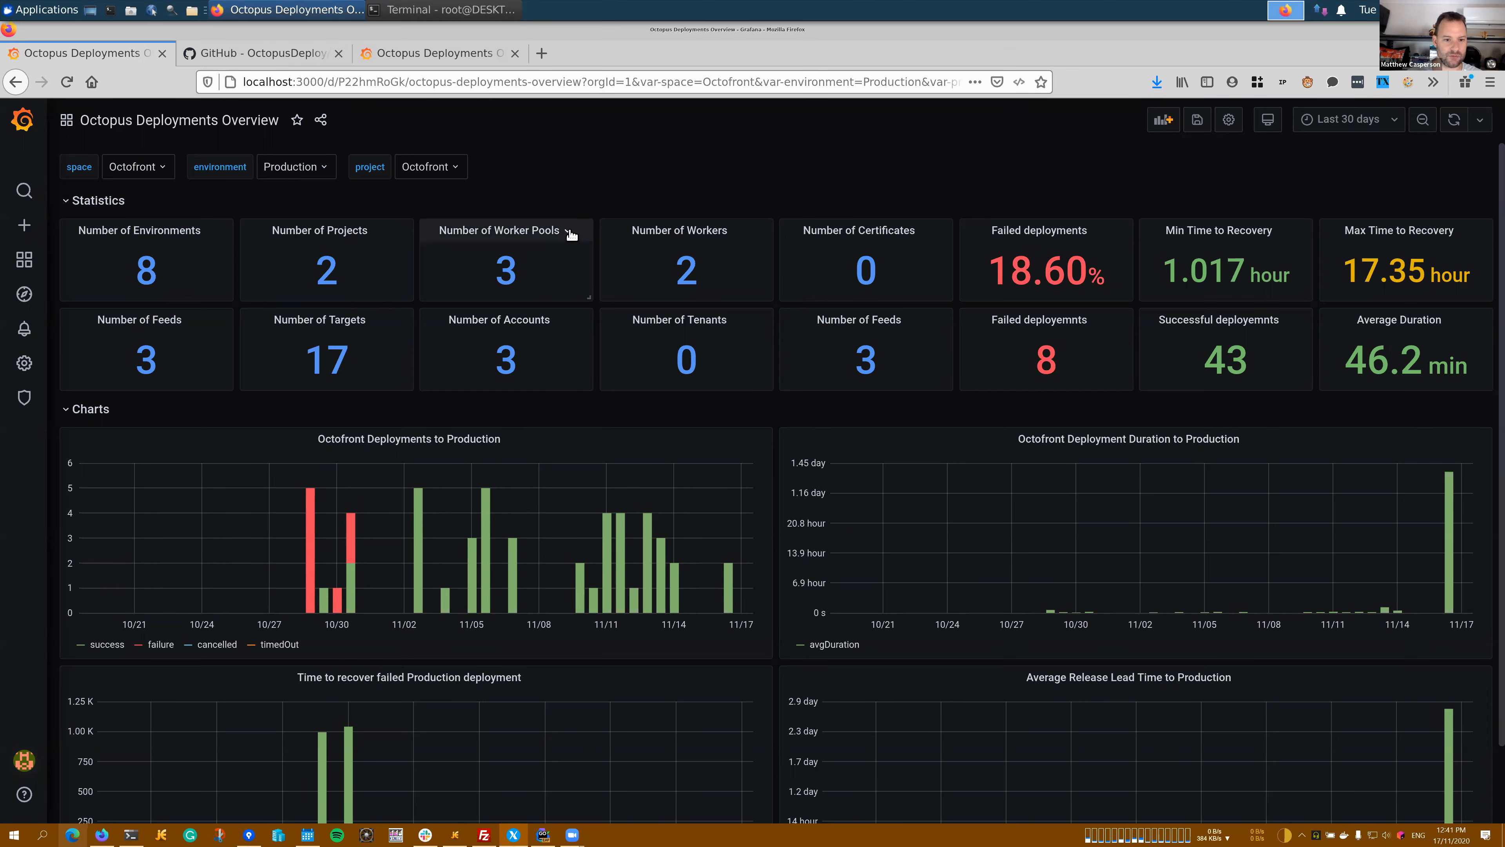
Examine the query of the Number of Worker Pools panel, especially its space name filter, and return to the dashboard
left_click(569, 232)
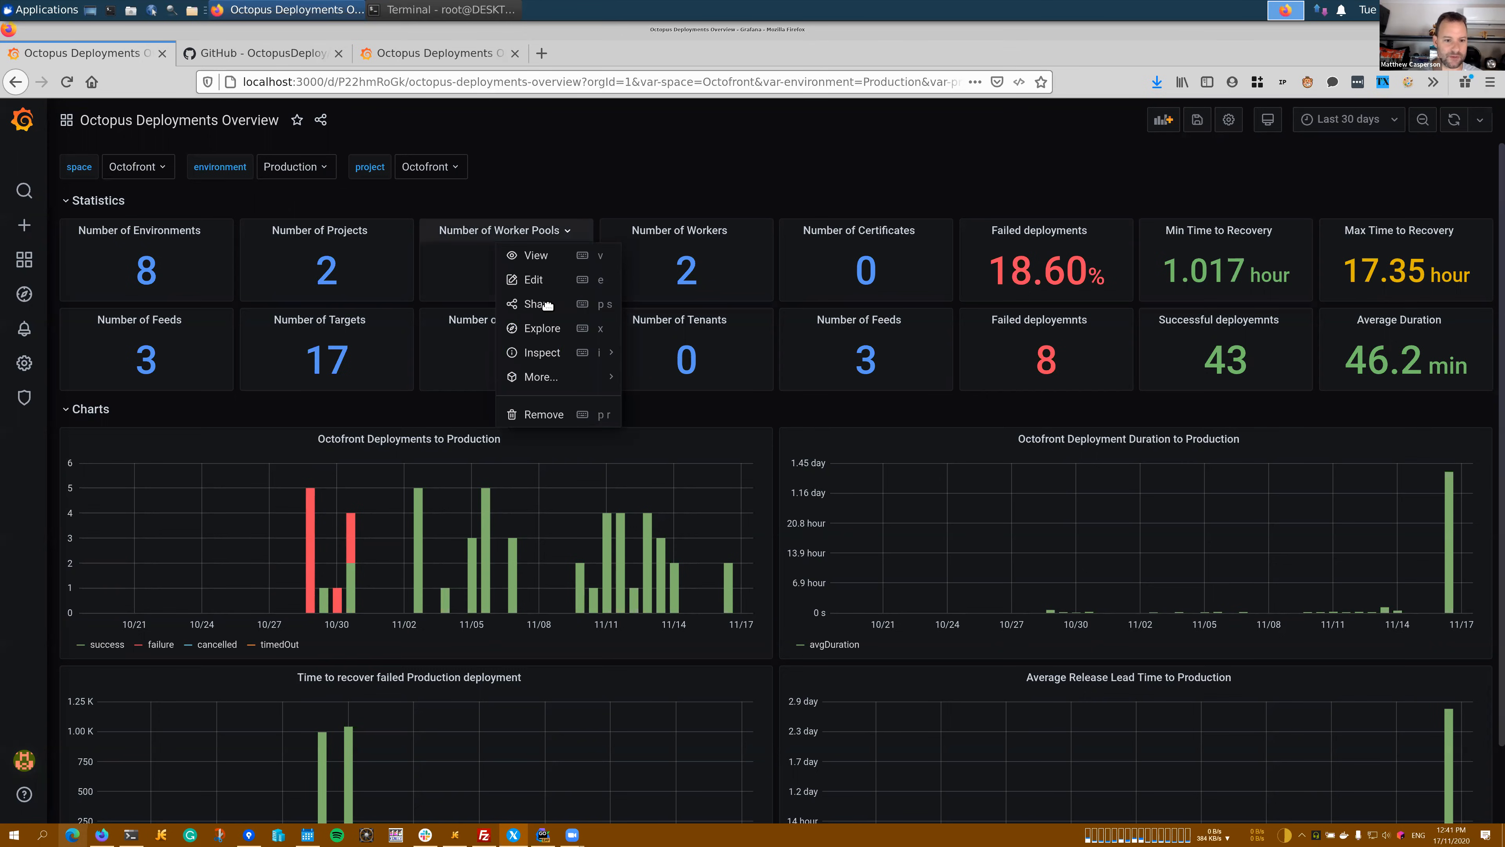
left_click(541, 282)
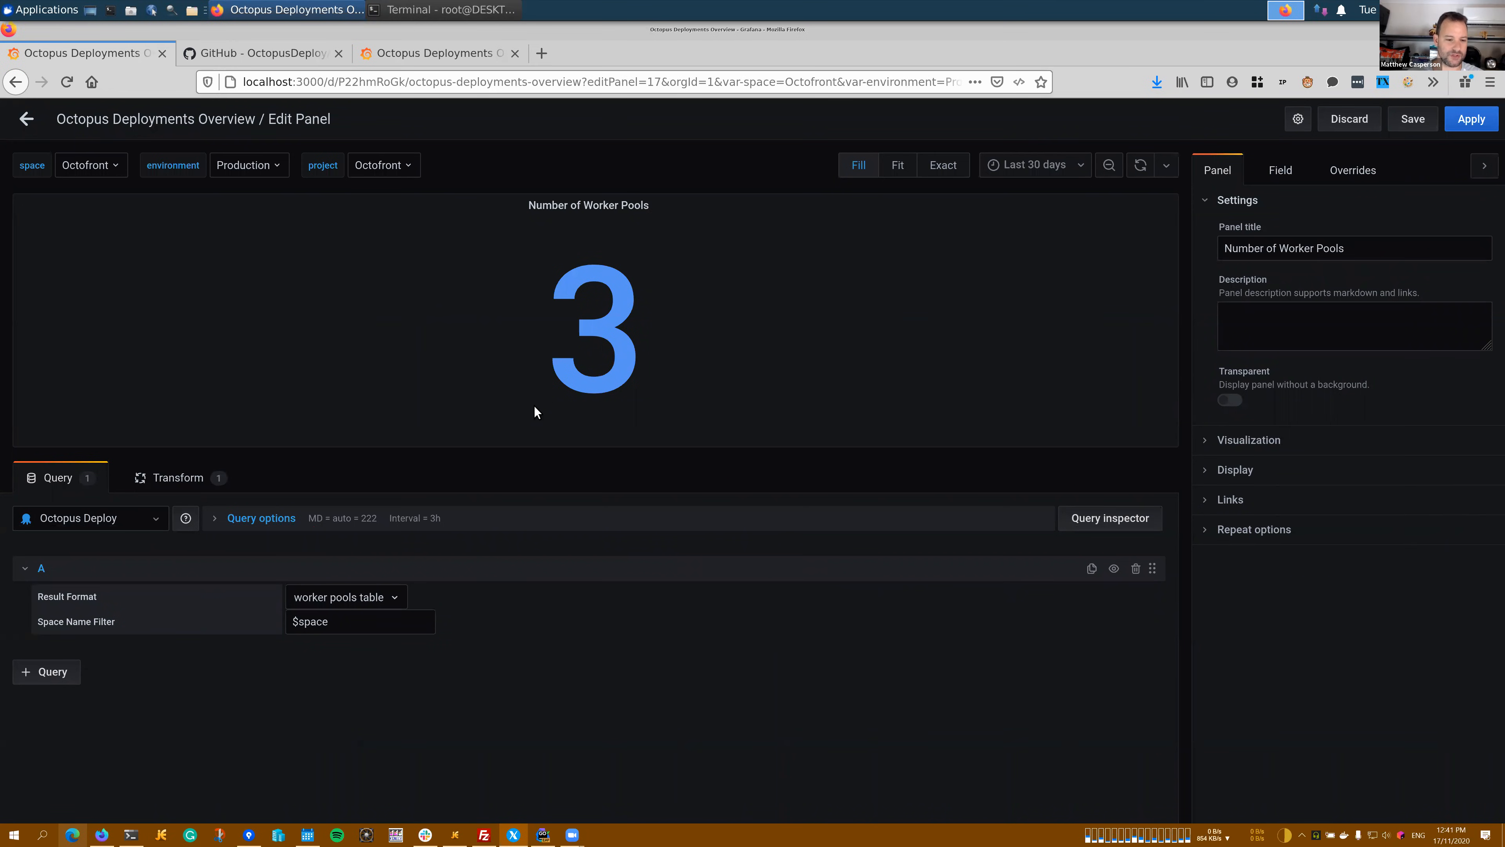
left_click_drag(342, 626, 294, 622)
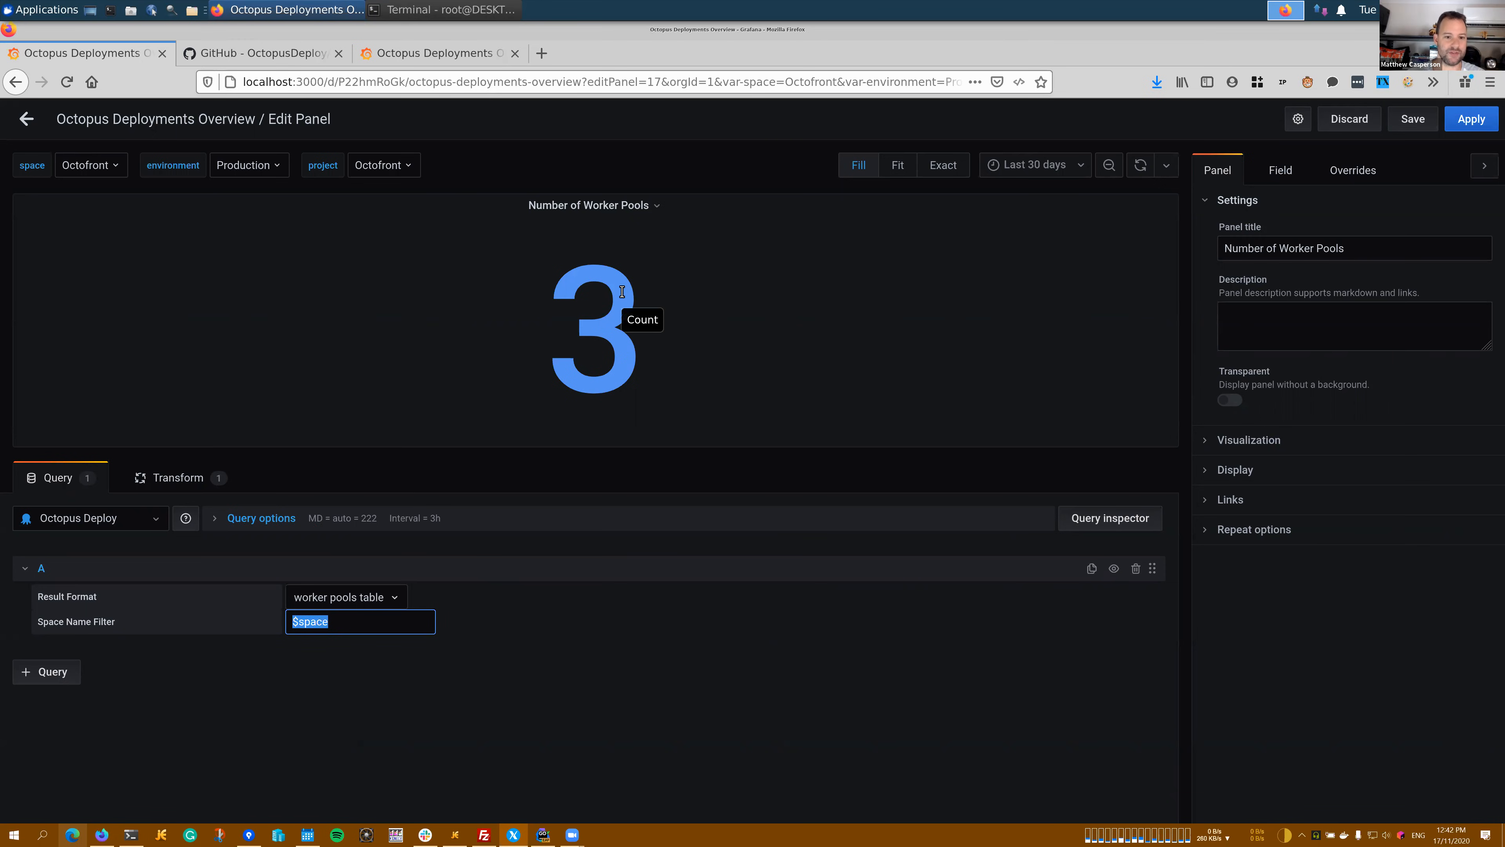
left_click(28, 120)
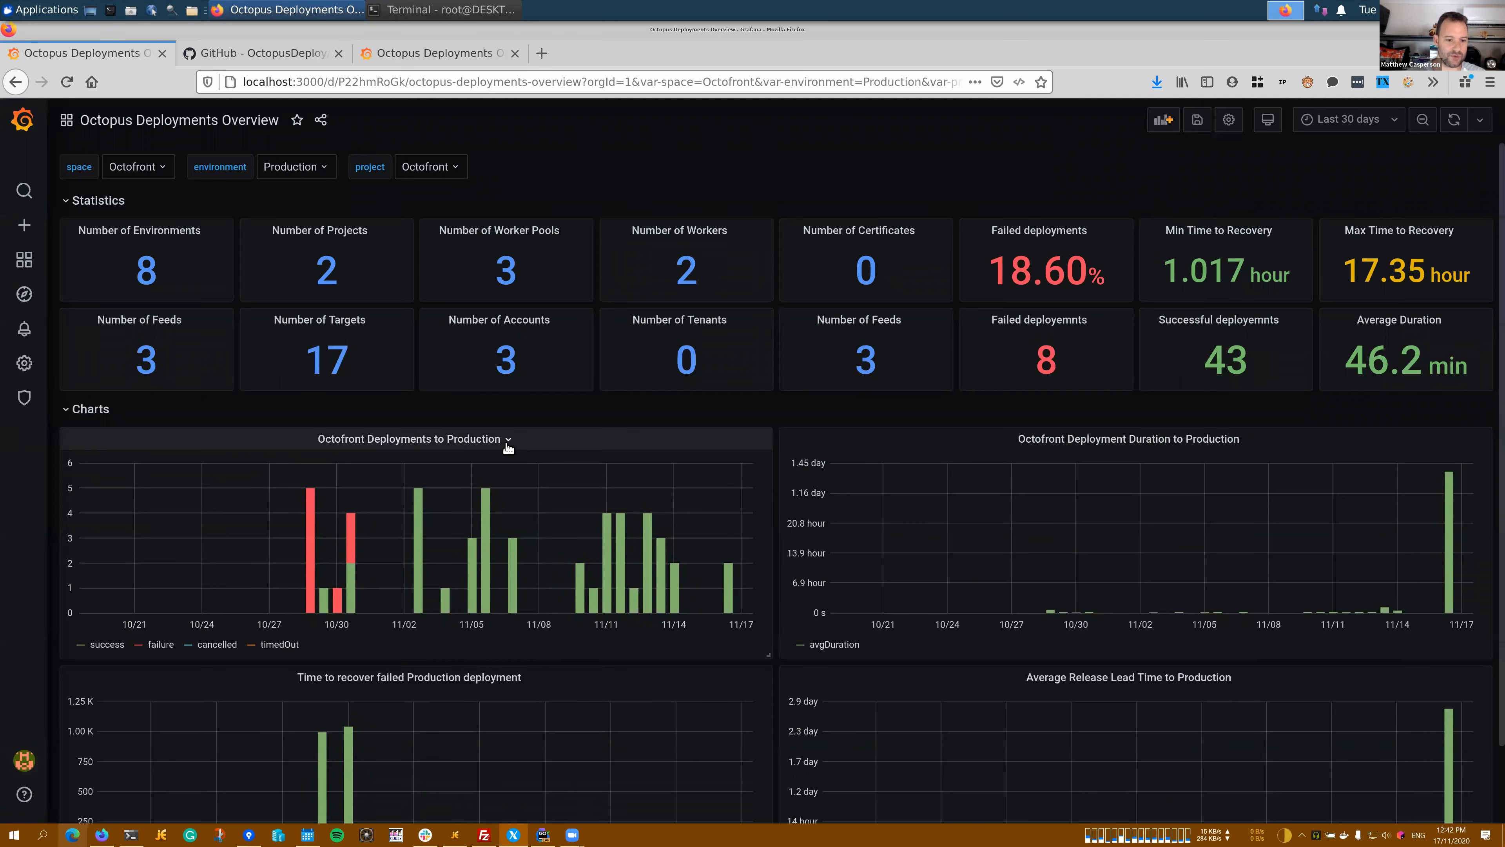
Examine the query and filters of the Octofront Deployments to Production chart and return to the dashboard
left_click(506, 440)
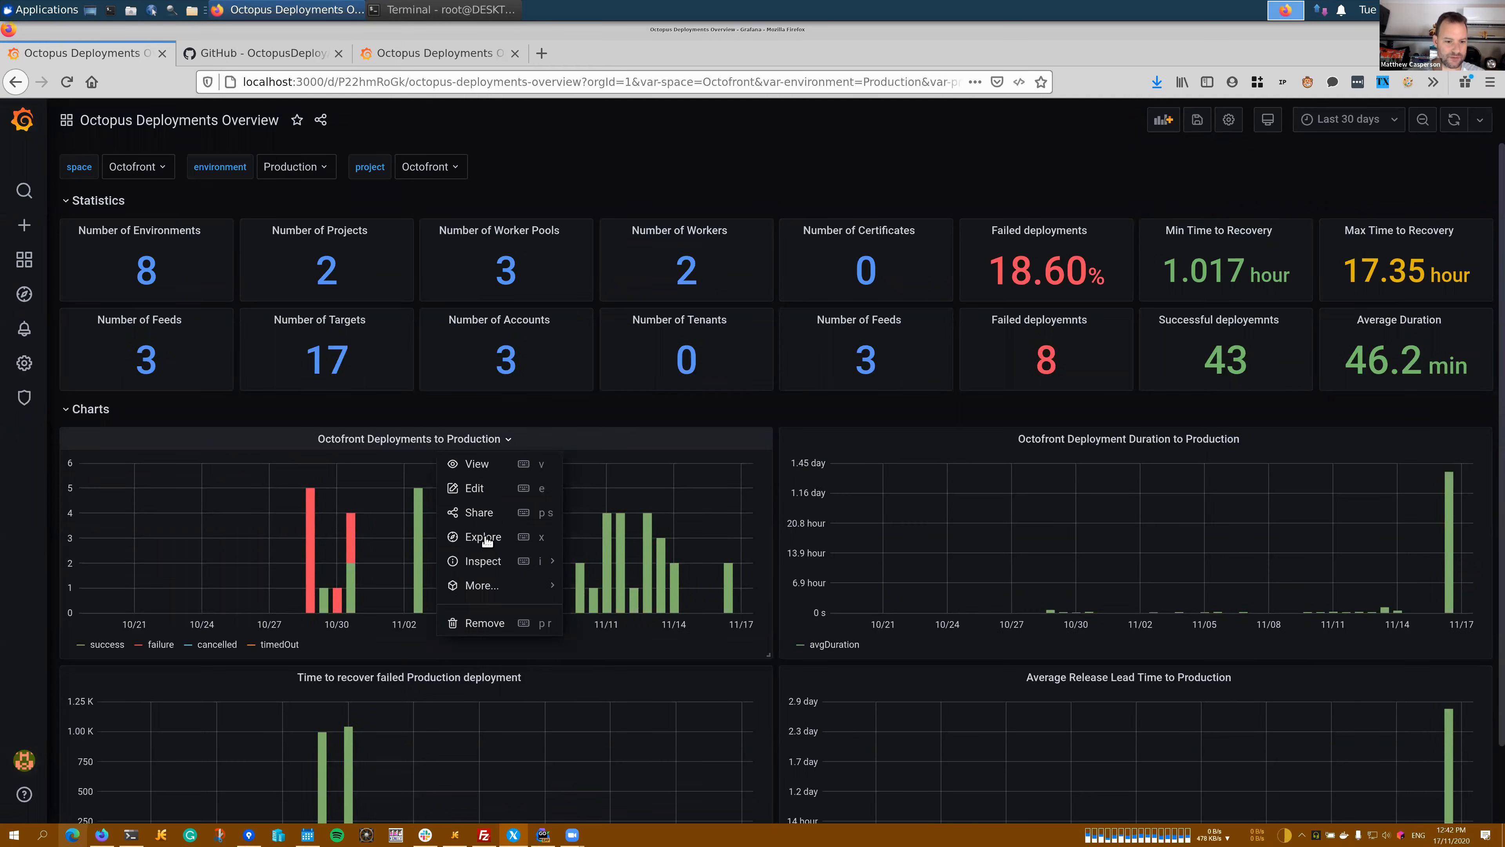
left_click(484, 494)
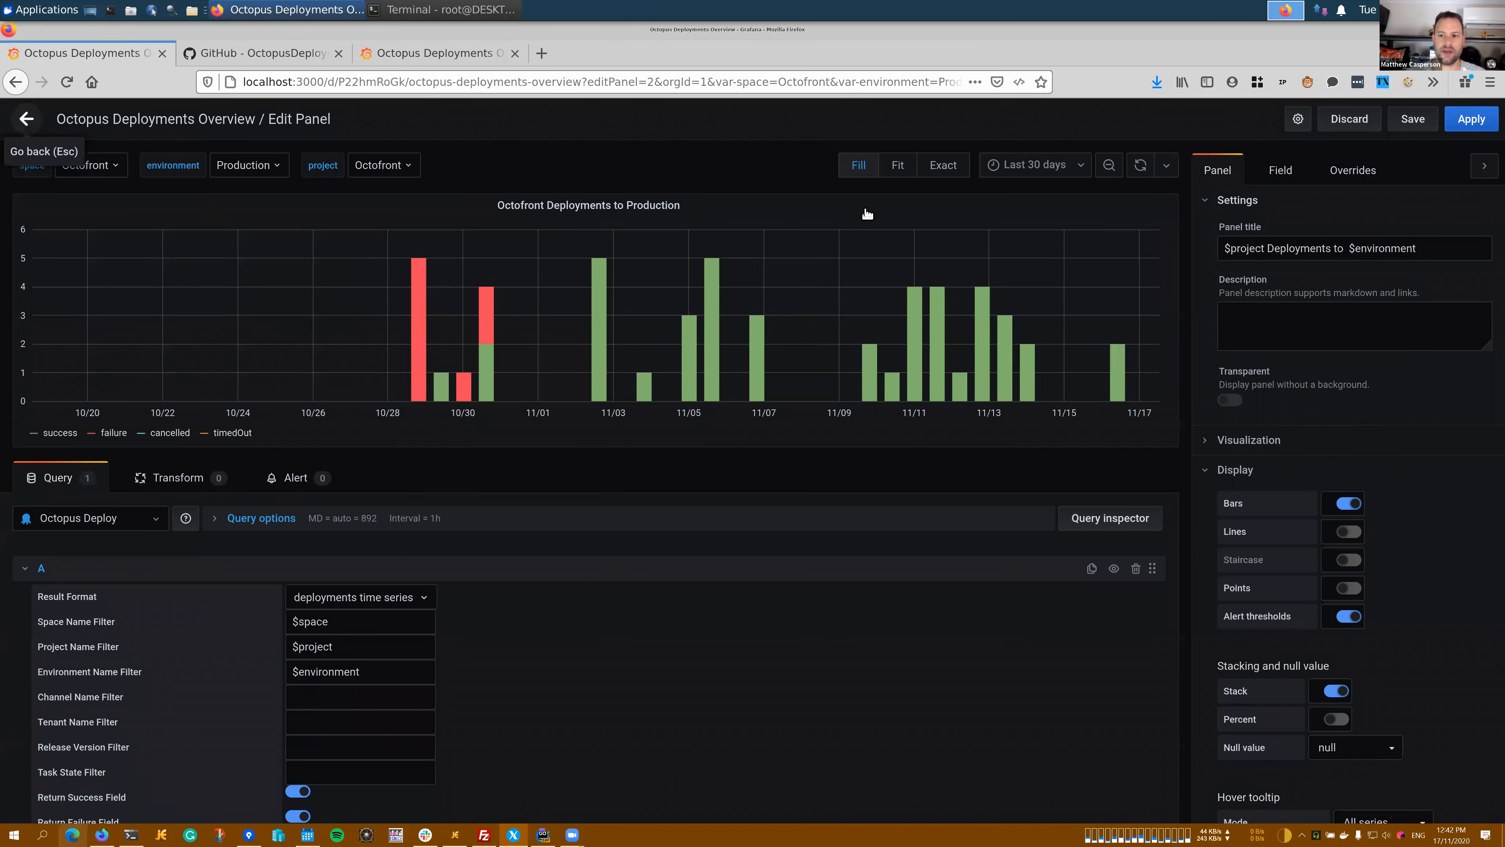
key("Escape")
Start a new variable in the dashboard's settings and name it tenants
left_click(1223, 122)
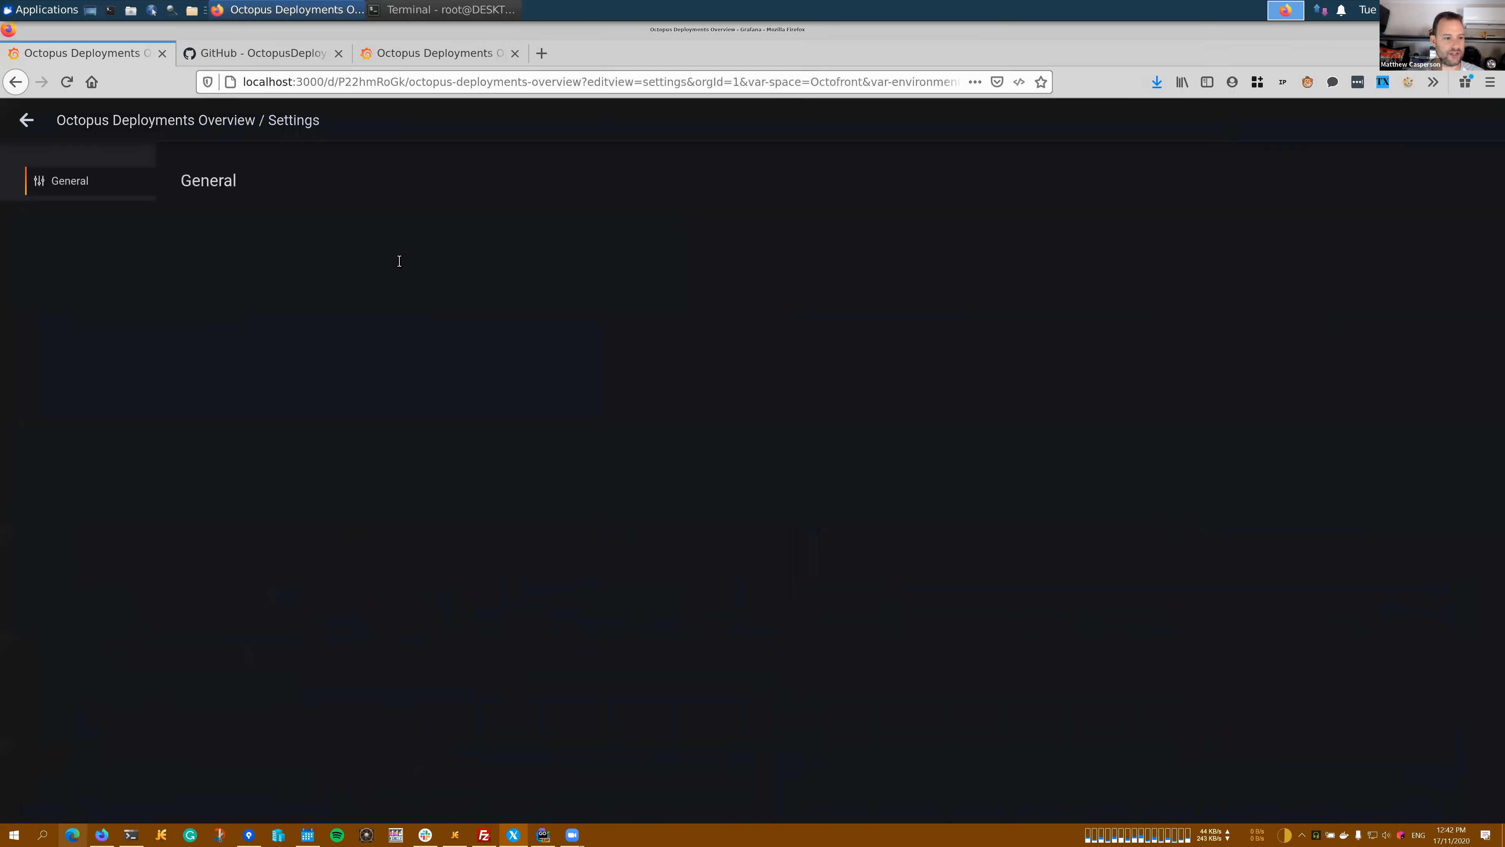
left_click(74, 238)
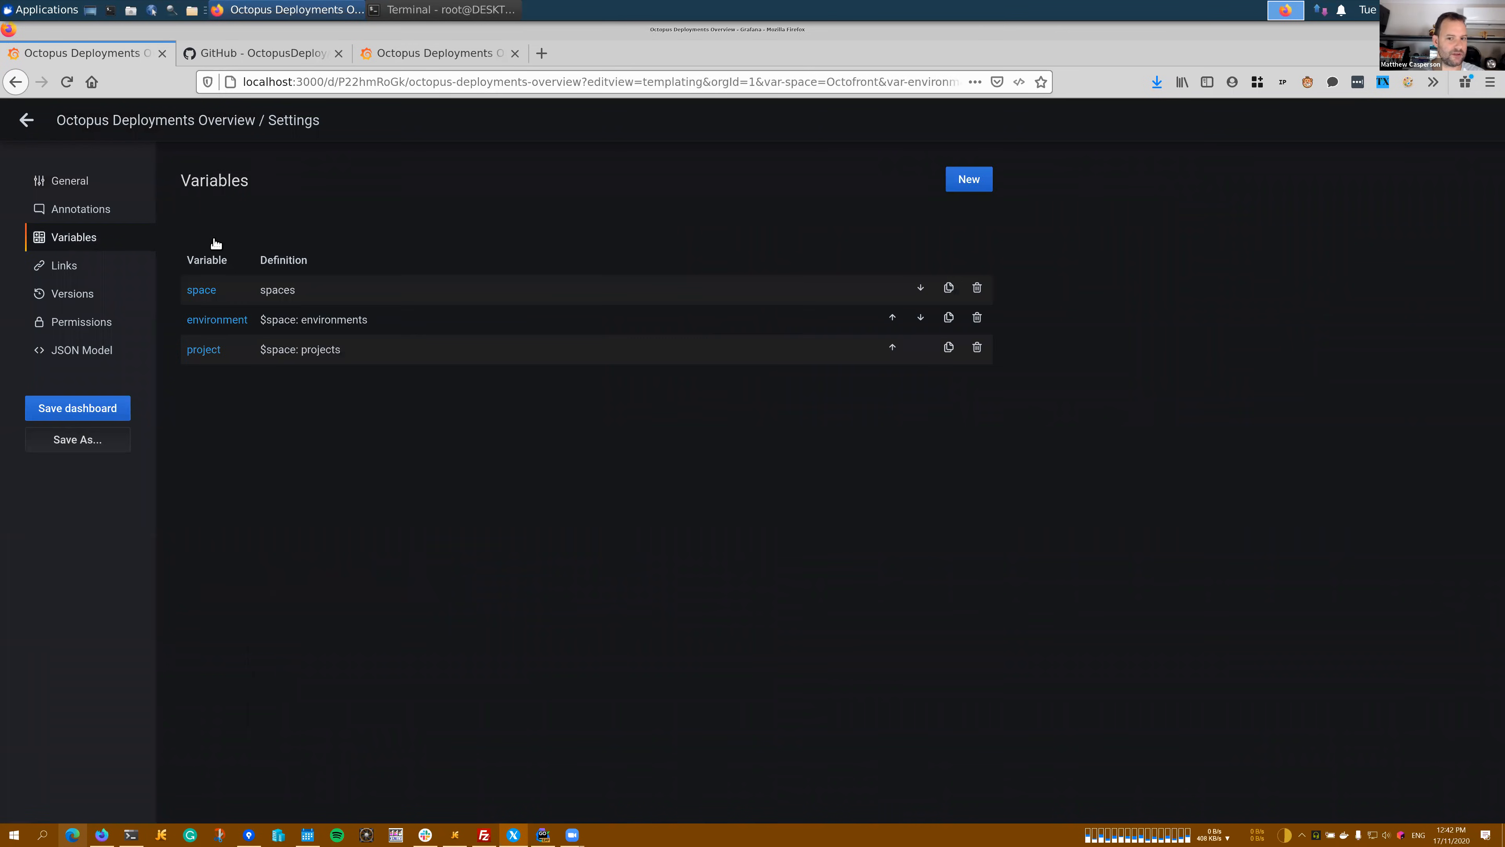
left_click(976, 183)
left_click(300, 281)
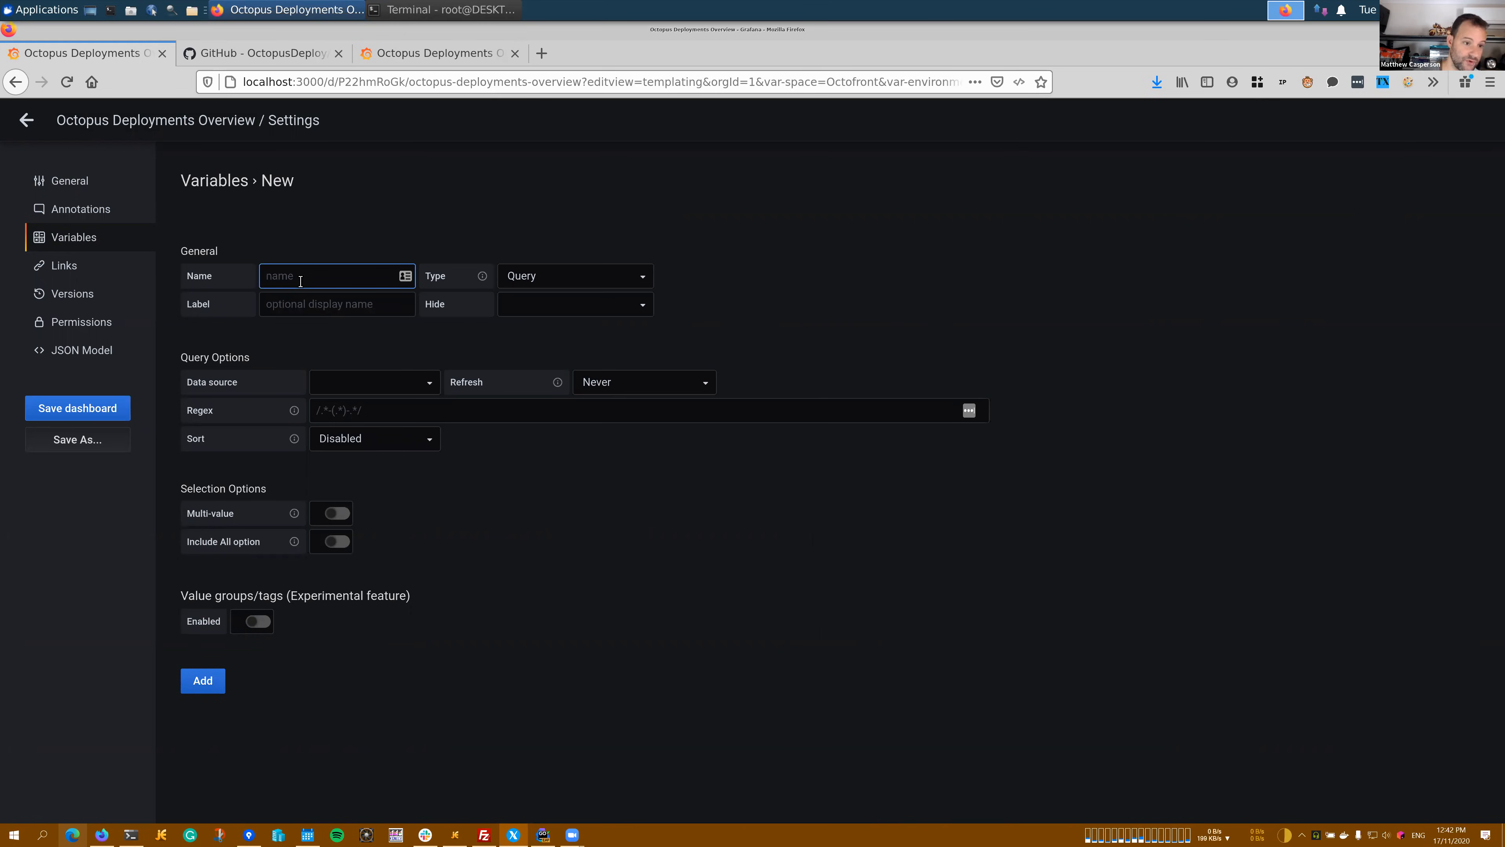
type("tenants")
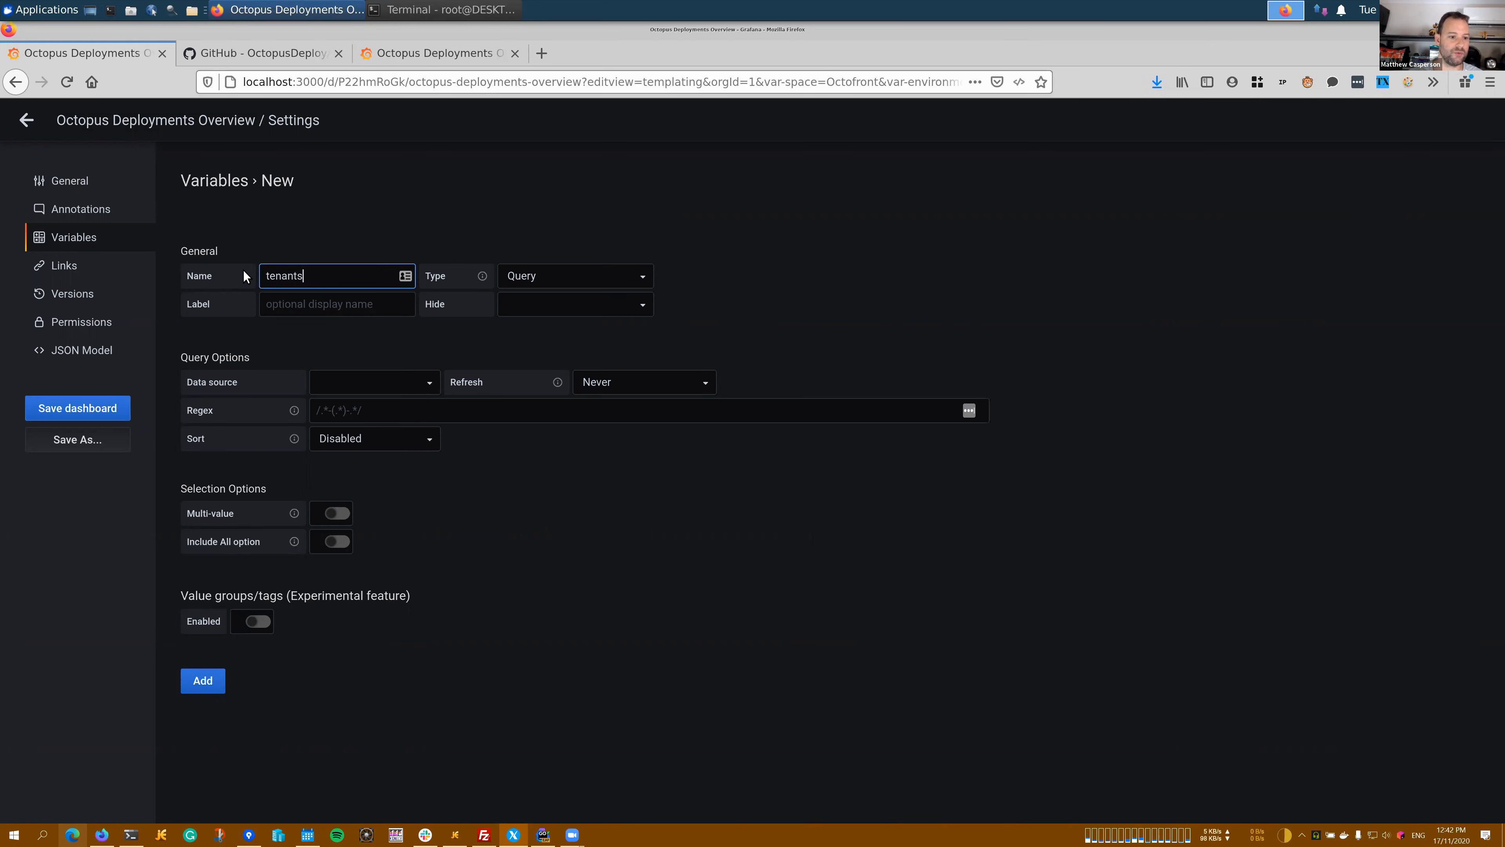
Try to prefix the new variable's name with a $ sign and remove the prefix again
left_click_drag(307, 275, 260, 275)
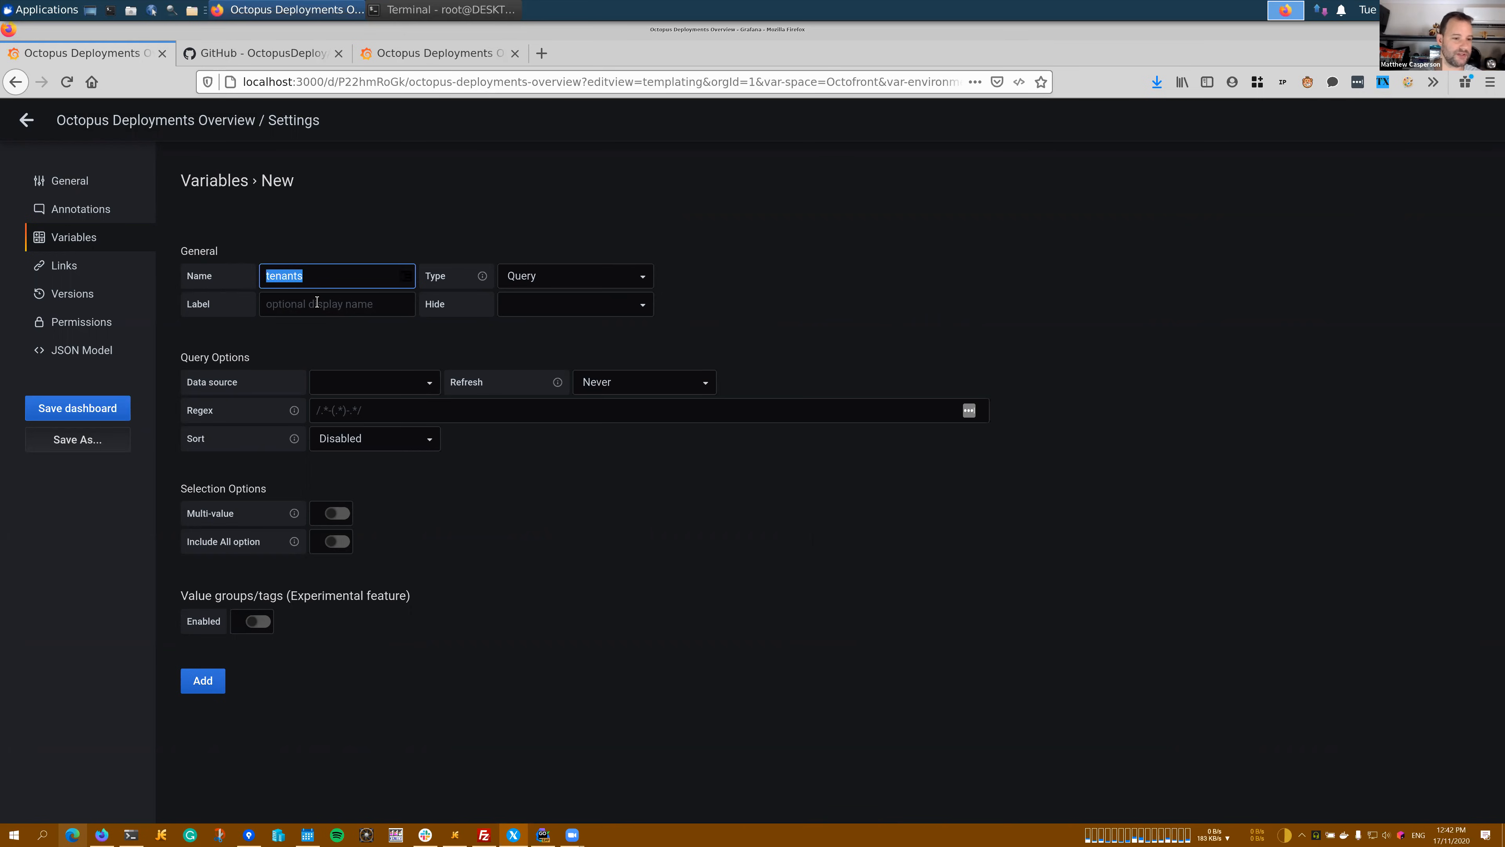
key("Right")
type("$")
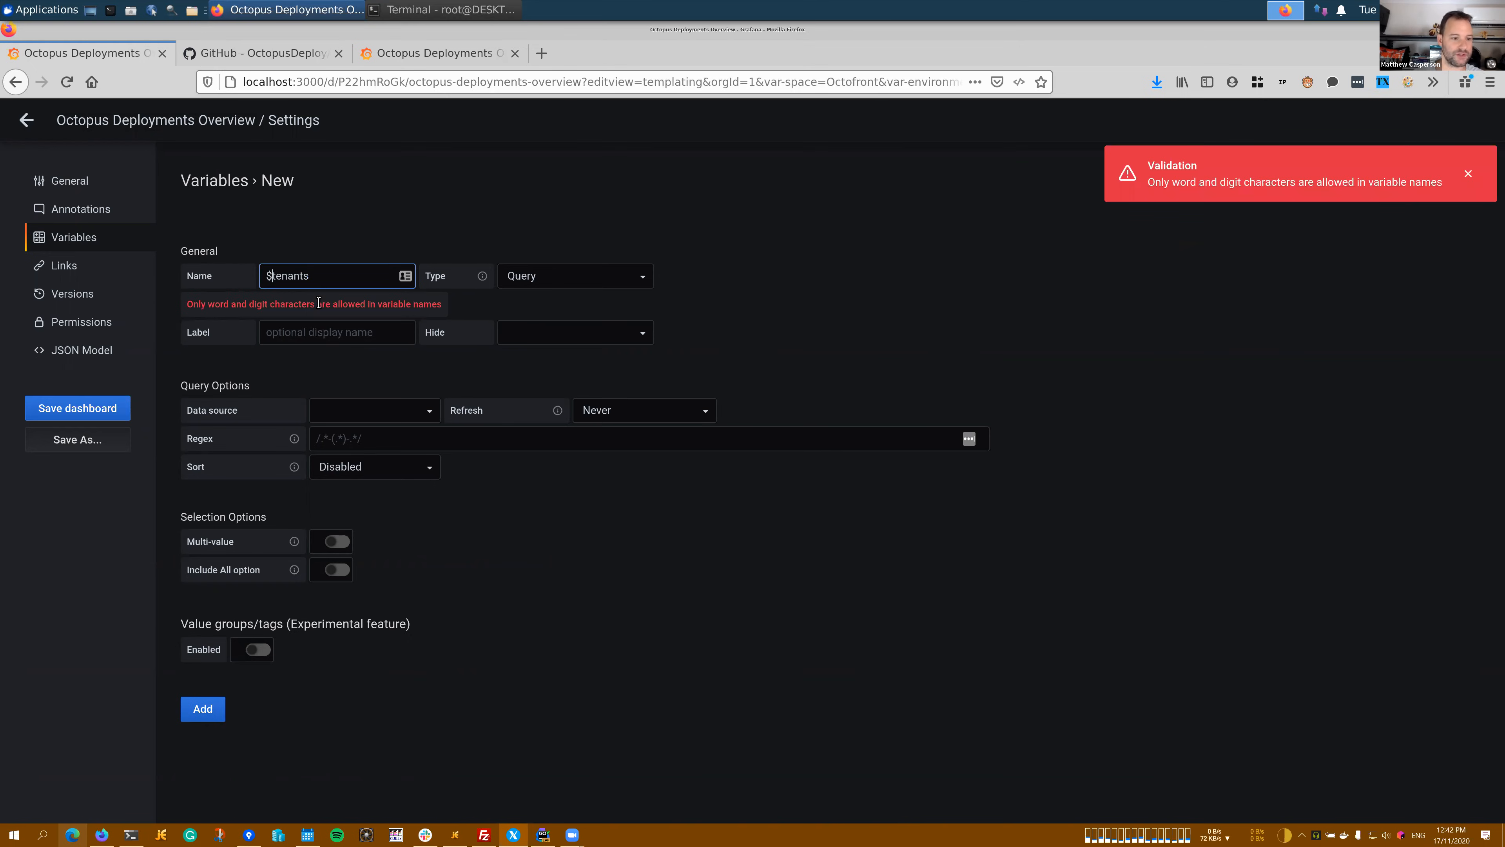
key("BackSpace")
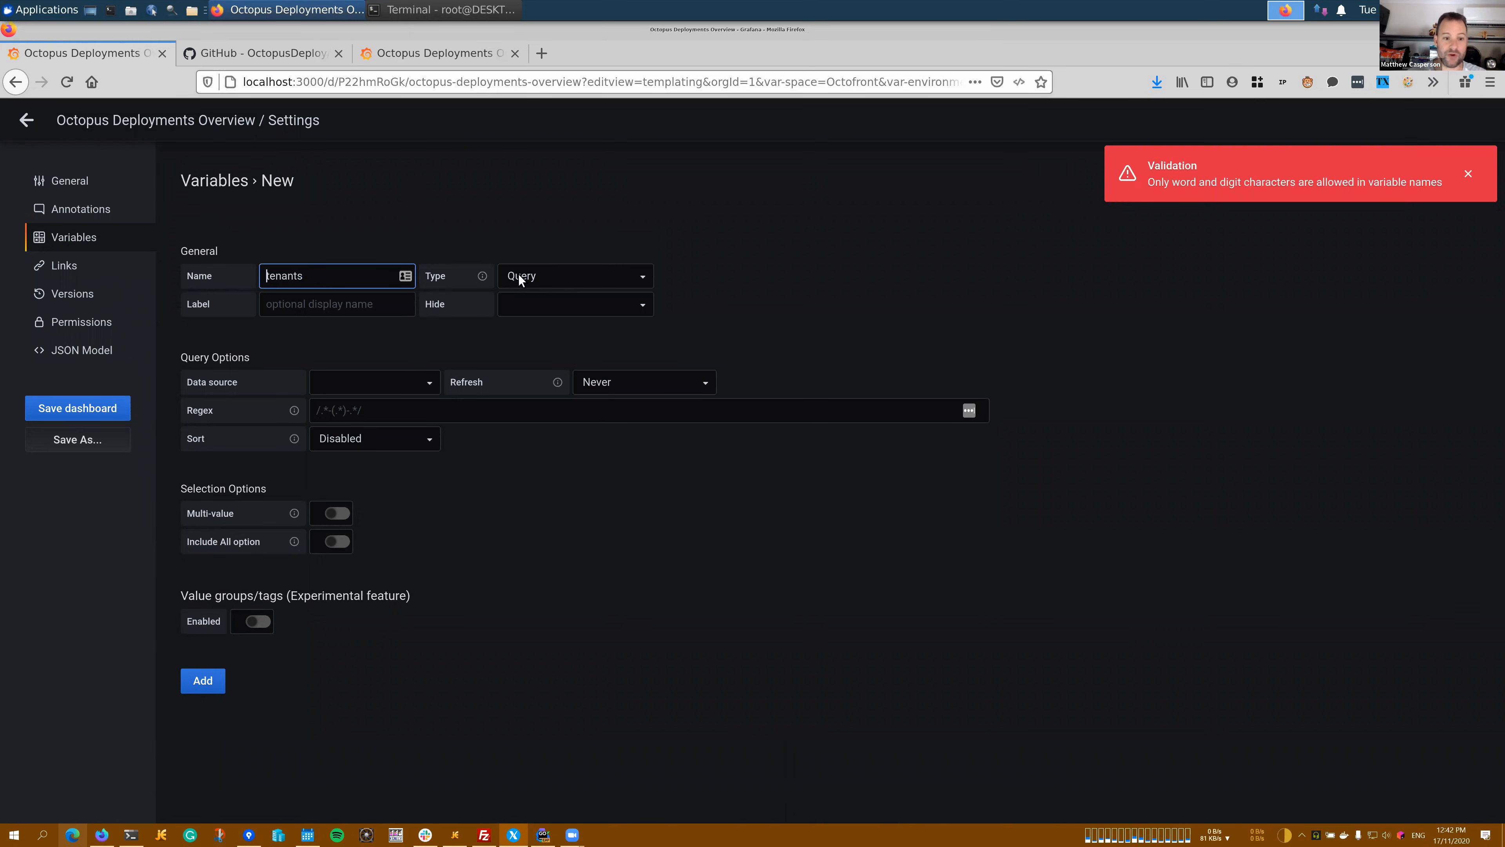
Configure the tenants variable's query with data source Octopus Deploy, entity type tenants and space name $space
left_click(409, 383)
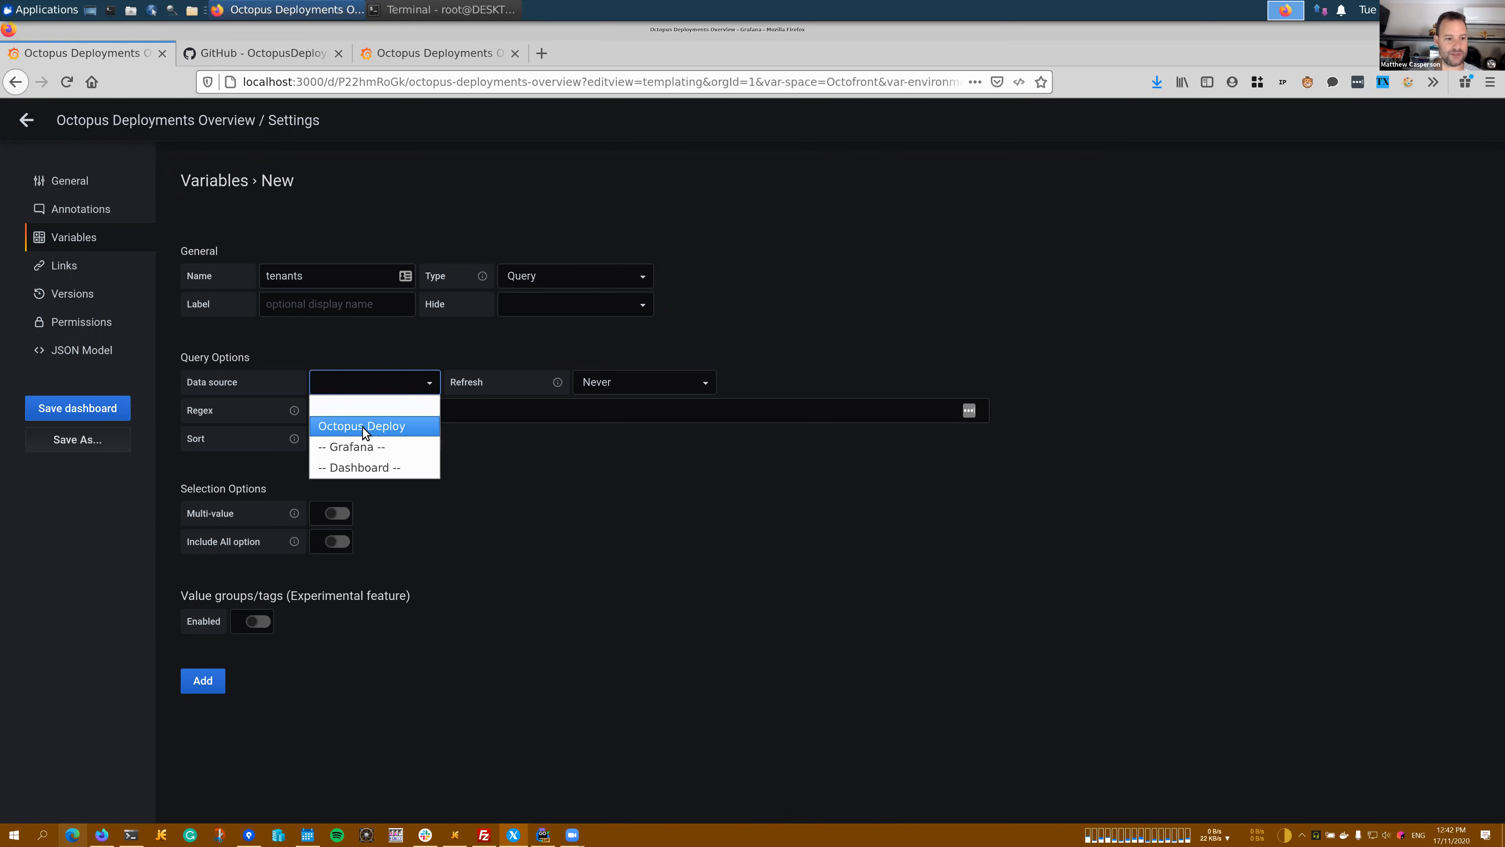
left_click(364, 427)
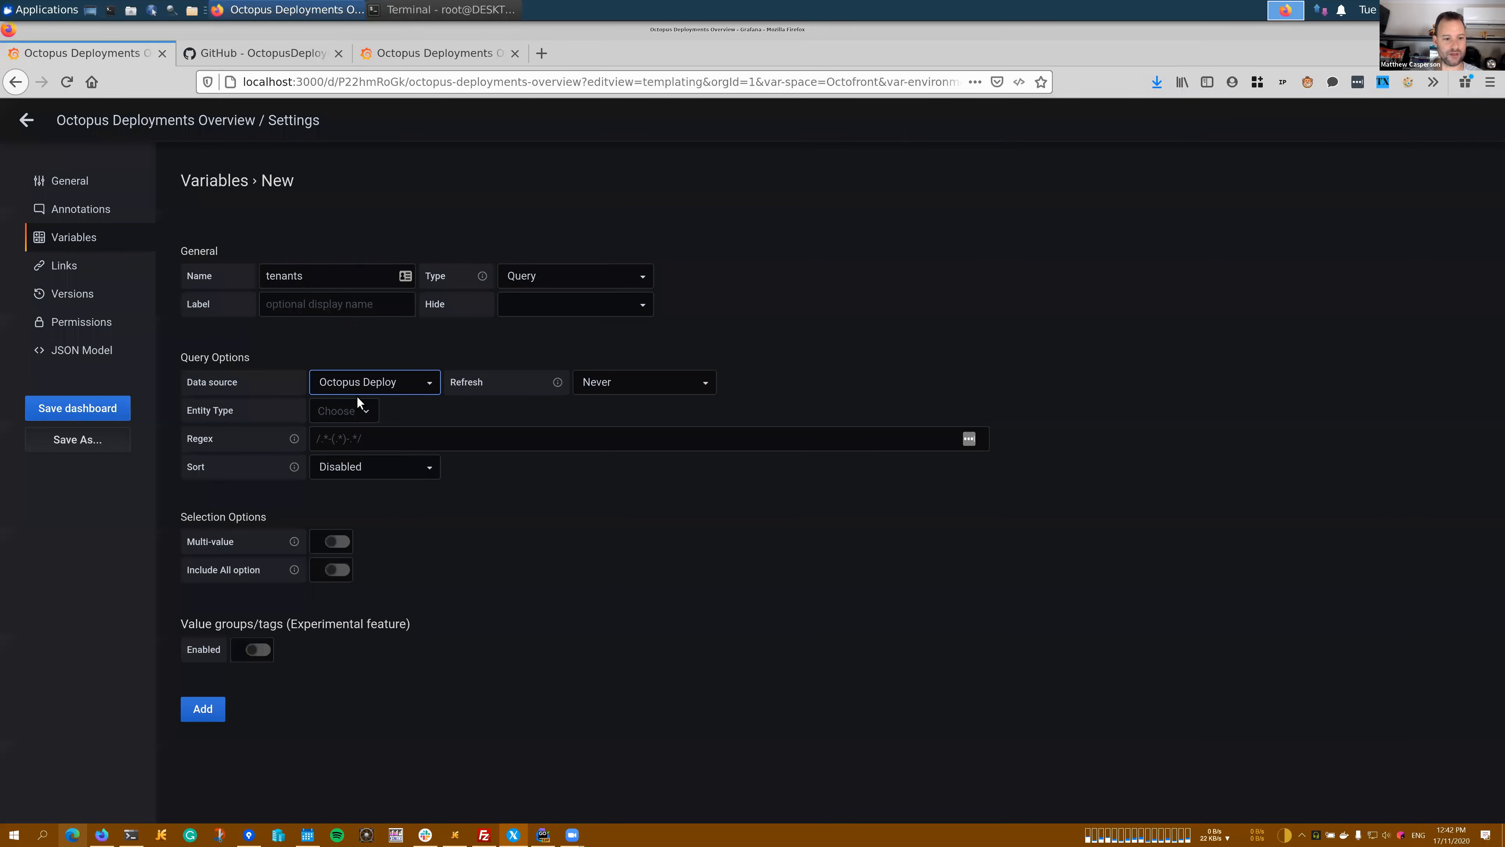
left_click(367, 411)
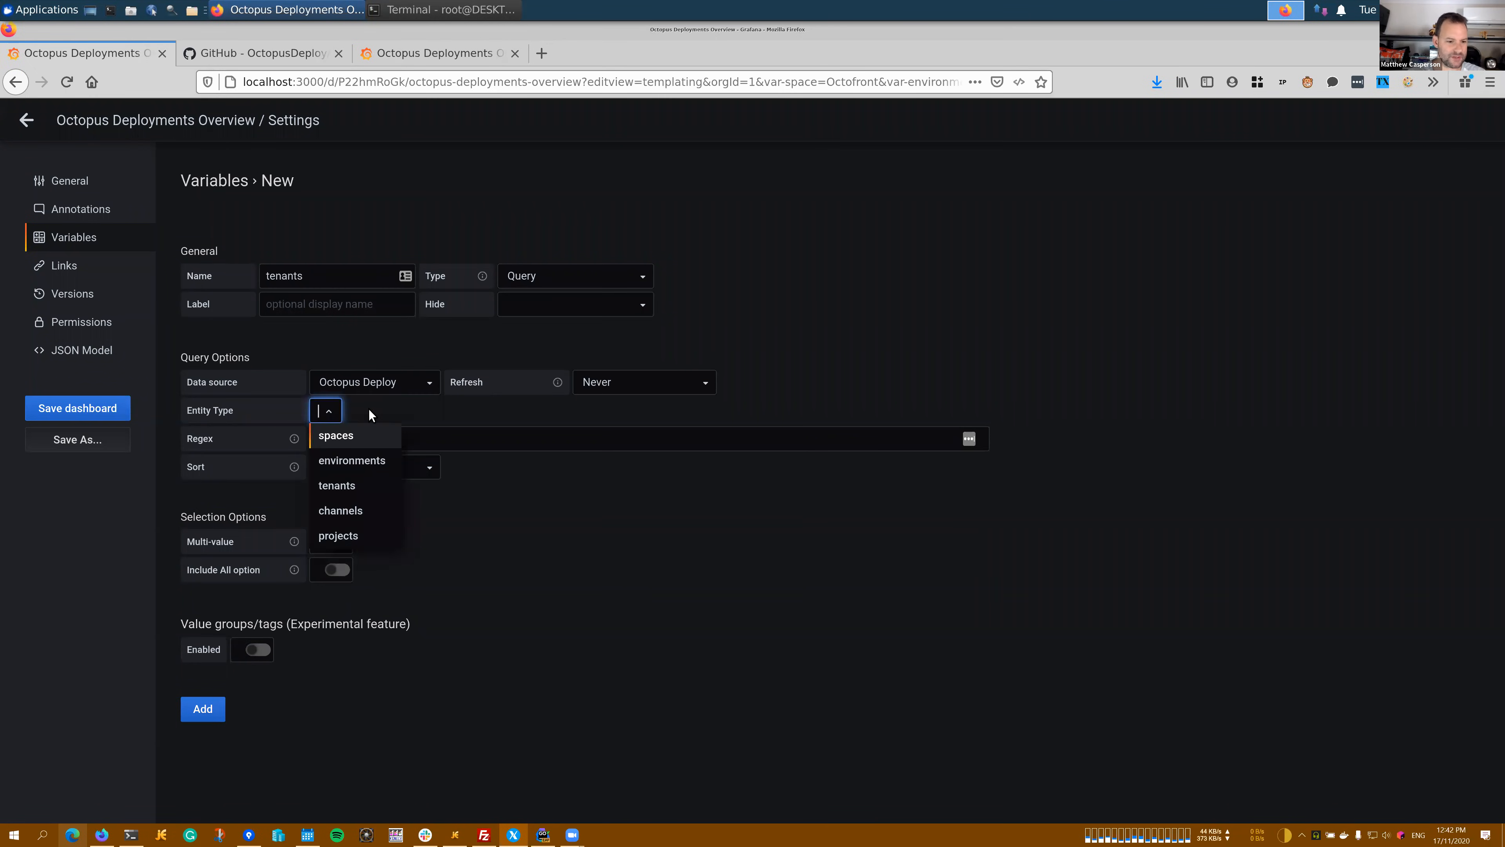
left_click(350, 487)
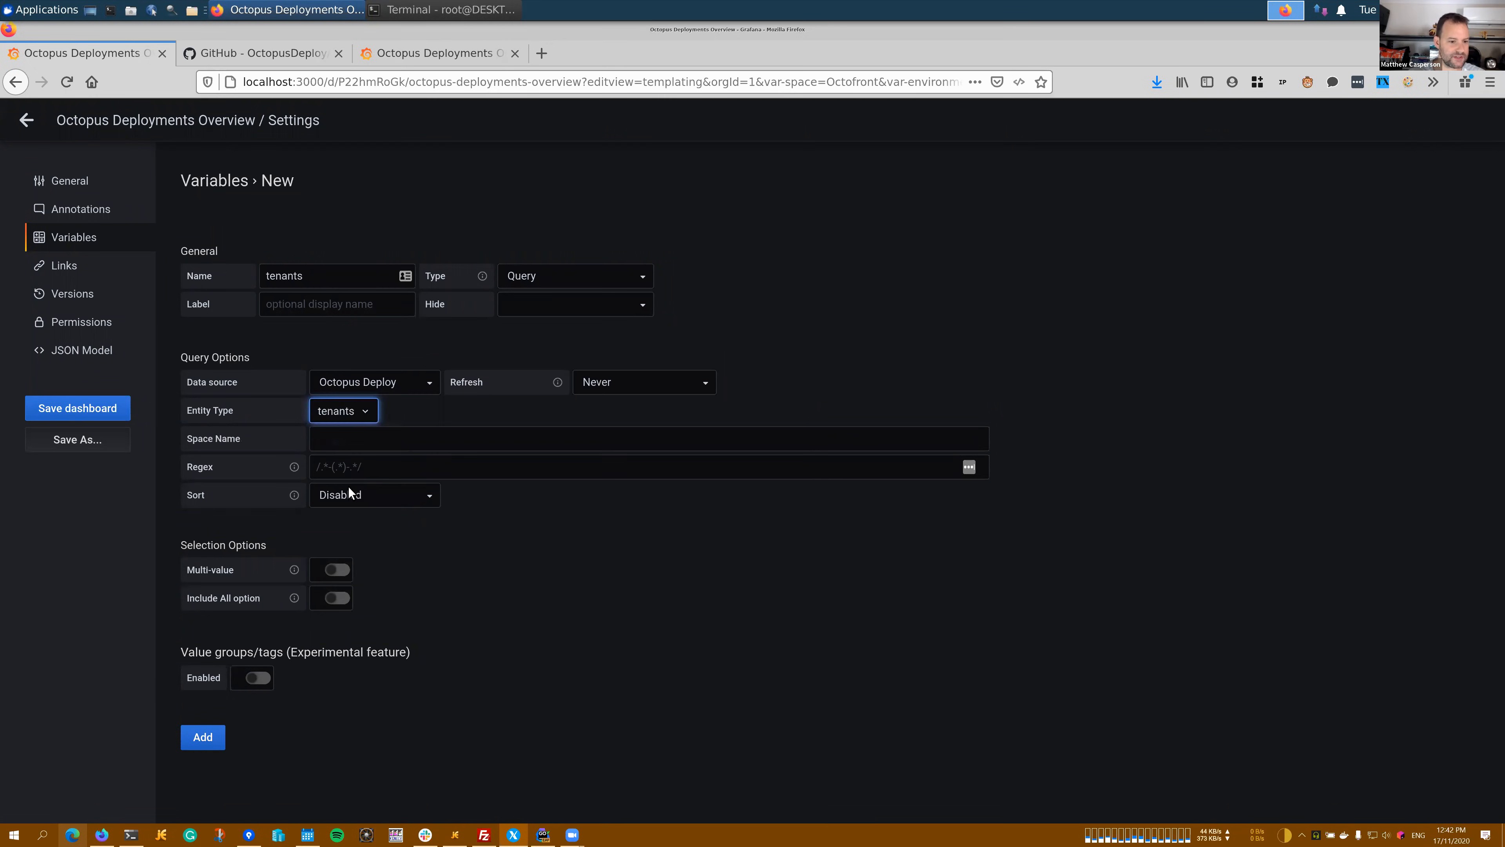
left_click(338, 436)
type("$space")
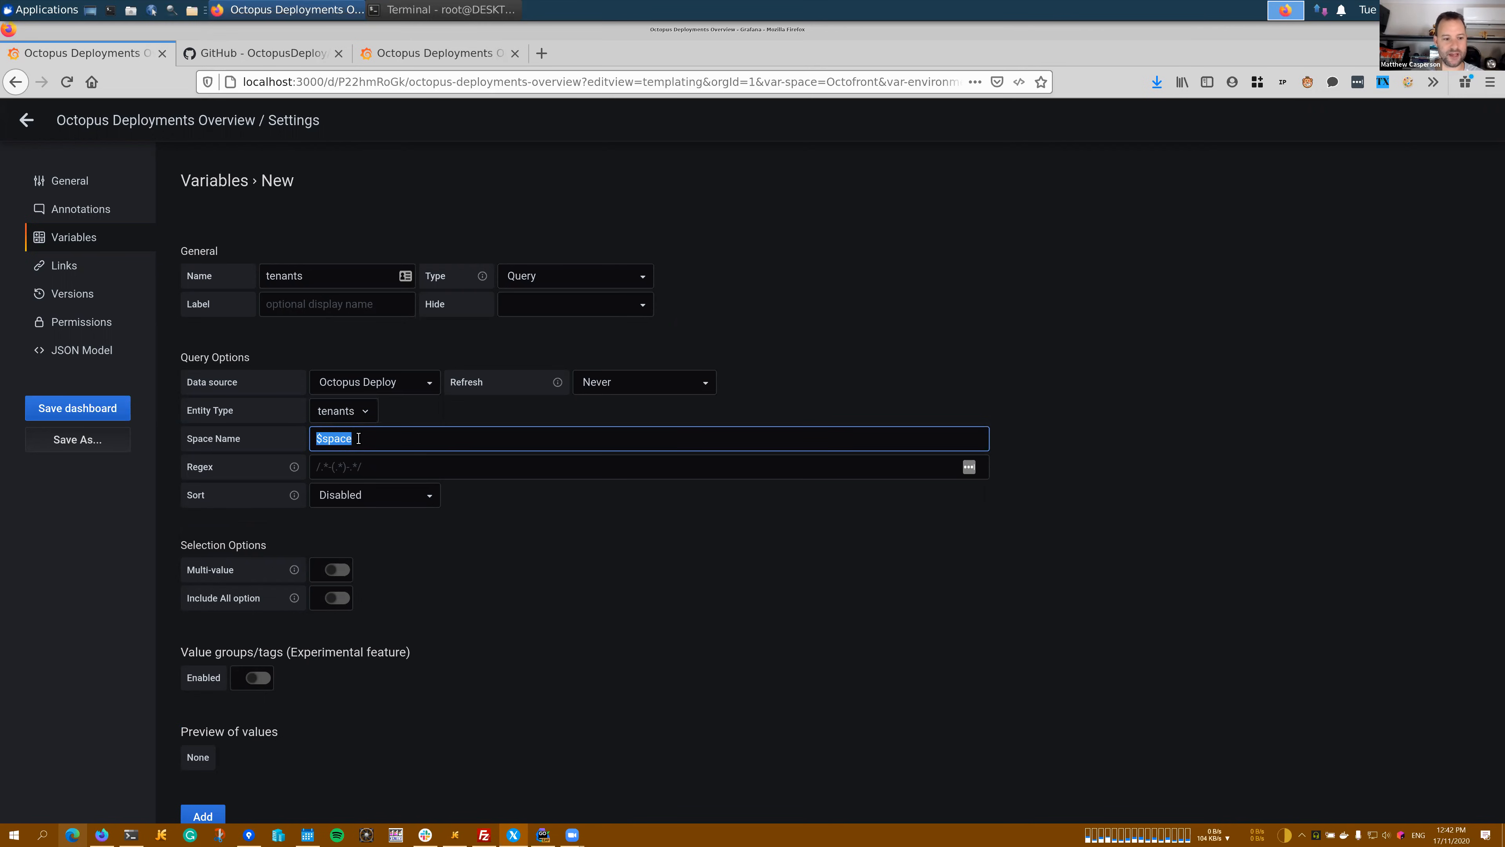
left_click(544, 611)
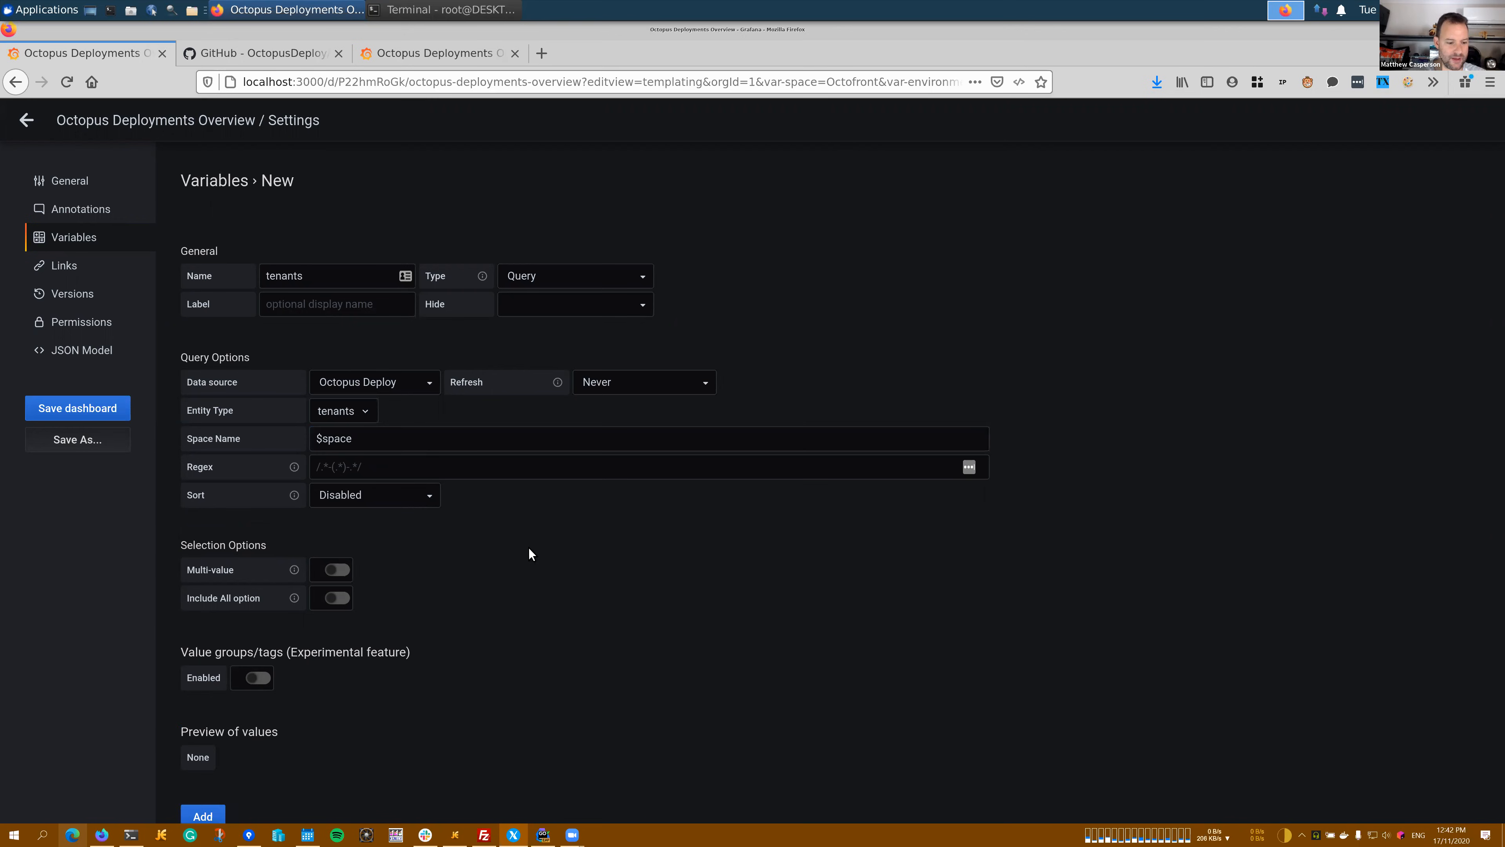
Change the new variable's entity type to environments and refresh its preview of values
scroll(359, 384, "down", 1)
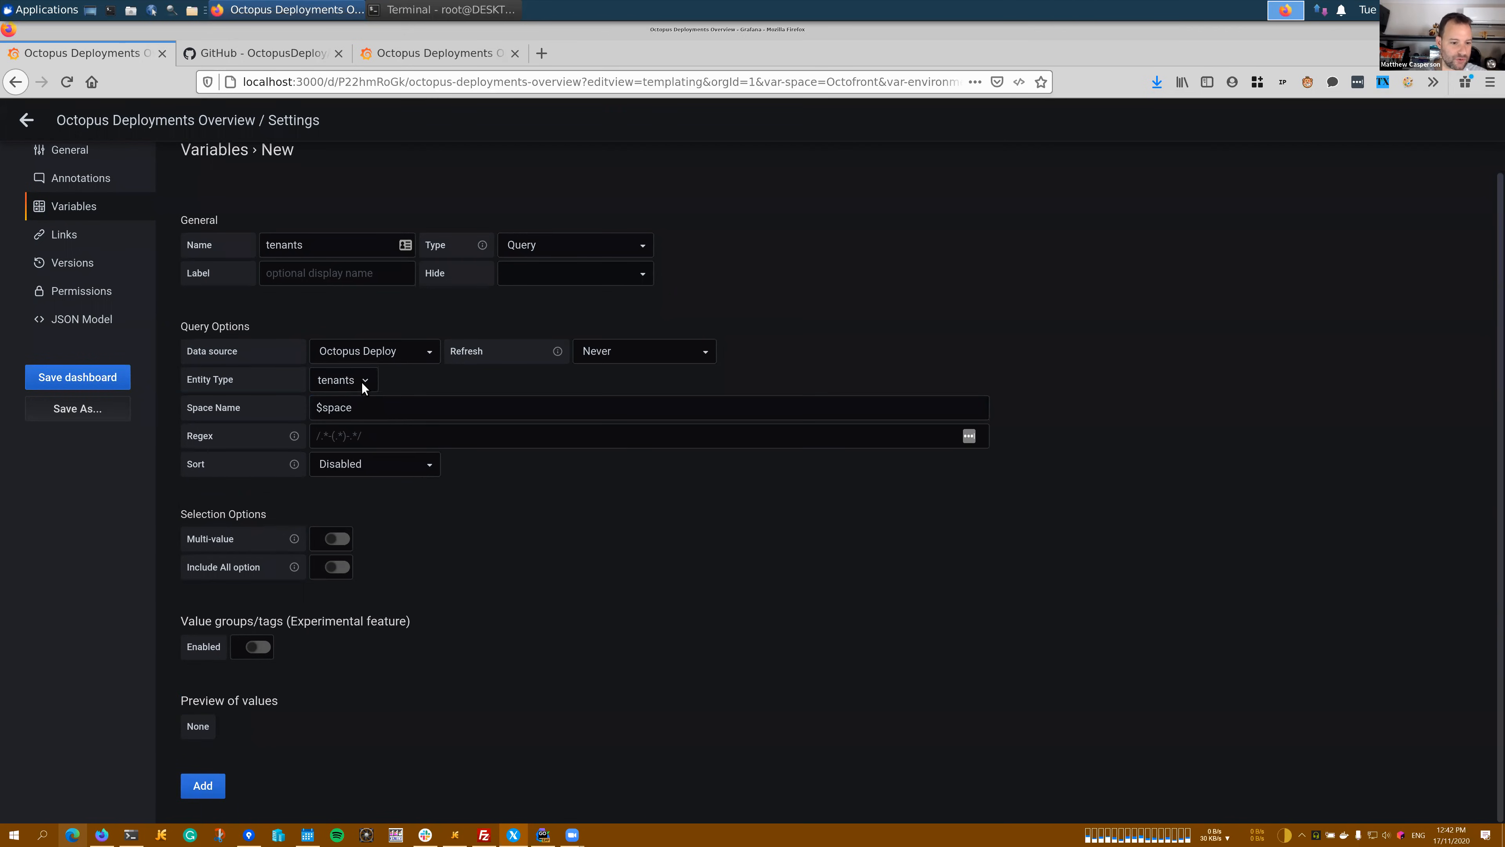
left_click(362, 382)
left_click(359, 428)
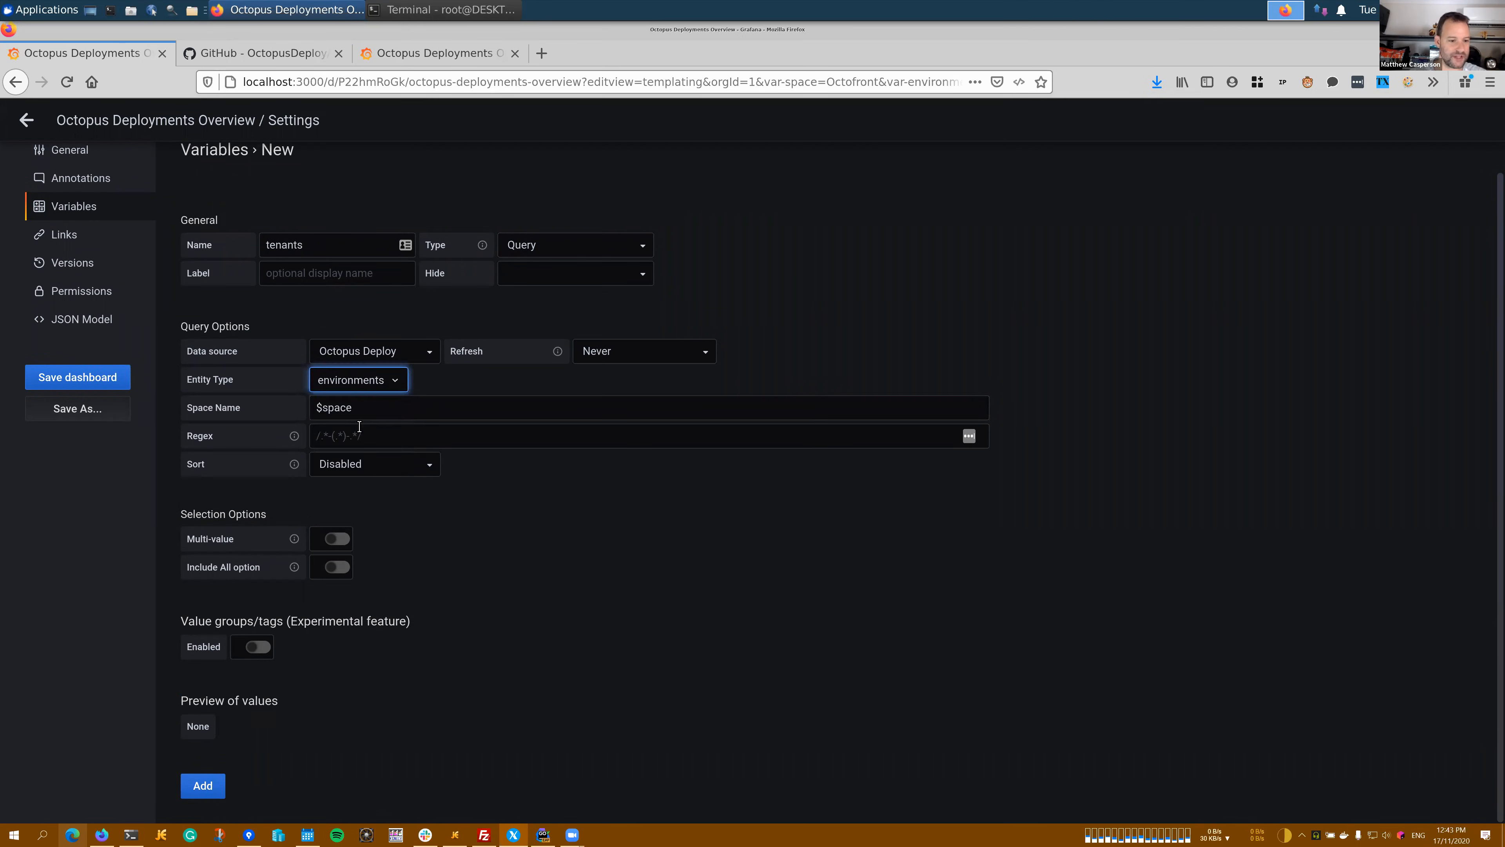
left_click(564, 531)
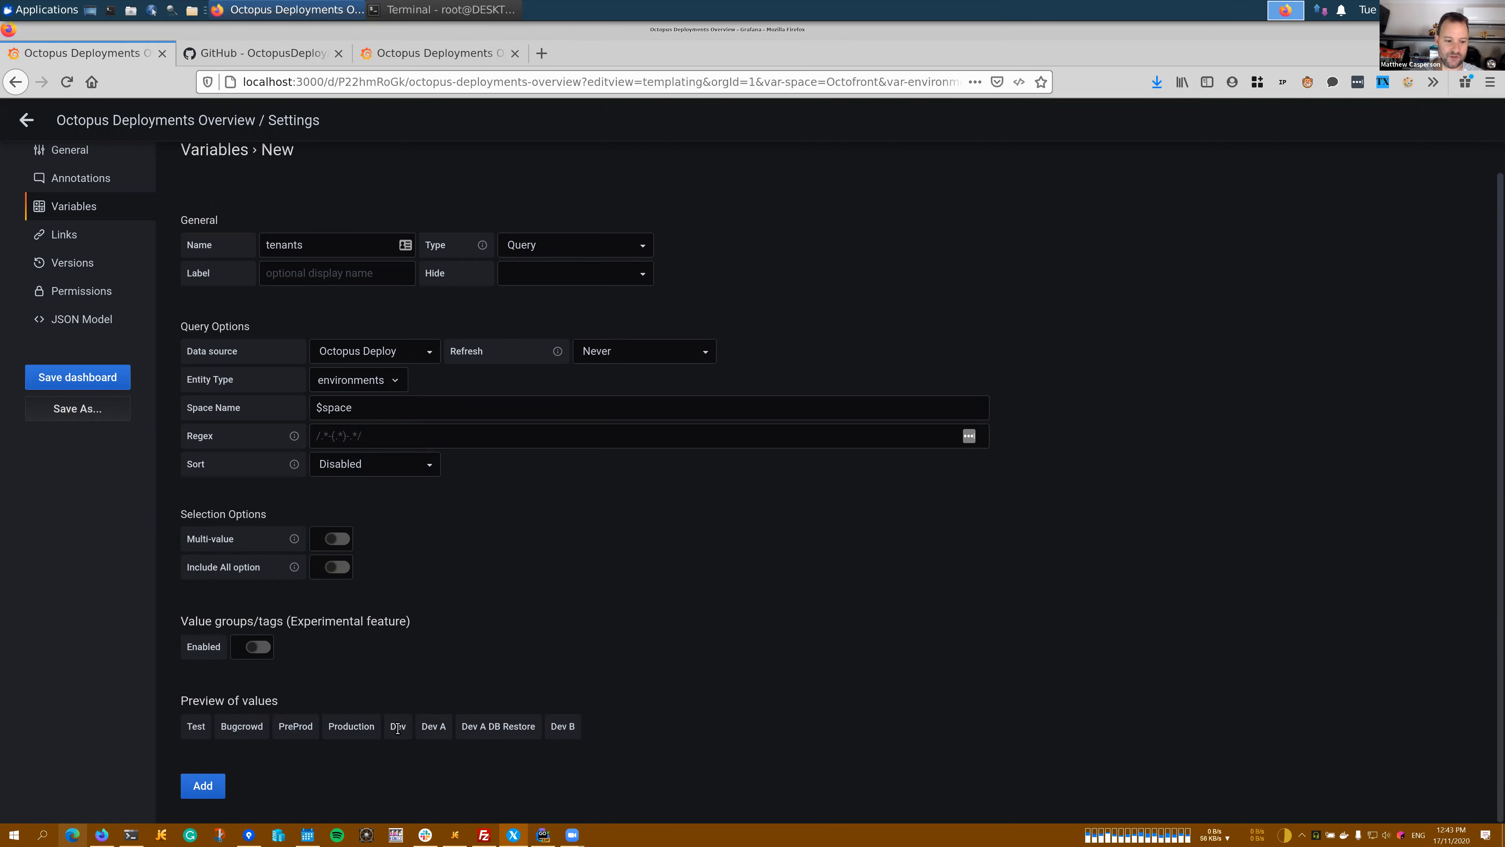
Switch the new variable's entity type to projects
left_click(392, 380)
left_click(349, 451)
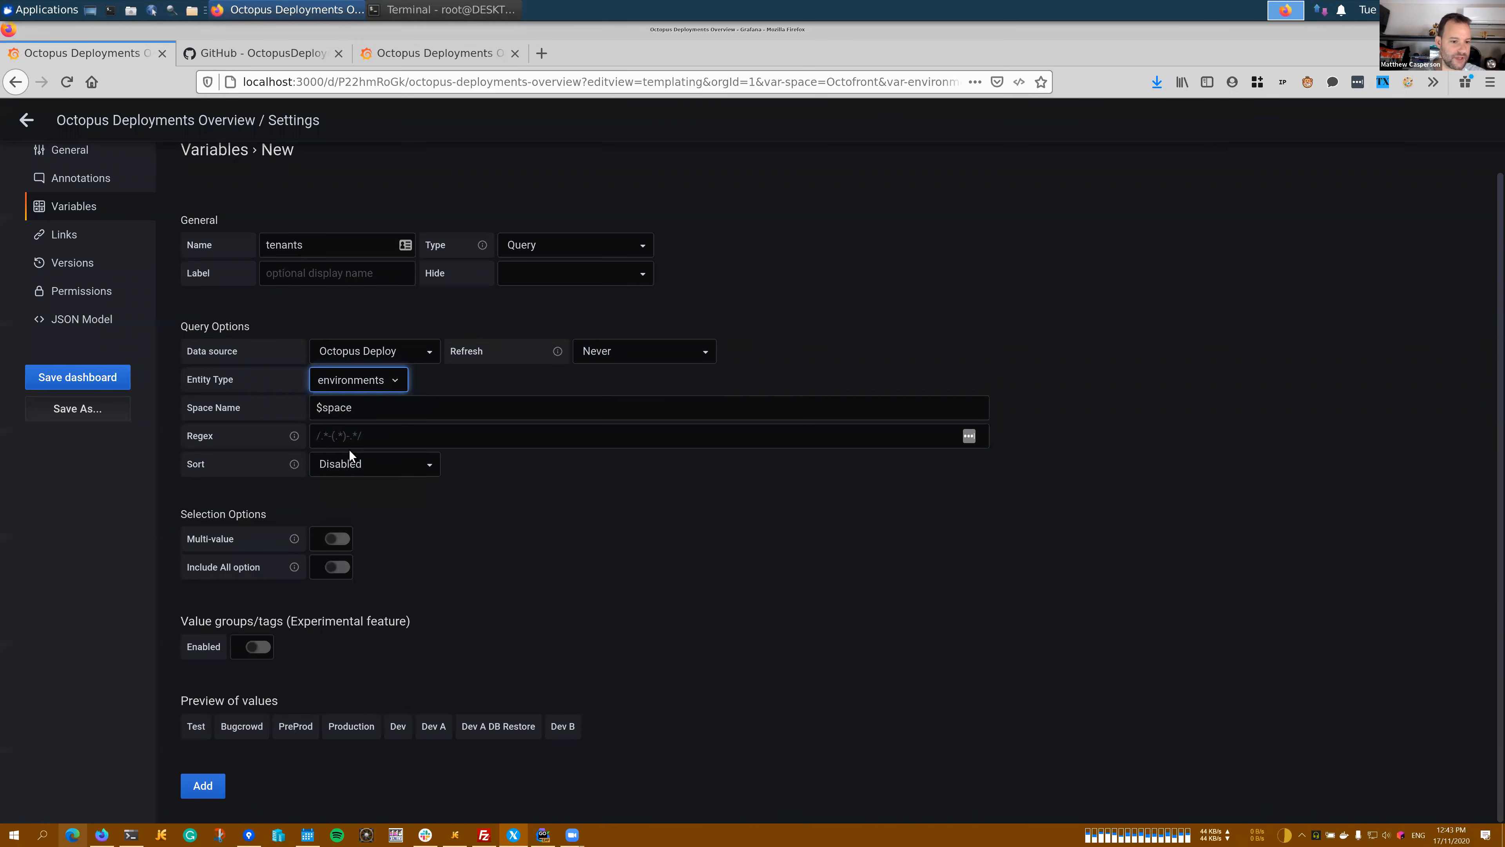
left_click(369, 379)
left_click(350, 507)
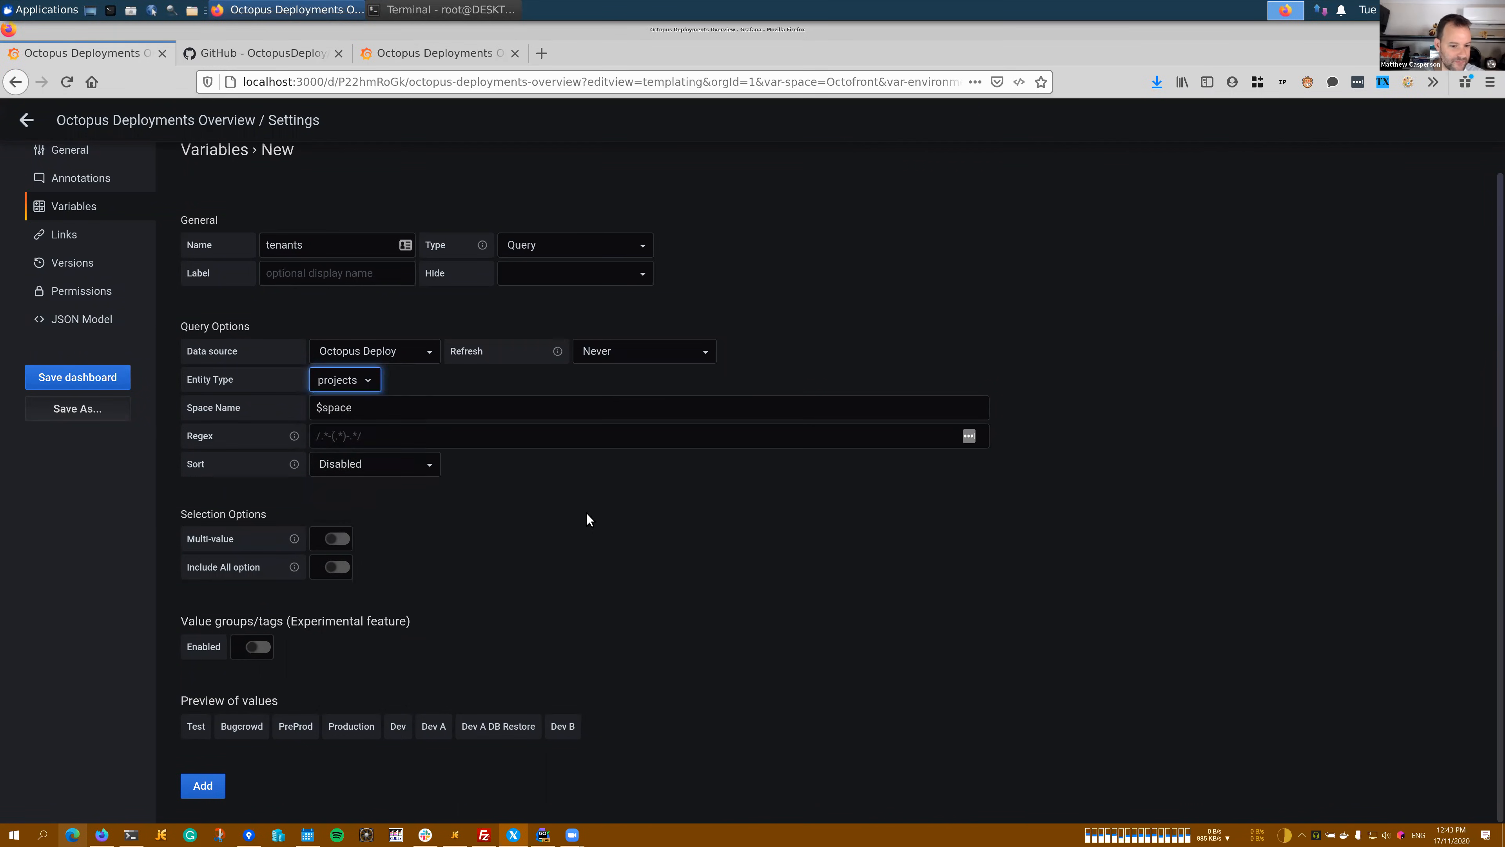
Set the new variable's entity type to channels, rename it channels and add it to the dashboard
left_click(359, 384)
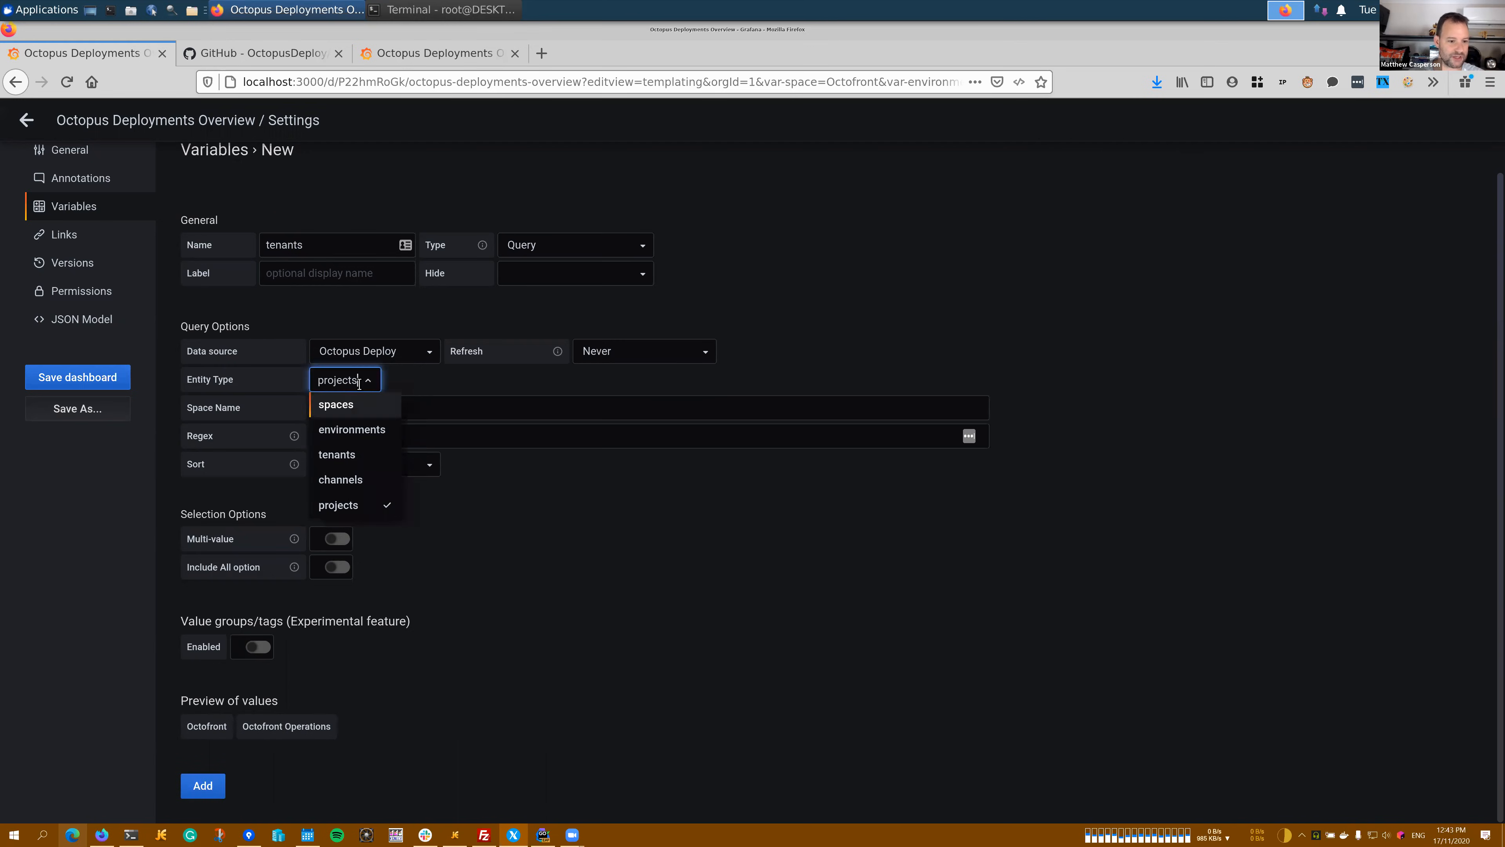
left_click(351, 480)
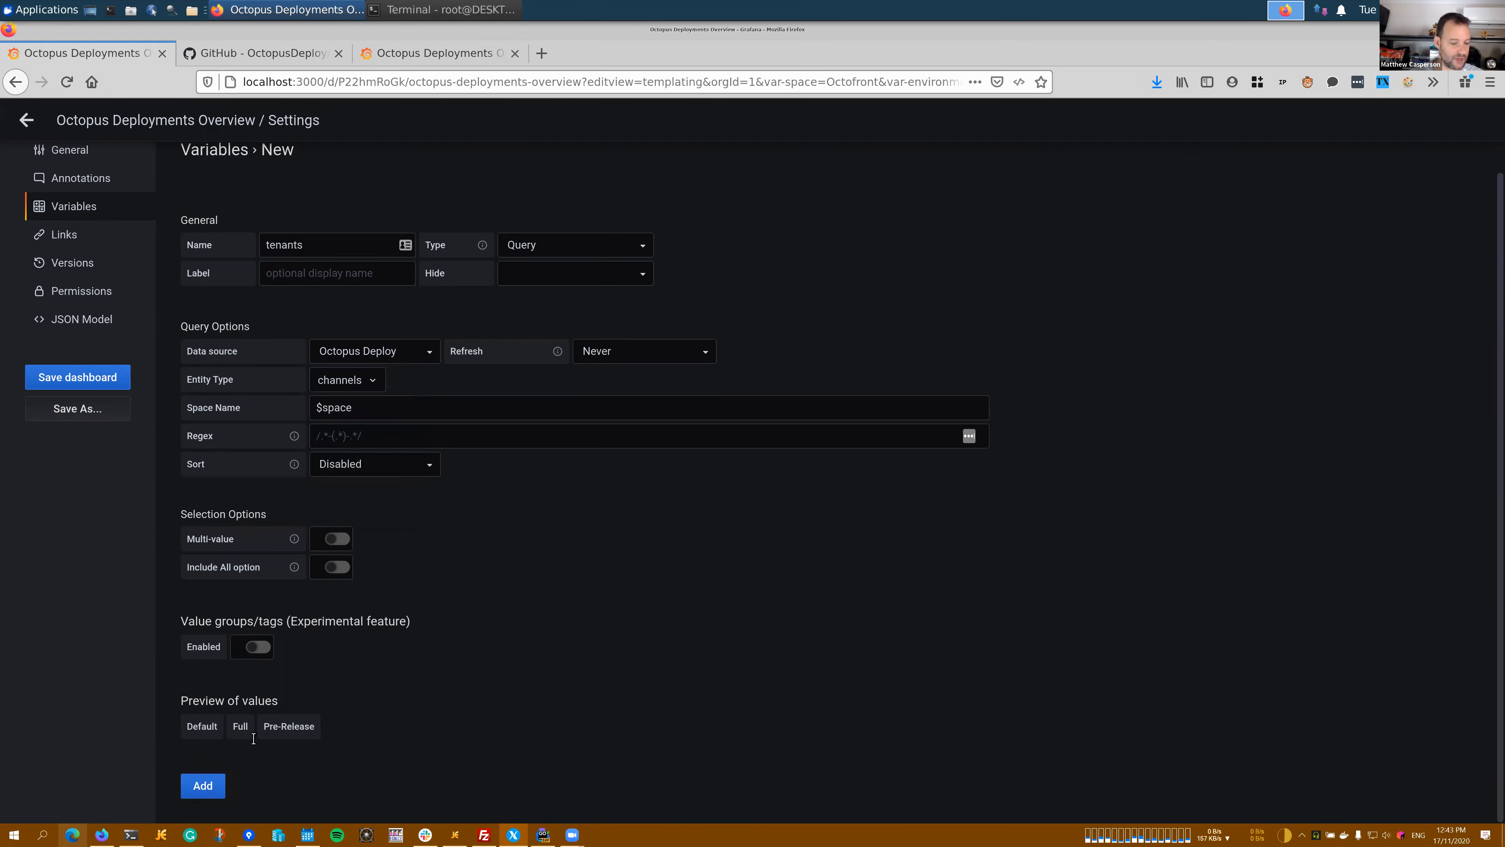
double_click(293, 245)
type("channels")
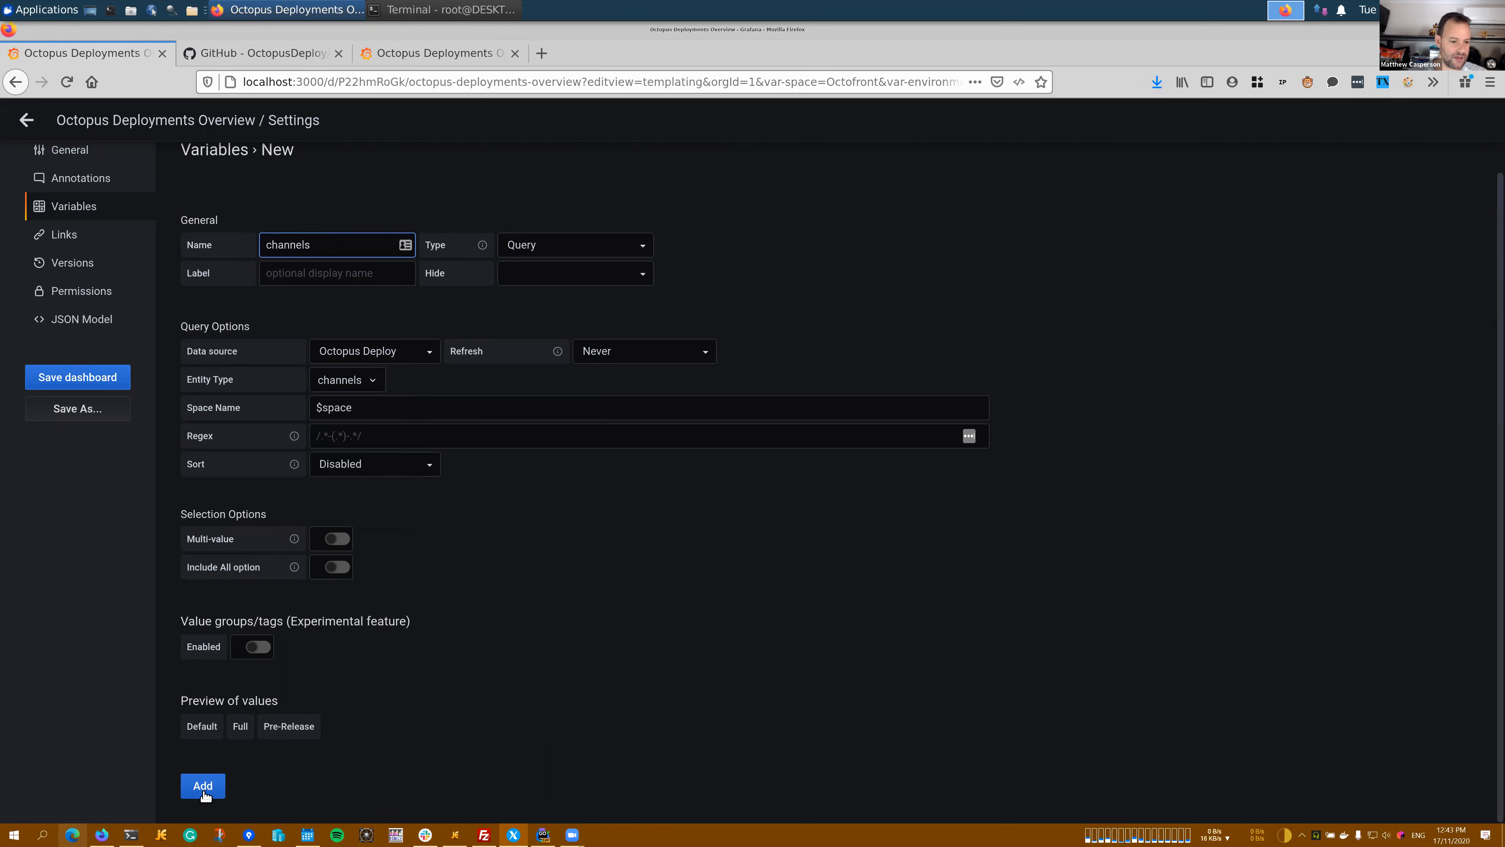
left_click(204, 789)
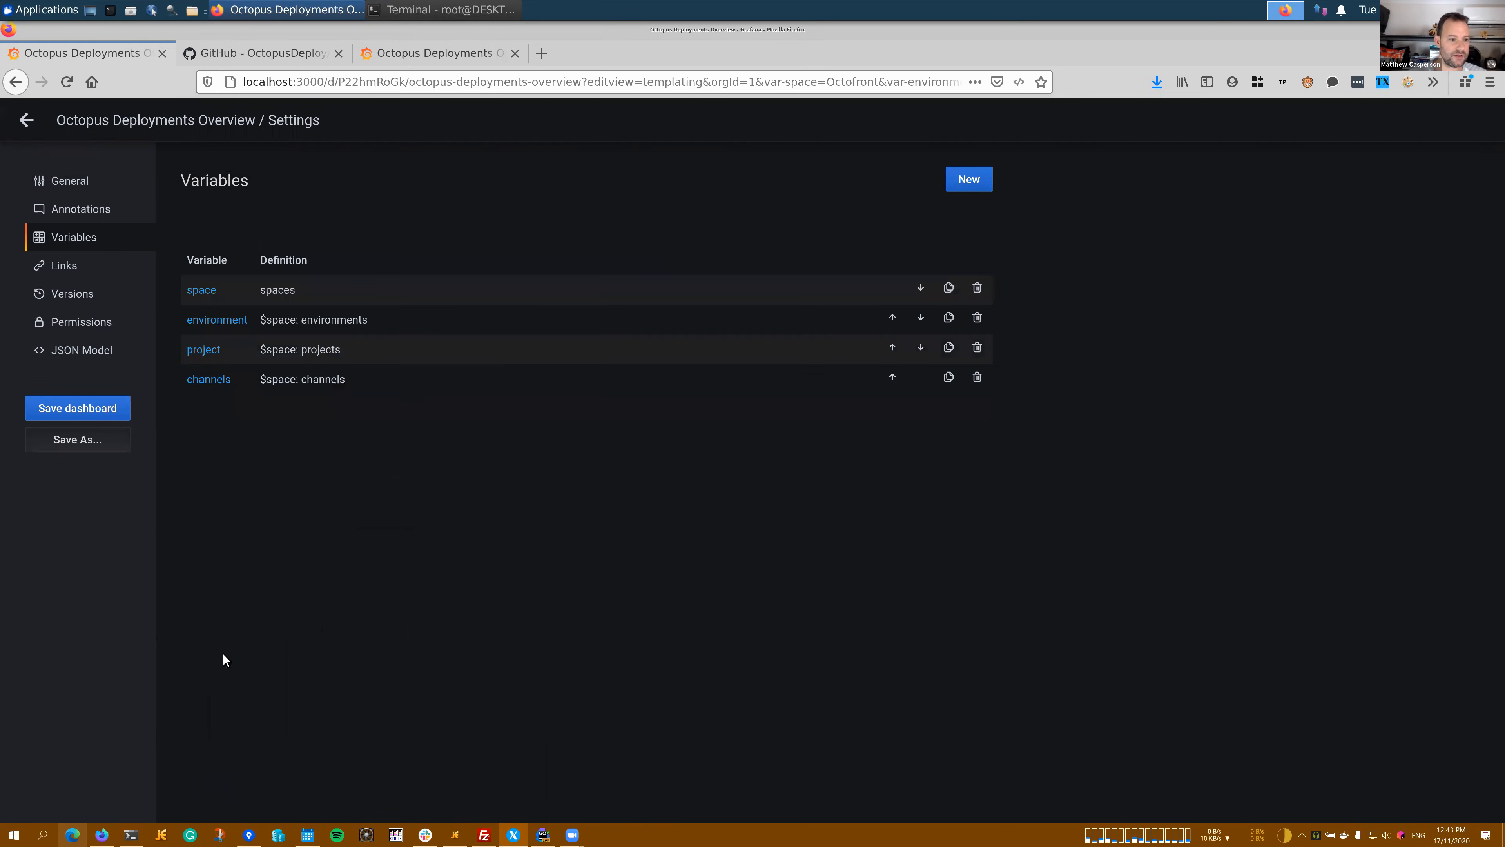
Return to the dashboard and view the values offered by the channels variable
left_click(27, 120)
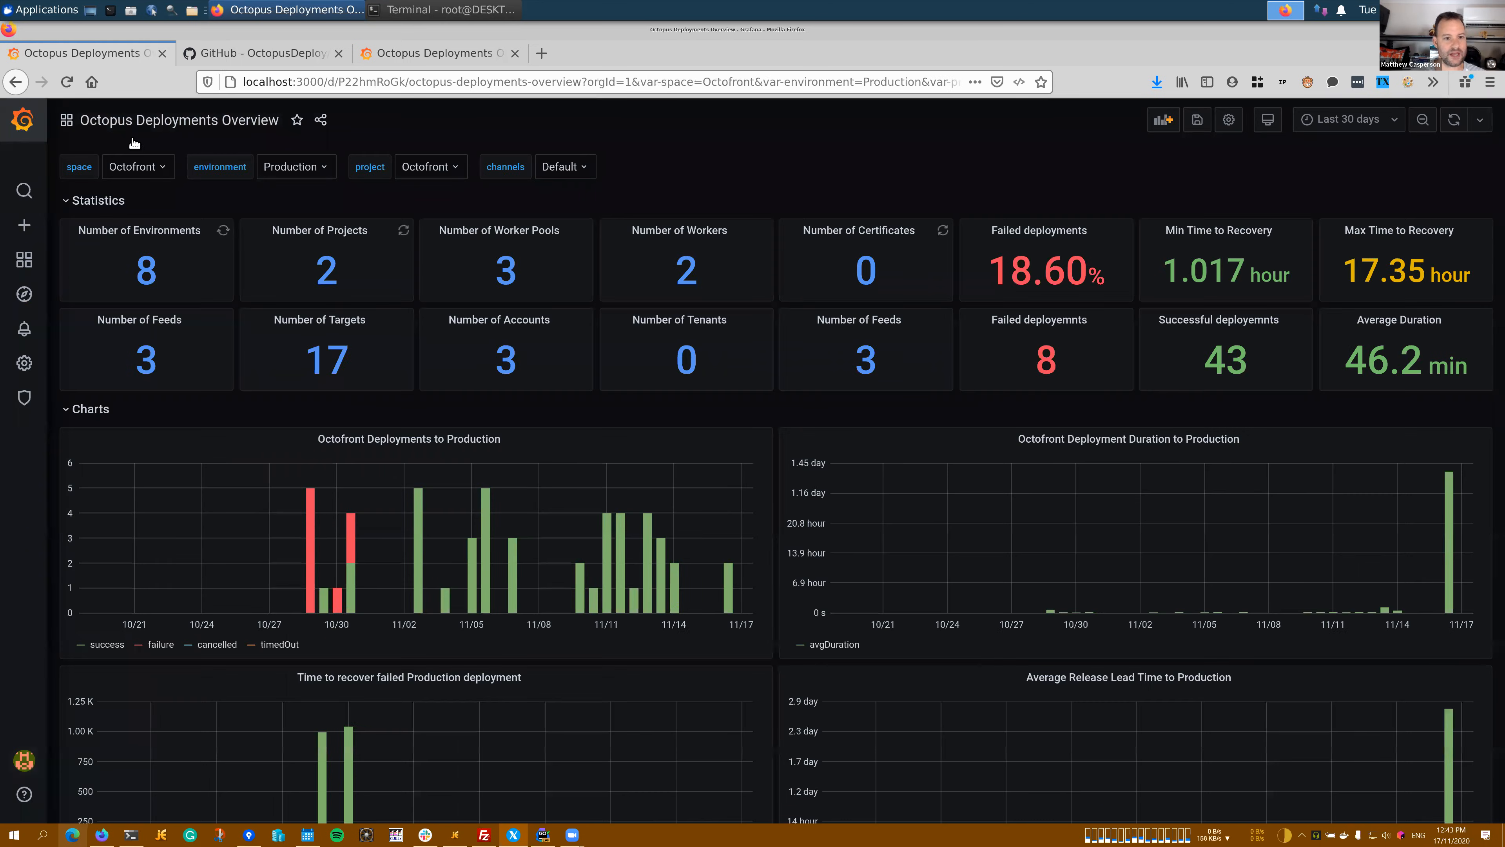
left_click(578, 167)
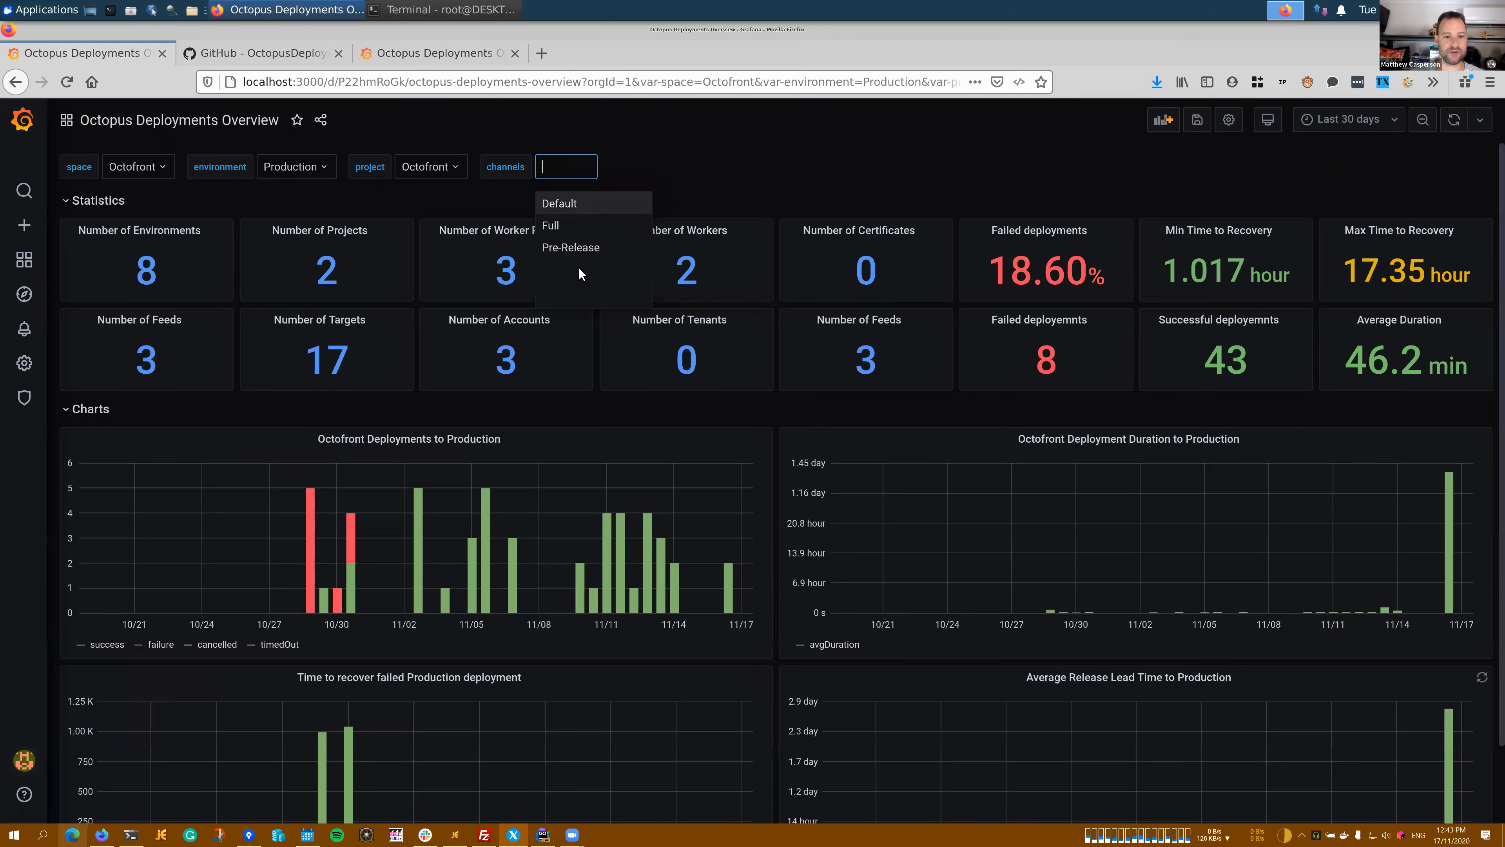
left_click(645, 168)
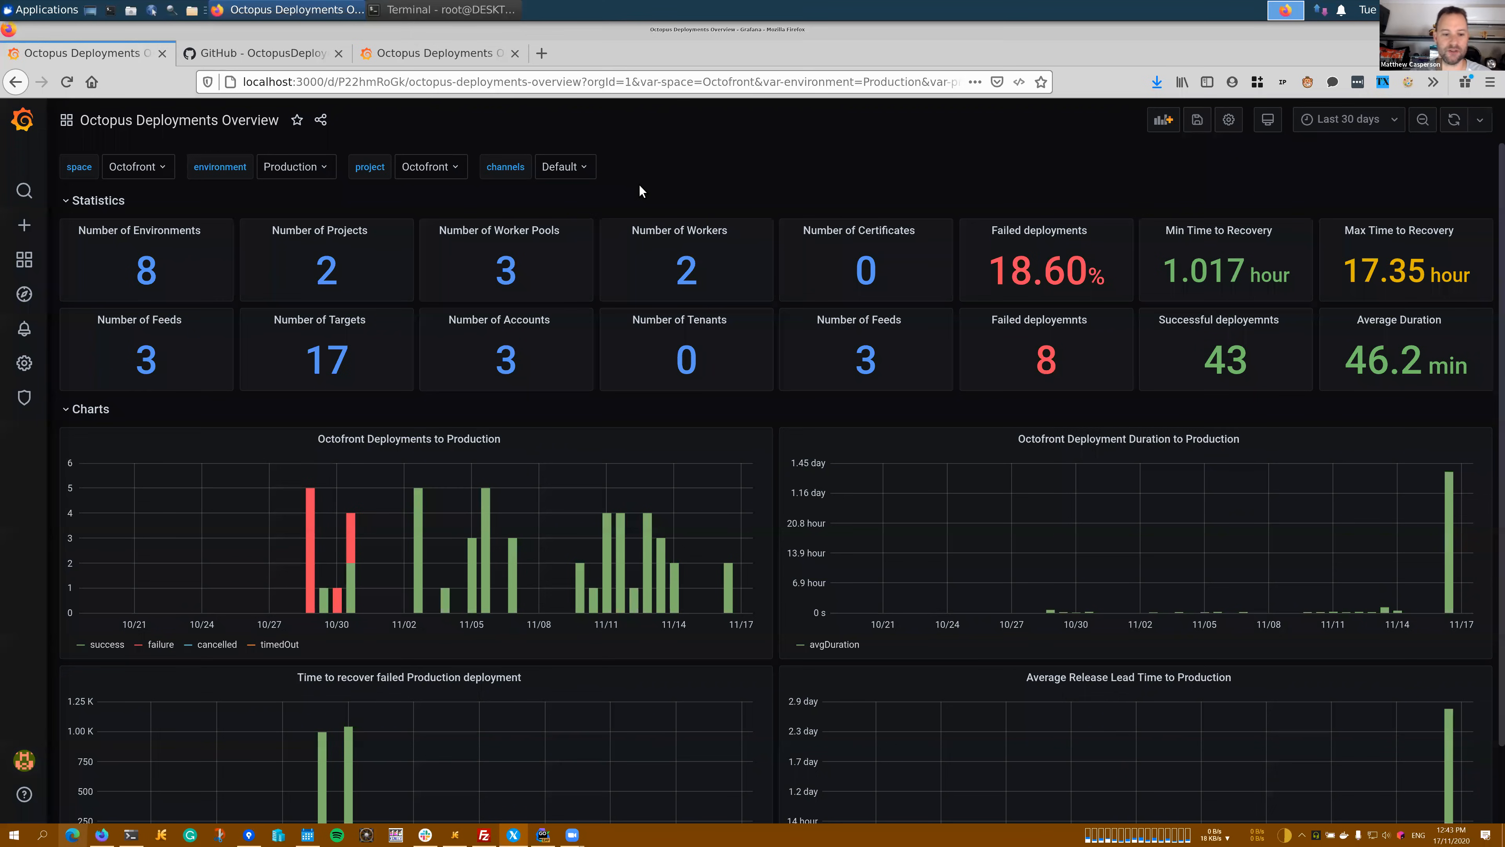
Try a $channel channel name filter in the Octofront Deployments to Production panel's query, clear it and return to the dashboard
left_click(508, 439)
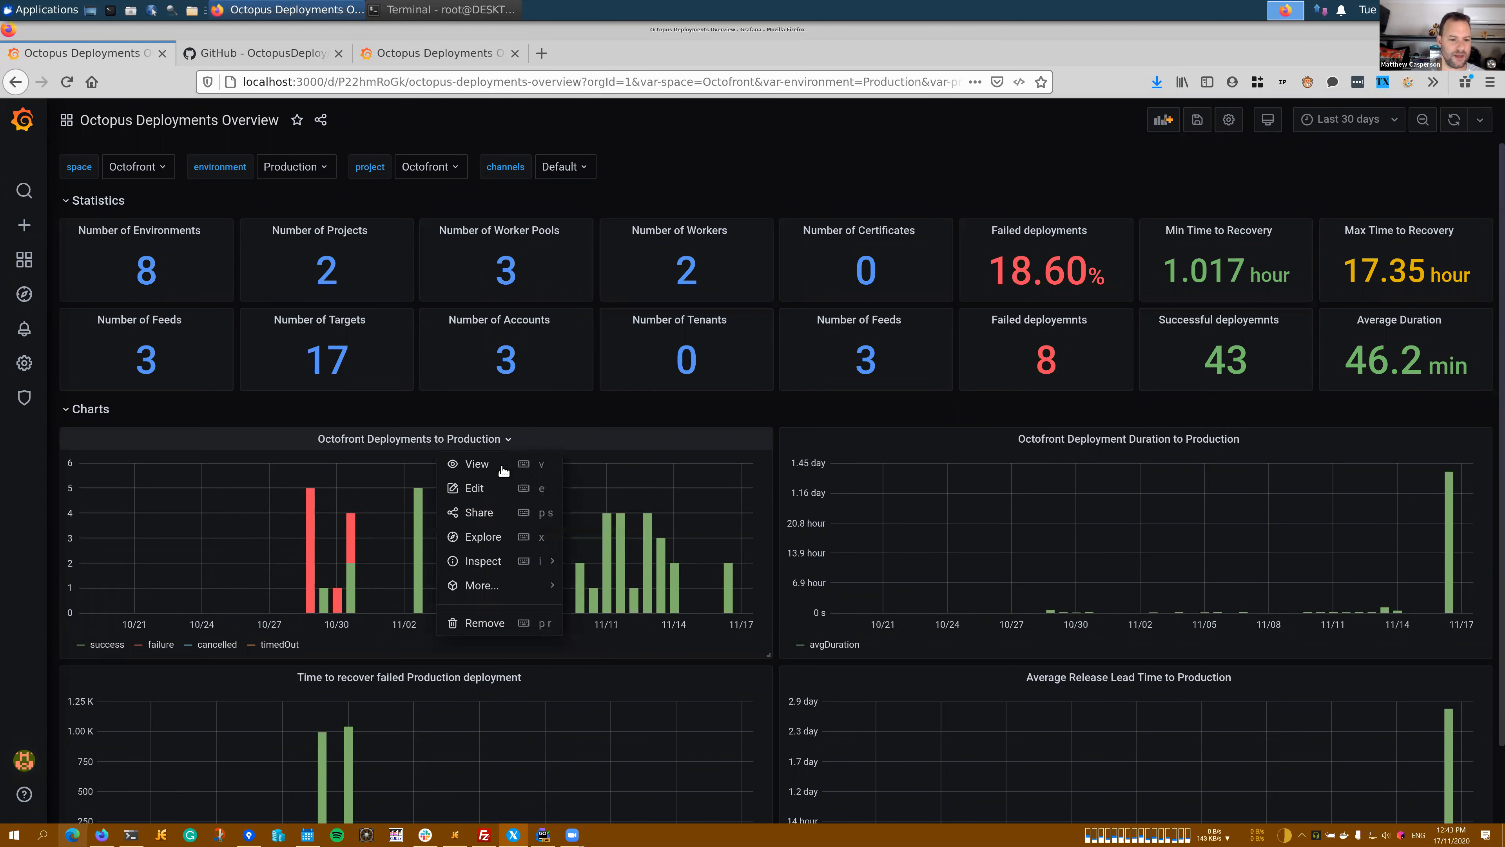
left_click(483, 488)
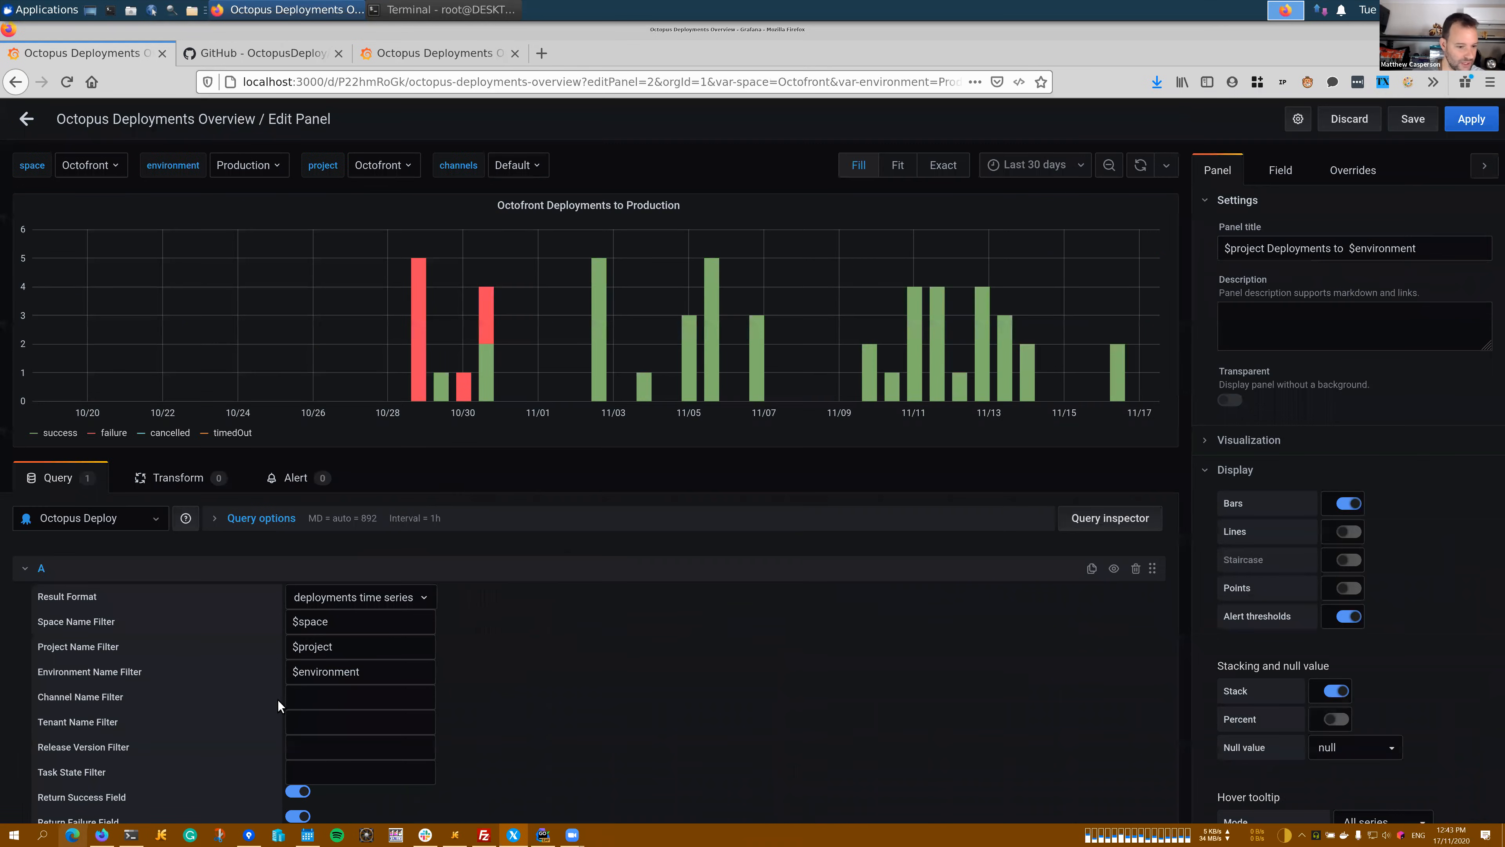
left_click(298, 694)
type("$channel")
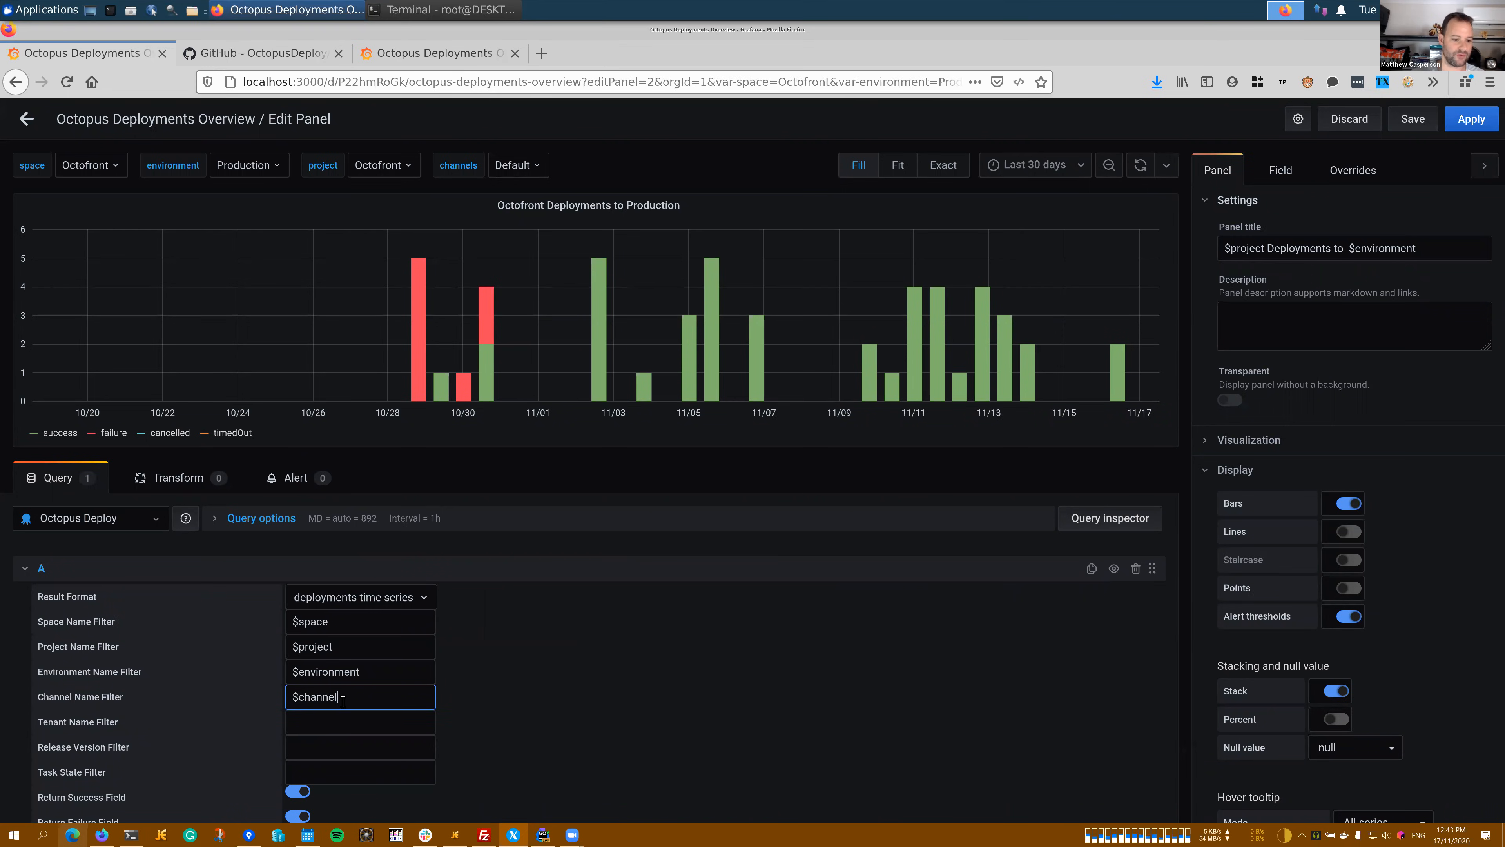
left_click_drag(339, 699, 287, 699)
key("BackSpace")
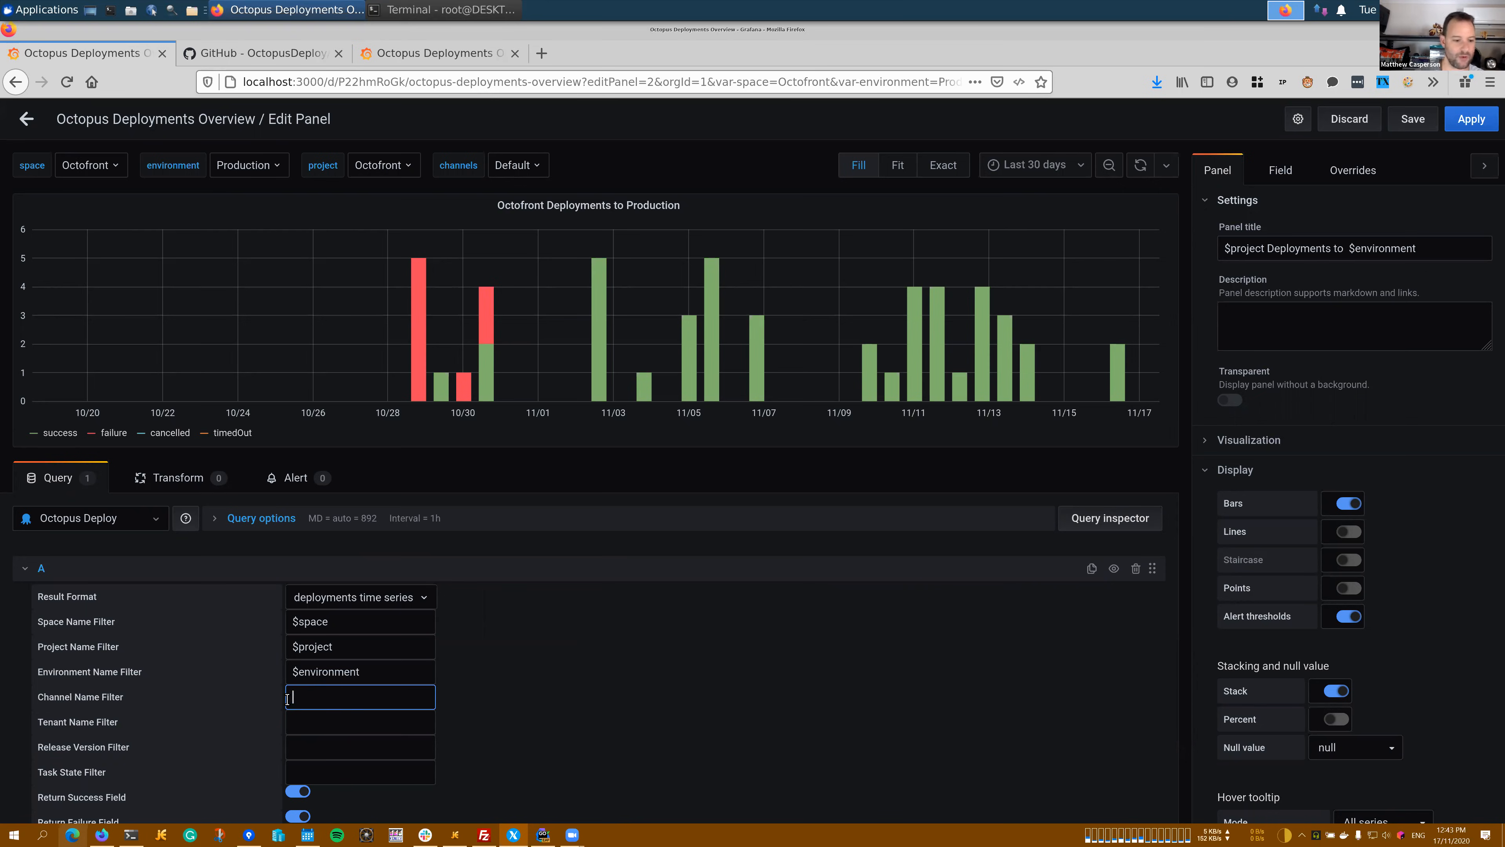
left_click(25, 121)
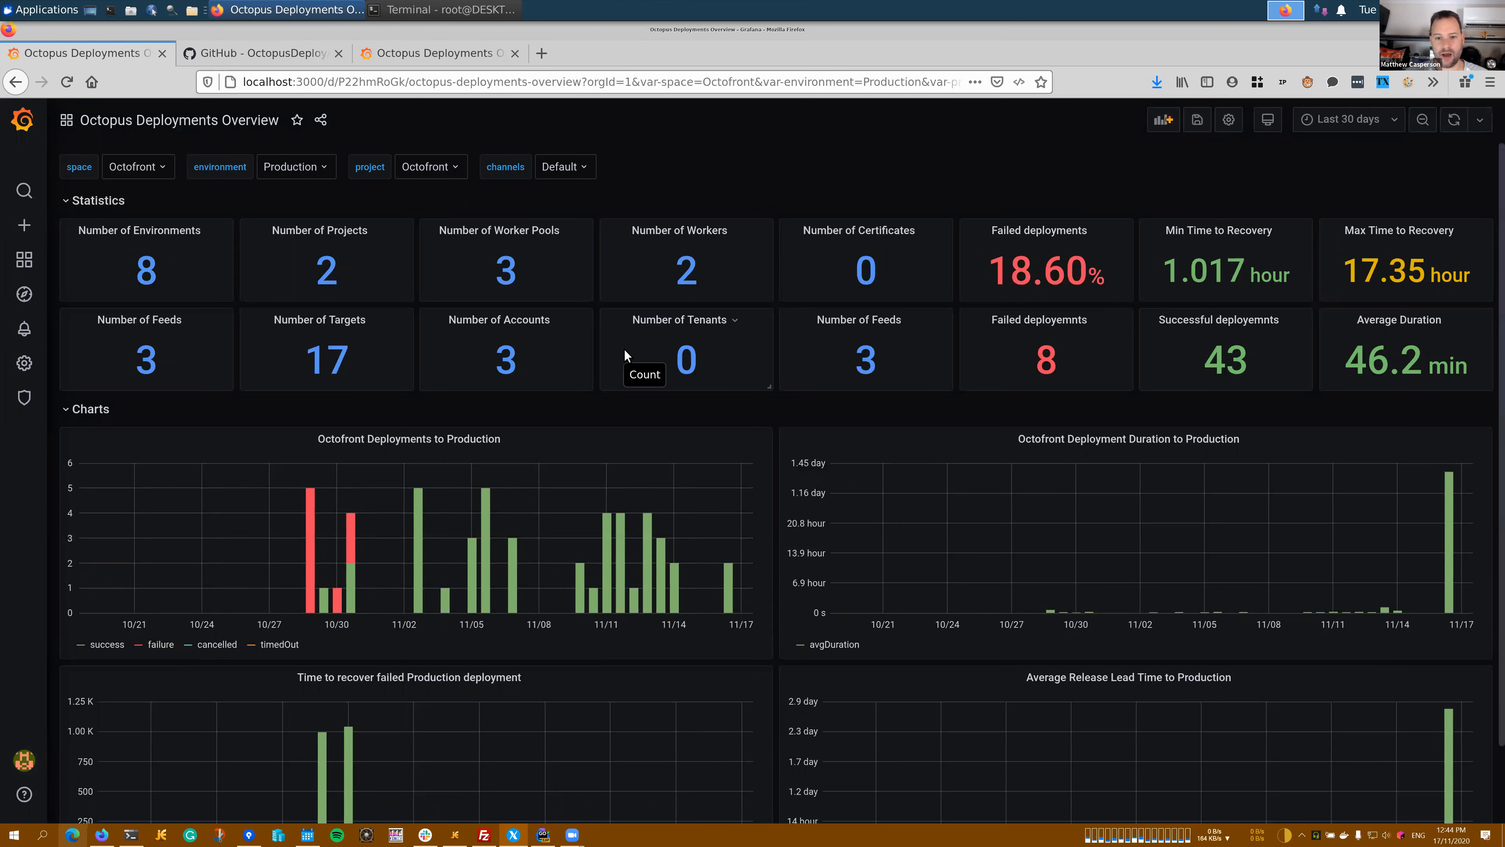
Open the Octofront Deployments to Production panel for editing and review its query filters and panel settings
left_click(510, 442)
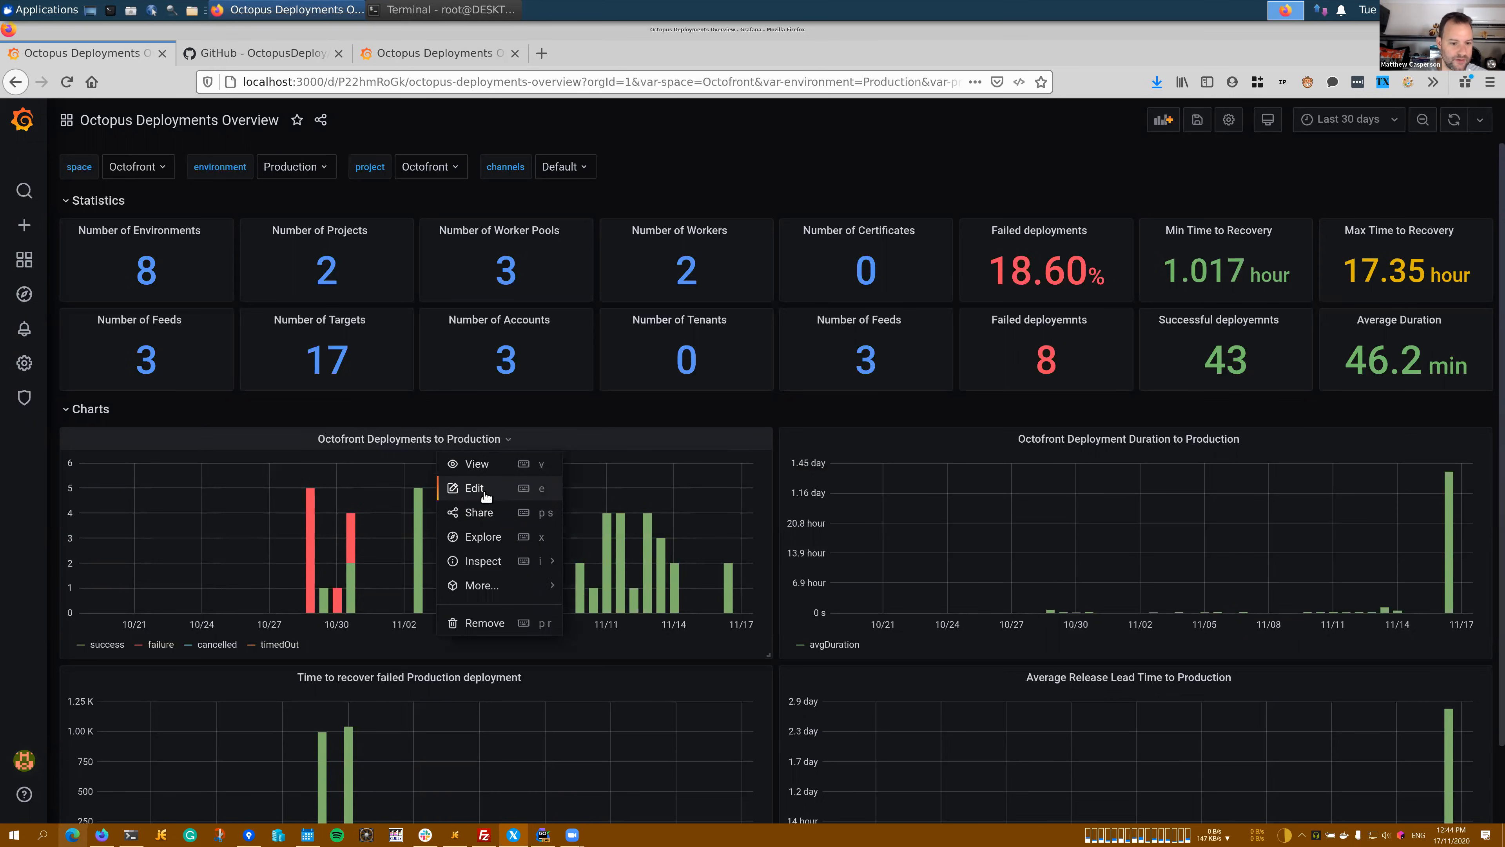
left_click(484, 491)
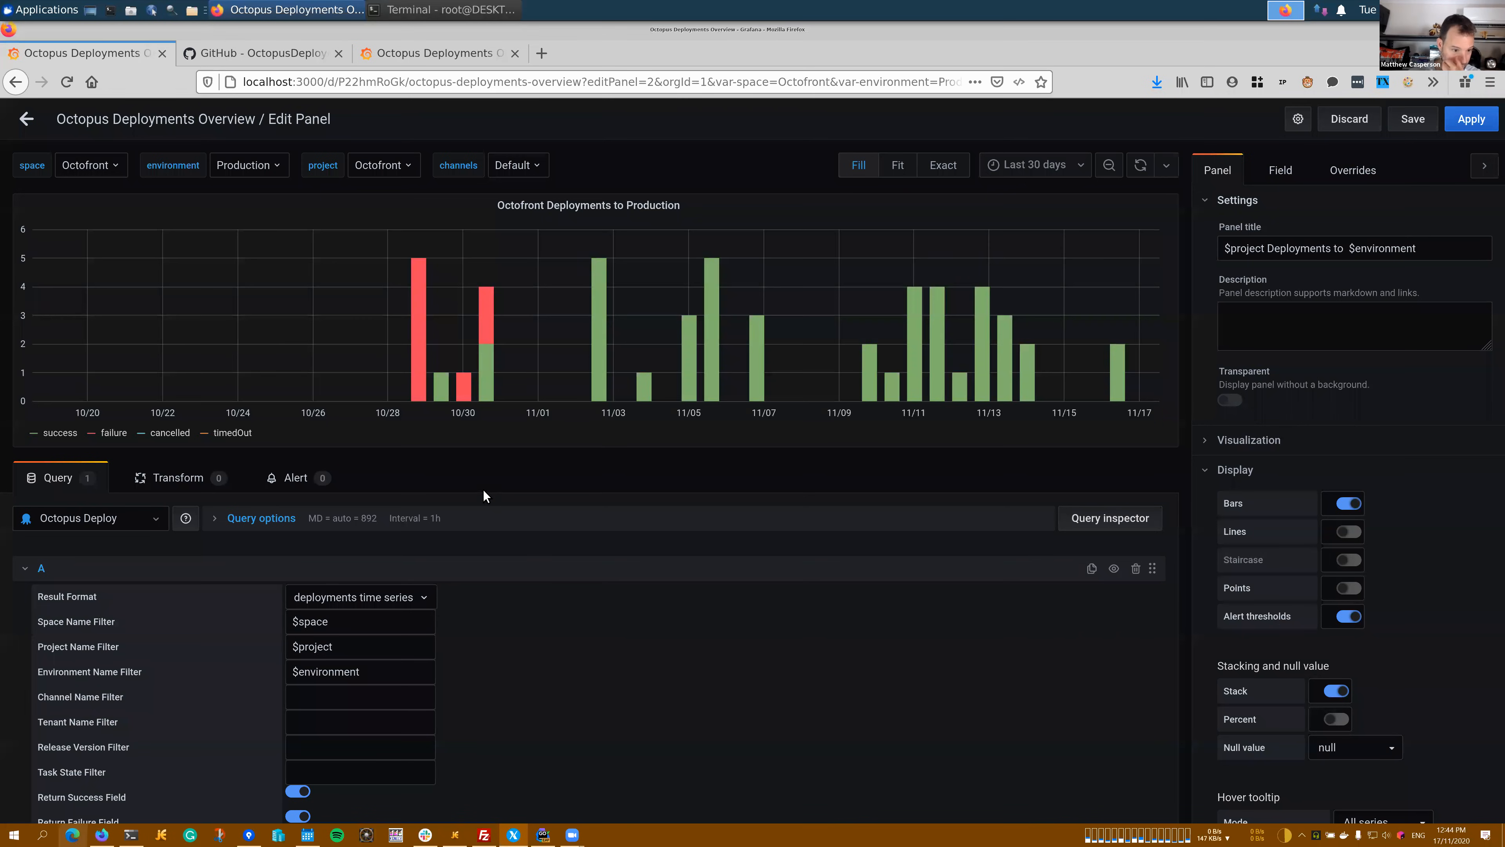
scroll(563, 600, "down", 4)
scroll(563, 601, "up", 3)
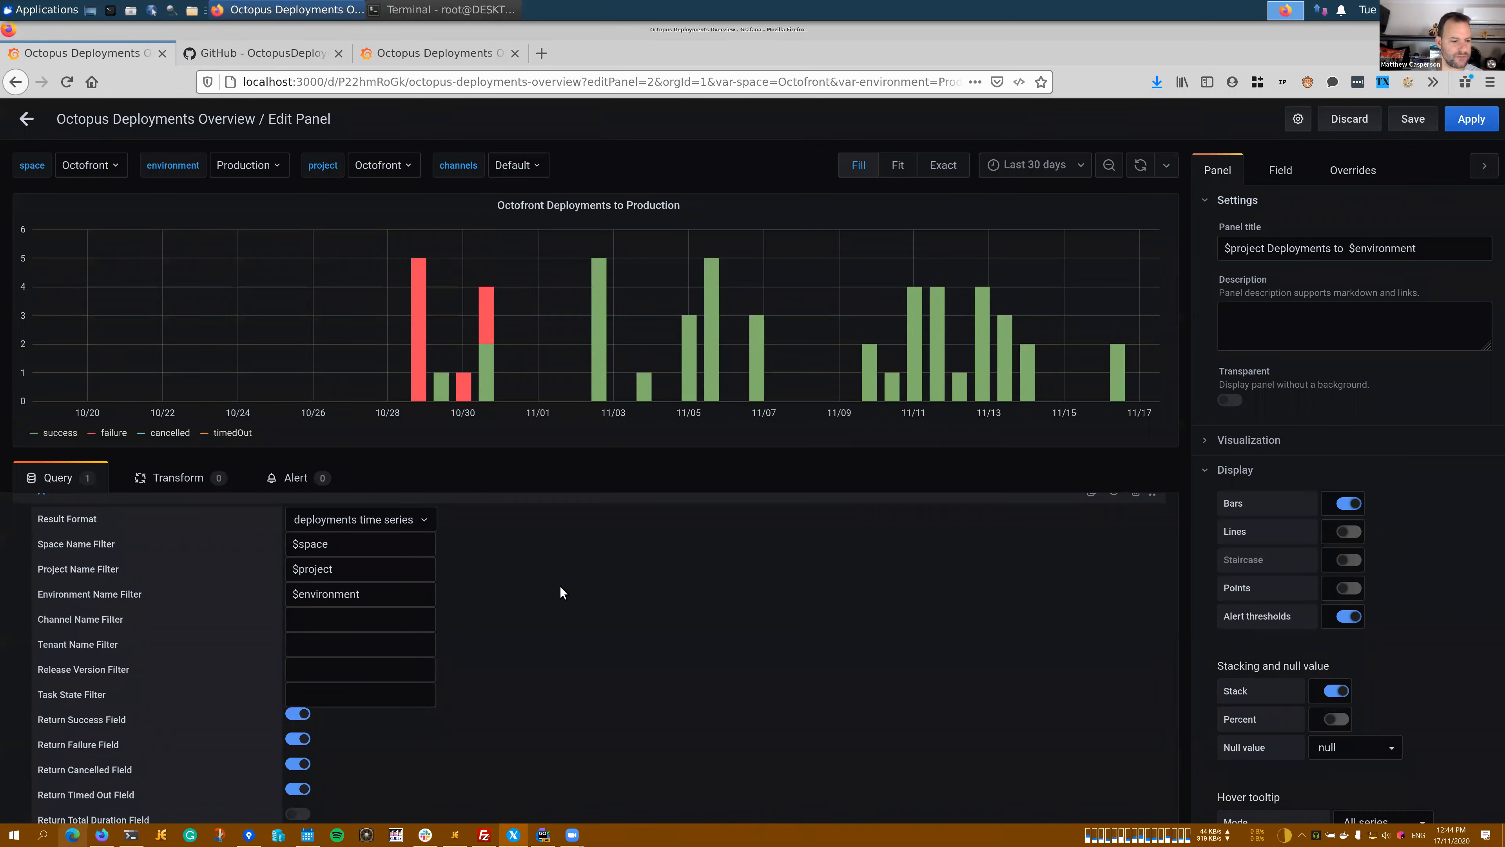
scroll(560, 586, "up", 1)
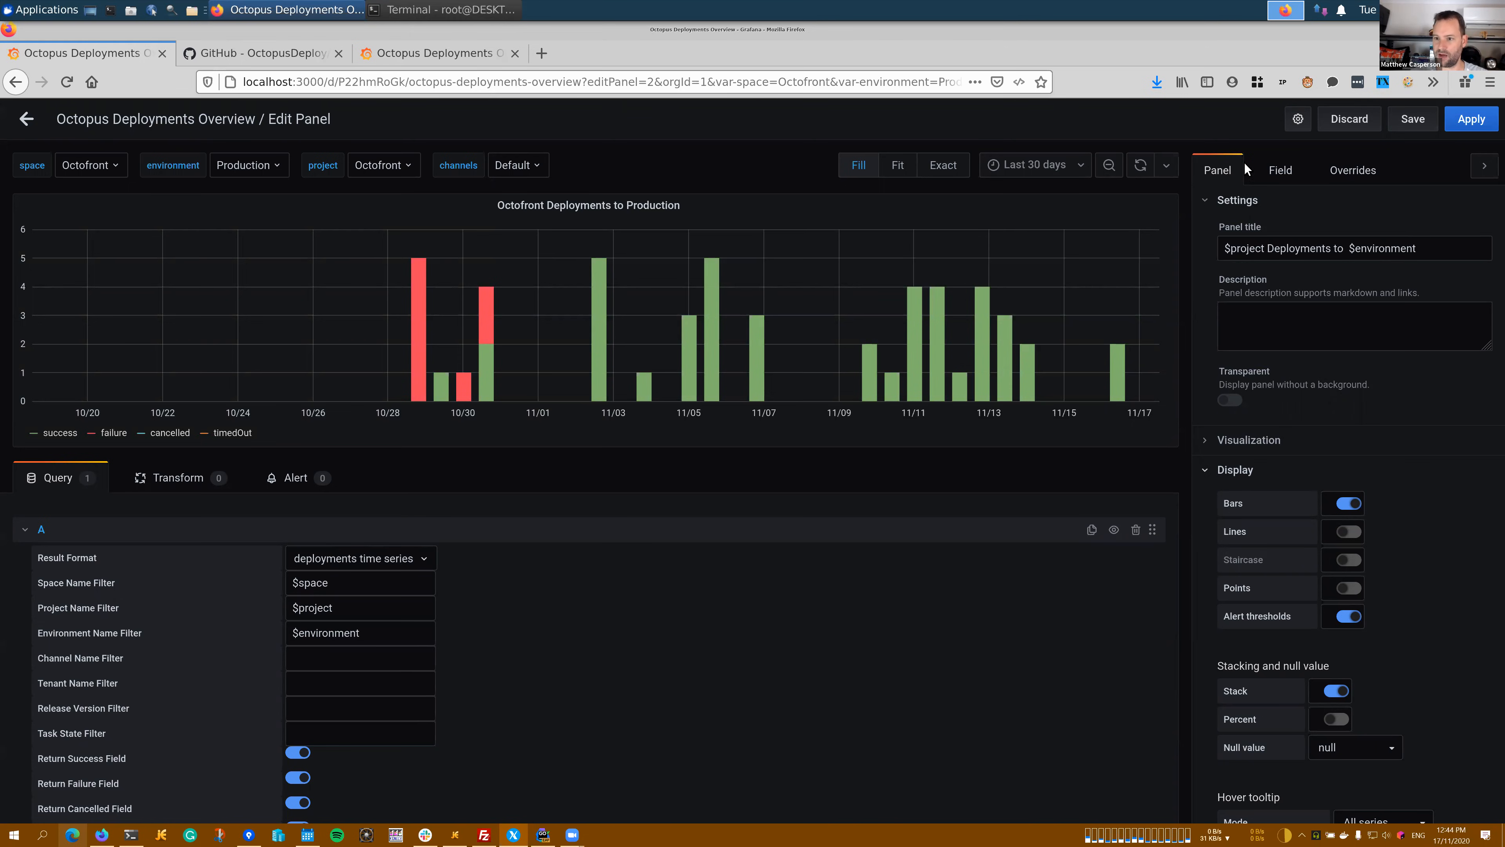
left_click(1281, 170)
left_click(1232, 178)
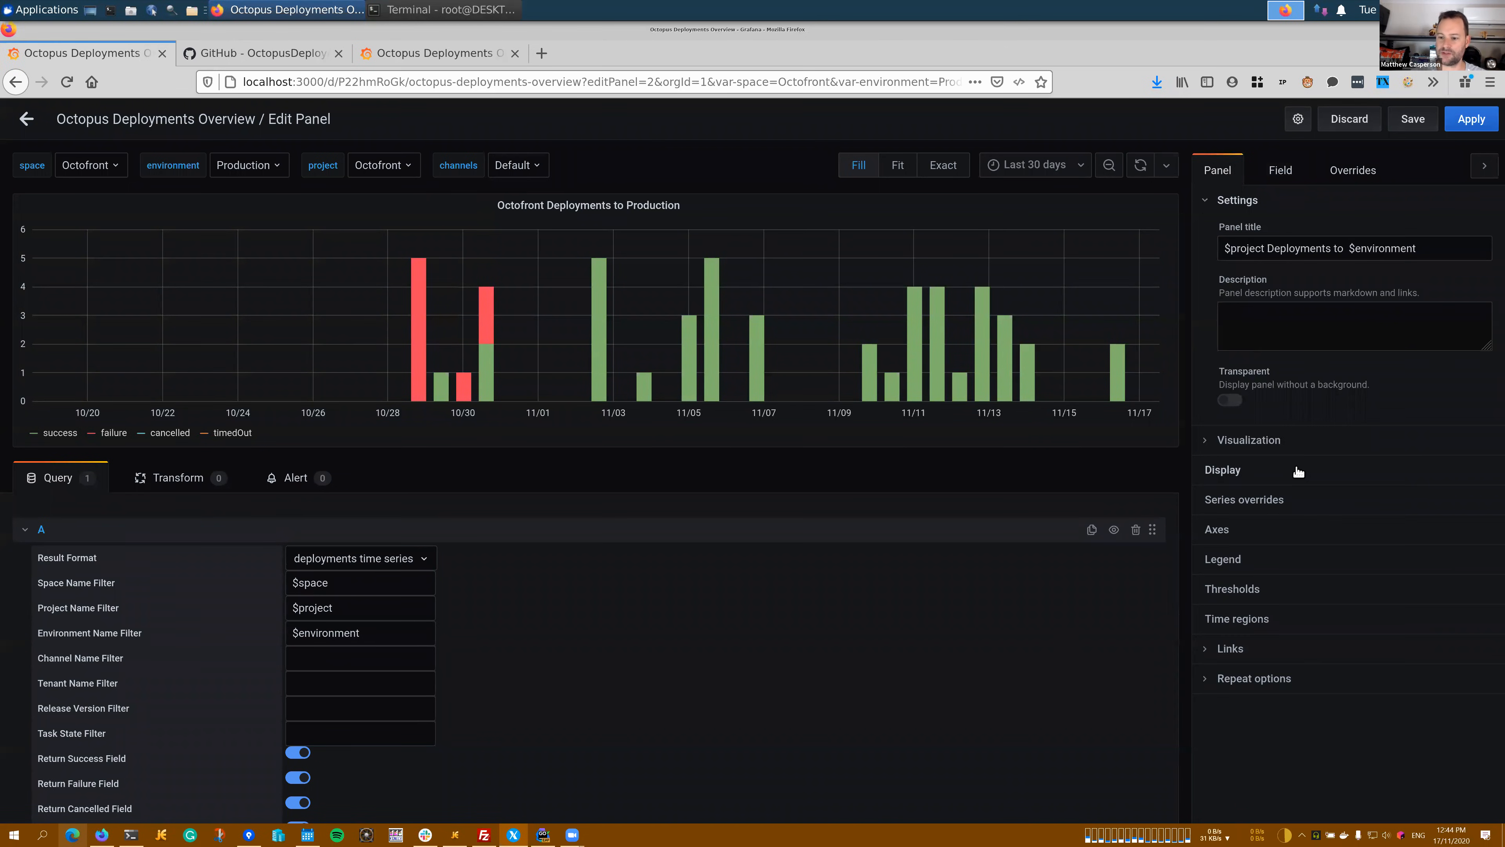
mouse_move(483, 389)
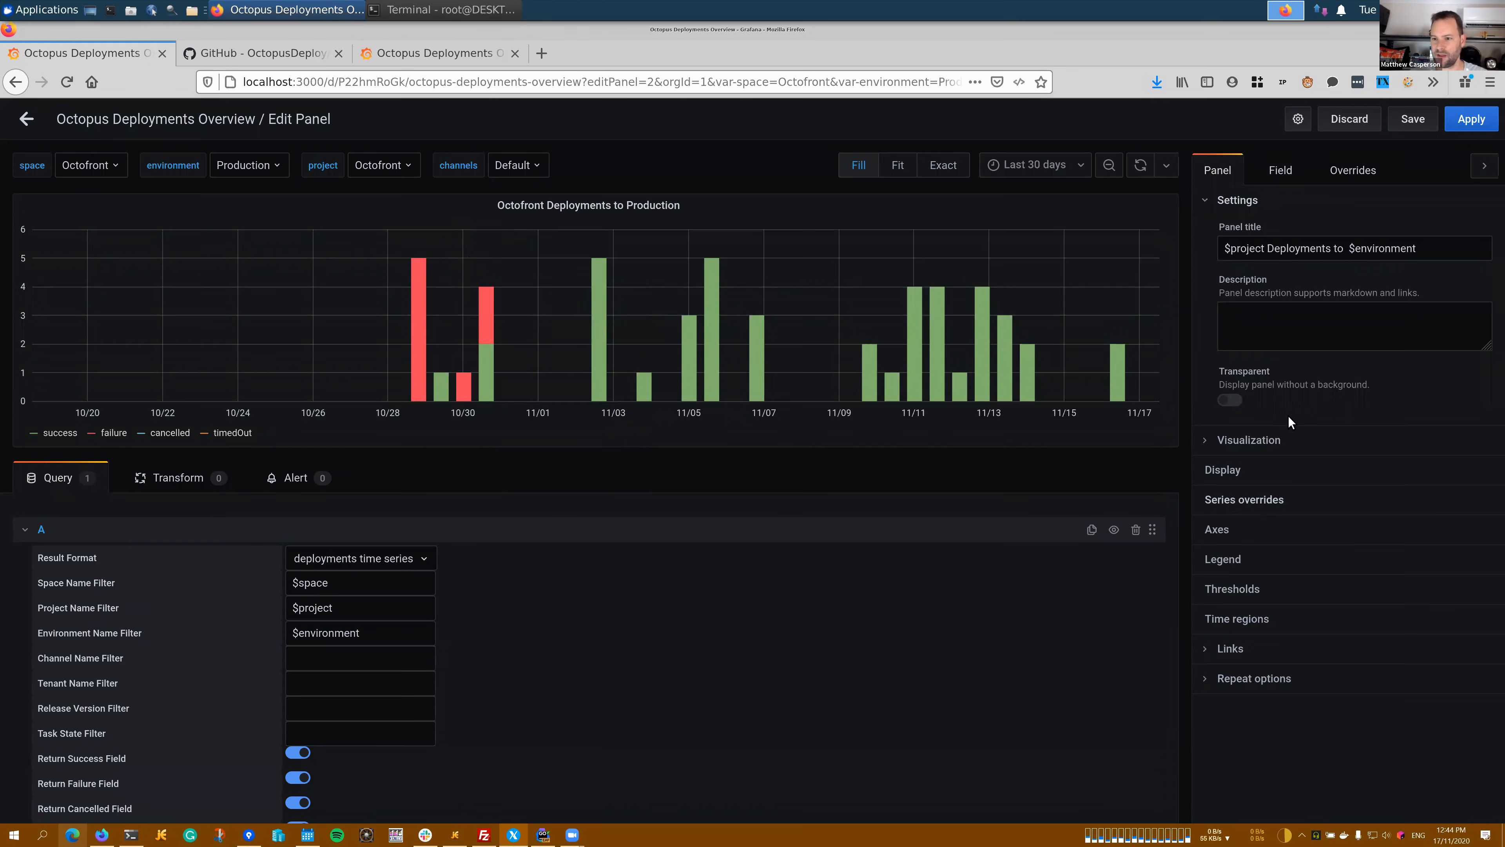
Switch the panel's visualization to Table, look through its deployment rows and switch back to Graph
left_click(1237, 444)
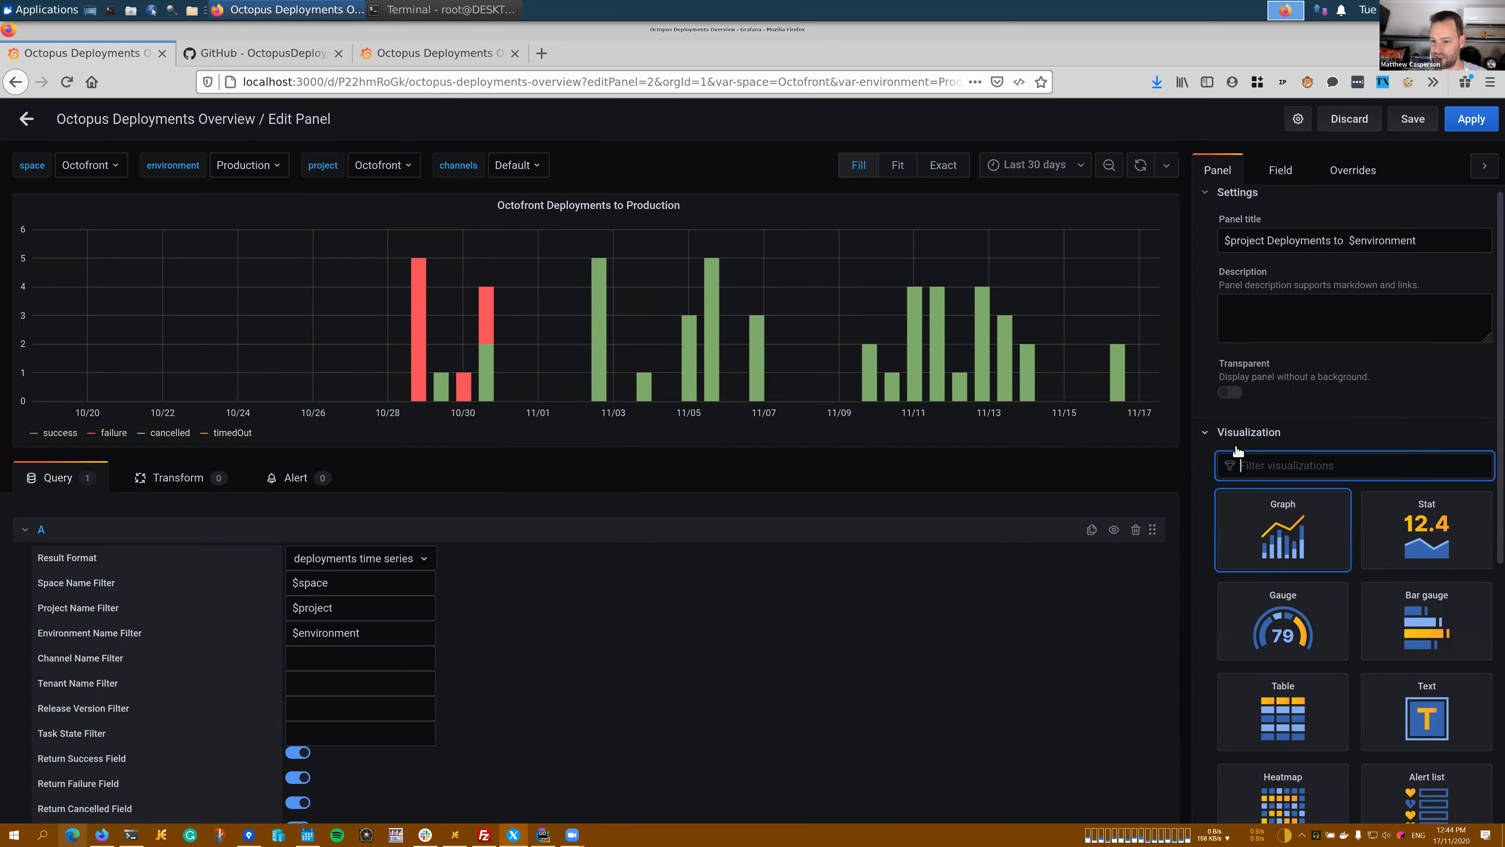
scroll(1292, 570, "down", 2)
left_click(1292, 575)
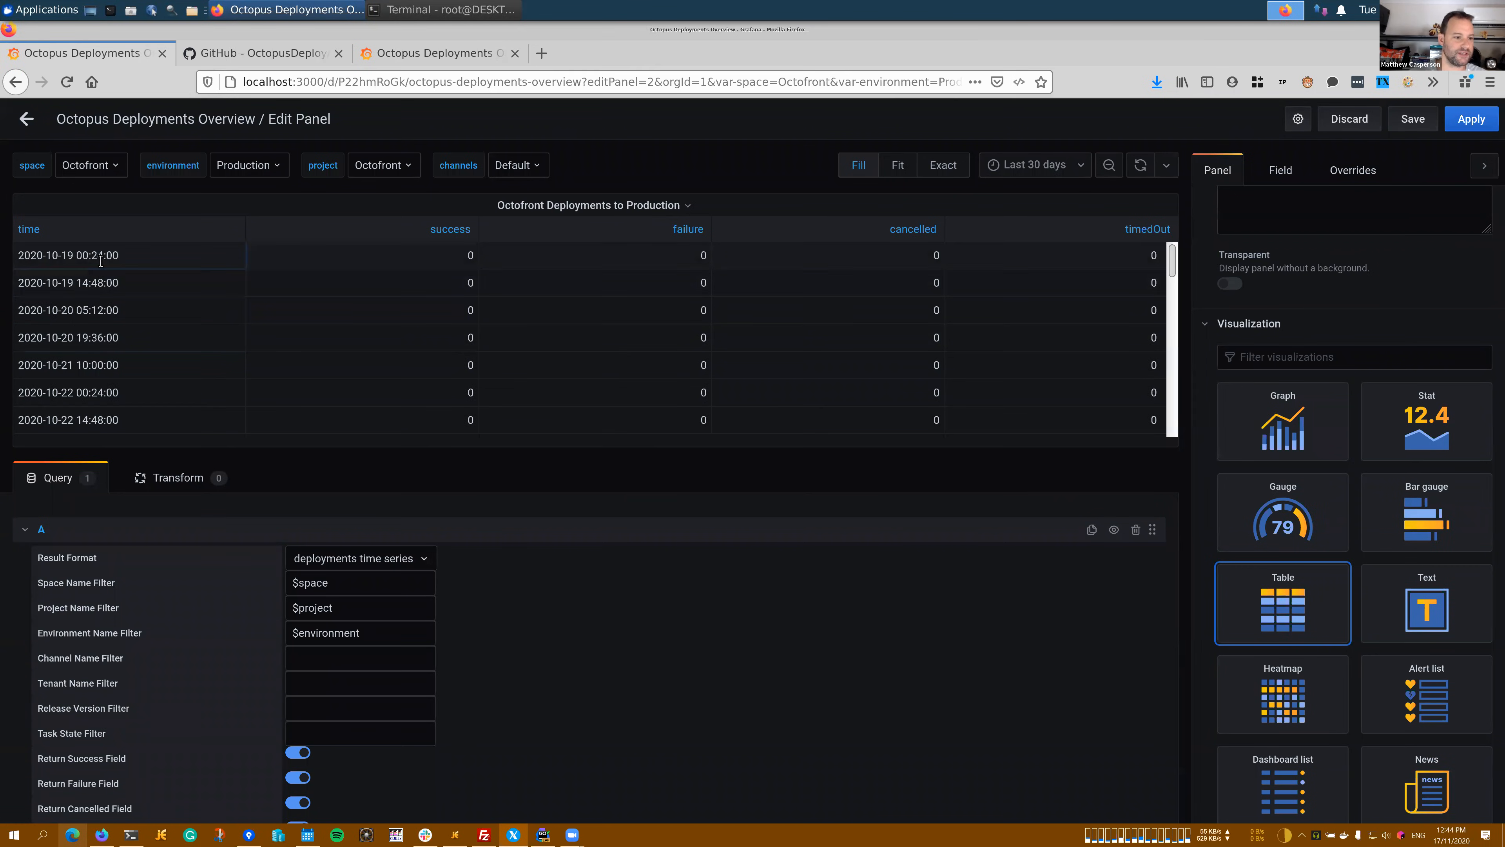
scroll(728, 301, "down", 6)
scroll(728, 301, "down", 10)
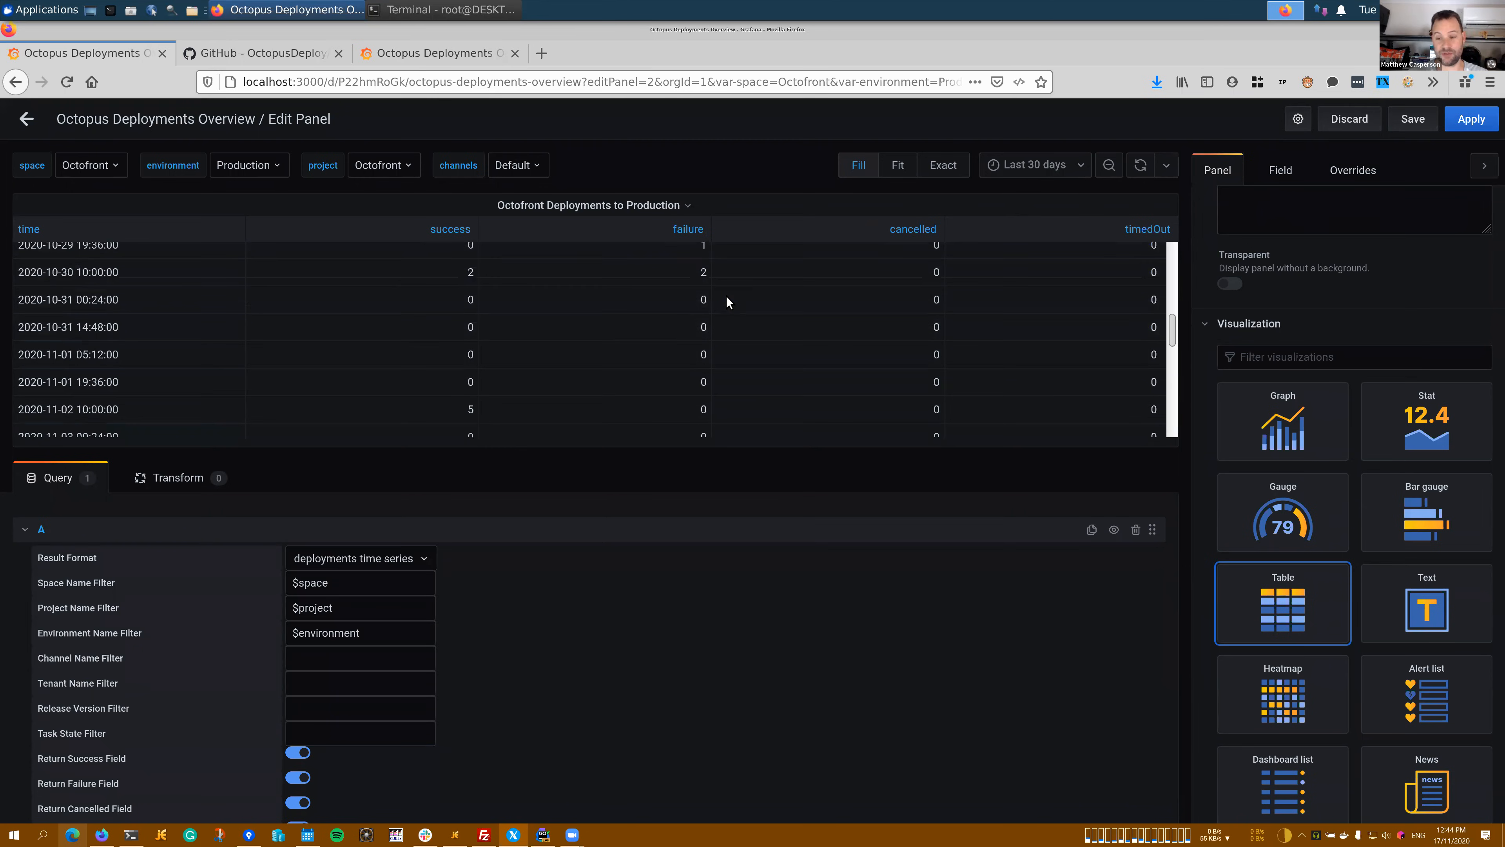
scroll(727, 300, "down", 6)
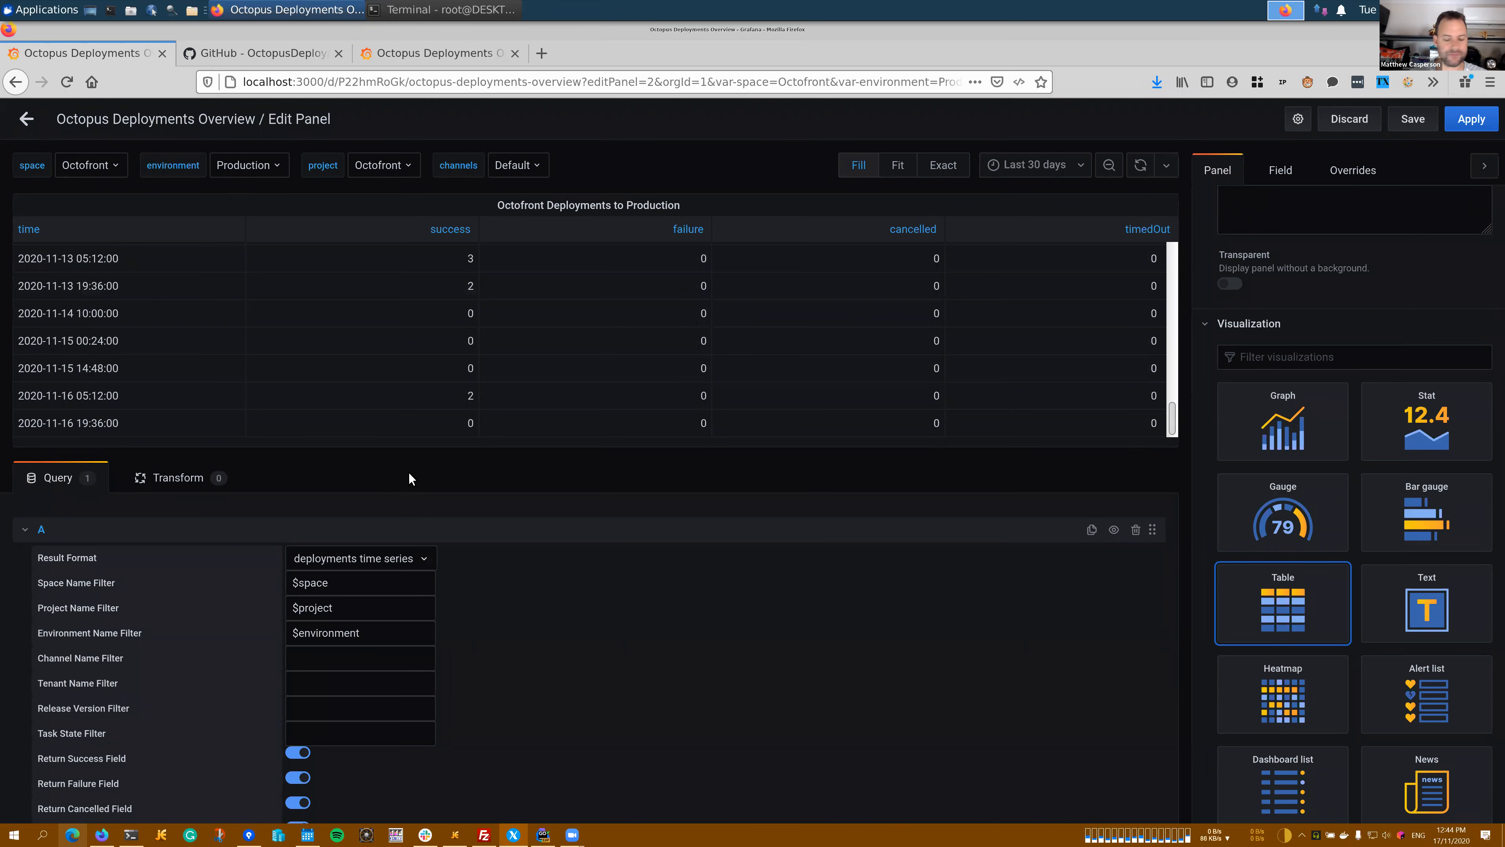
left_click(1285, 424)
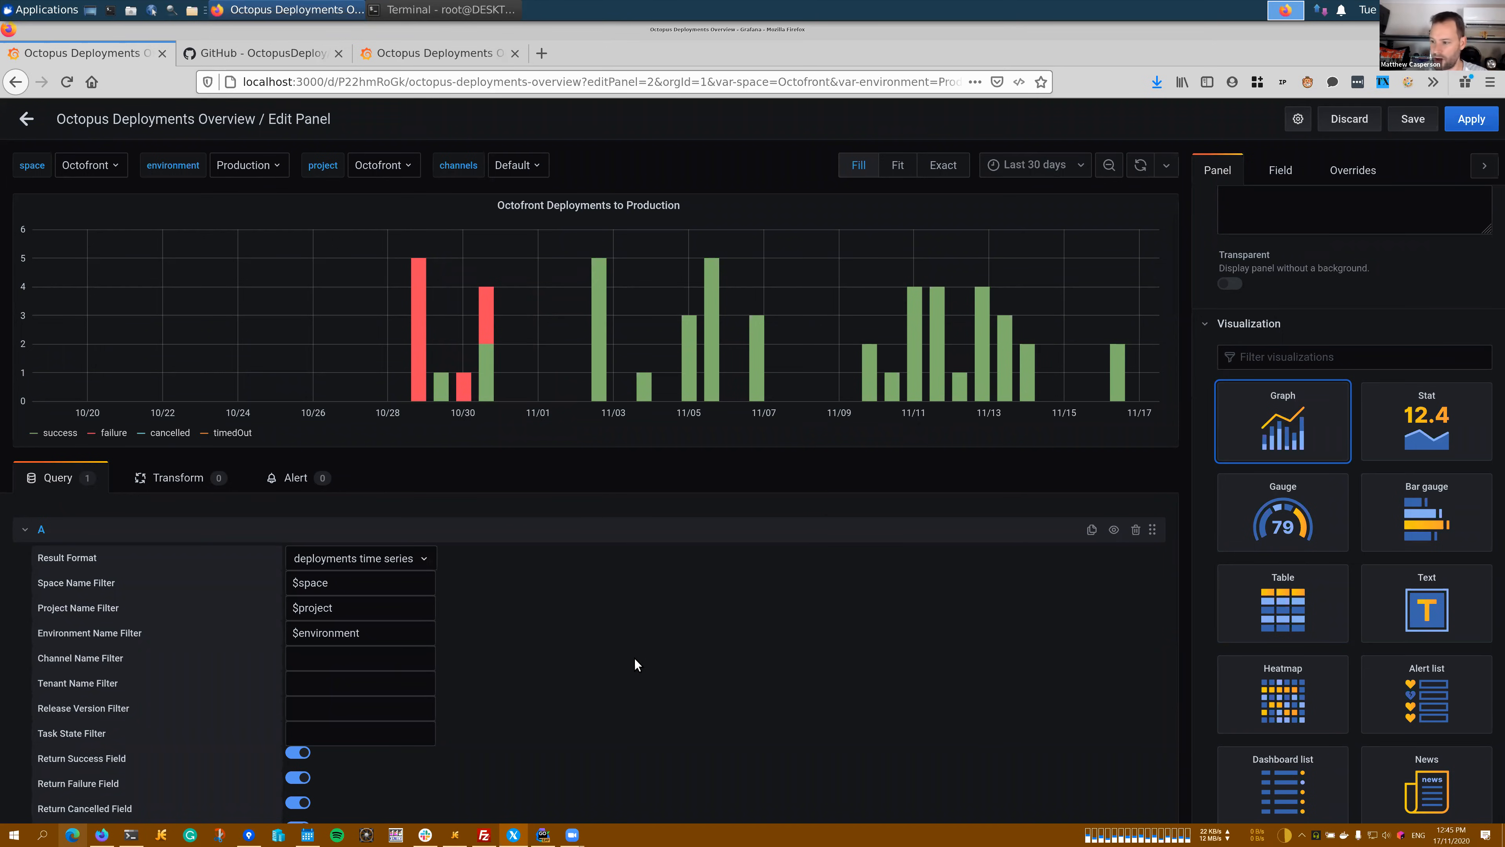
Set the panel query's result format to deployments table, refresh the data and display it with the Table visualization
scroll(320, 545, "down", 1)
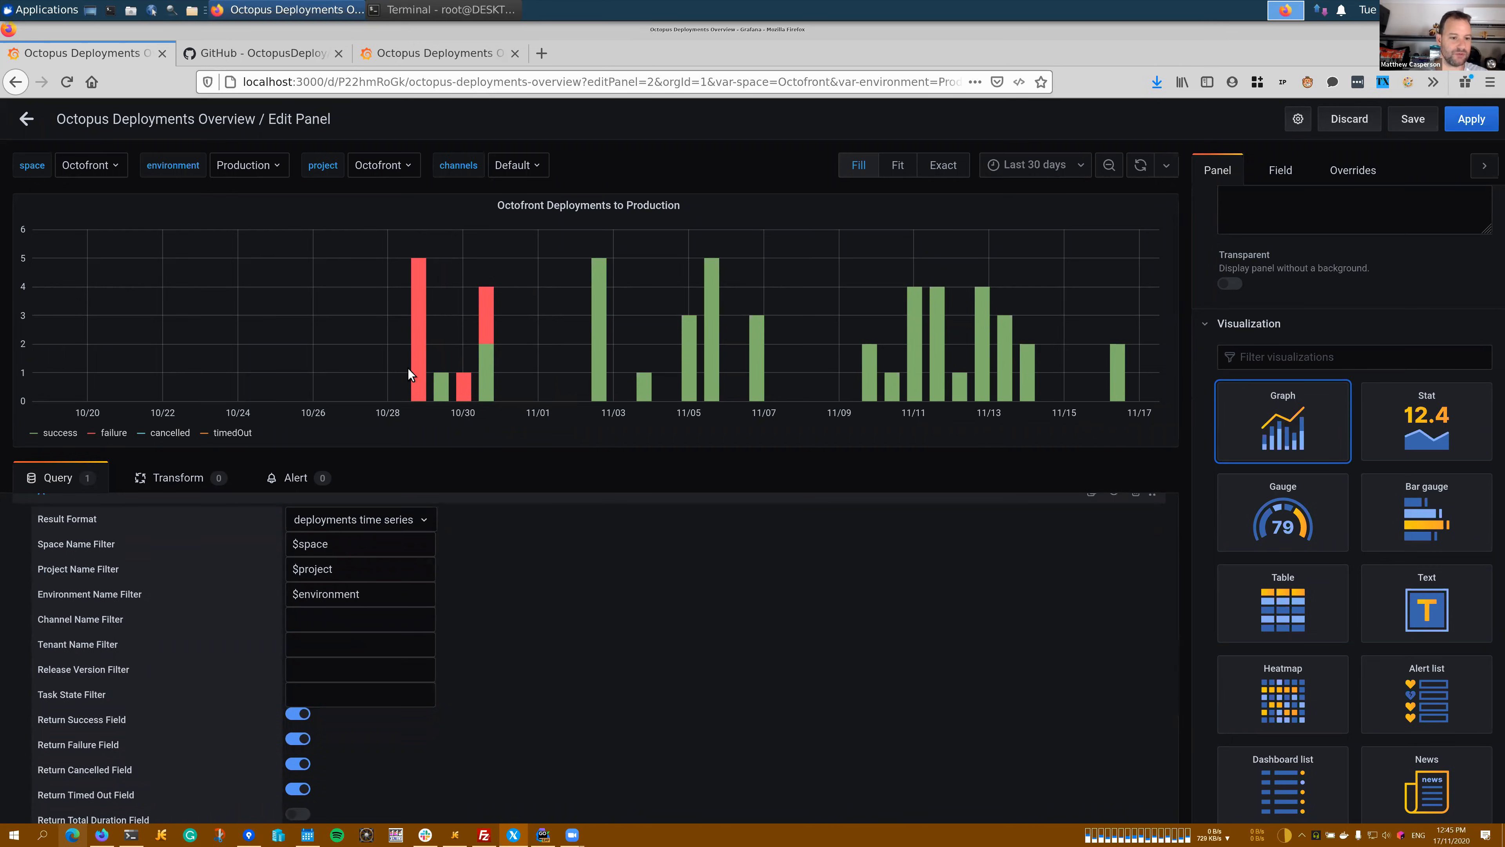
left_click(403, 521)
left_click(374, 571)
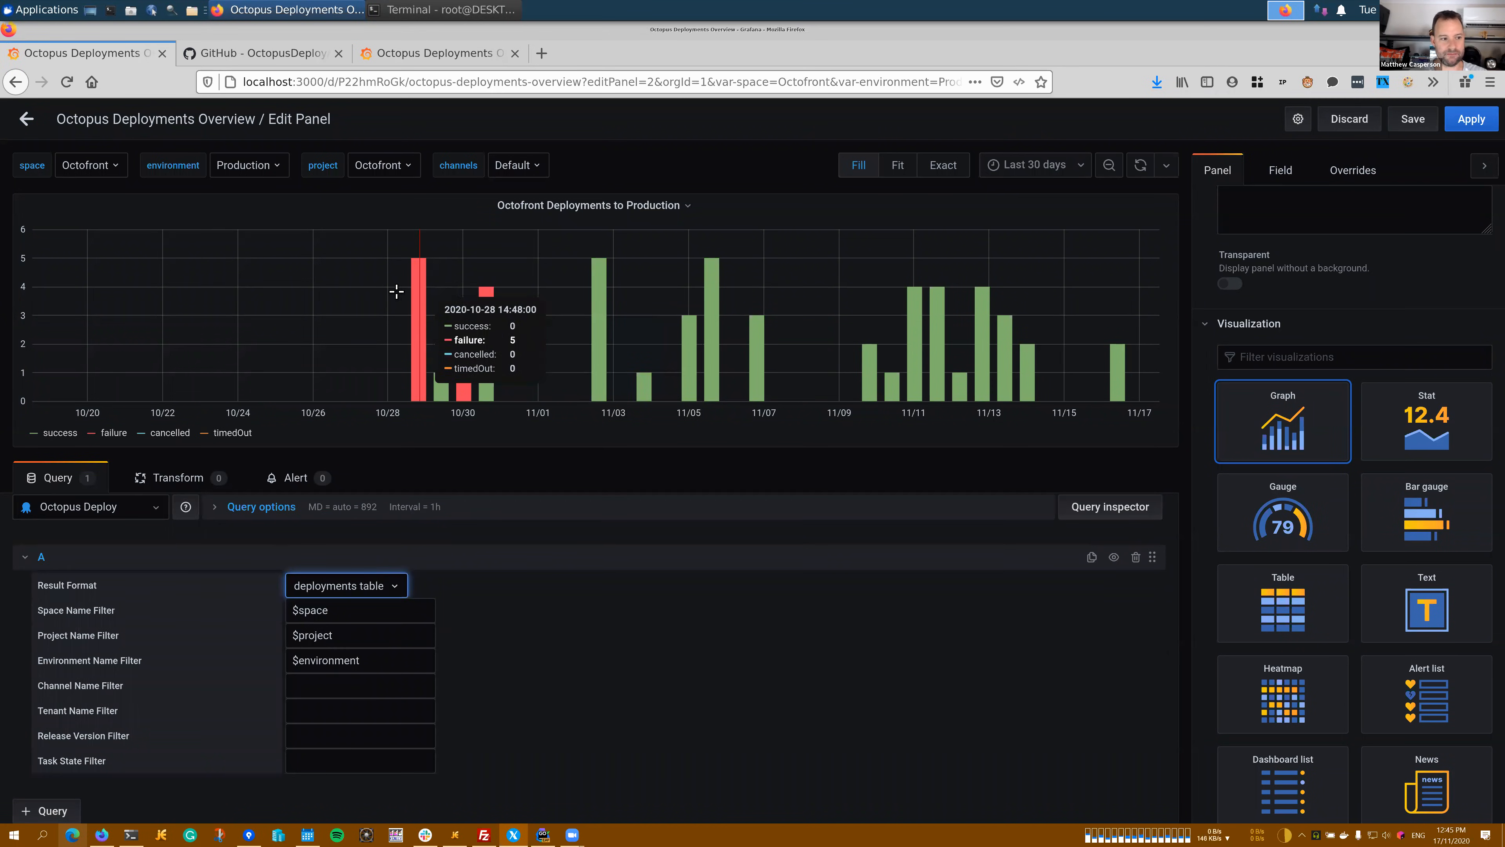
left_click(1141, 167)
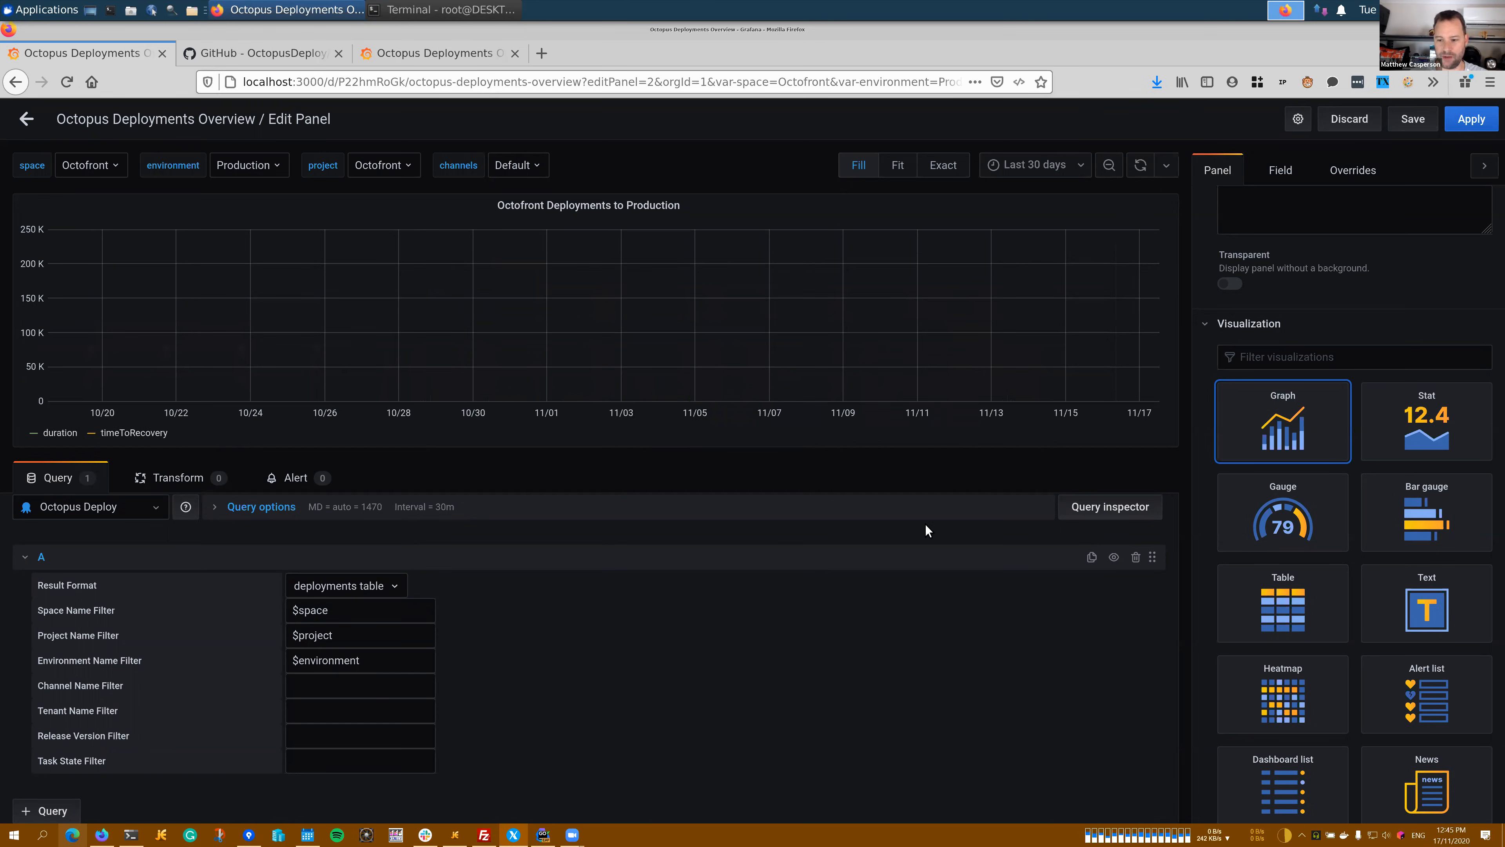
left_click(1285, 628)
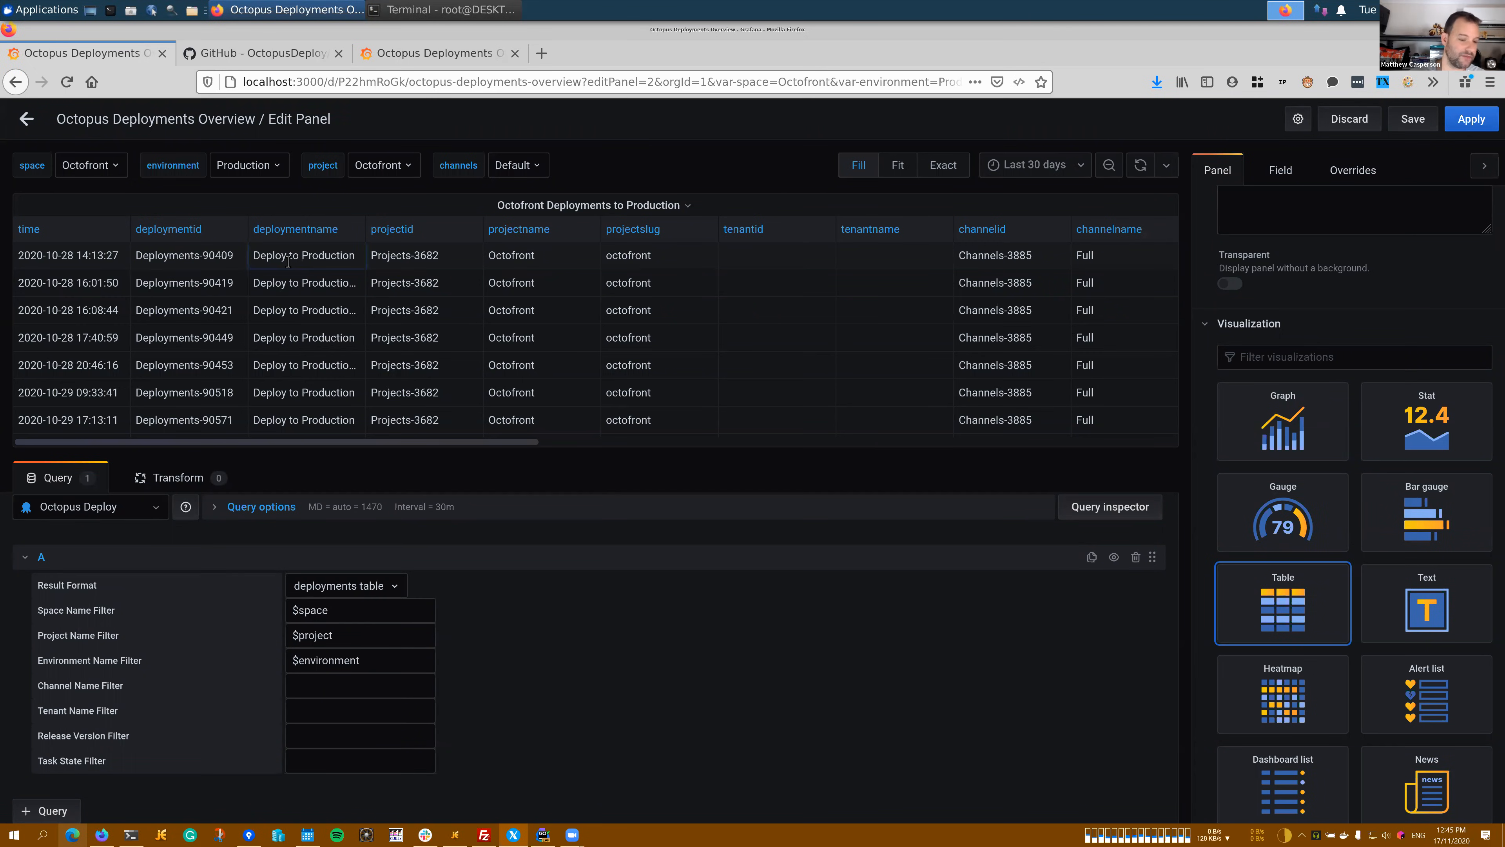
Look through the query's available result formats, choose projects table and select its $space name filter
left_click(391, 590)
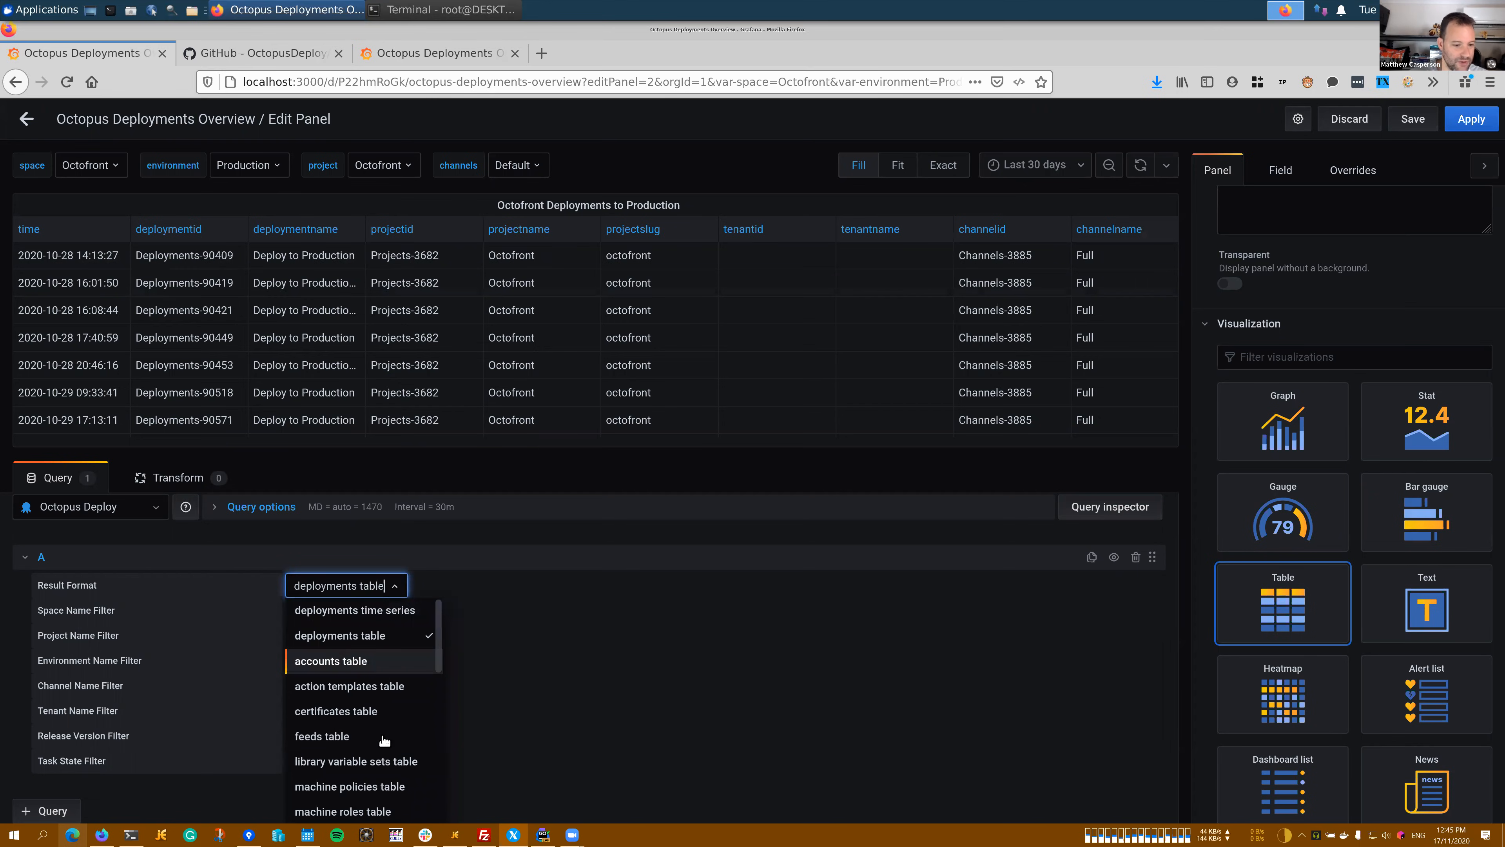
scroll(385, 741, "down", 3)
scroll(384, 741, "up", 3)
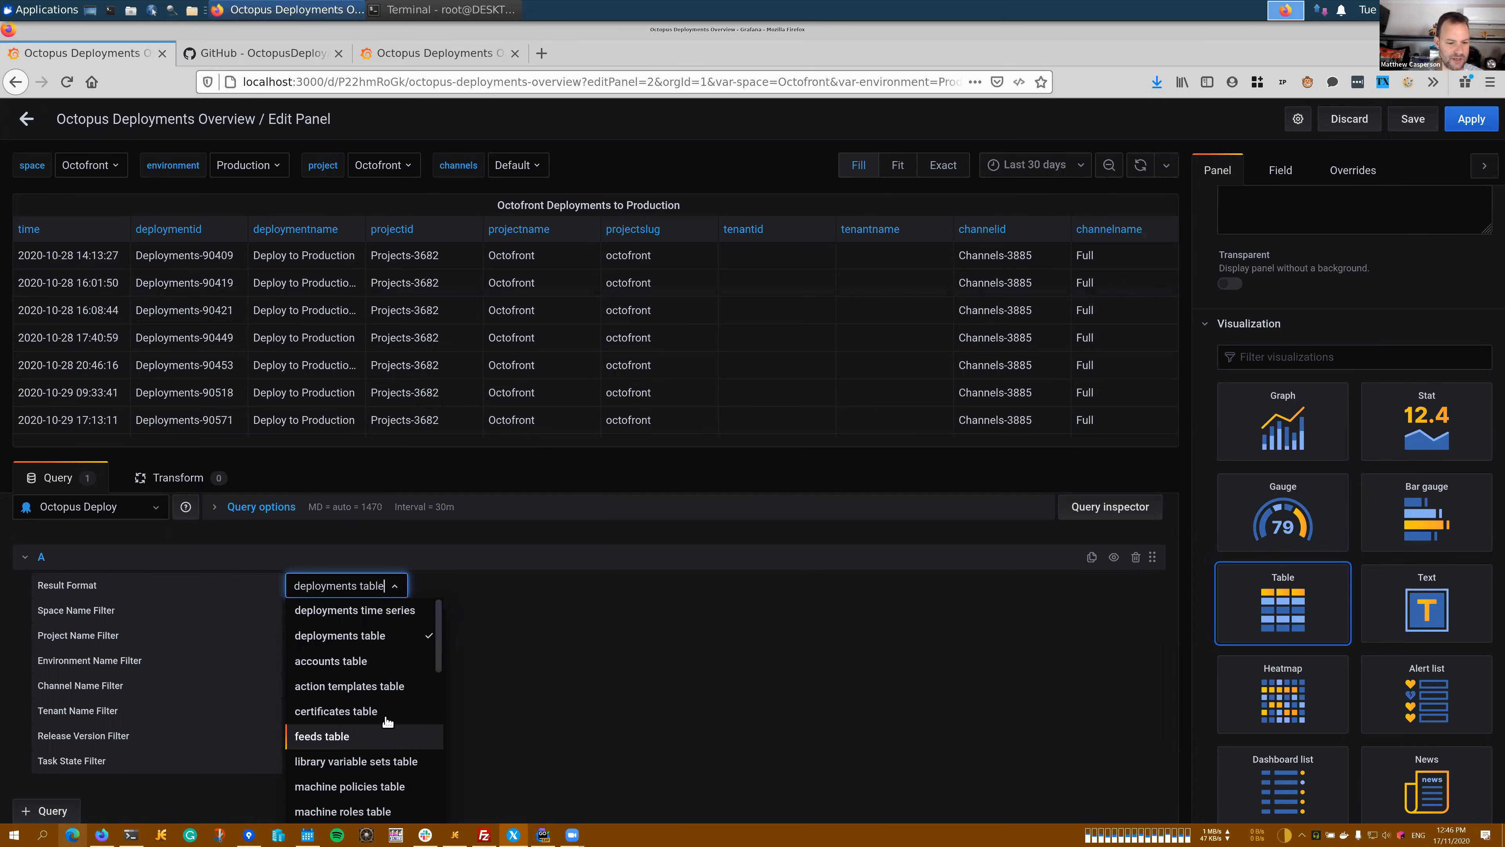
scroll(389, 712, "down", 5)
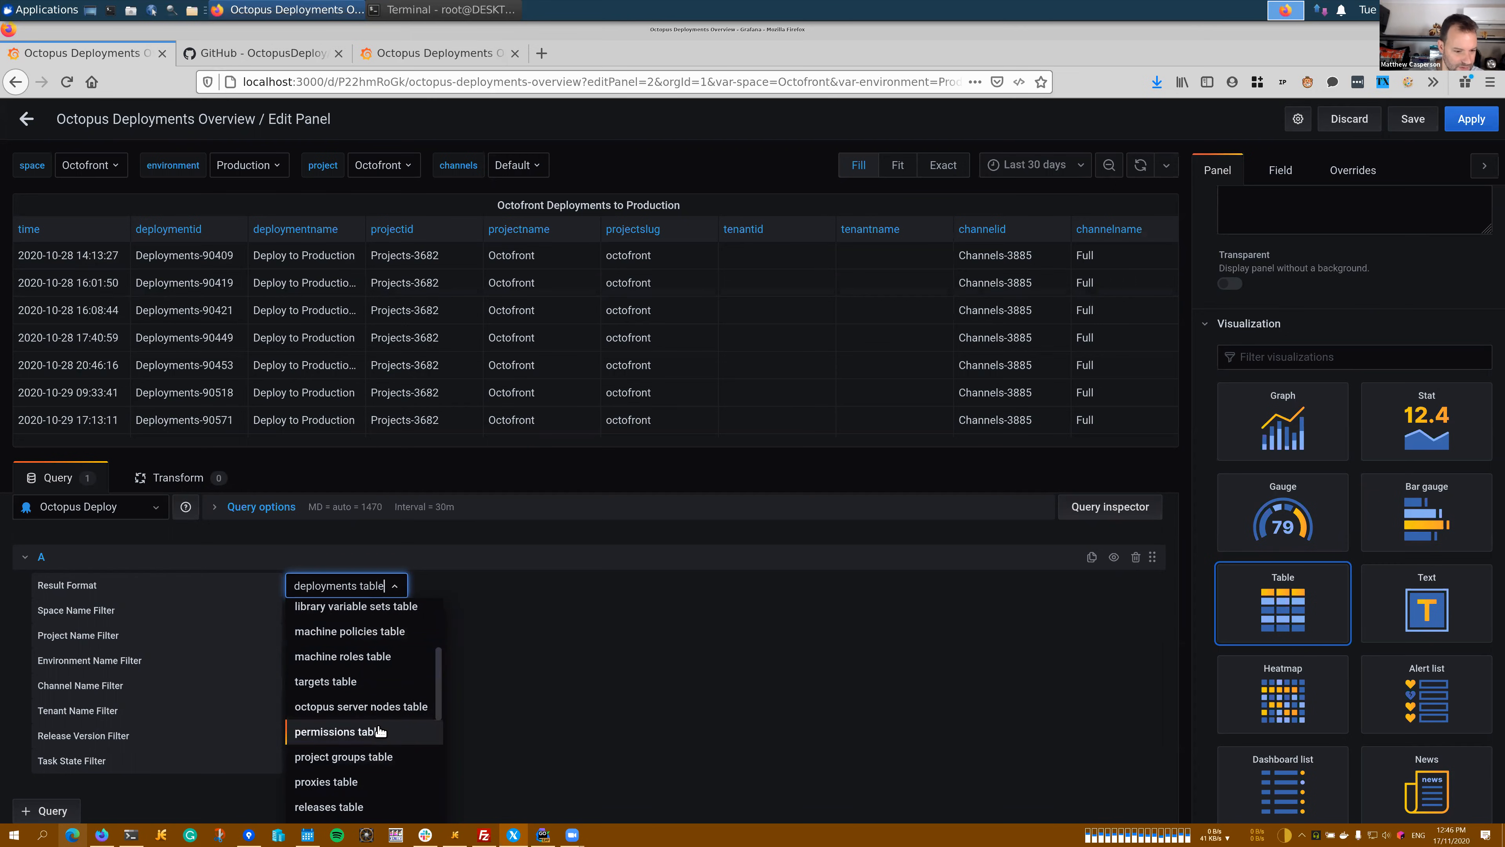
scroll(380, 732, "down", 4)
scroll(380, 731, "down", 8)
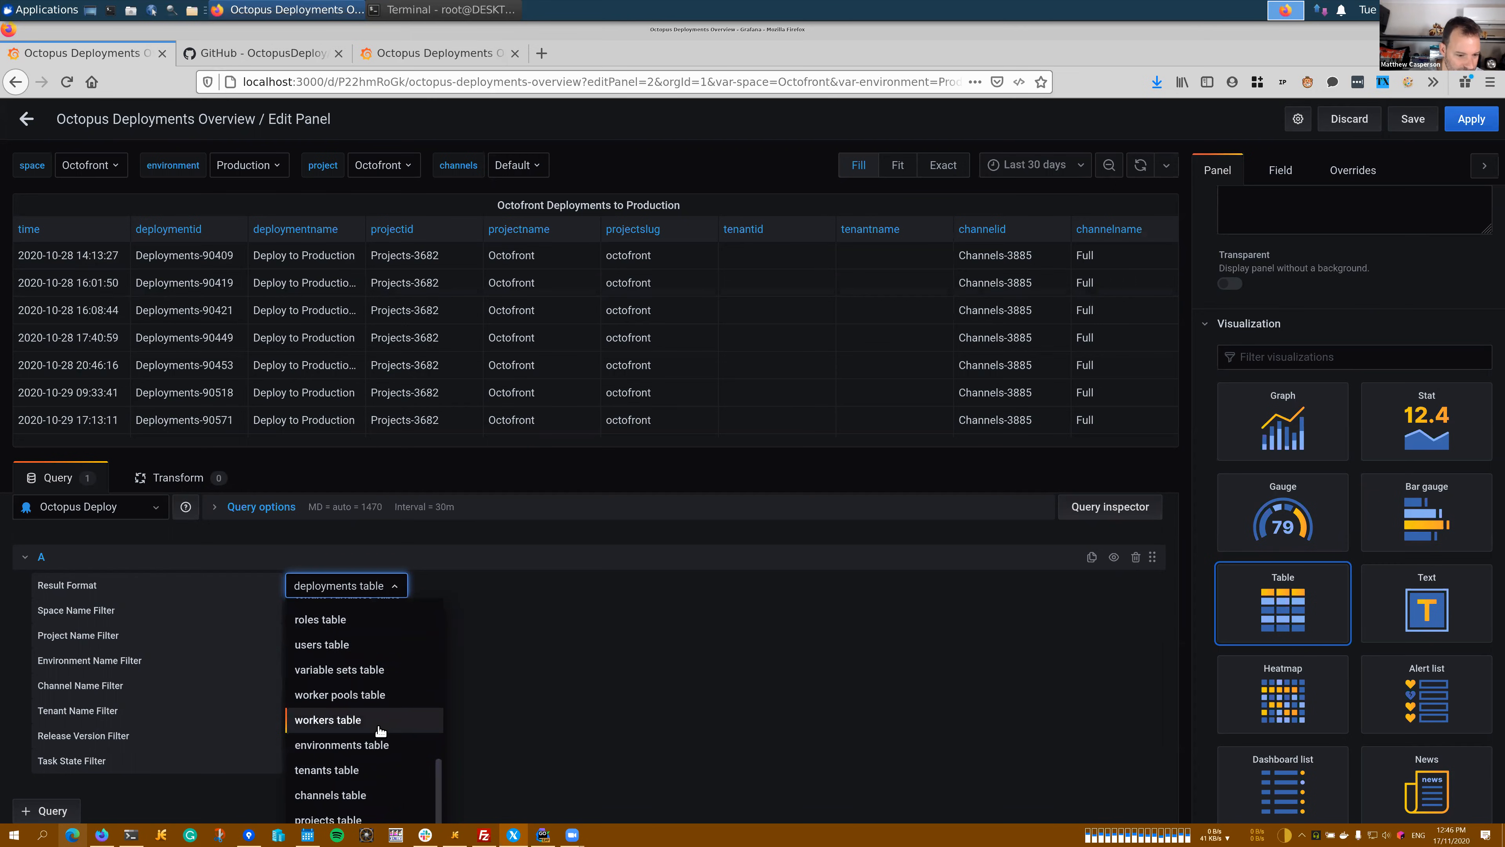
left_click(362, 819)
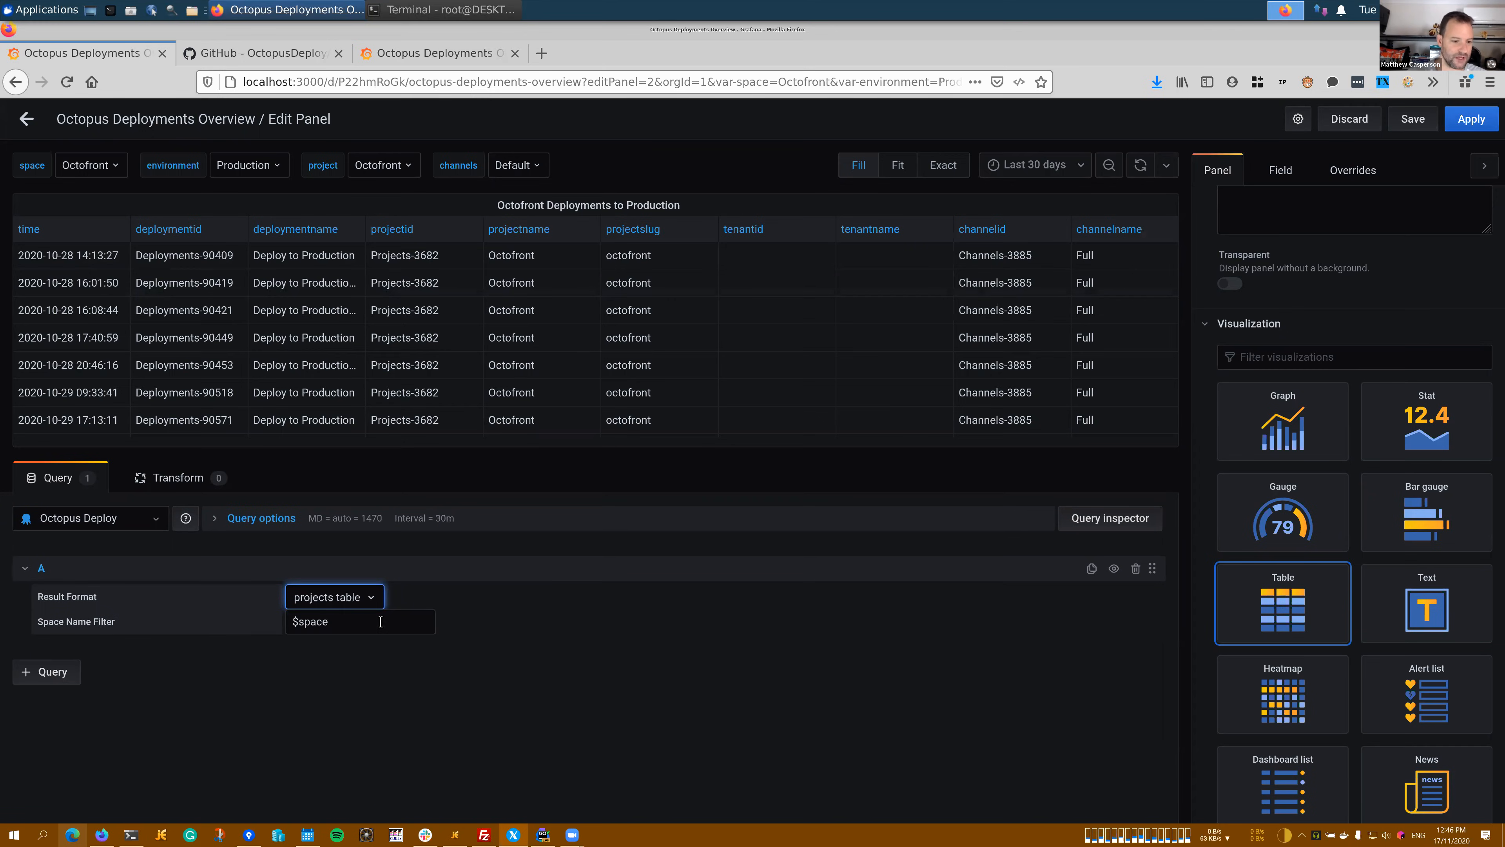
triple_click(297, 620)
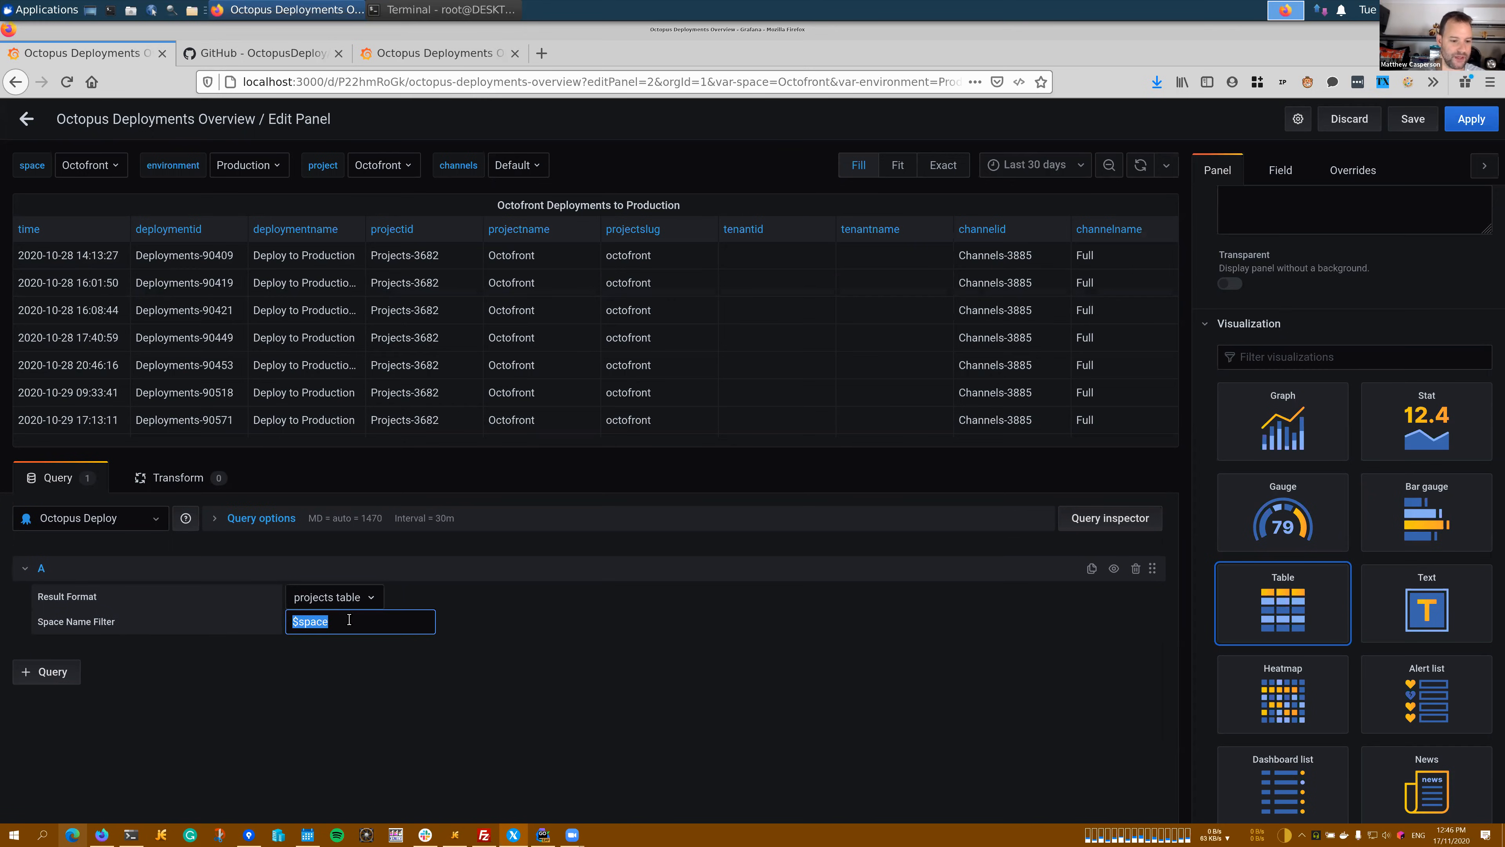
Refresh the panel with the projects table format, then review the project variable's choices and the available result formats
left_click(1141, 168)
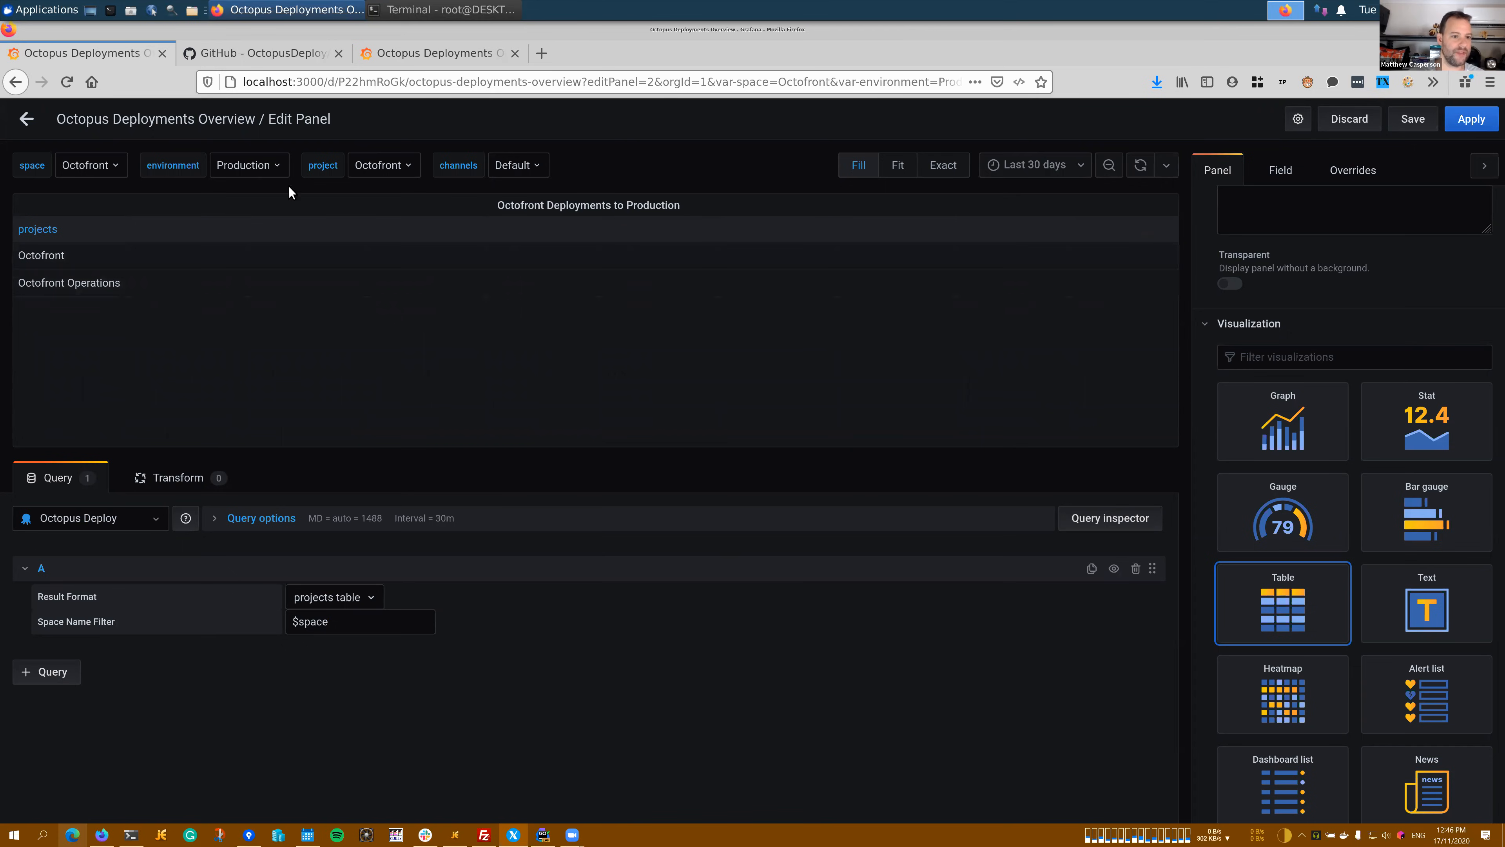
left_click(382, 169)
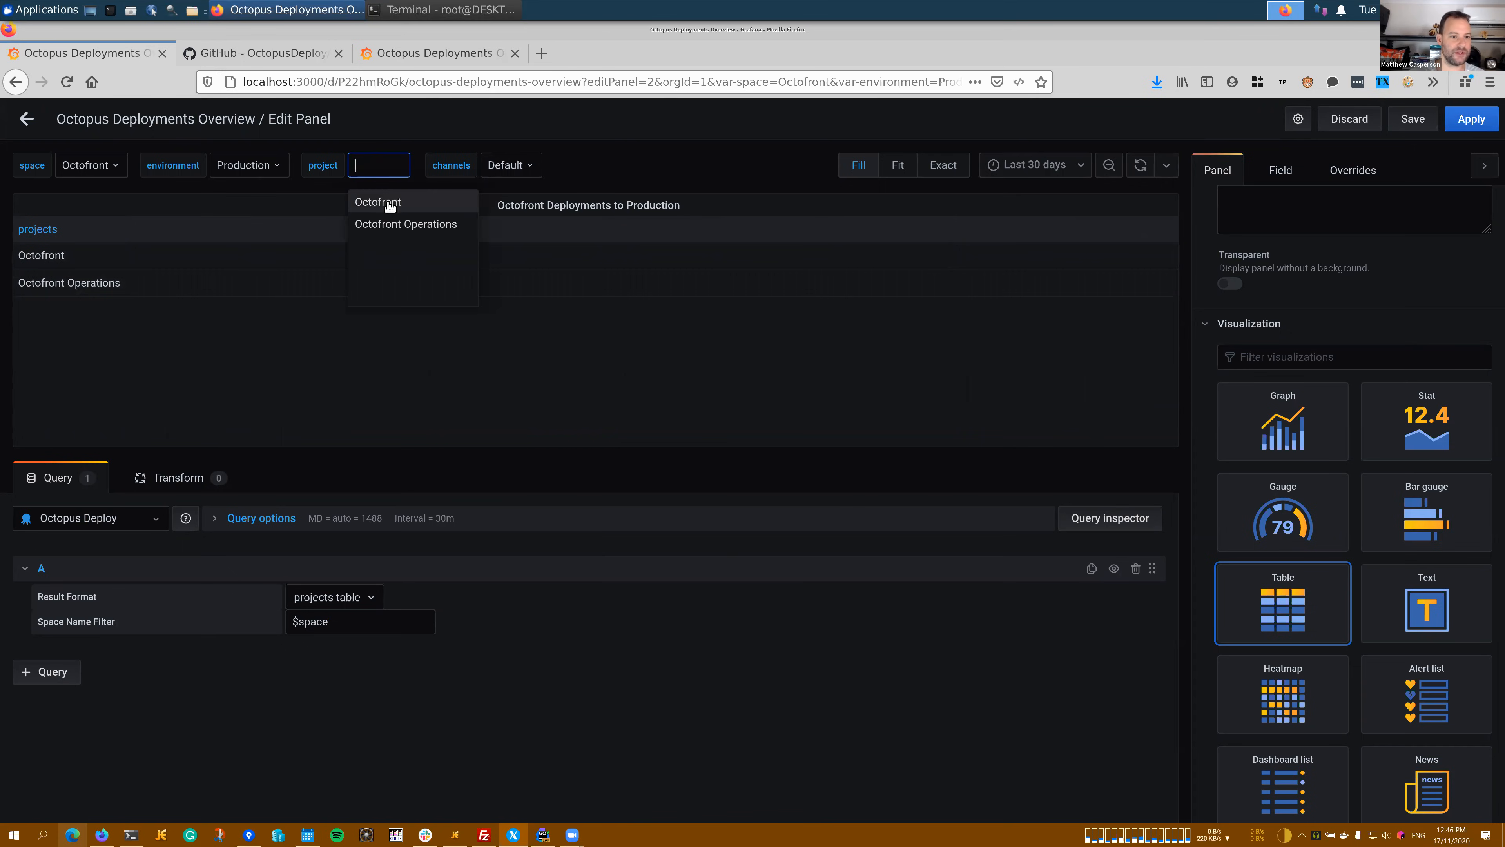
left_click(337, 379)
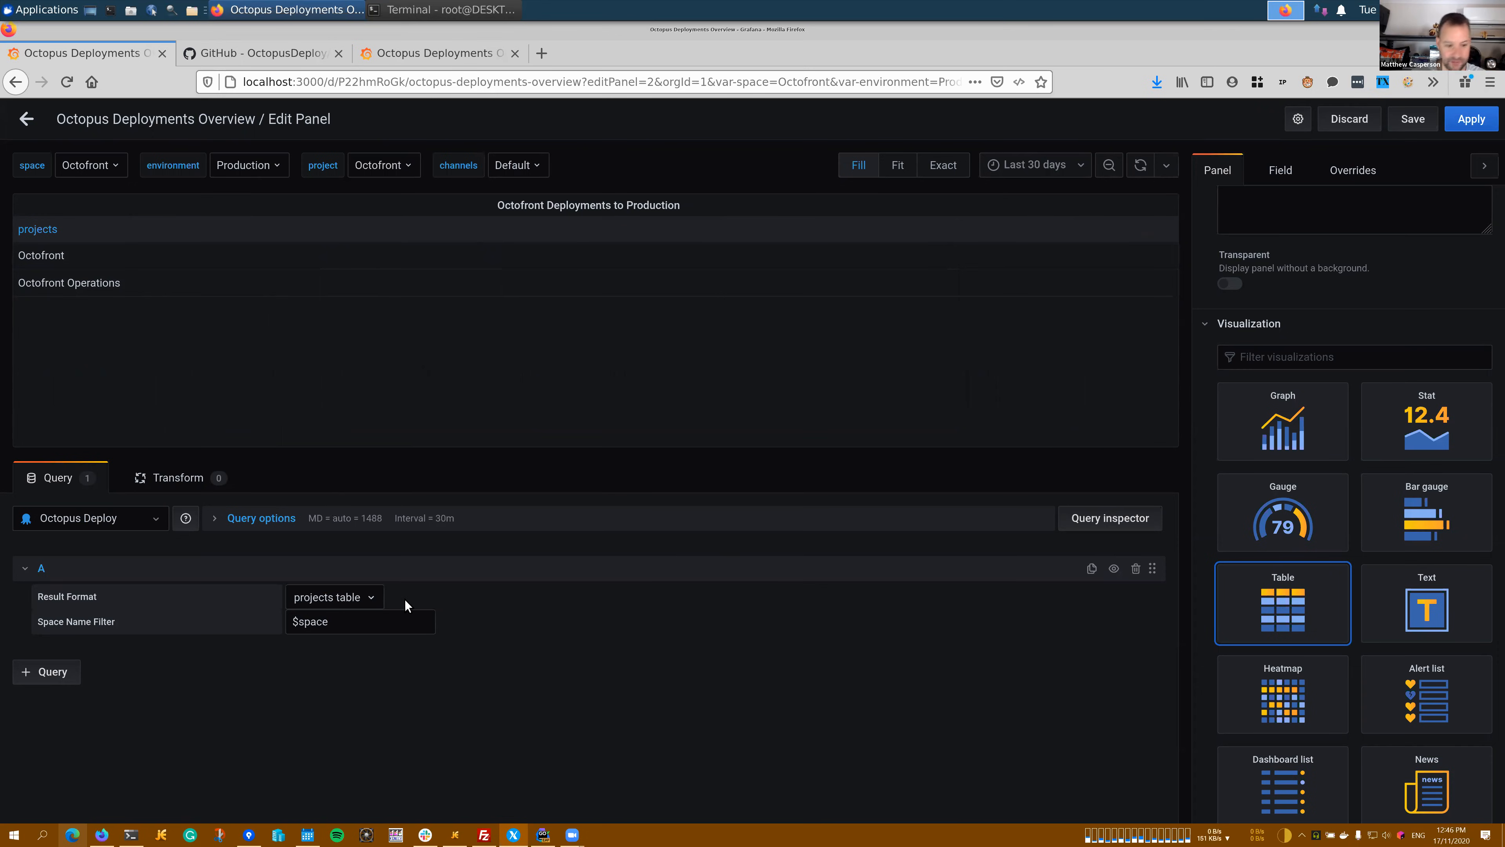
left_click(357, 598)
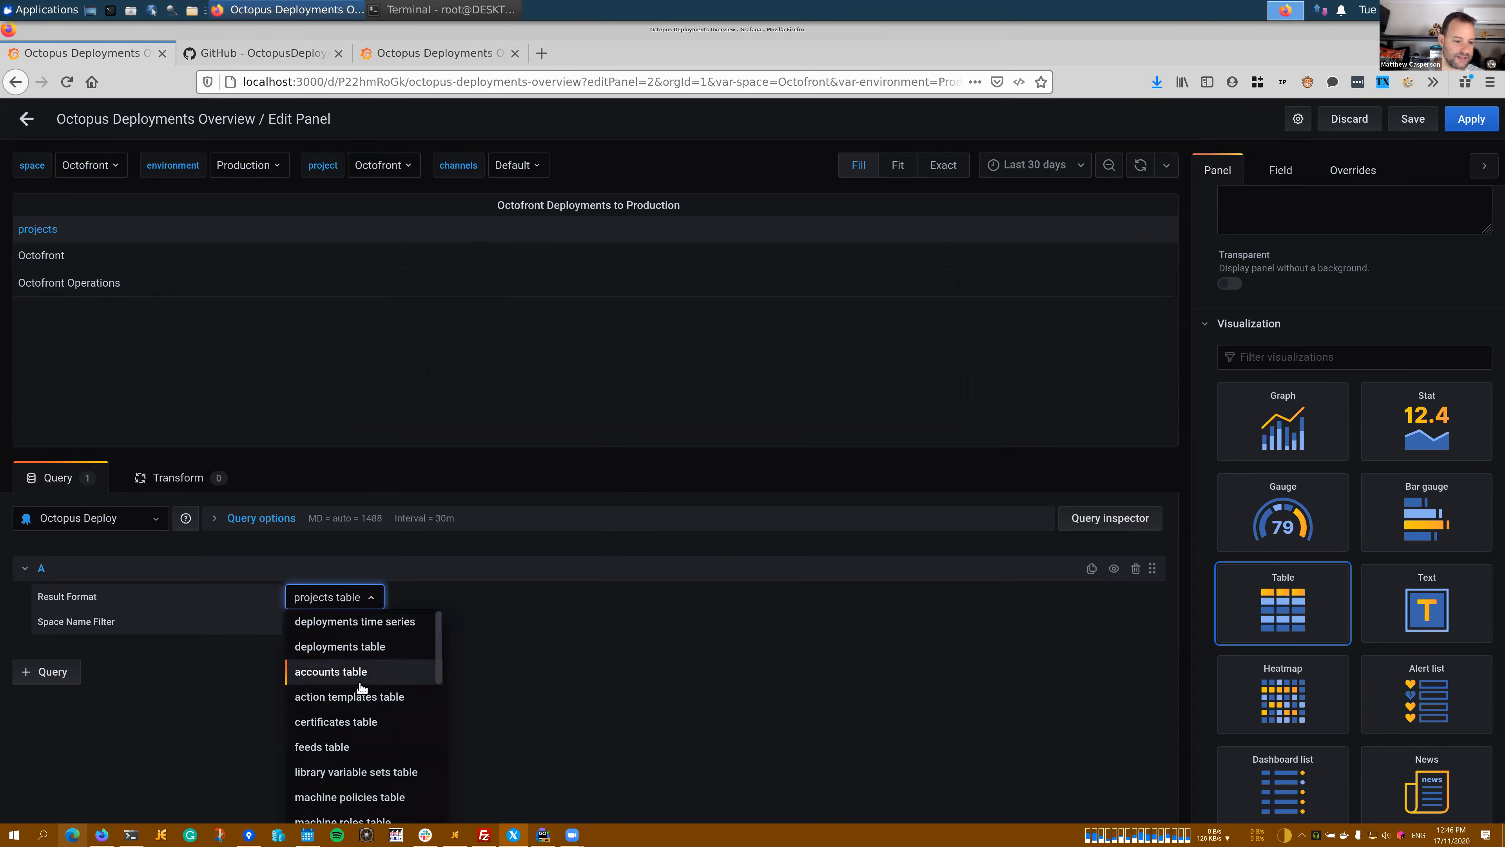
left_click(519, 688)
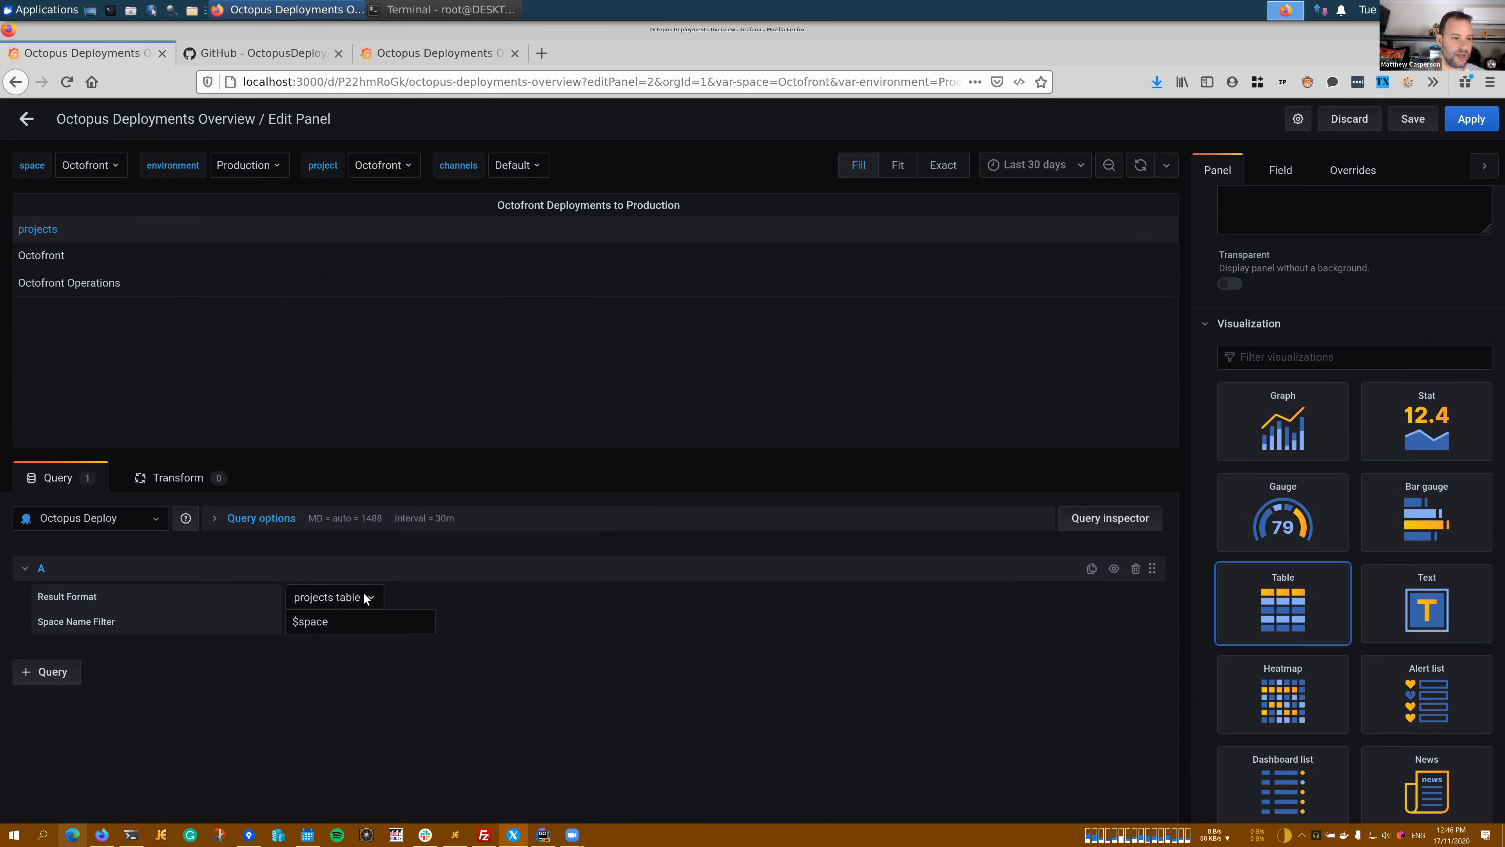
Return to the dashboard, reopen the Octofront Deployments to Production panel for editing and set its query's result format to deployments time series
left_click(27, 119)
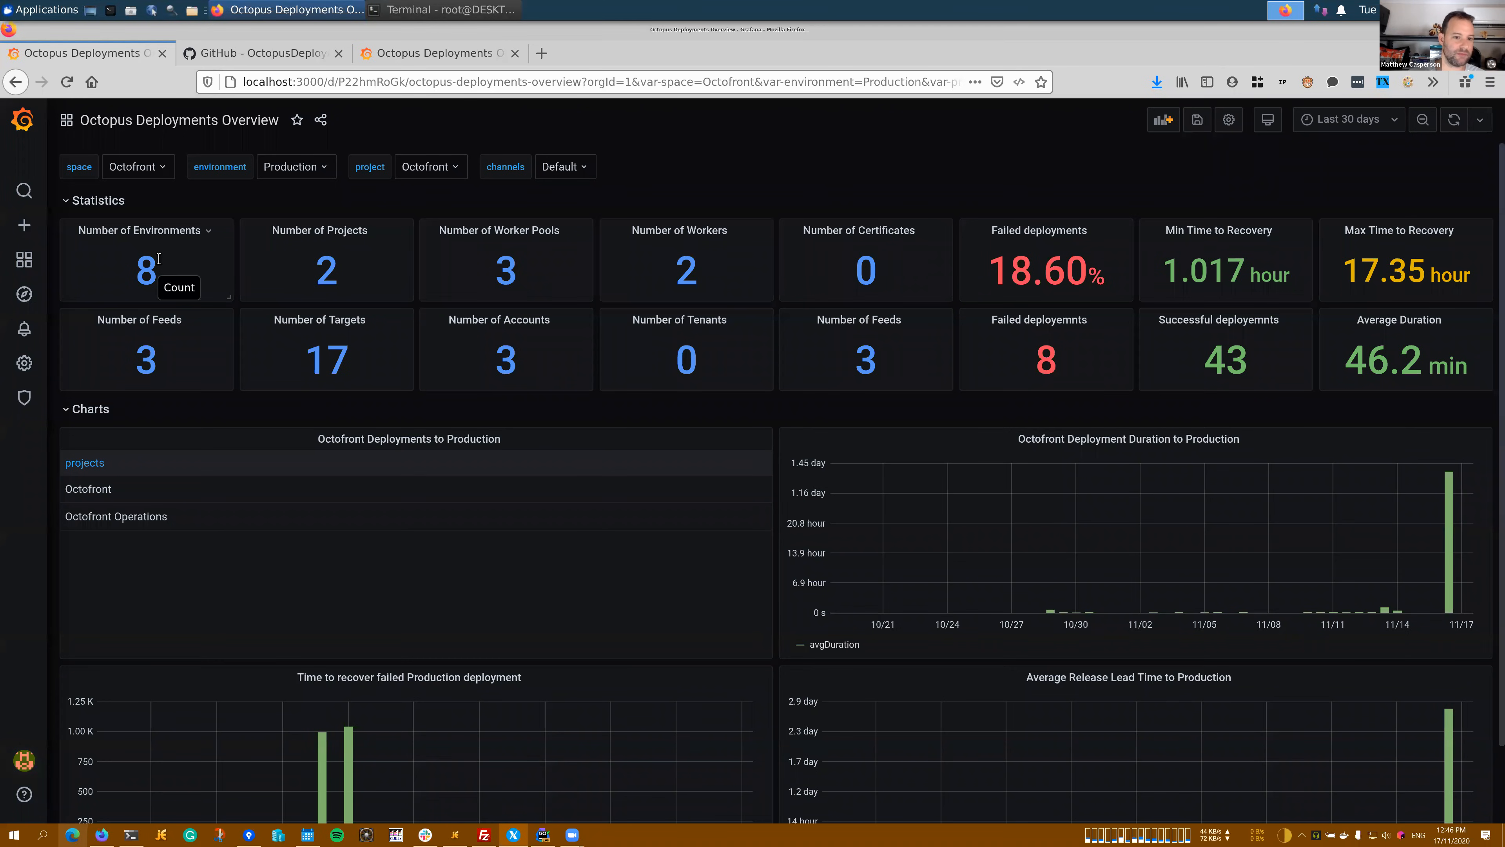
left_click(508, 442)
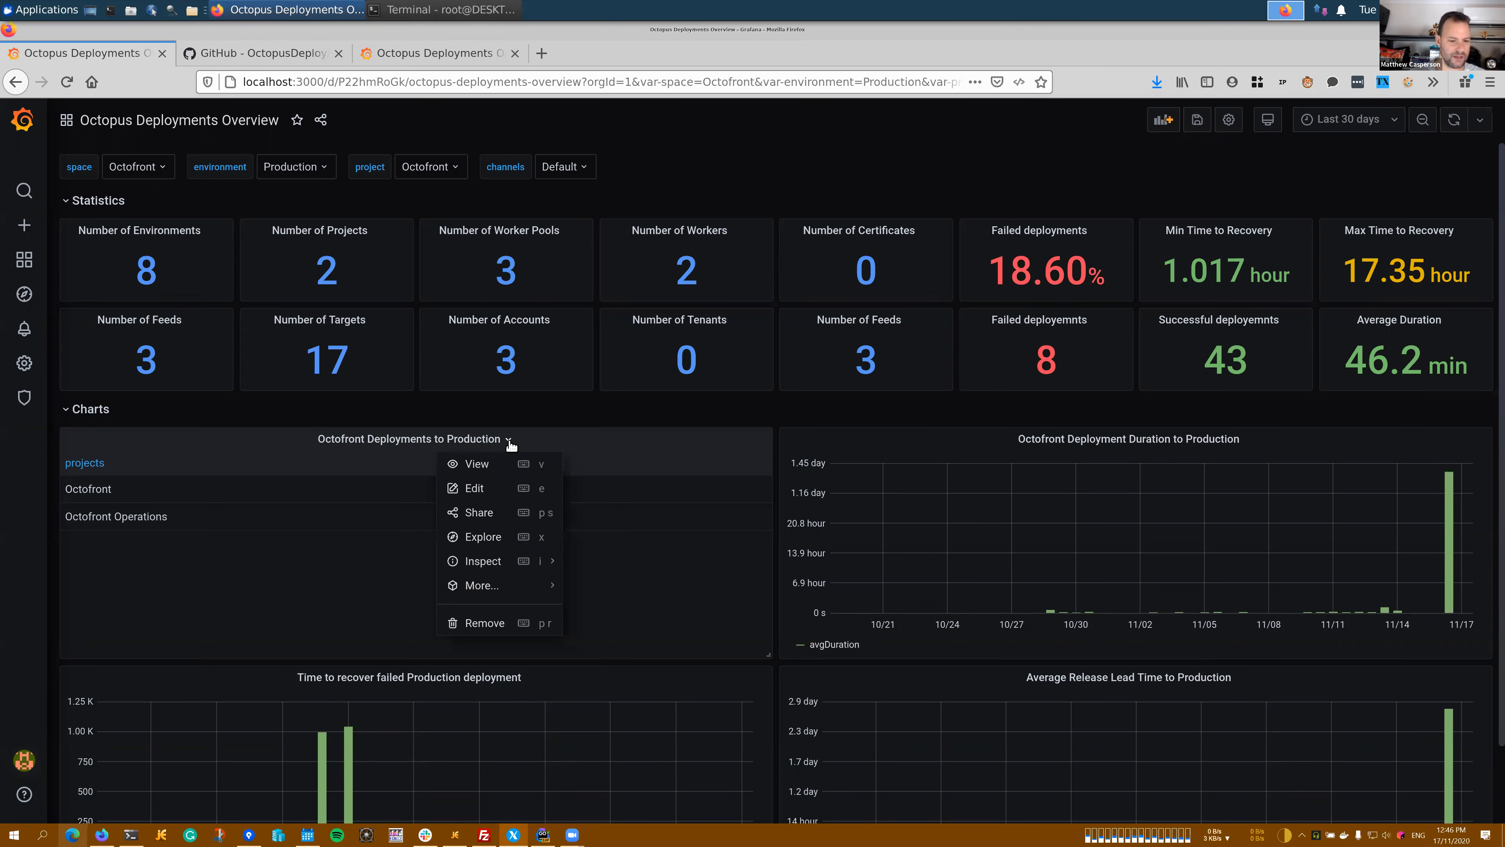
left_click(481, 491)
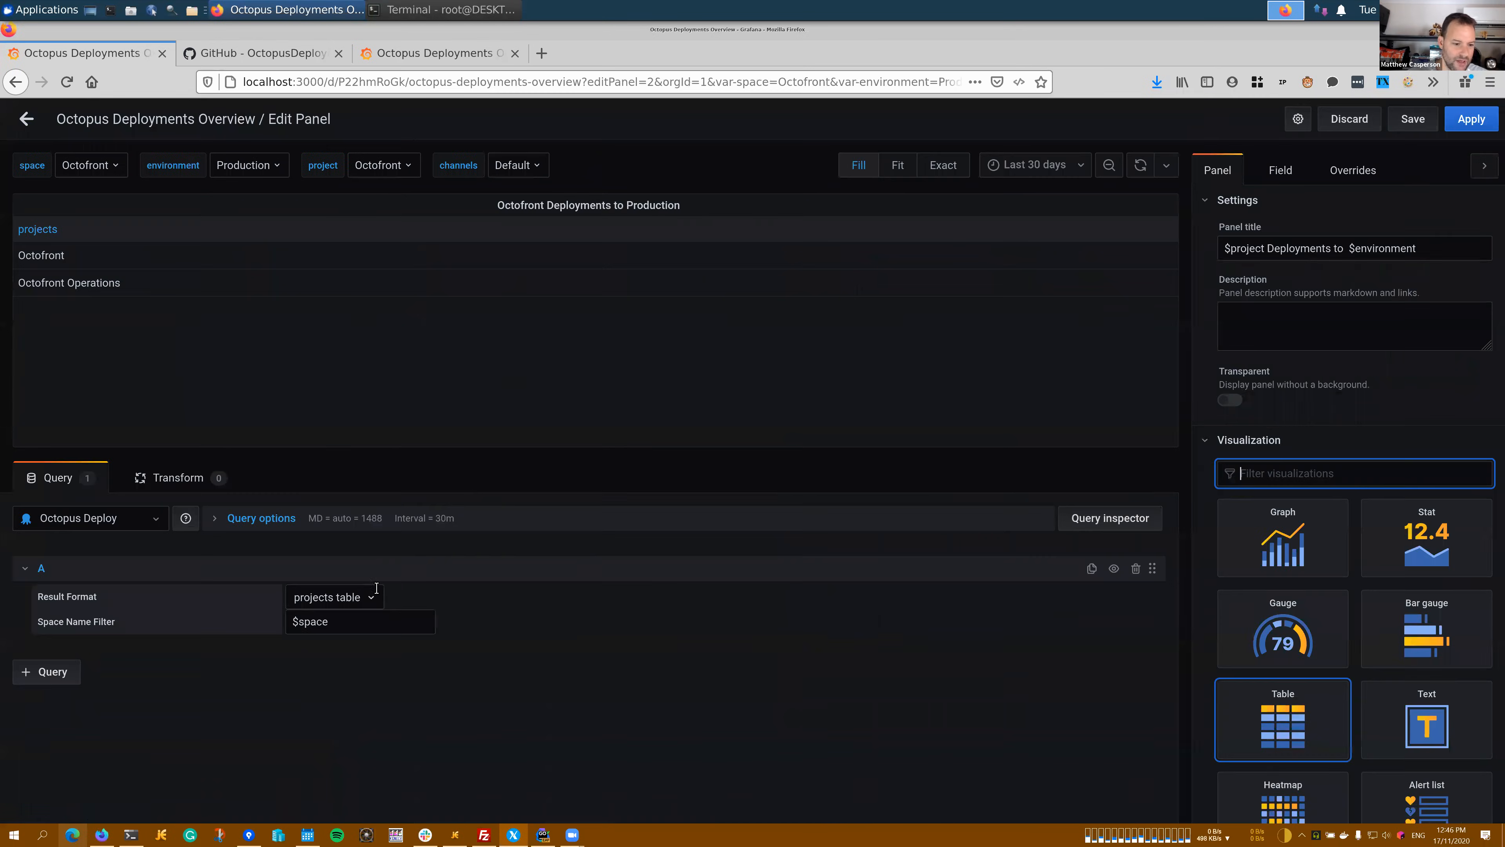
left_click(376, 596)
left_click(365, 623)
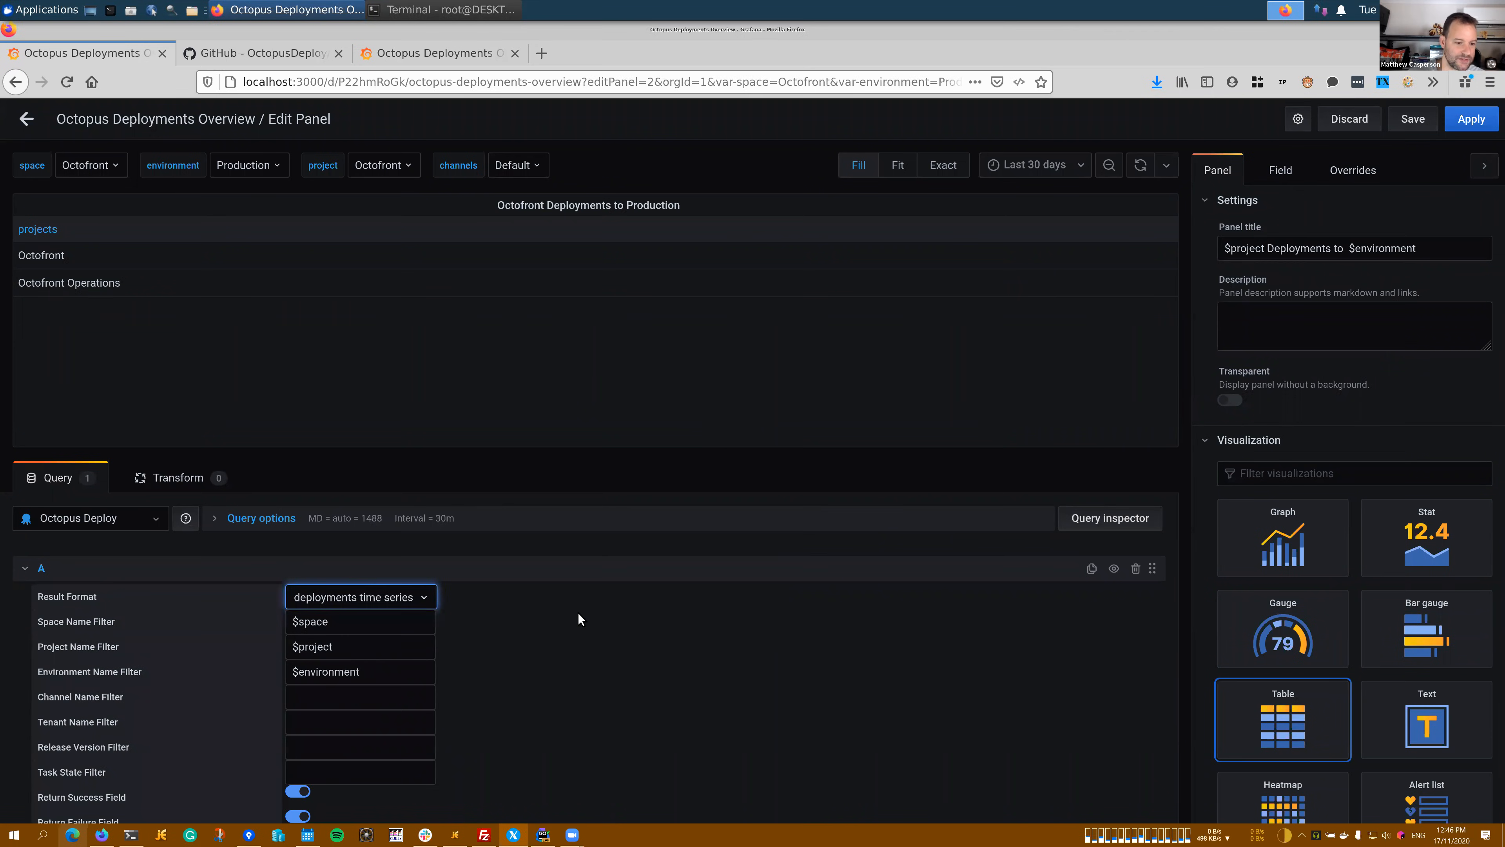
Review the query's space, project, environment, release version and task state filters and its return field options
scroll(579, 614, "down", 1)
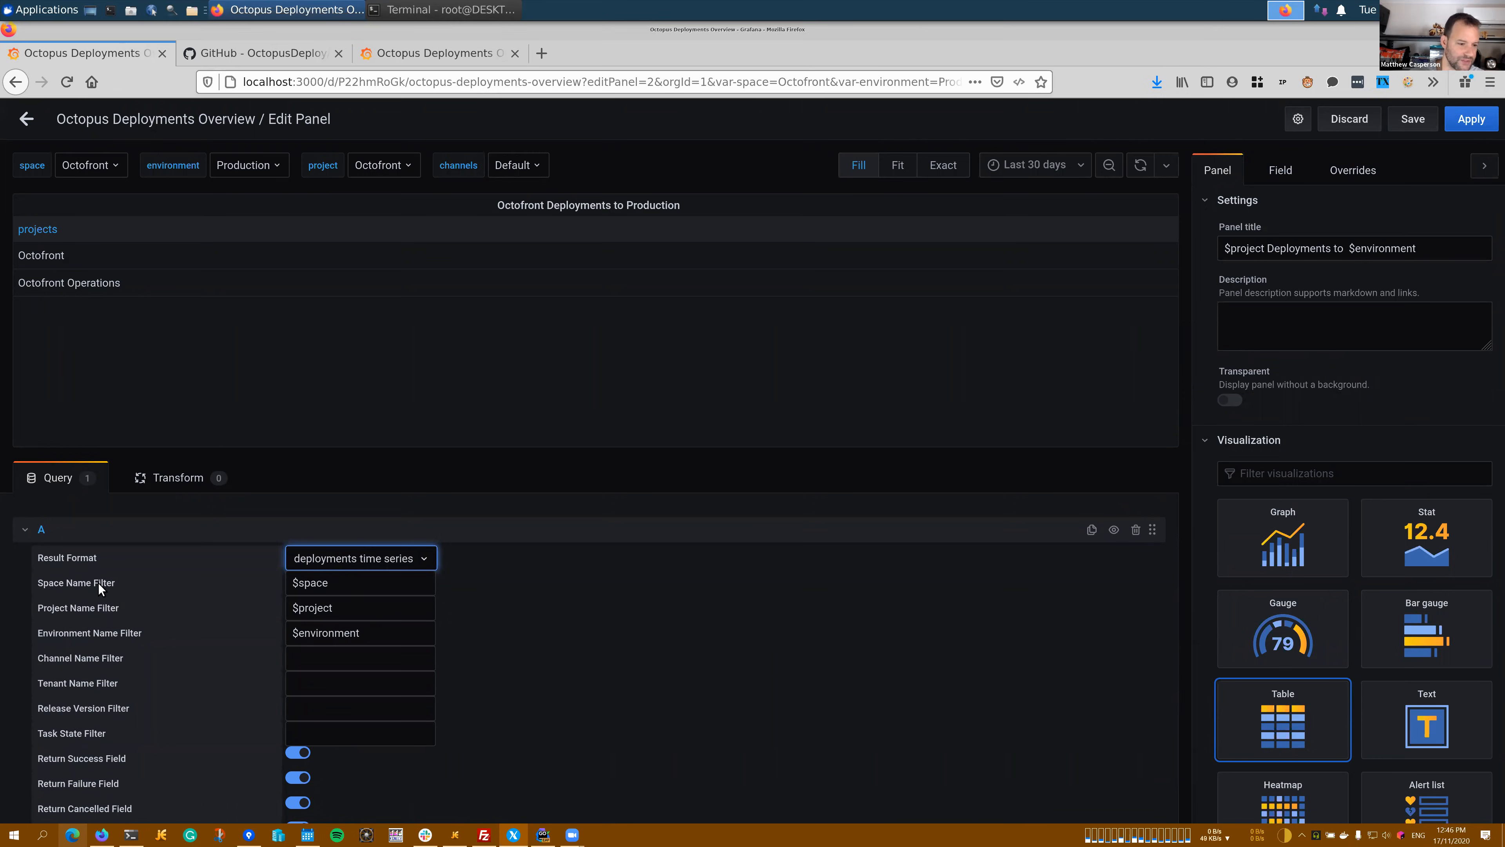
left_click_drag(335, 582, 280, 636)
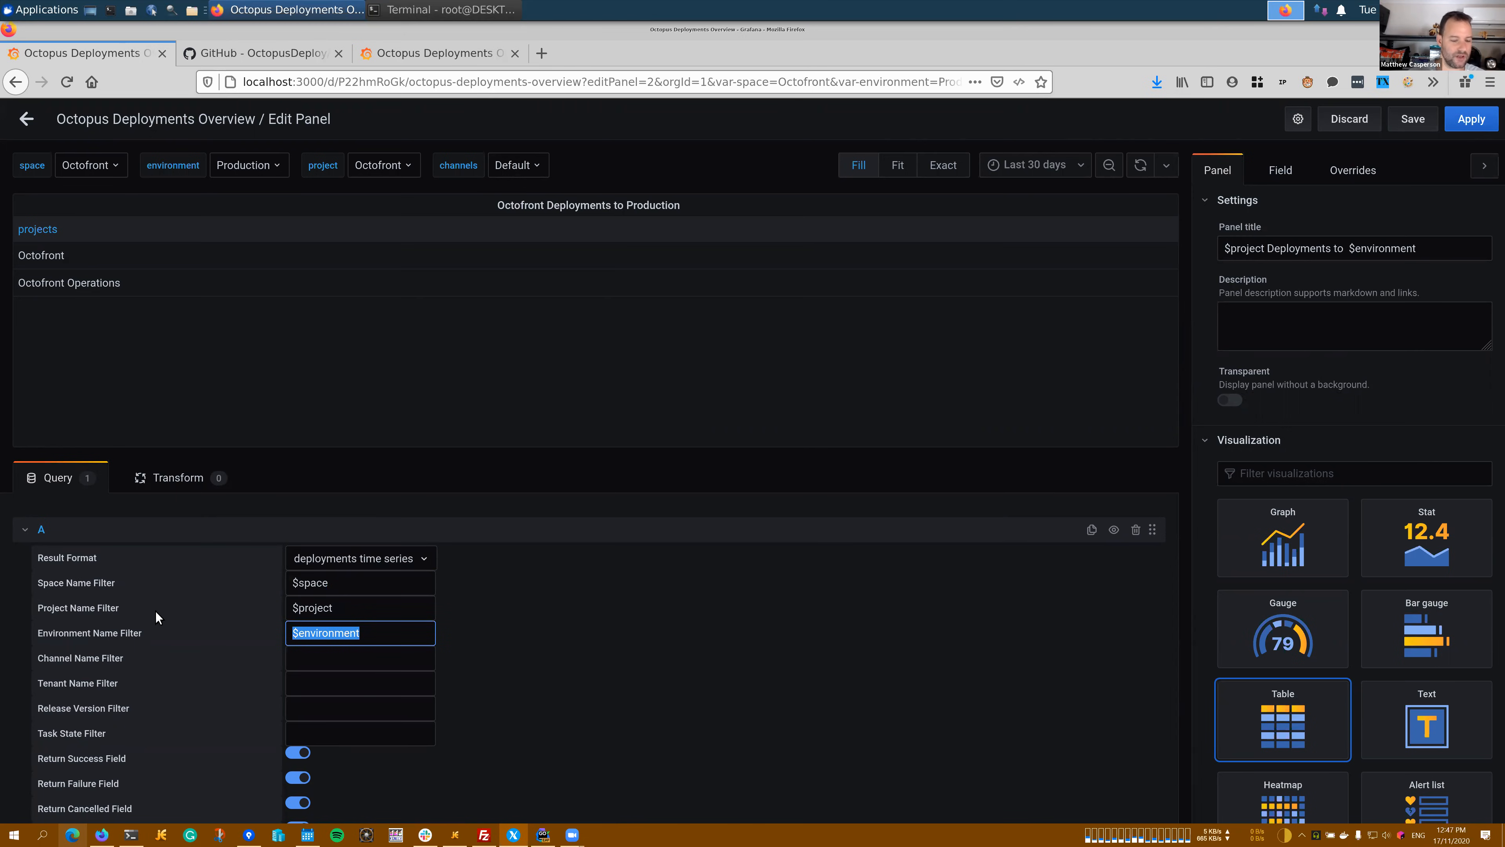
left_click_drag(330, 583, 197, 631)
scroll(197, 631, "down", 1)
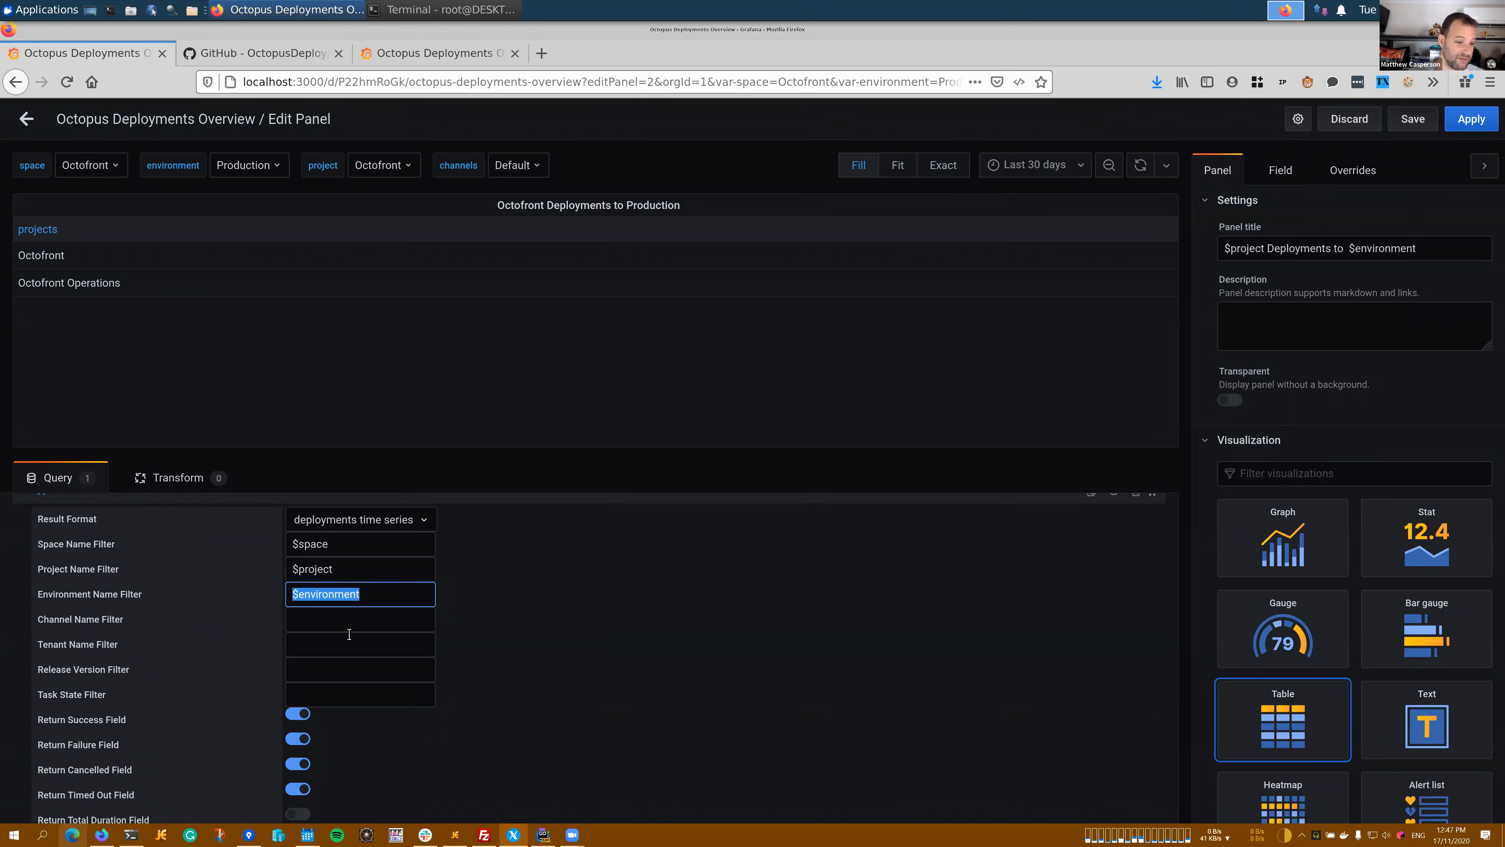
left_click_drag(57, 667, 130, 669)
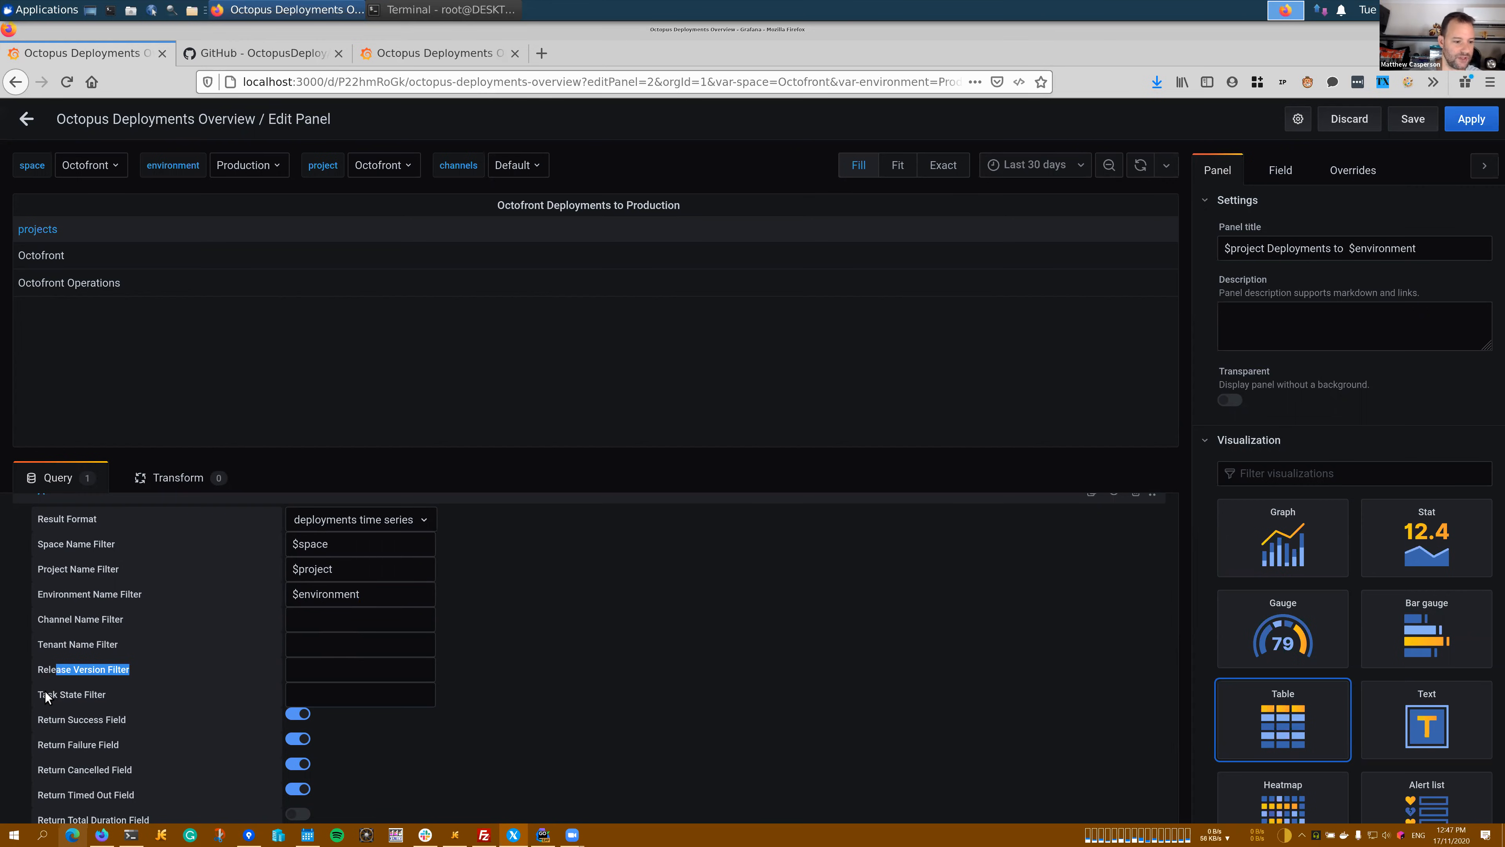
left_click_drag(44, 691, 108, 694)
left_click(316, 700)
scroll(523, 671, "down", 2)
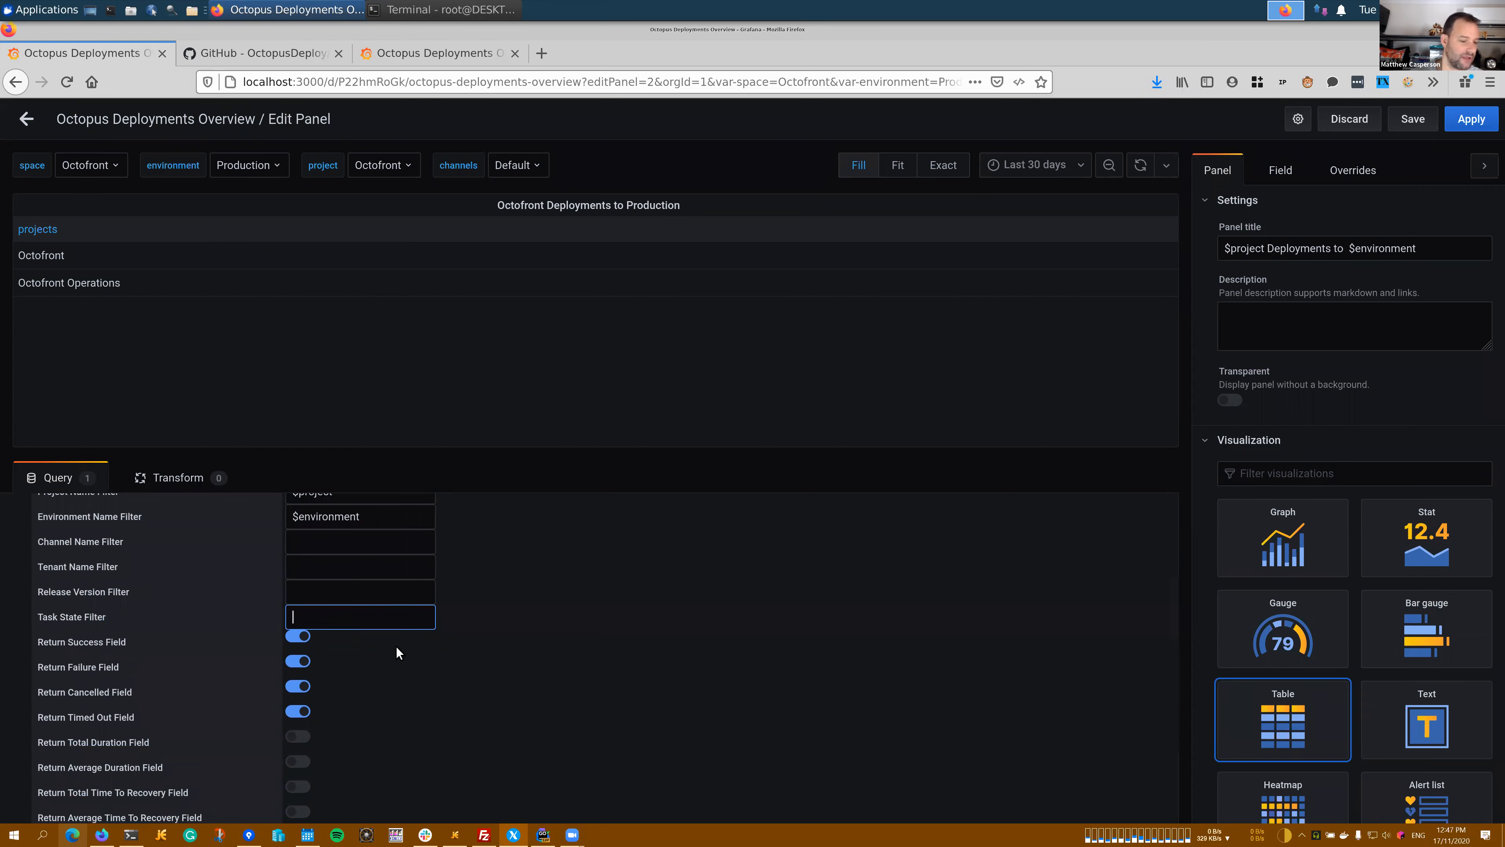
scroll(384, 646, "down", 1)
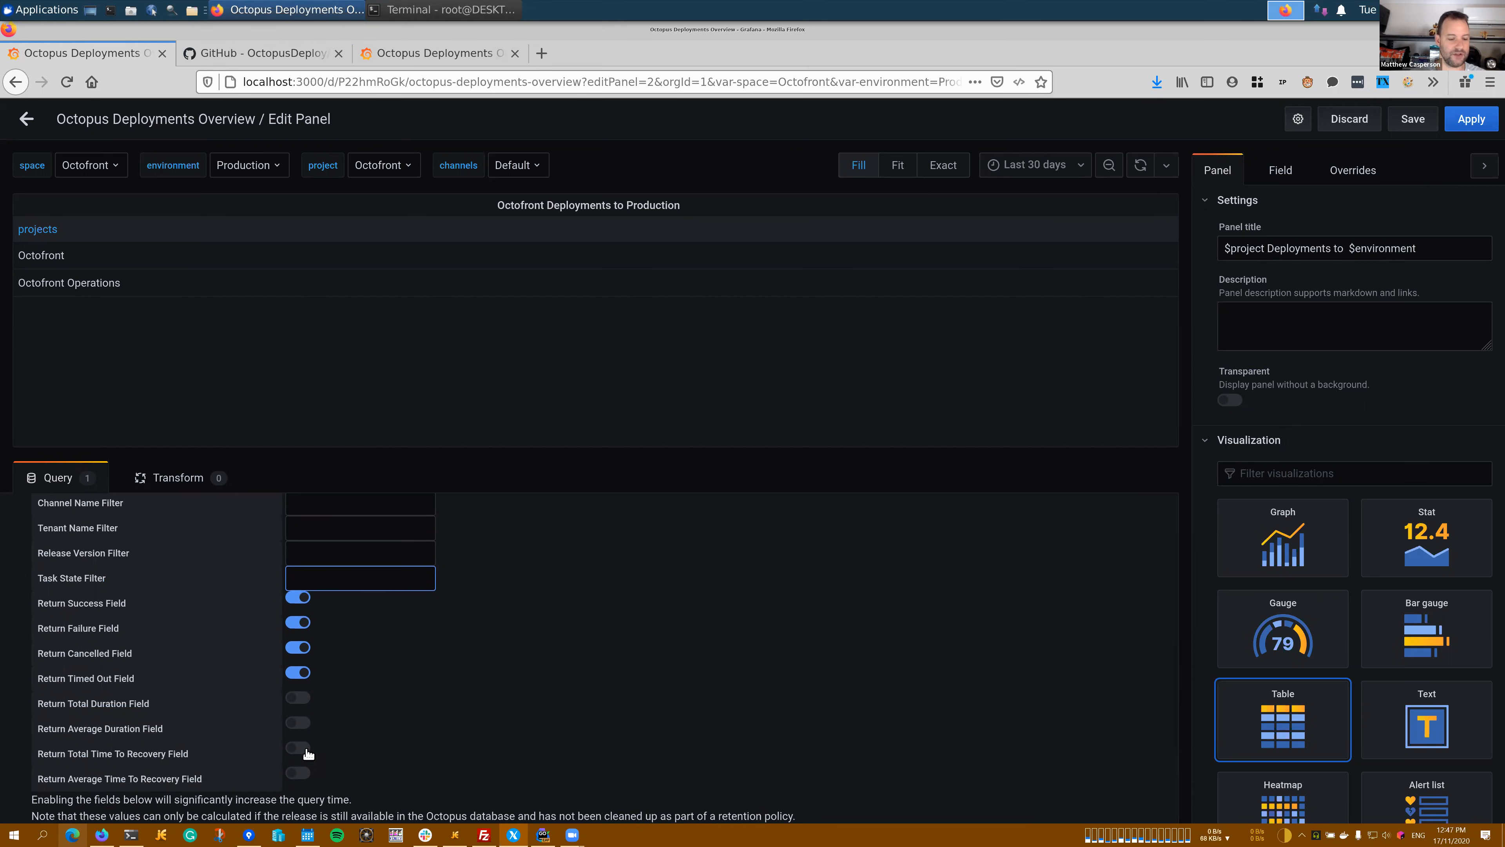
Switch the panel's visualization to Graph and refresh the data
left_click(1283, 534)
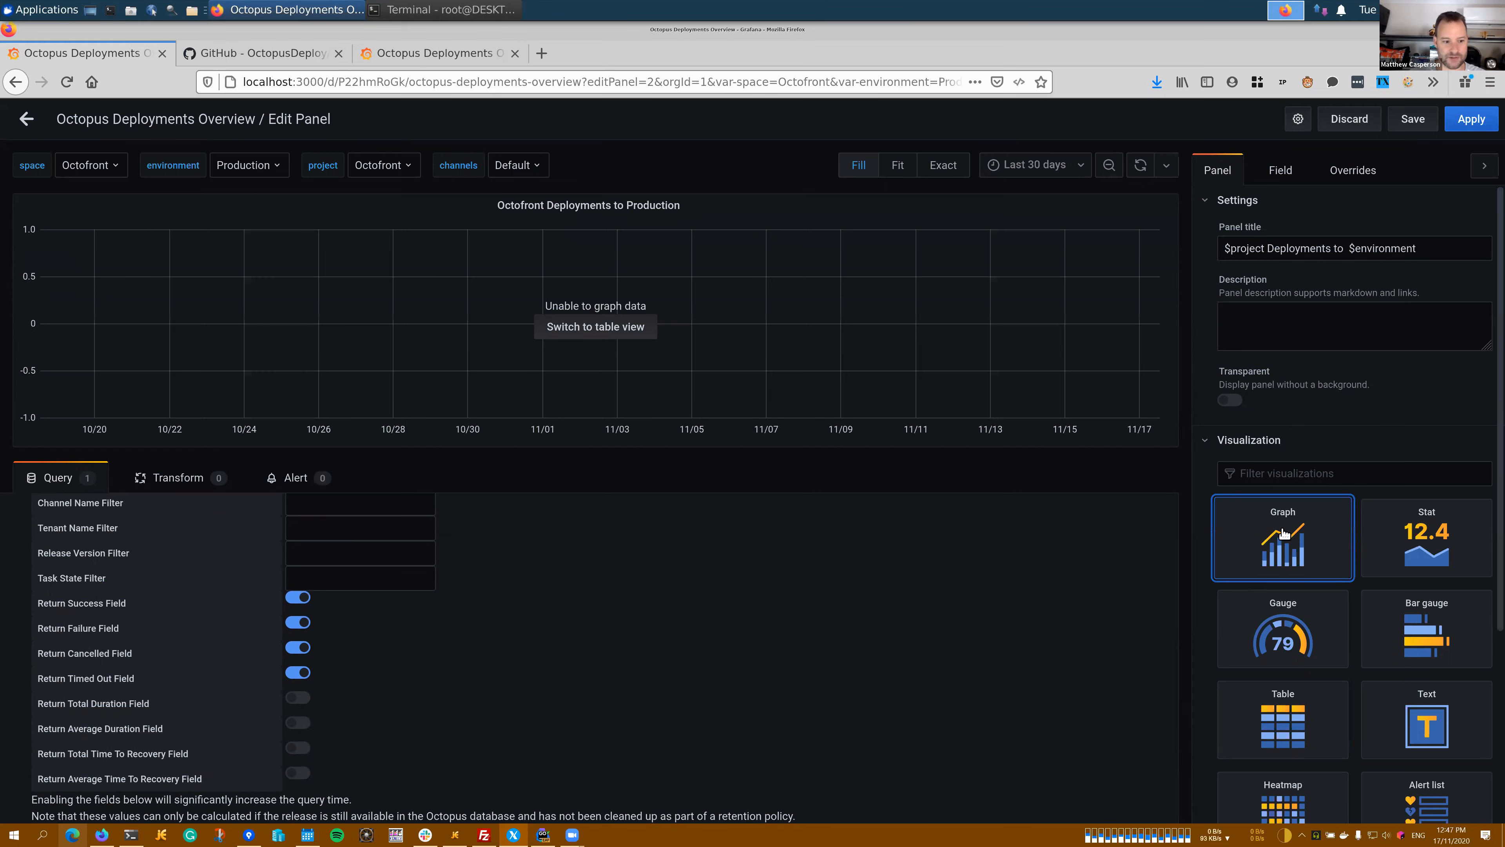
scroll(632, 581, "up", 3)
scroll(632, 579, "up", 3)
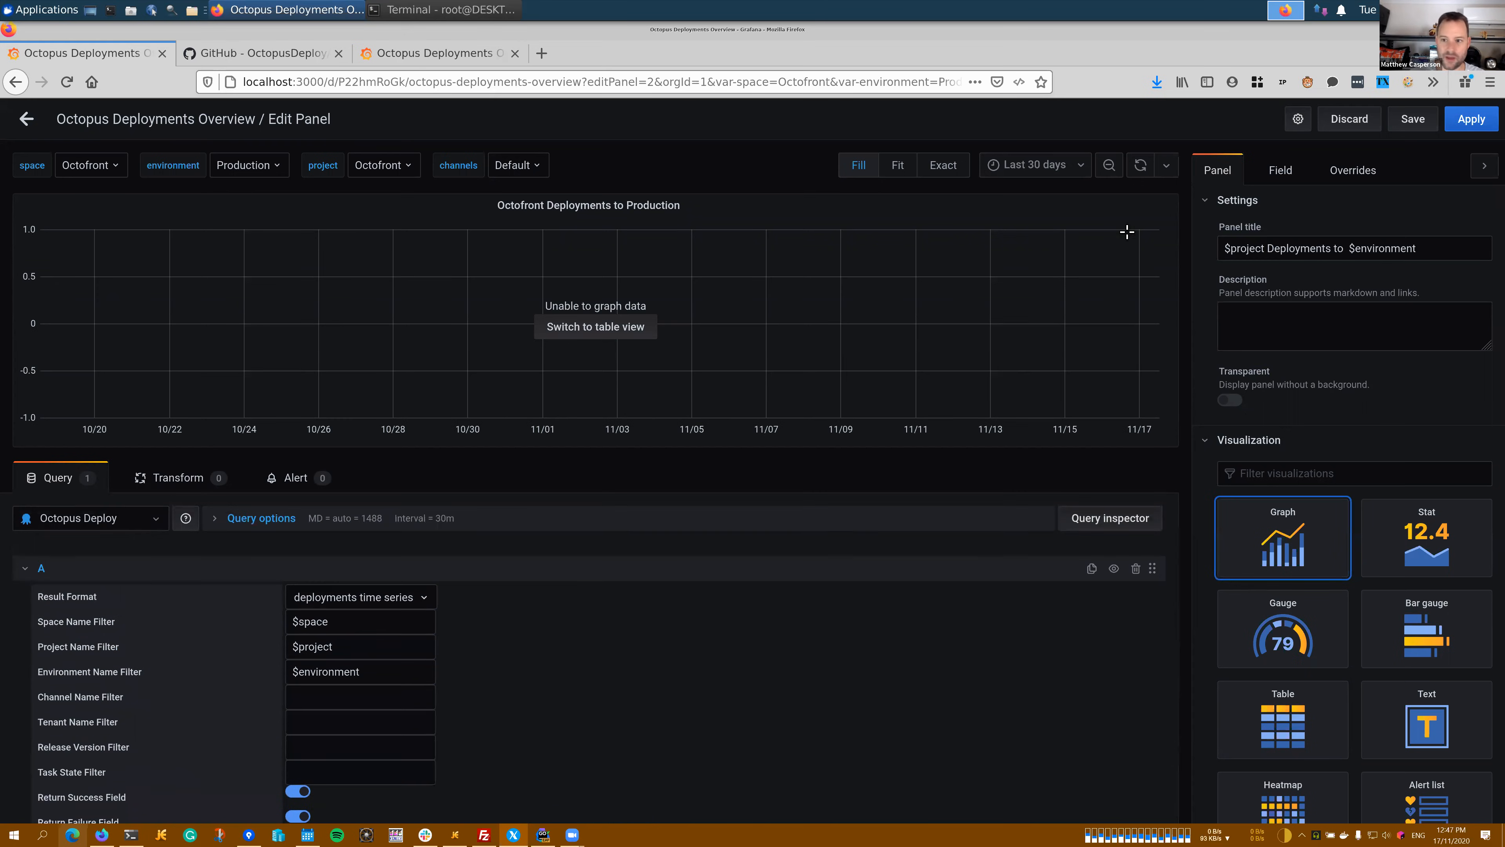
left_click(1144, 167)
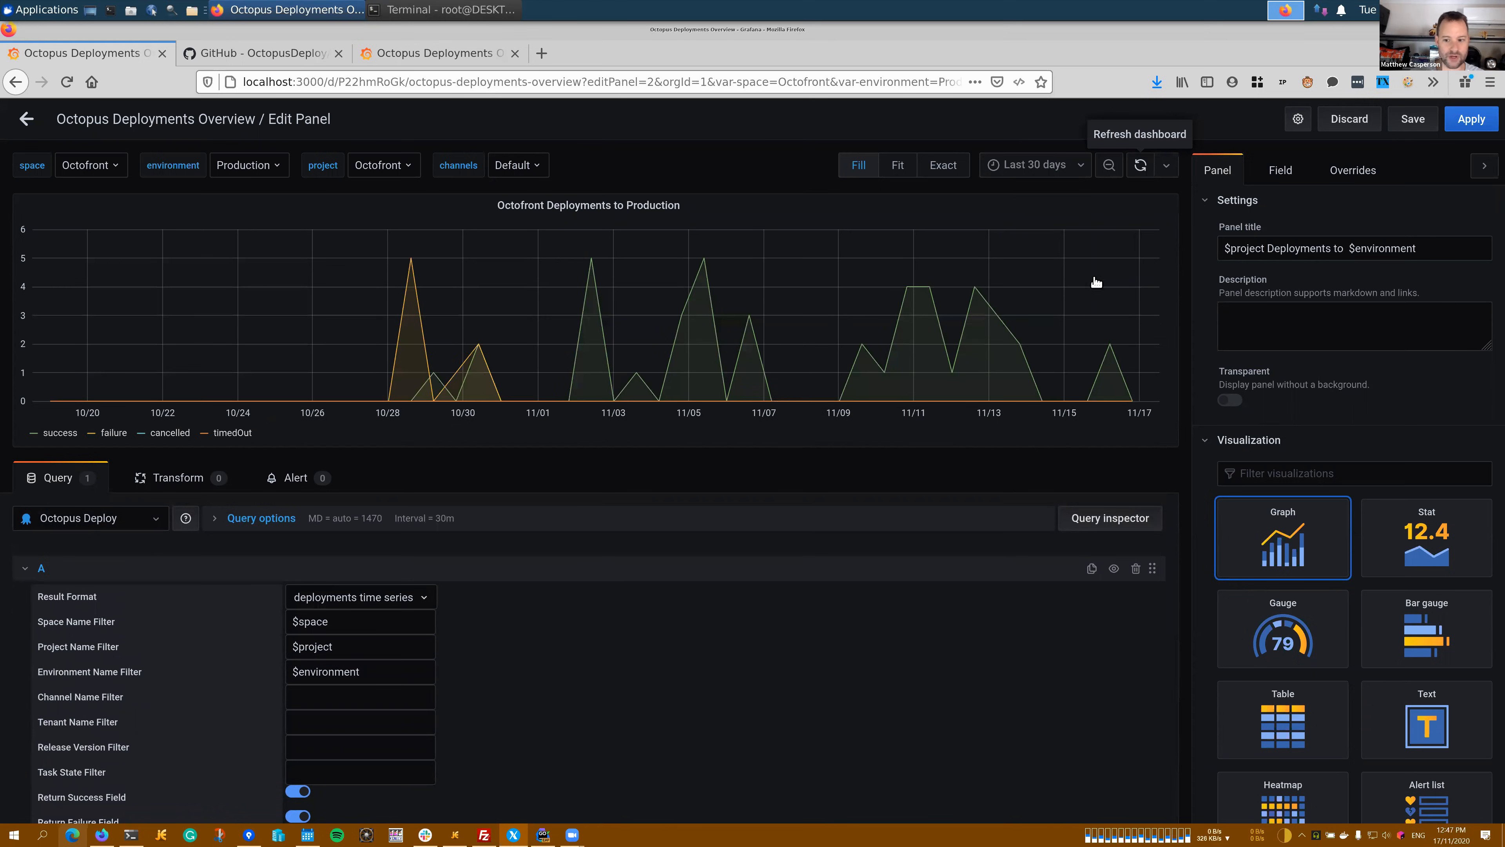
Enable the query's Return Total Duration and Return Average Duration fields and refresh the graph
scroll(559, 617, "down", 1)
scroll(559, 617, "down", 9)
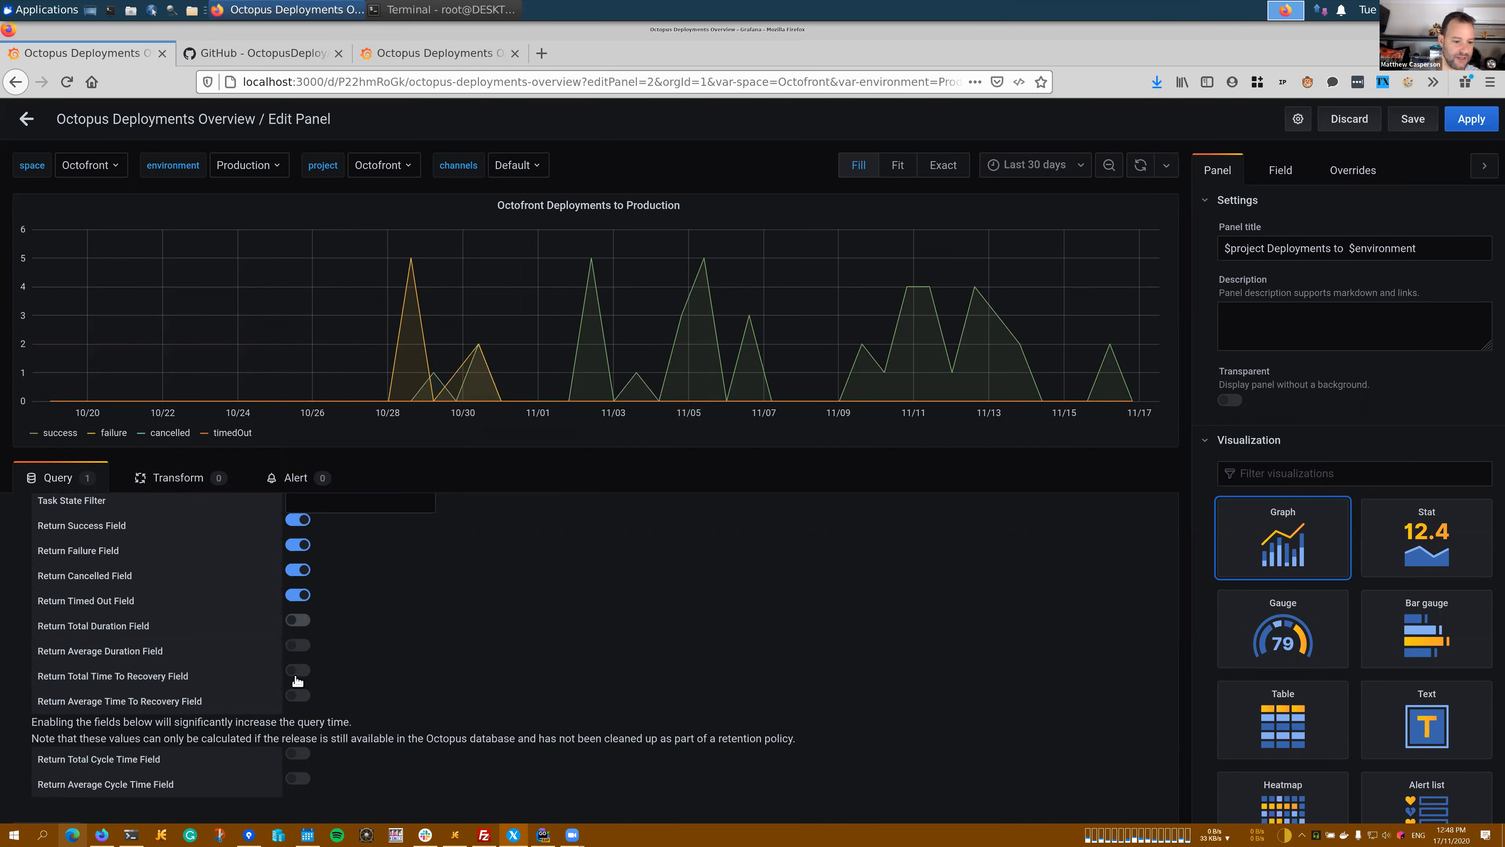
left_click(298, 620)
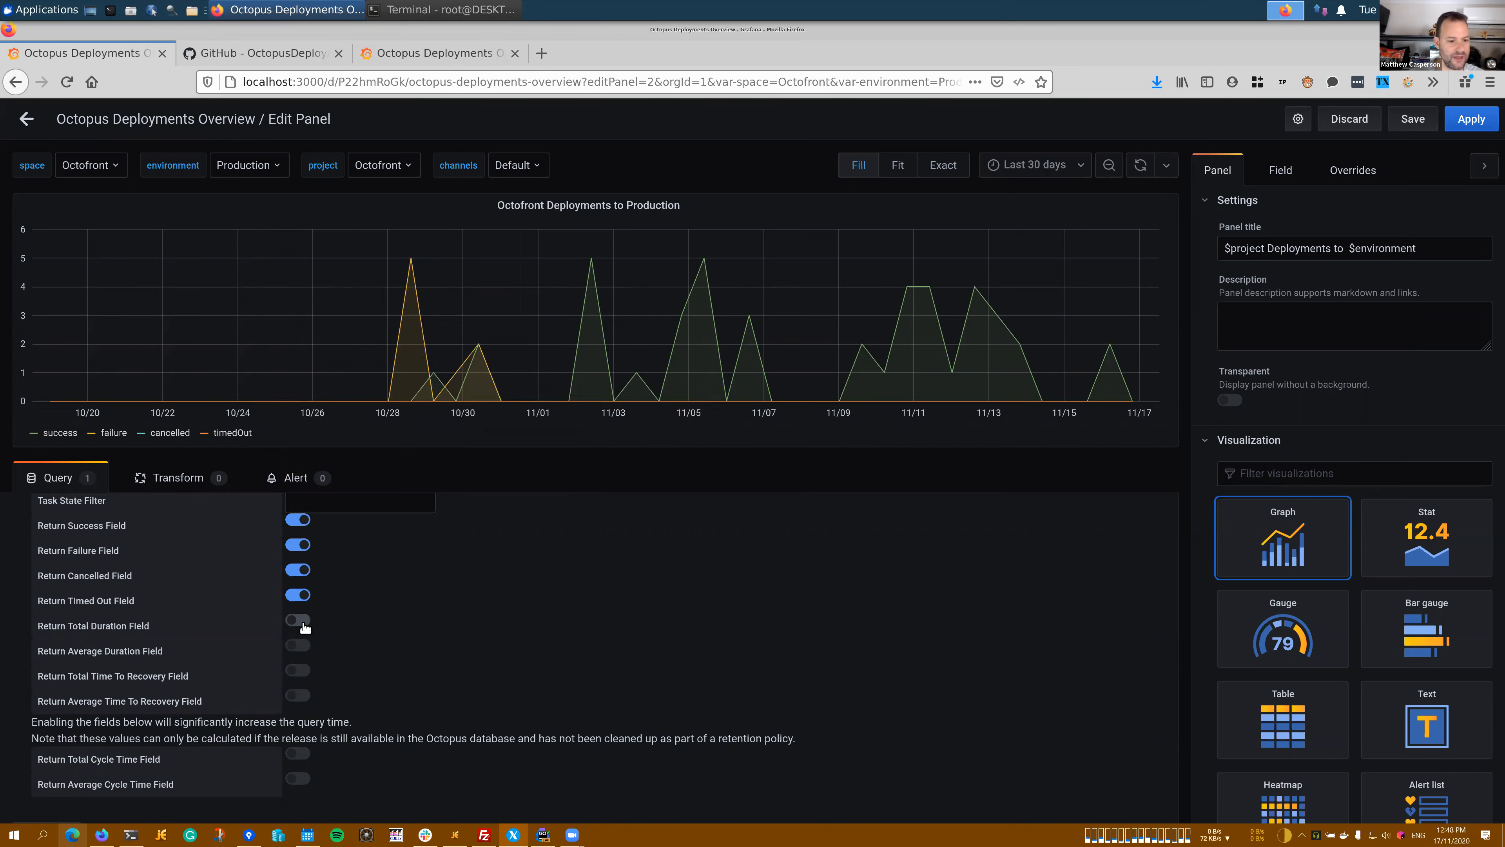
left_click(298, 646)
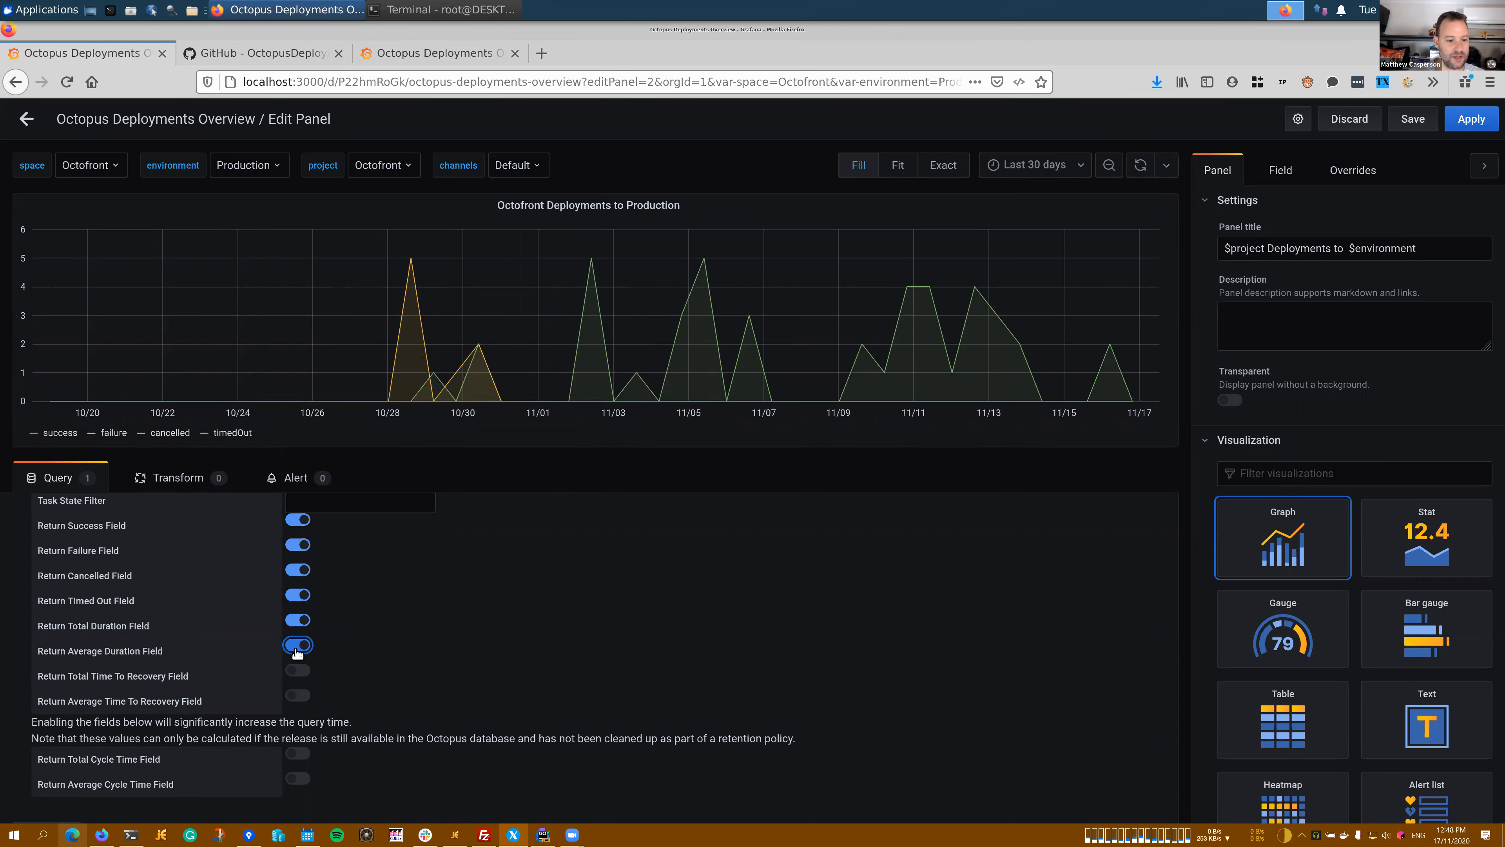
left_click(1146, 169)
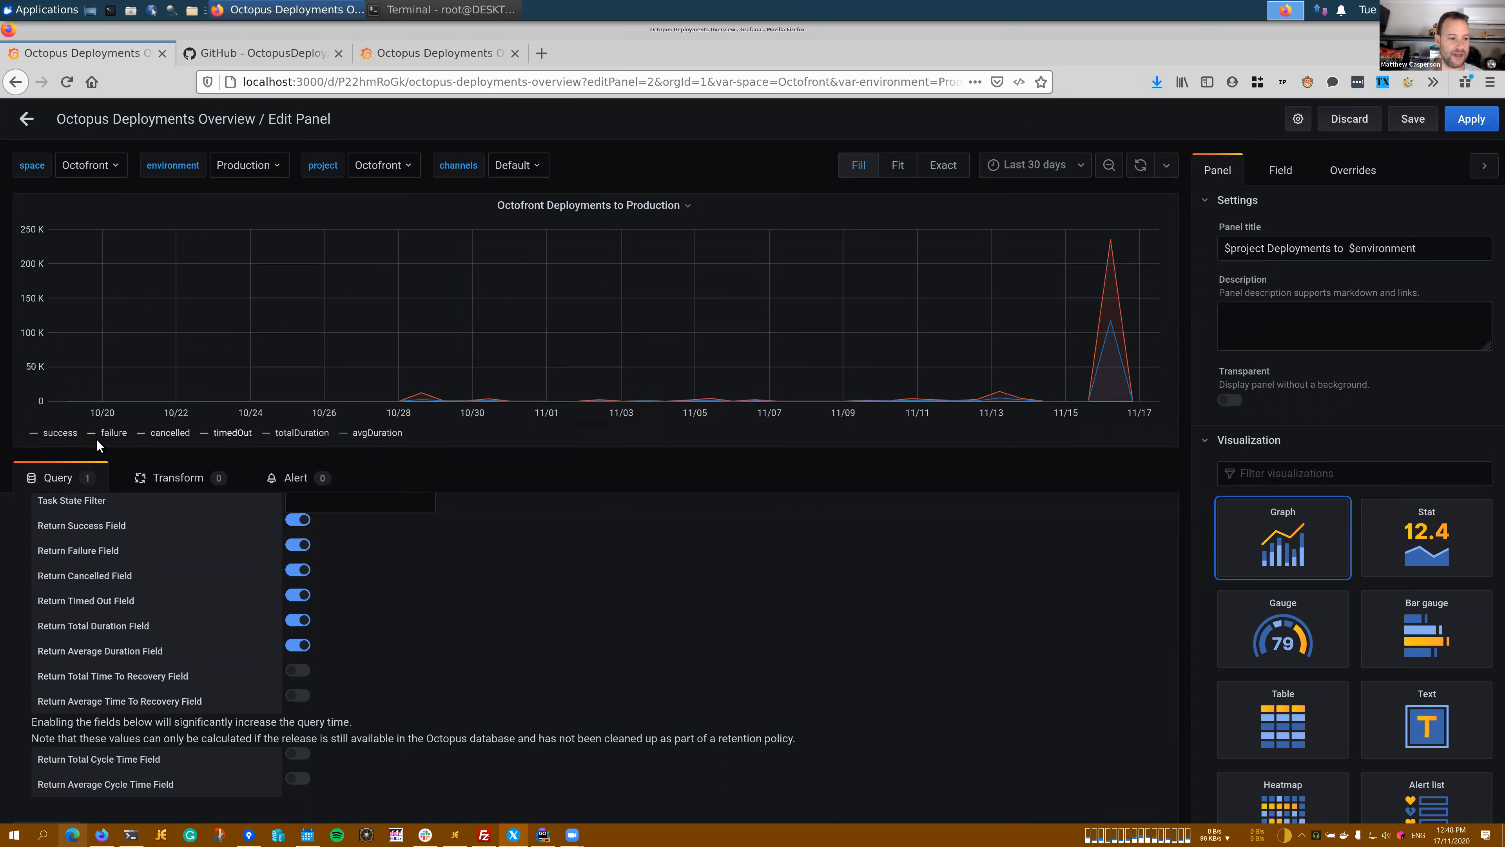
Show only the success, failure, cancelled and timedOut series in the graph
left_click(58, 437)
left_click(107, 434, "shift")
left_click(172, 437, "shift")
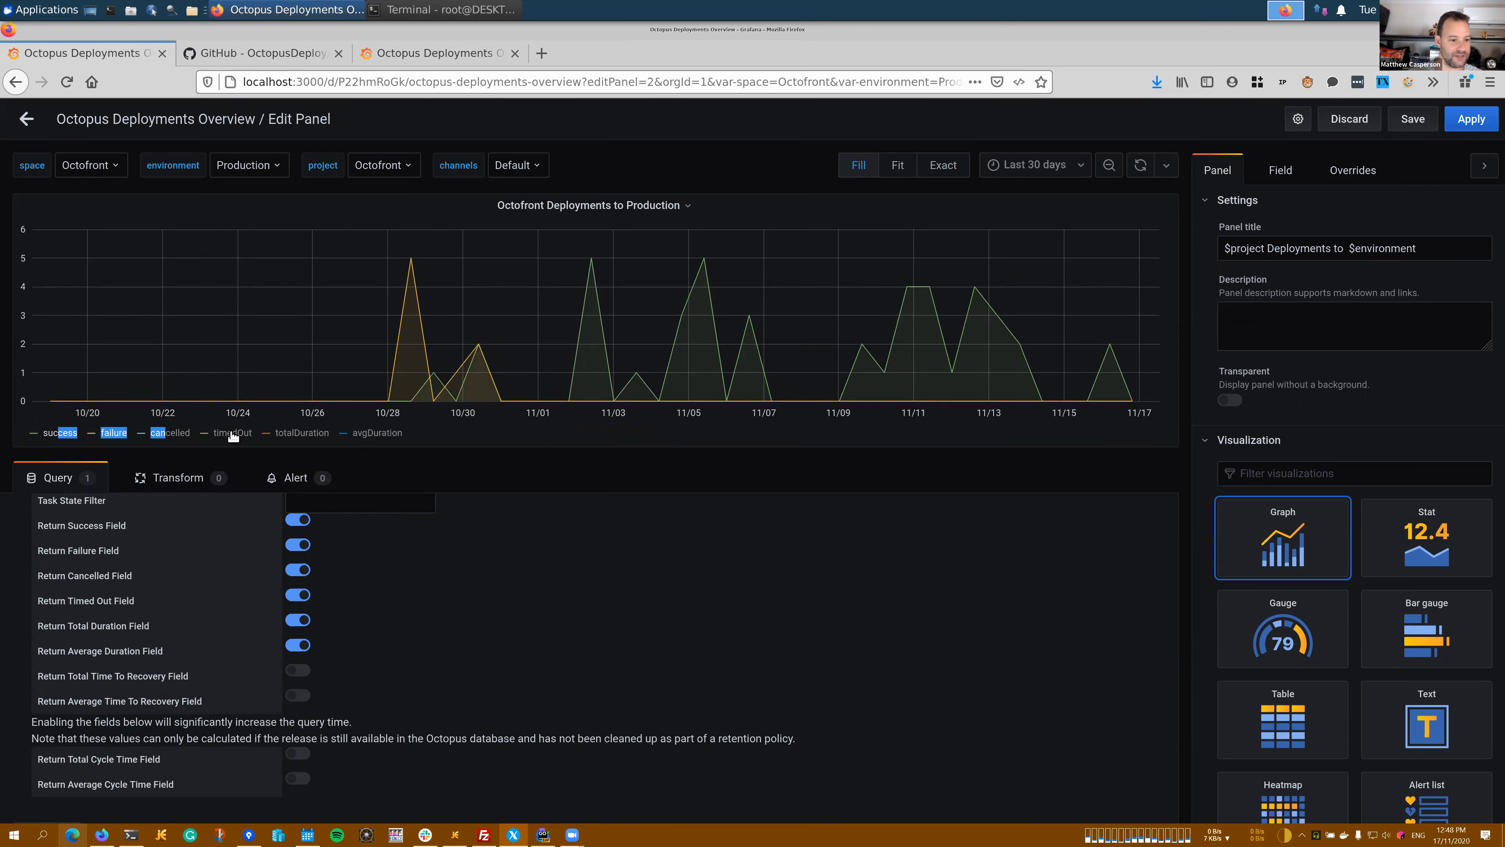
left_click(226, 438, "shift")
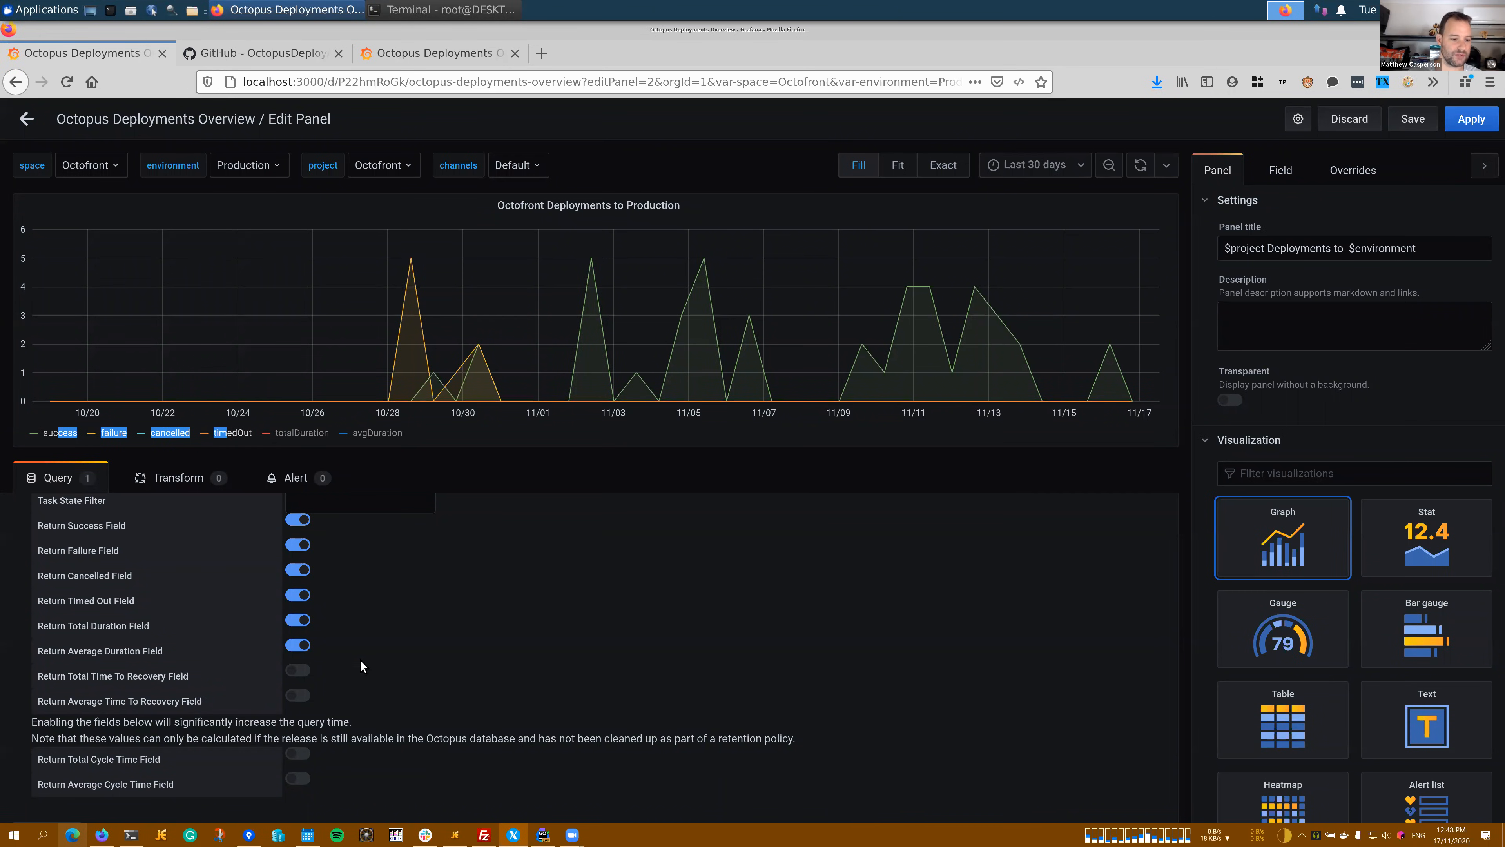
Disable the query's Return Average Duration and Return Total Duration fields and refresh the graph
left_click(300, 646)
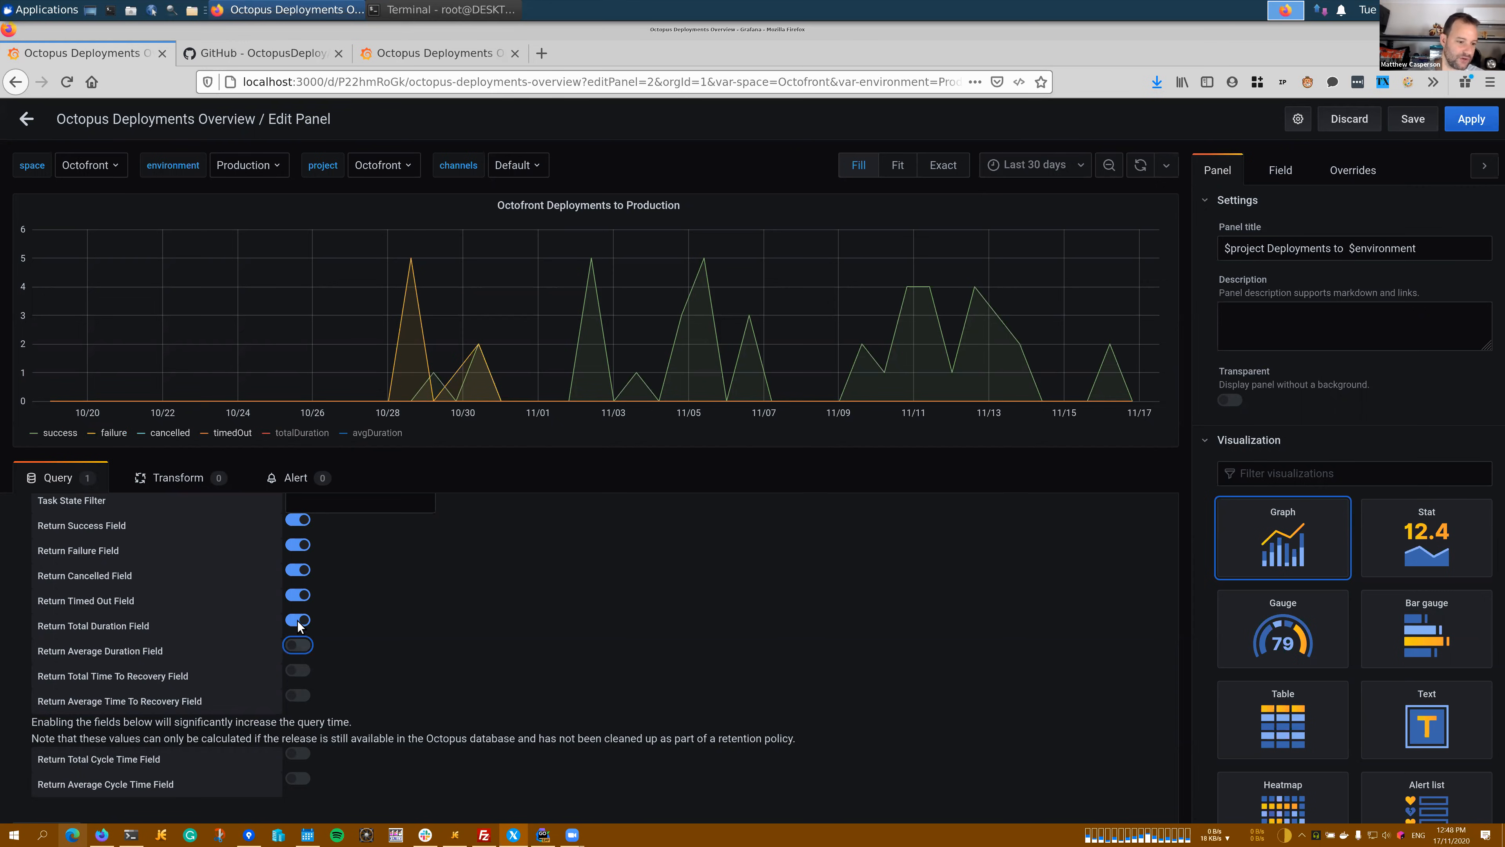
left_click(298, 621)
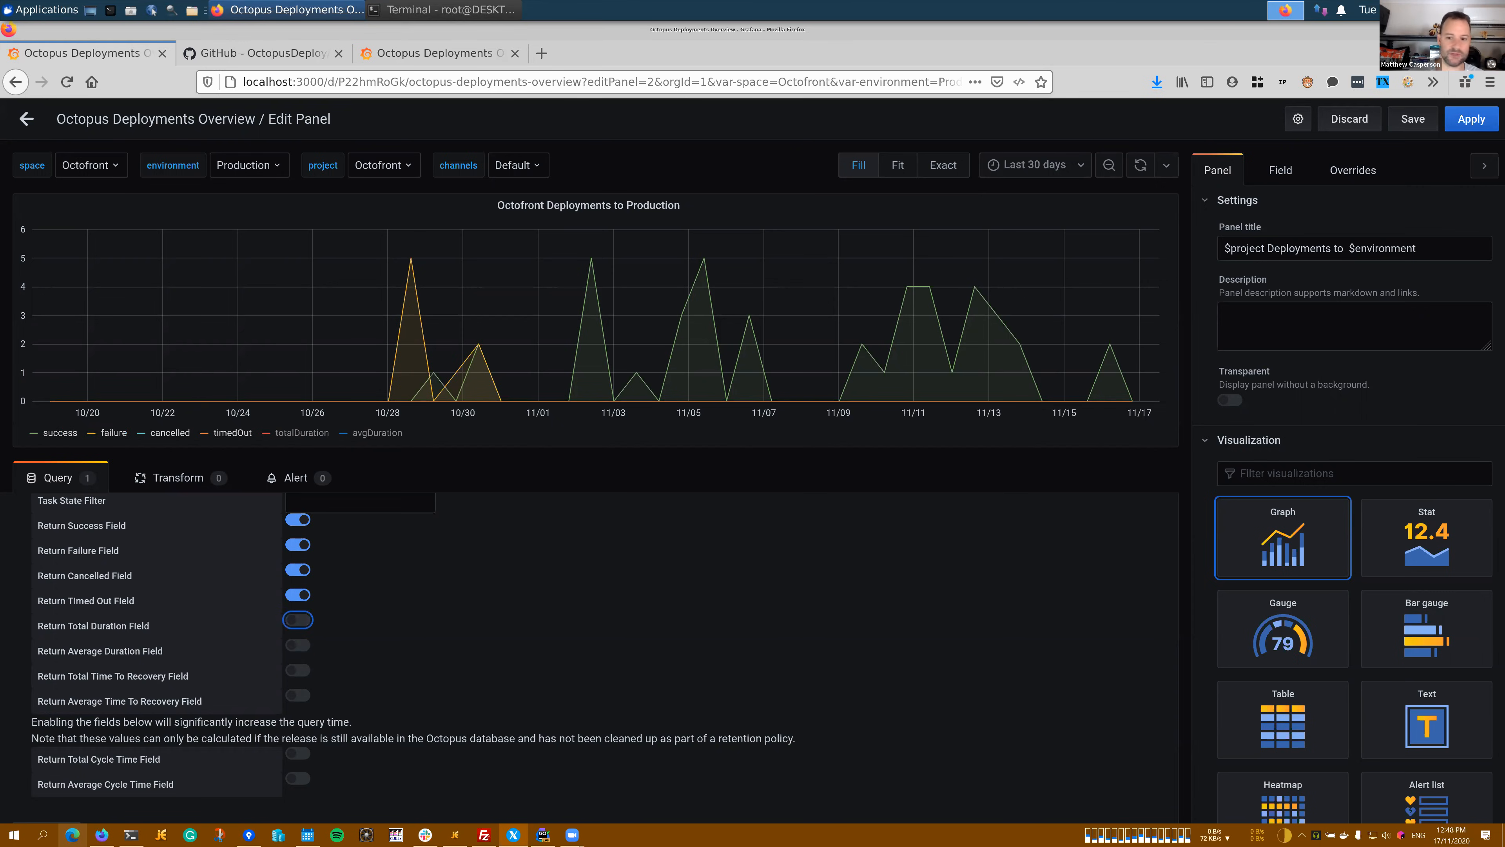
left_click(1140, 167)
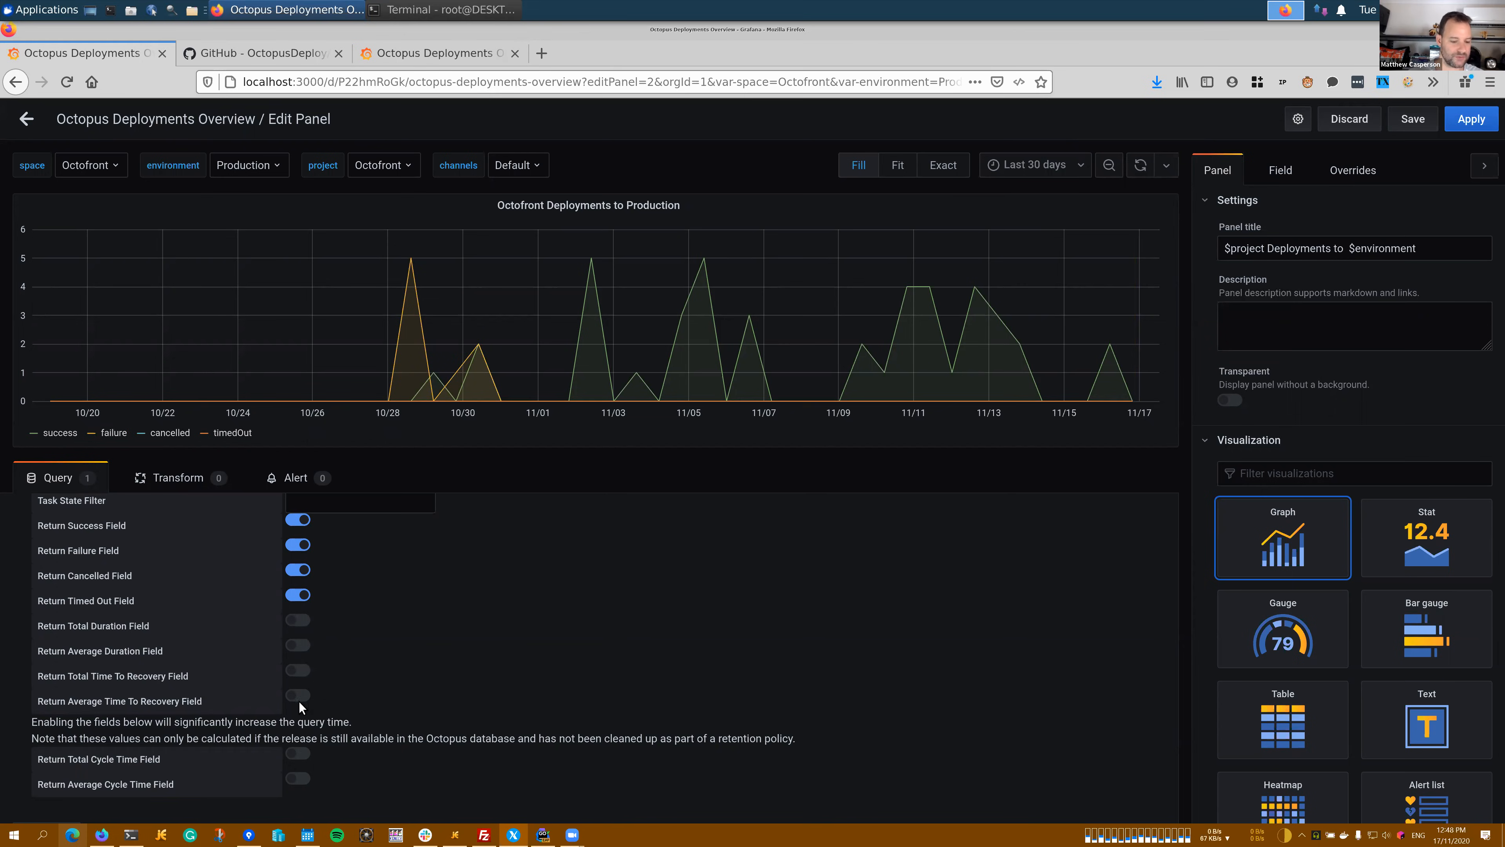
Review the query's total and average cycle time field options and the note about their query time
scroll(211, 756, "down", 1)
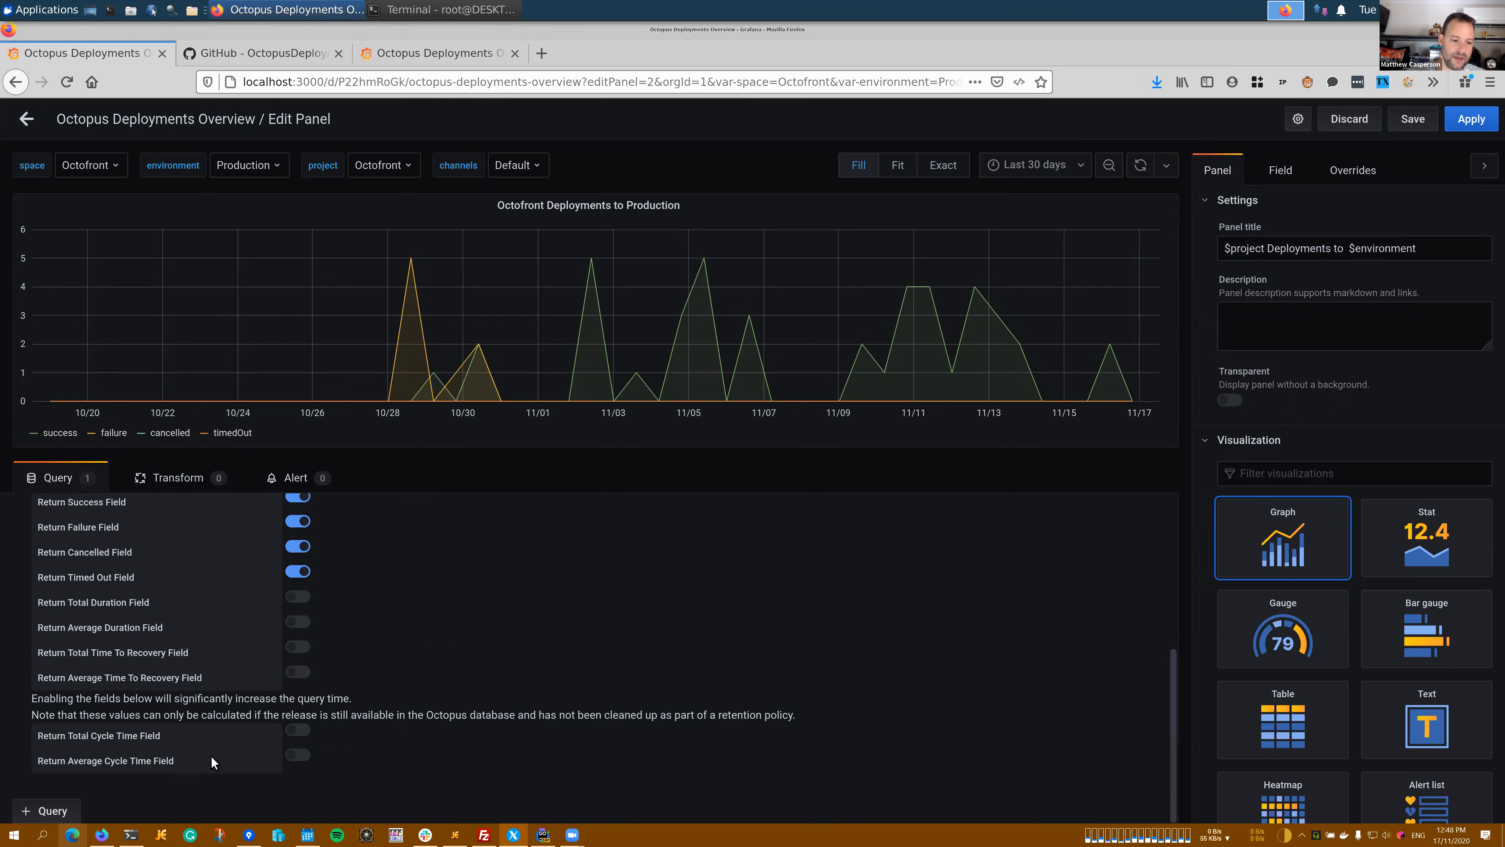
mouse_move(161, 735)
left_mouse_down()
mouse_move(42, 736)
mouse_move(178, 740)
left_mouse_up()
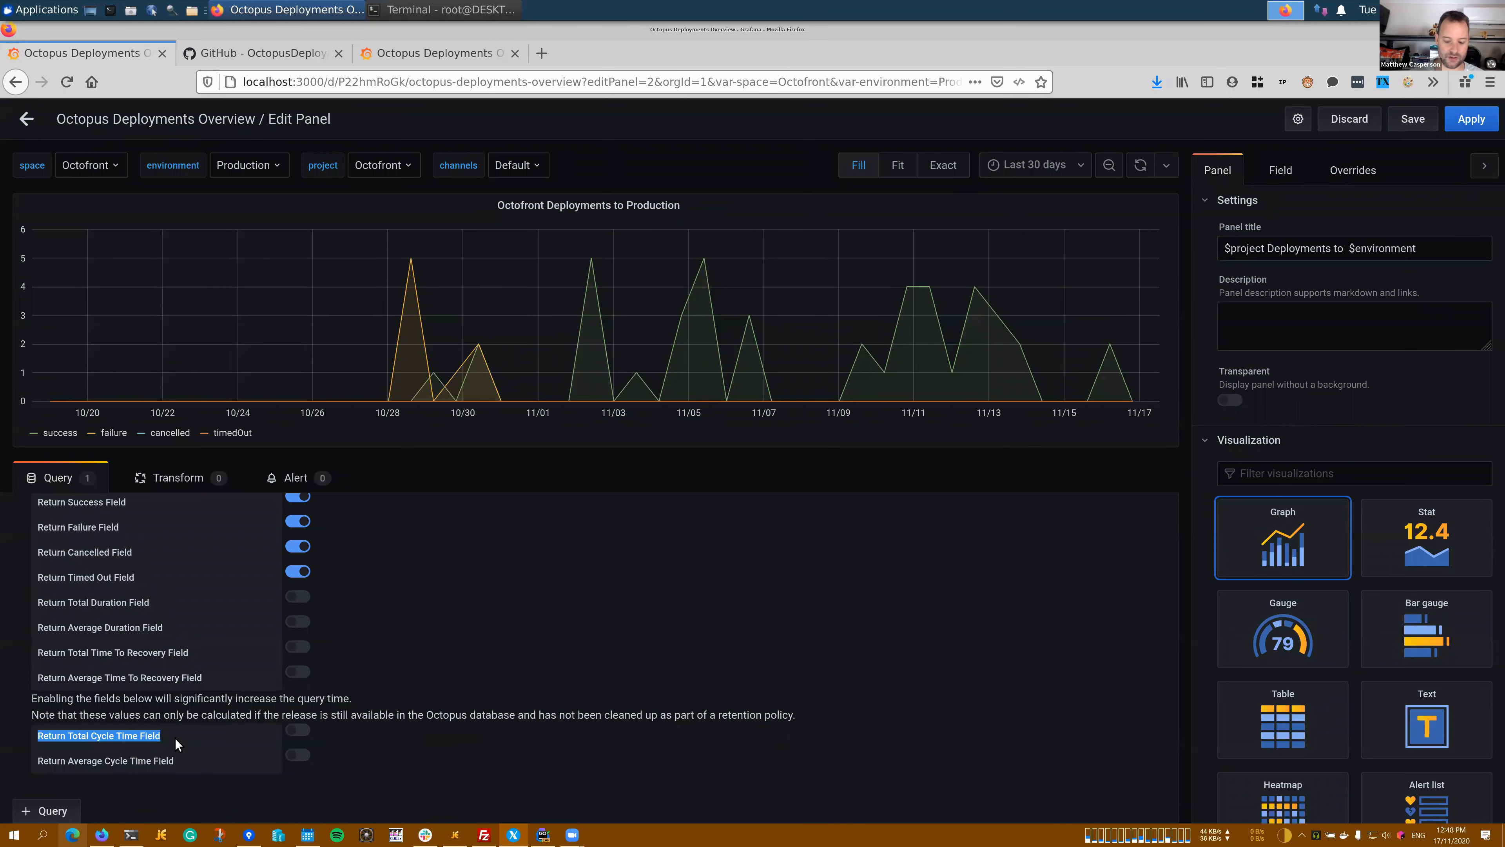
left_click(167, 739)
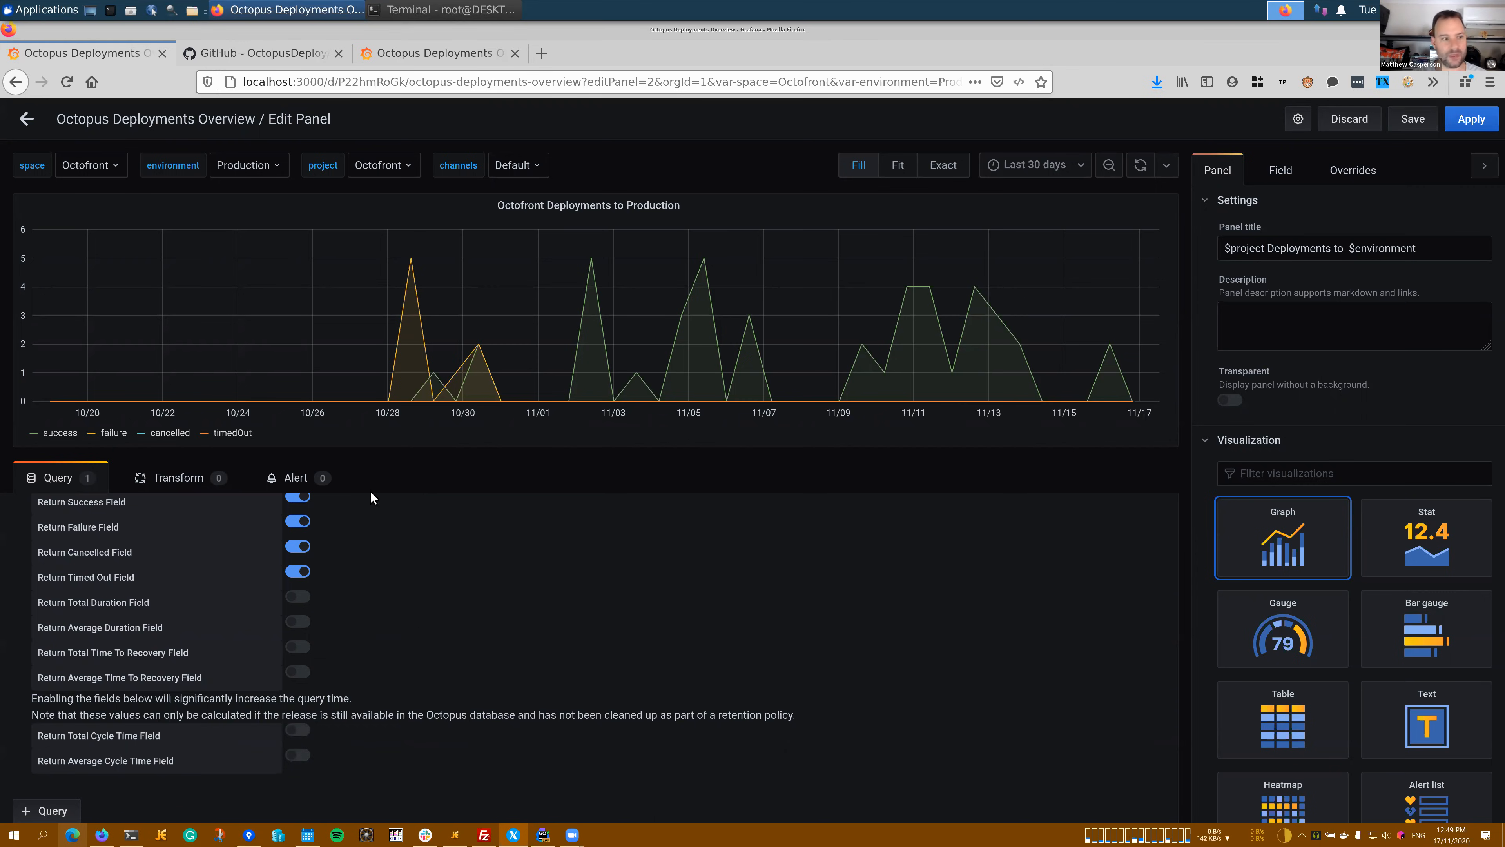
Return to the dashboard, open the percentage-based Failed deployments panel for editing and review its transformations
left_click(25, 122)
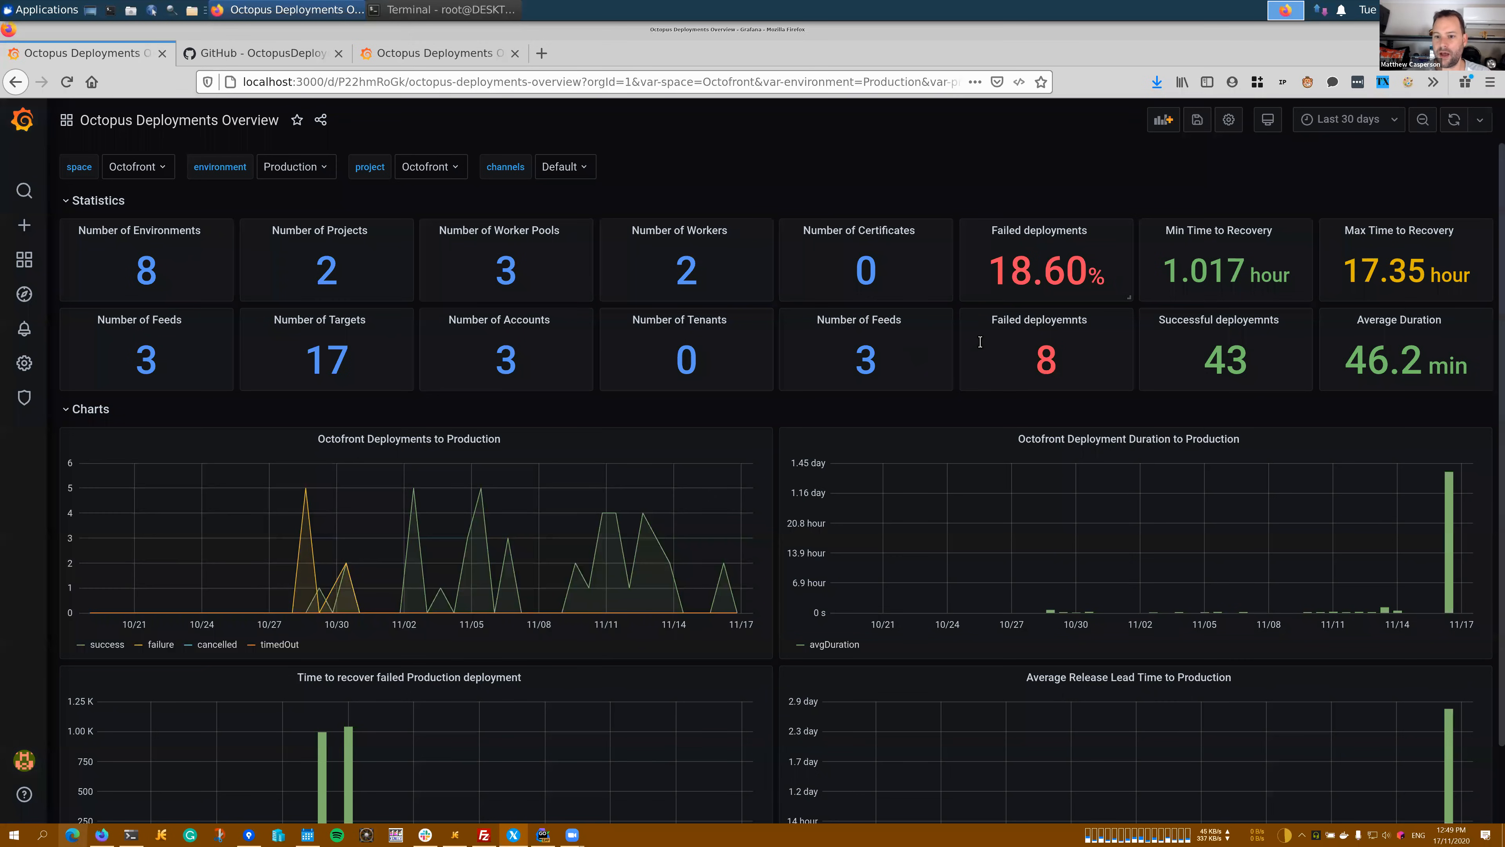
left_click(1096, 234)
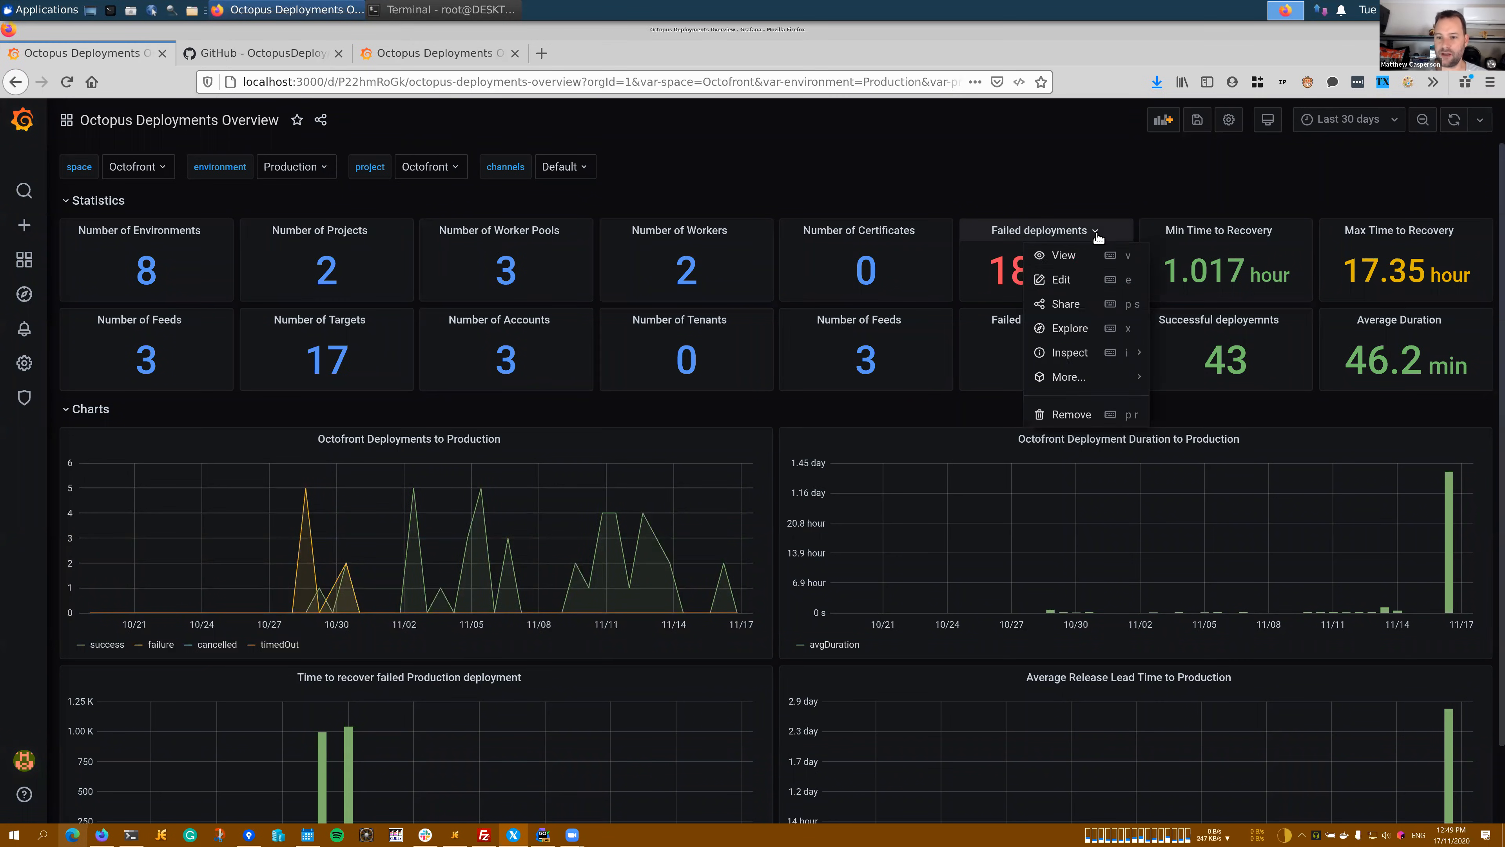
left_click(1067, 280)
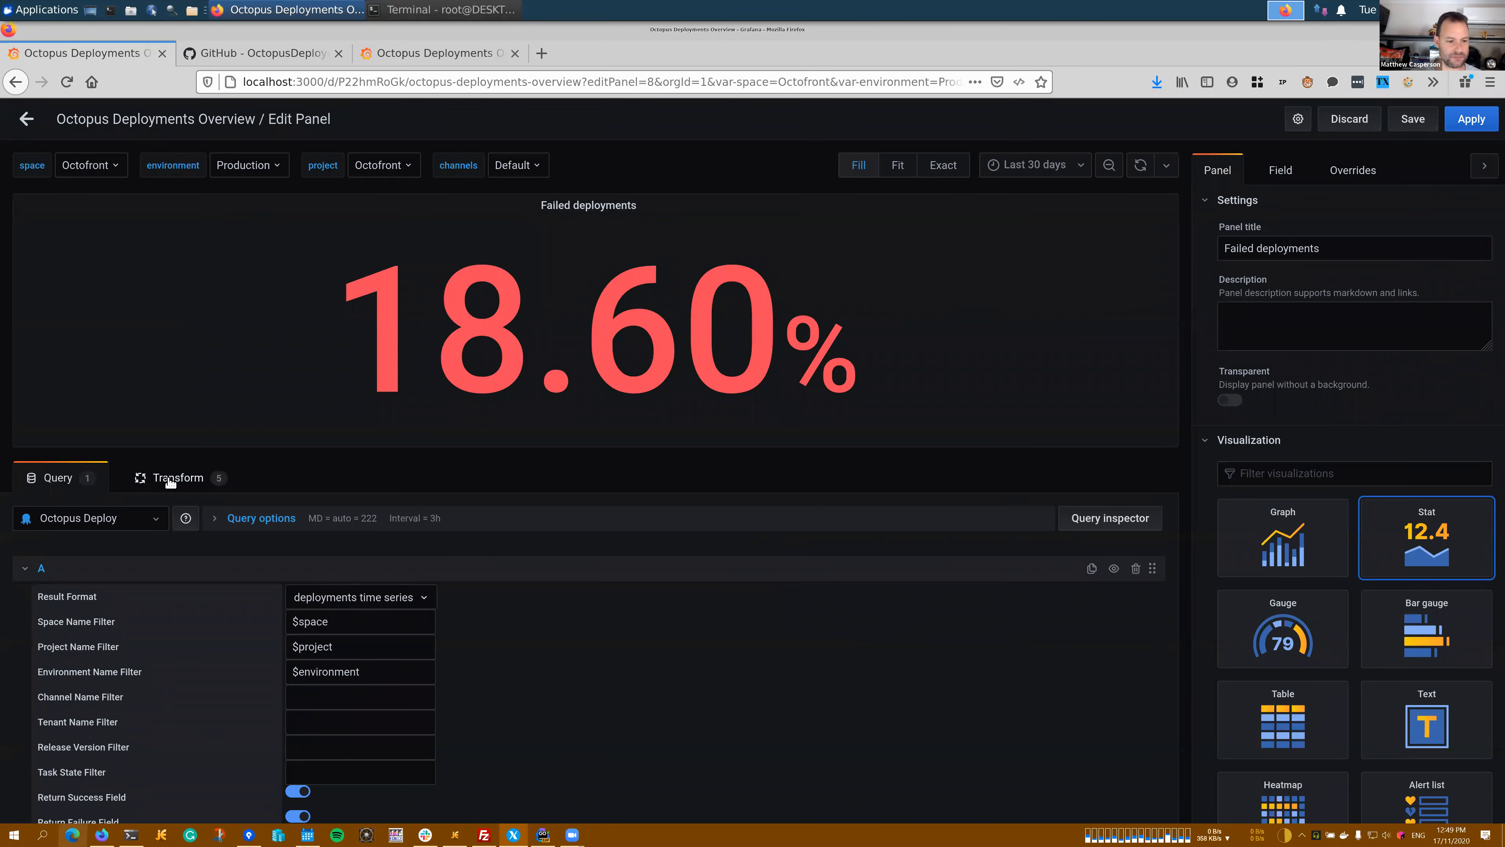
left_click(171, 481)
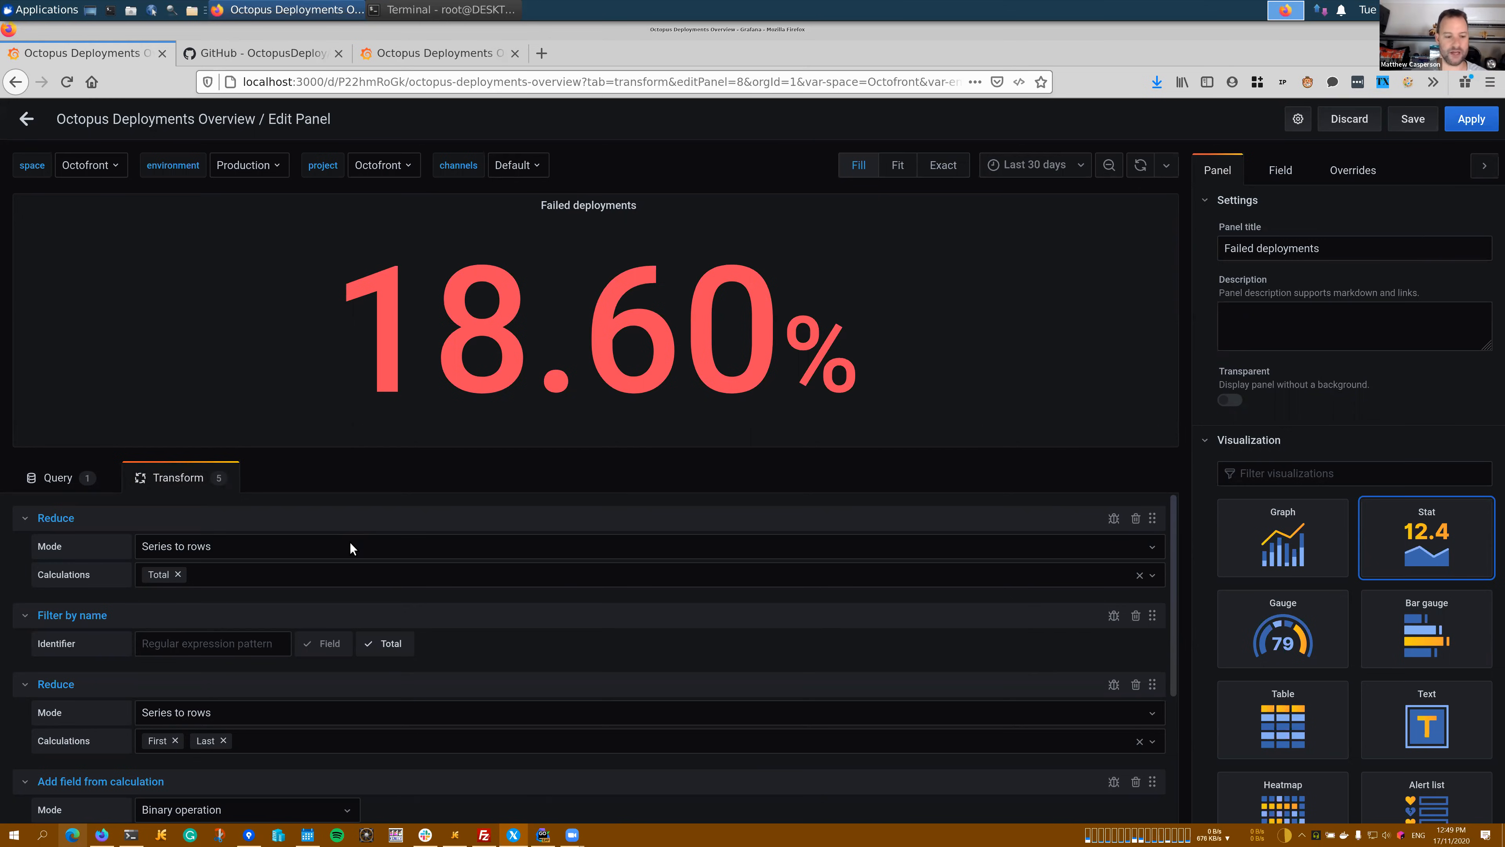
mouse_move(356, 325)
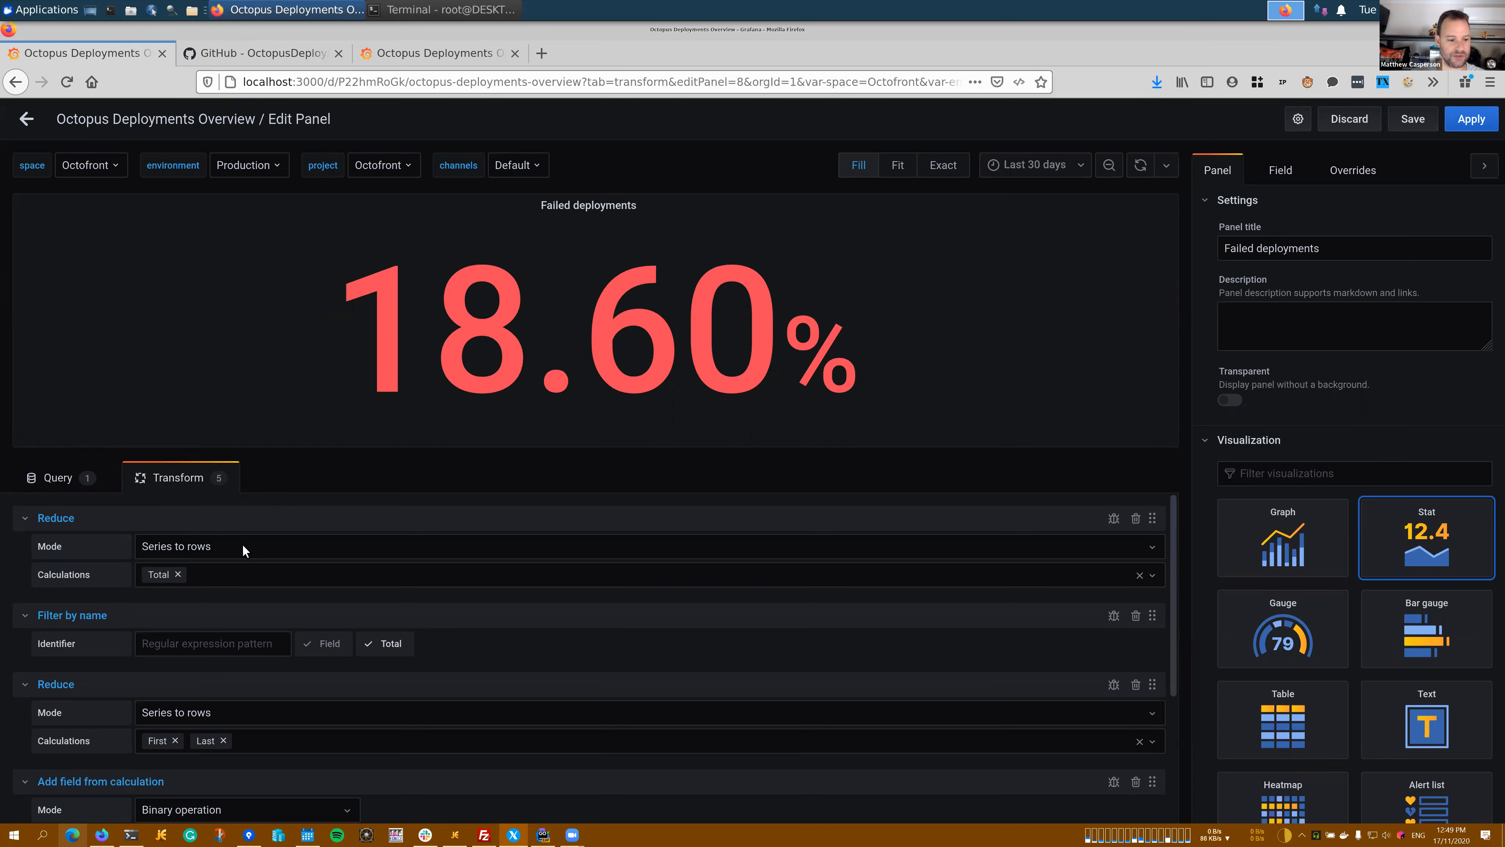
Review the Failed deployments panel's transformation chain, from the reductions to the Last / First division, against the displayed percentage
scroll(243, 550, "down", 4)
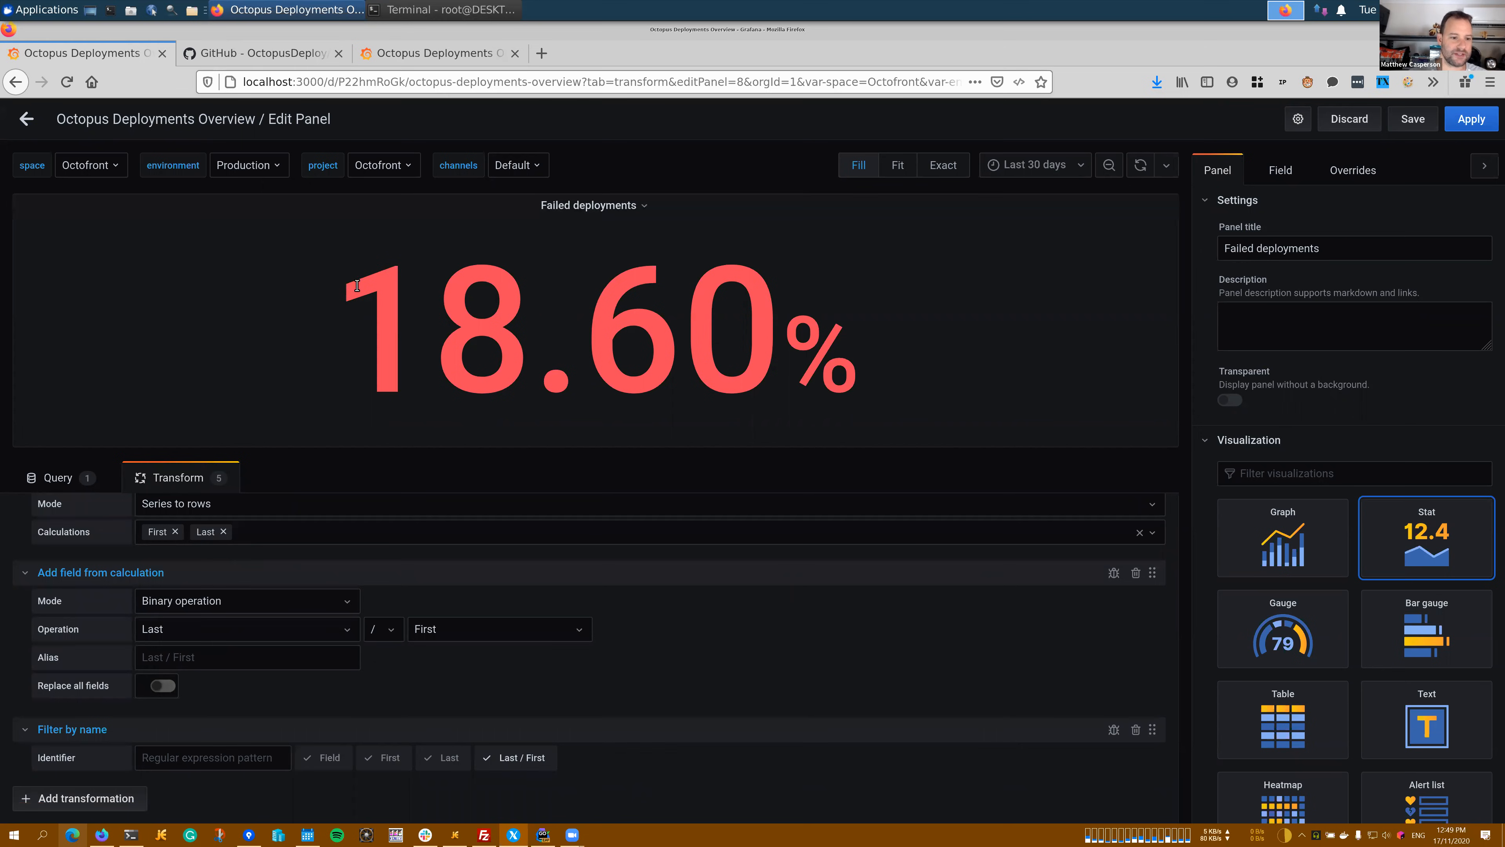
left_click_drag(356, 296, 844, 331)
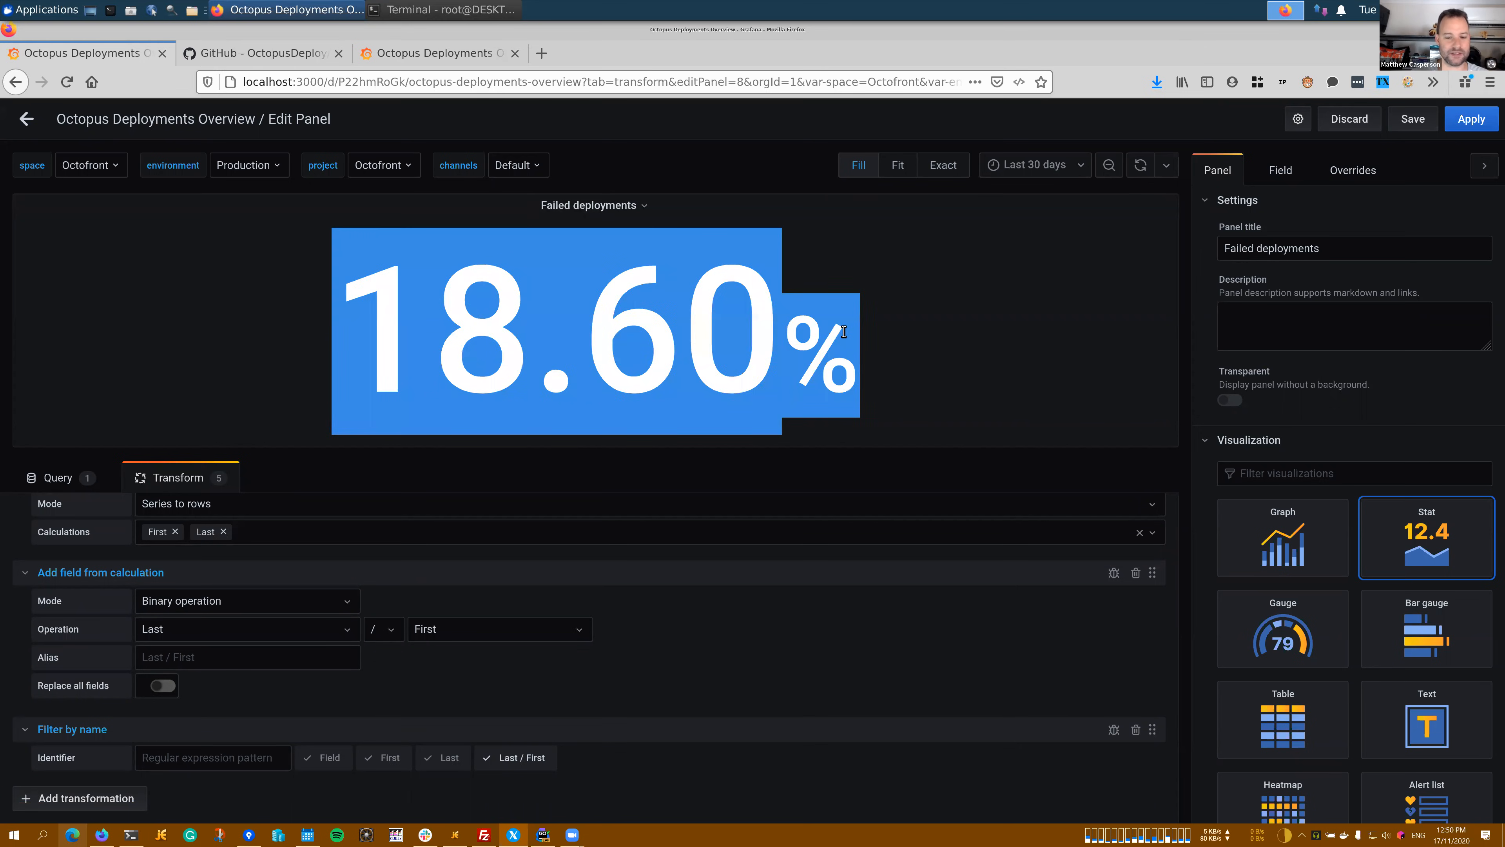
left_click(845, 332)
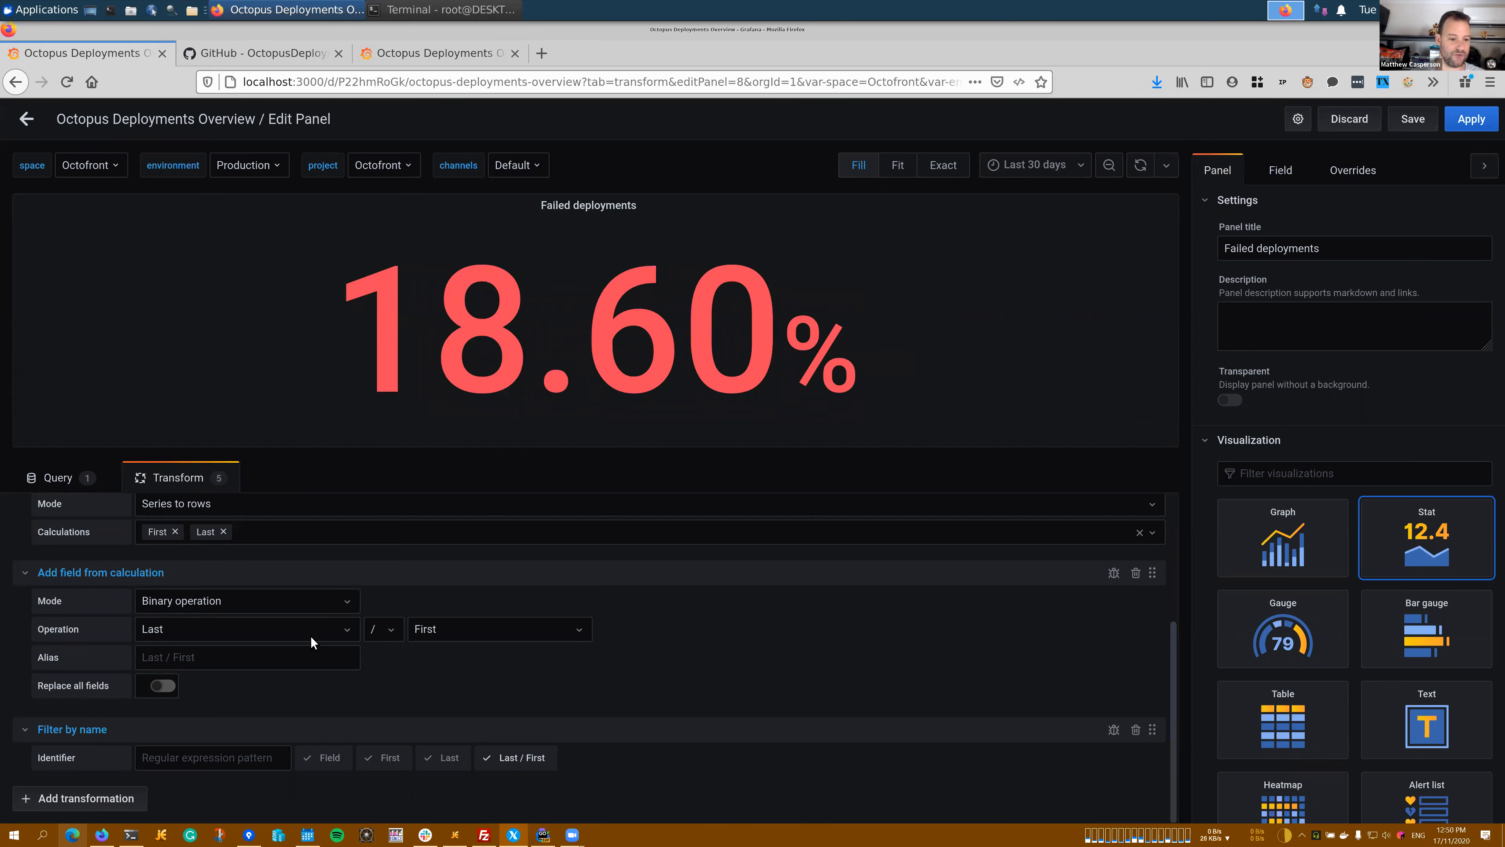
scroll(313, 642, "up", 5)
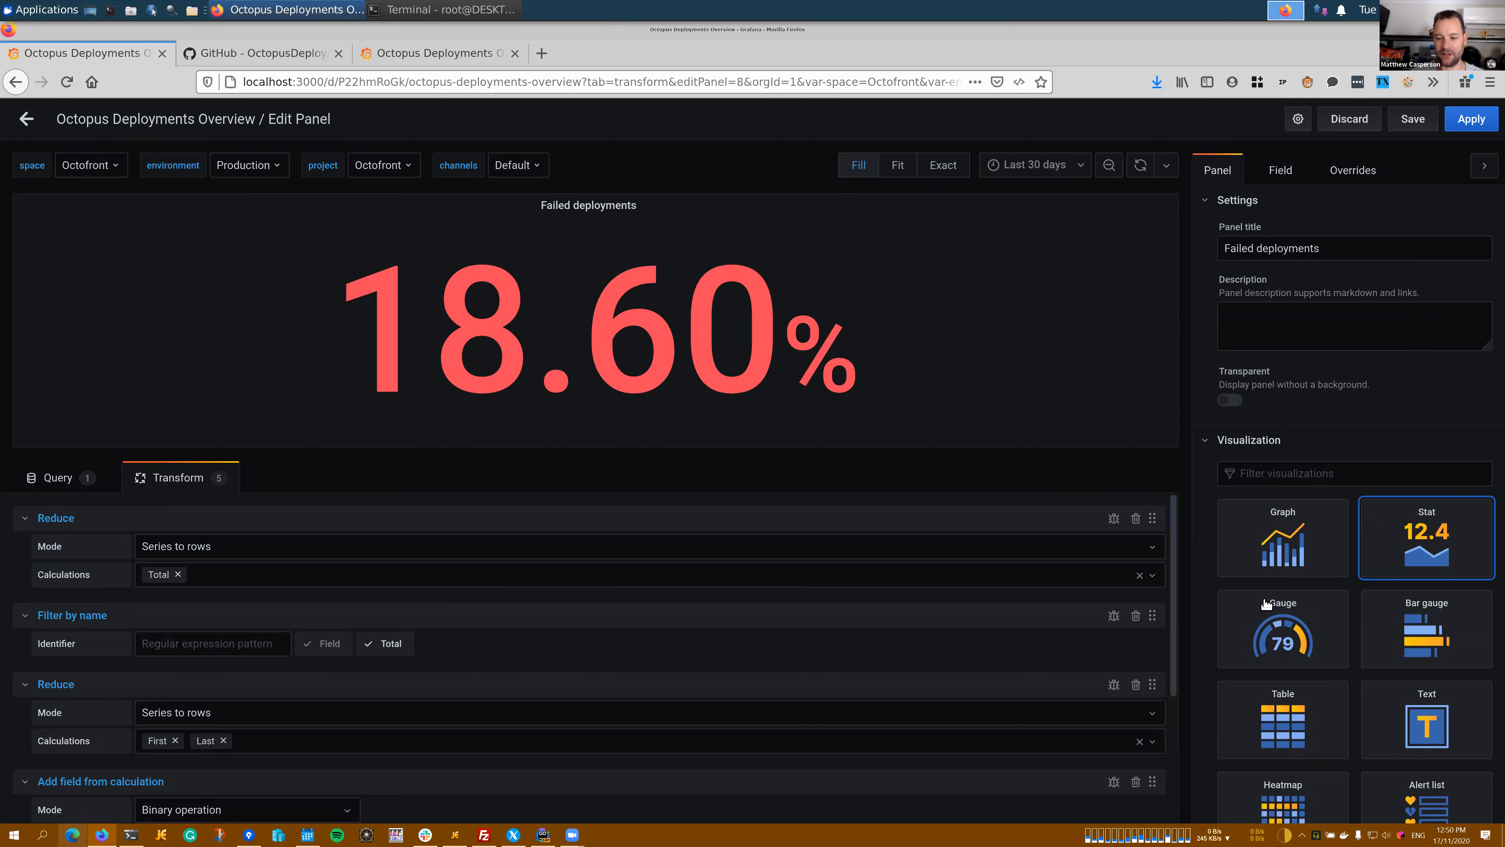
Delete all five transformations from the Failed deployments panel and switch its visualization to Table
left_click(1135, 519)
left_click(1135, 519)
left_click(1135, 520)
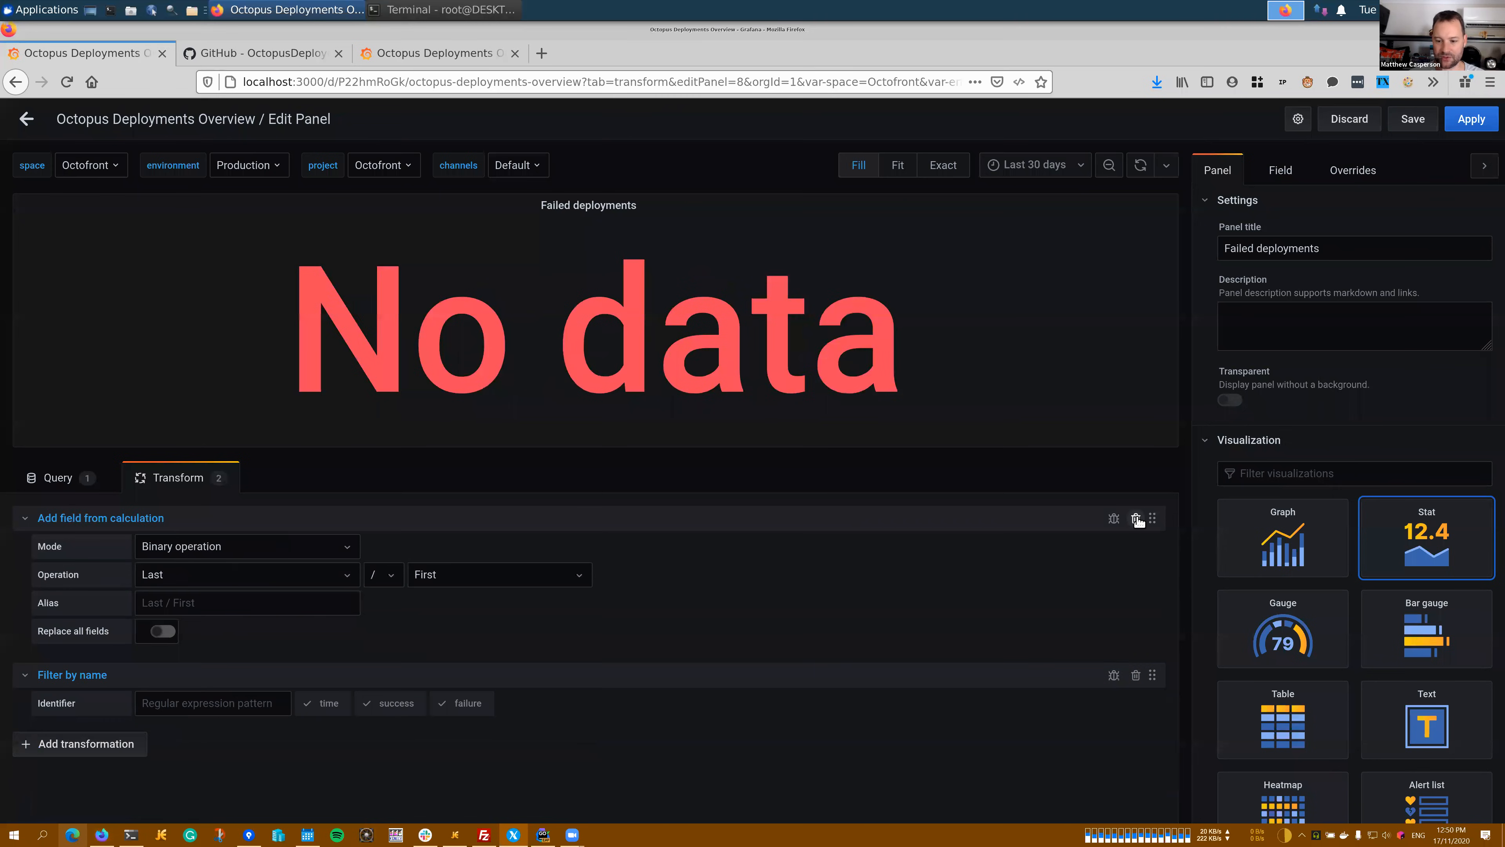
left_click(1136, 520)
left_click(1136, 520)
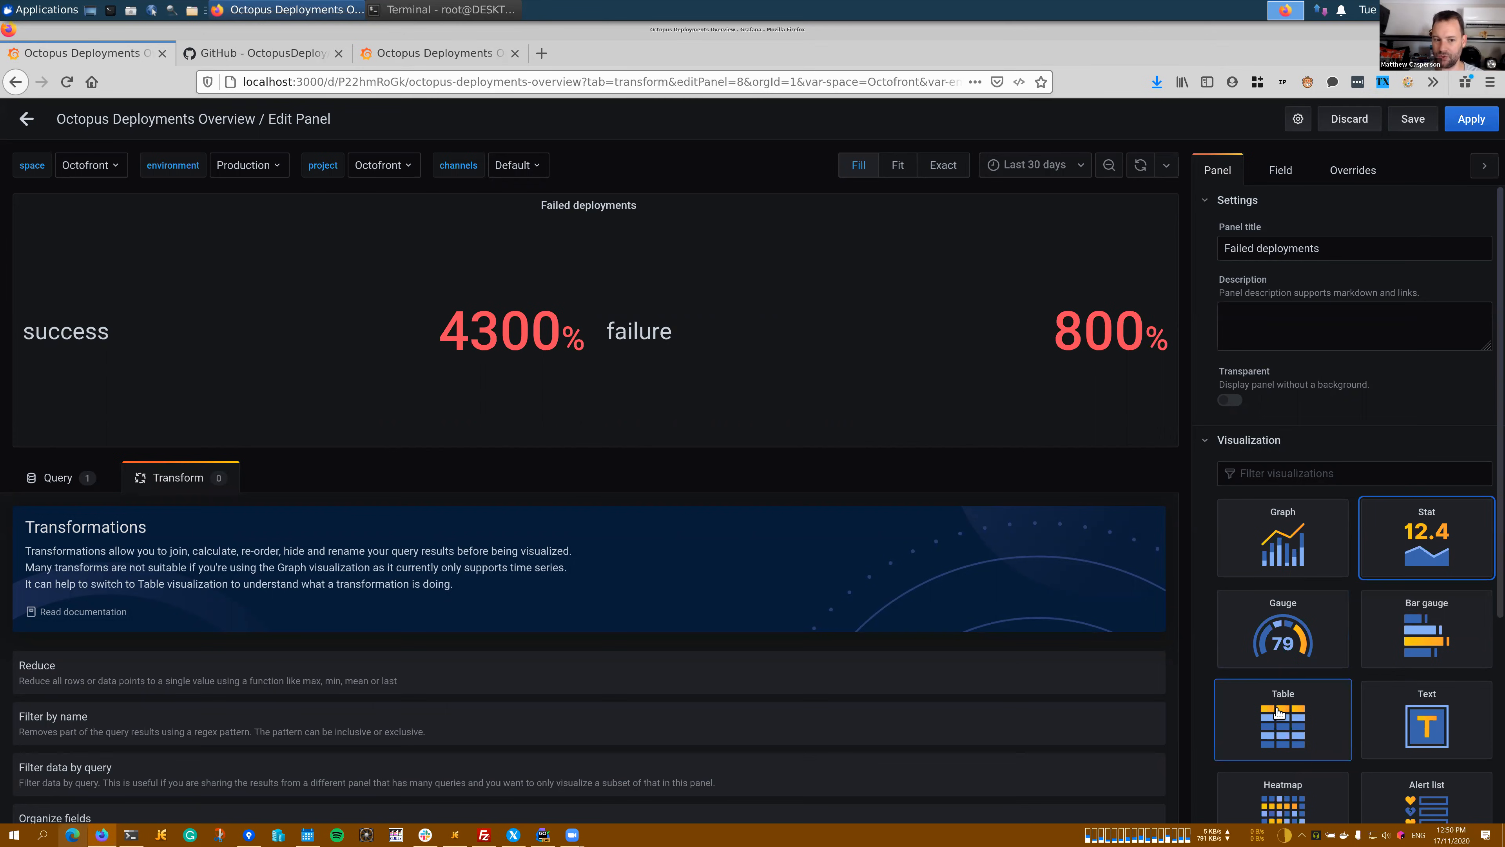
left_click(1268, 707)
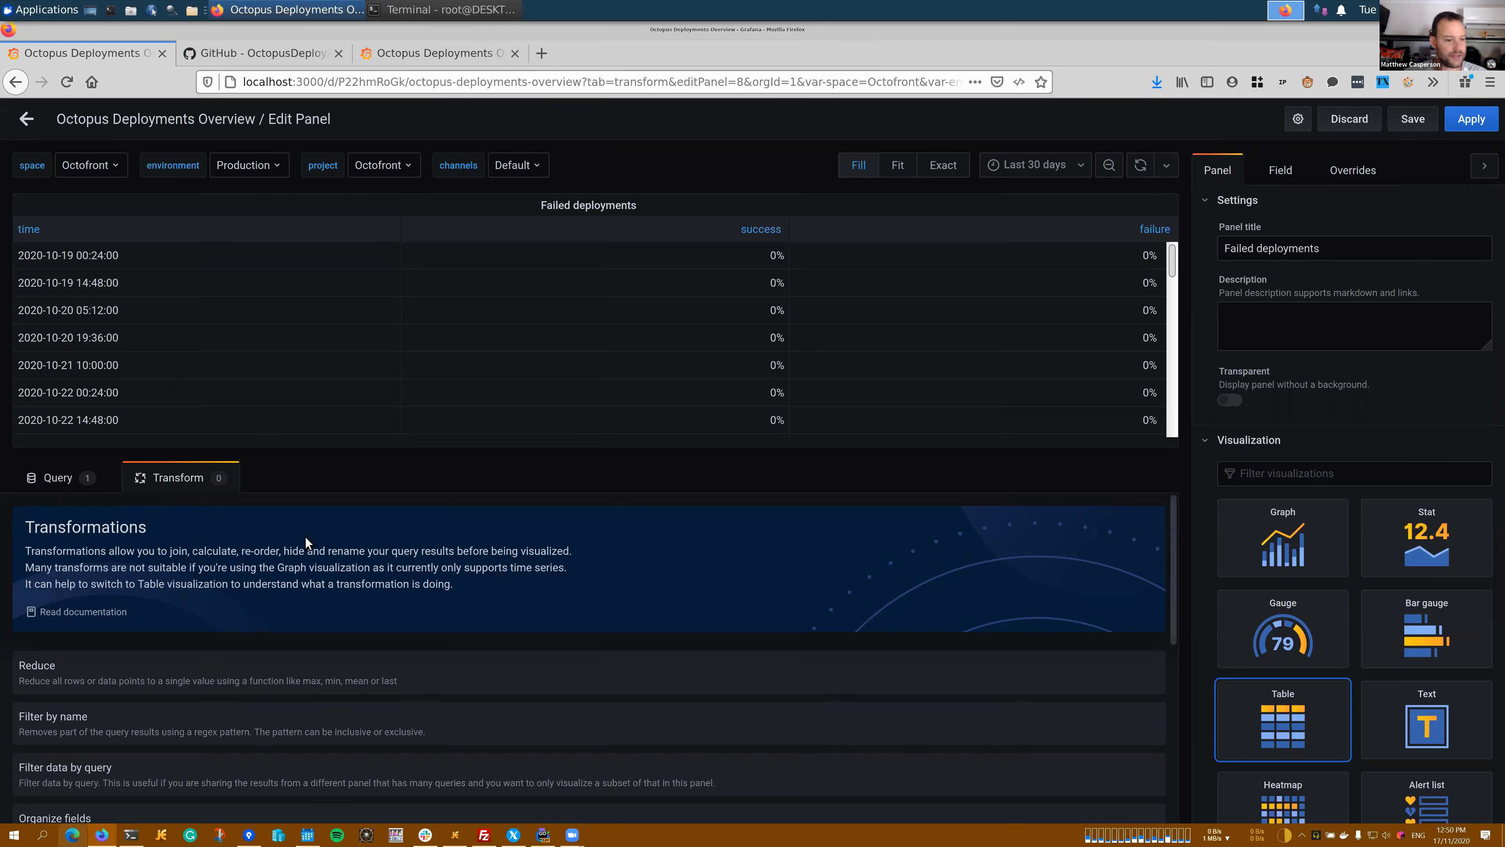
Add a Reduce transformation to the panel and remove its default Max calculation
scroll(155, 629, "down", 1)
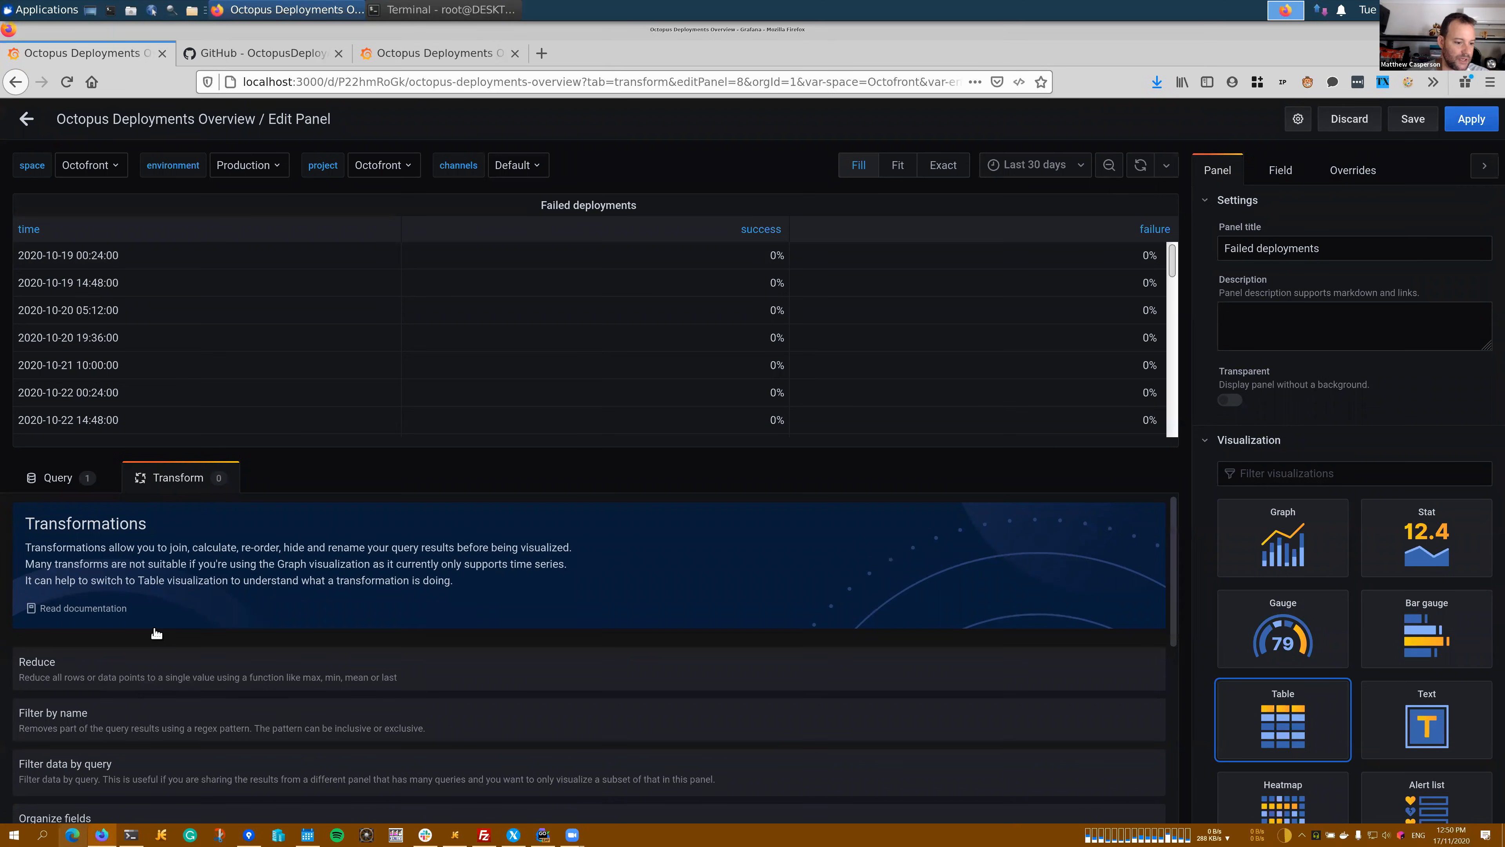
scroll(154, 628, "down", 1)
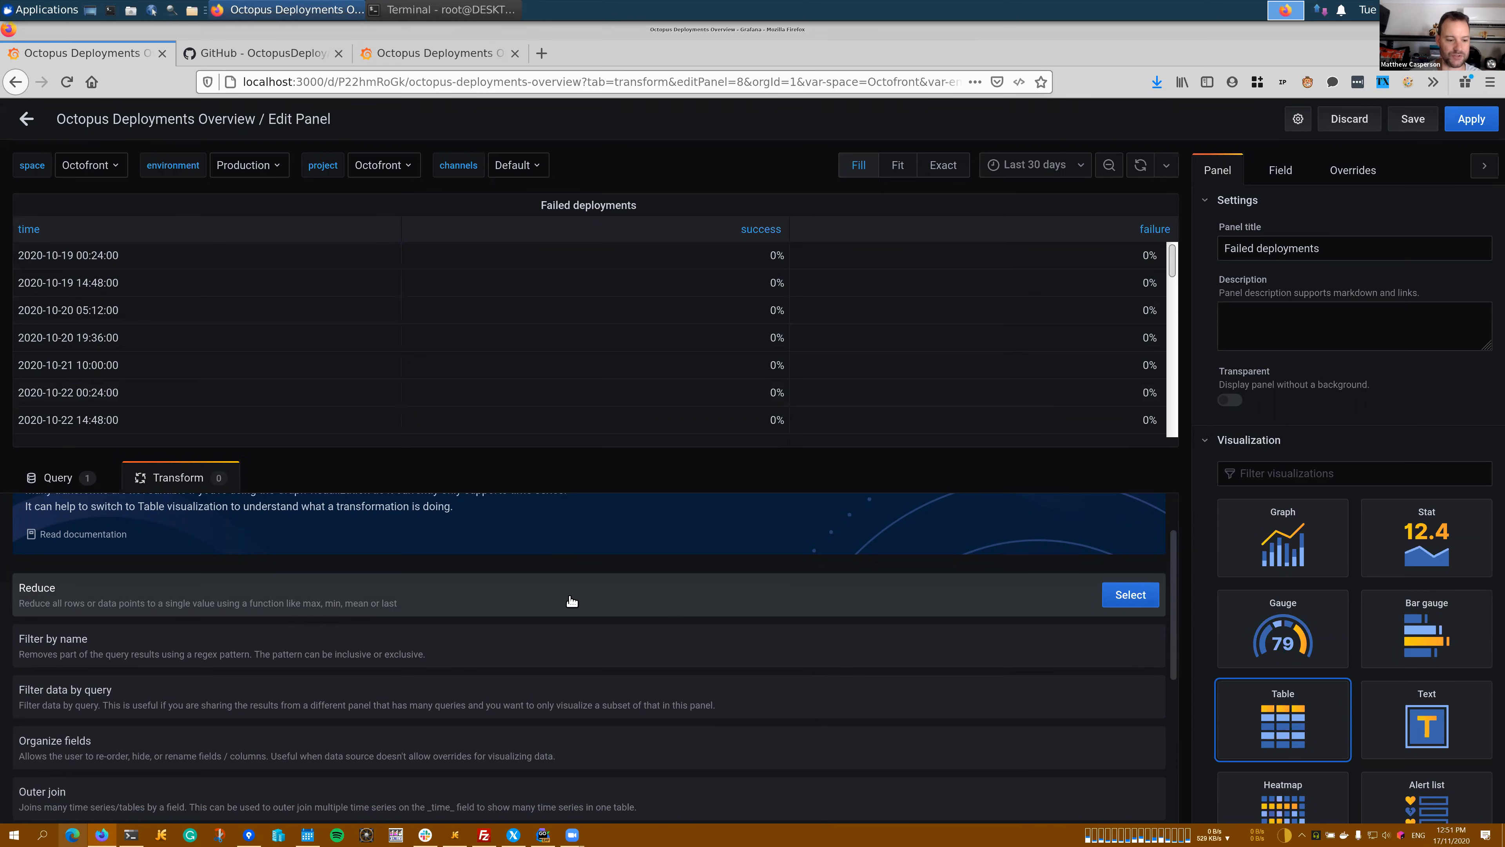
left_click(1128, 597)
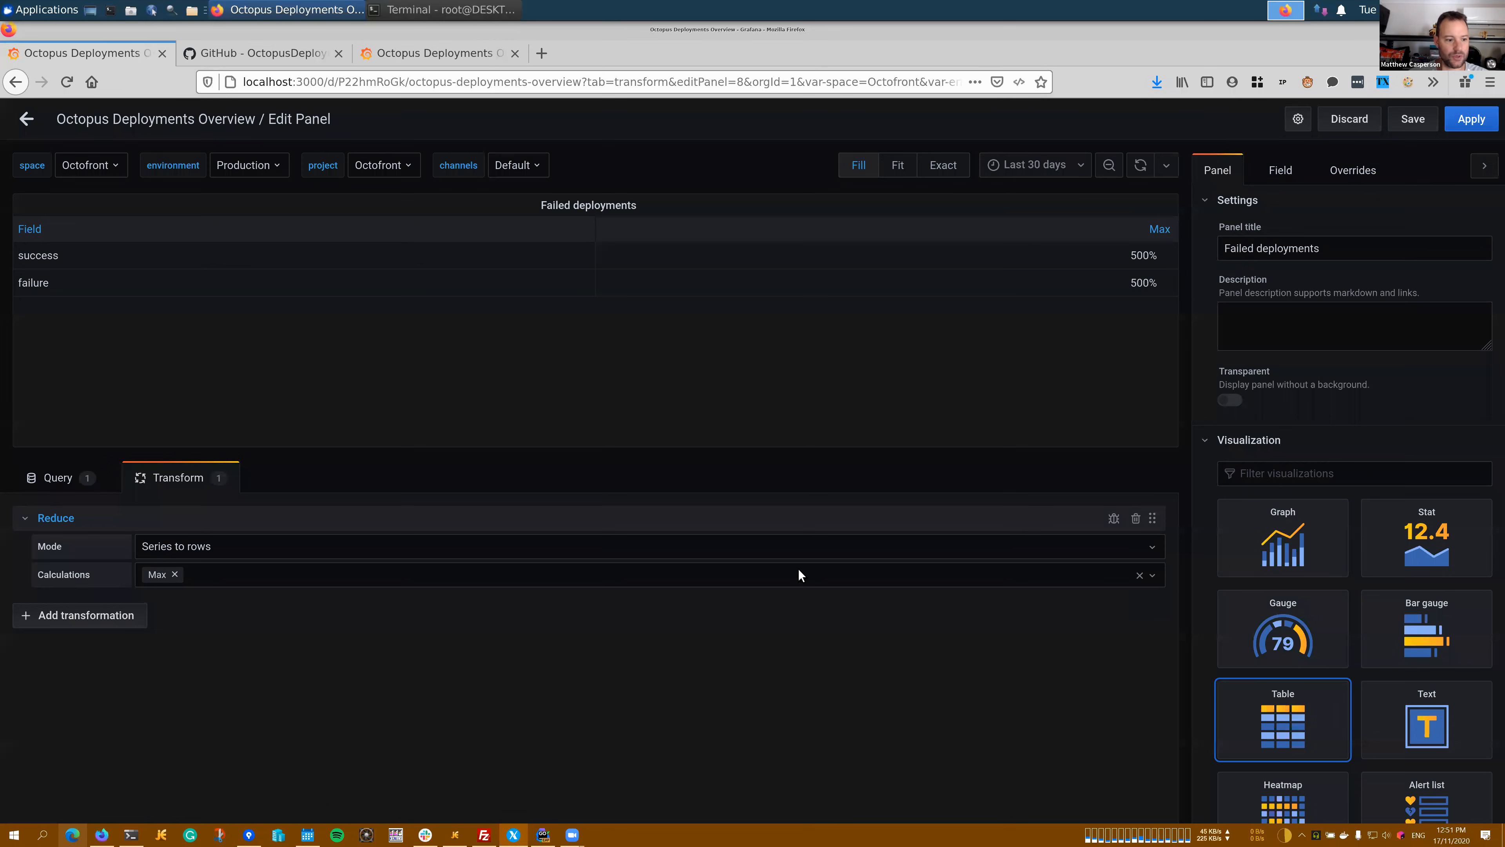
left_click(175, 575)
left_click(187, 574)
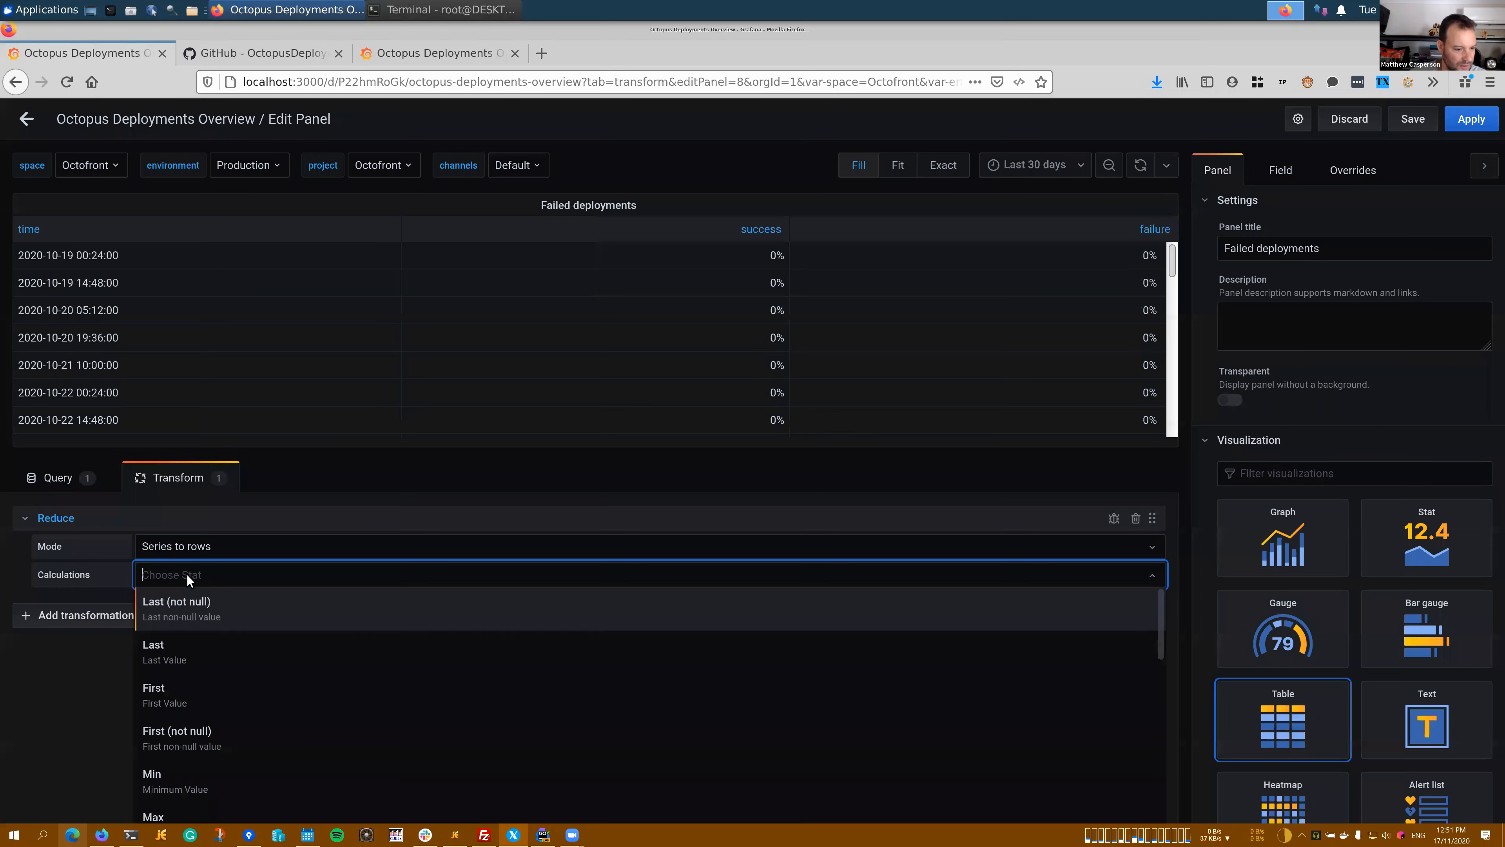
scroll(332, 667, "down", 1)
scroll(331, 669, "down", 3)
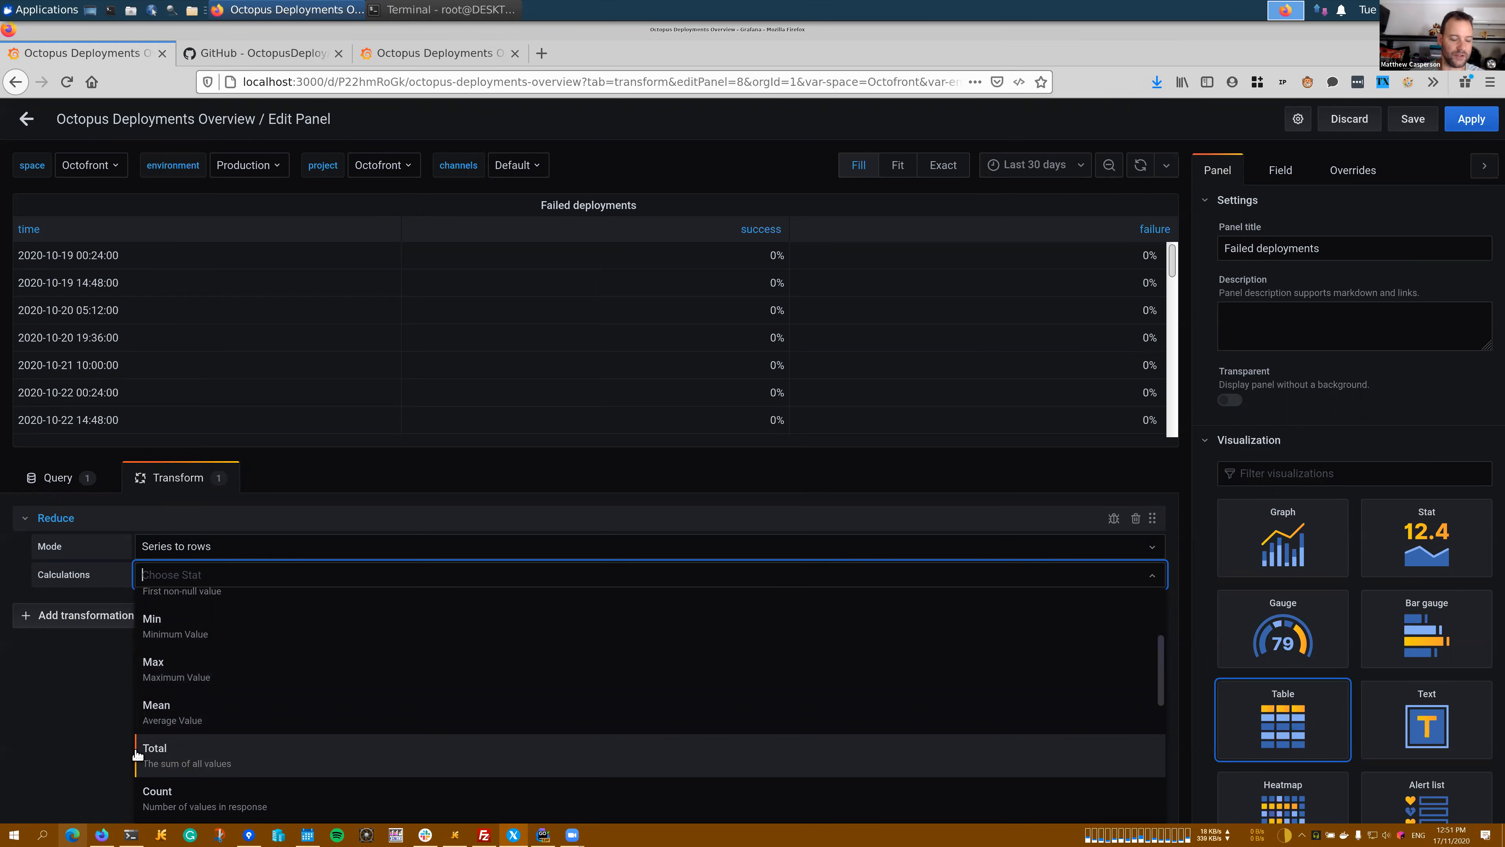
left_click(749, 235)
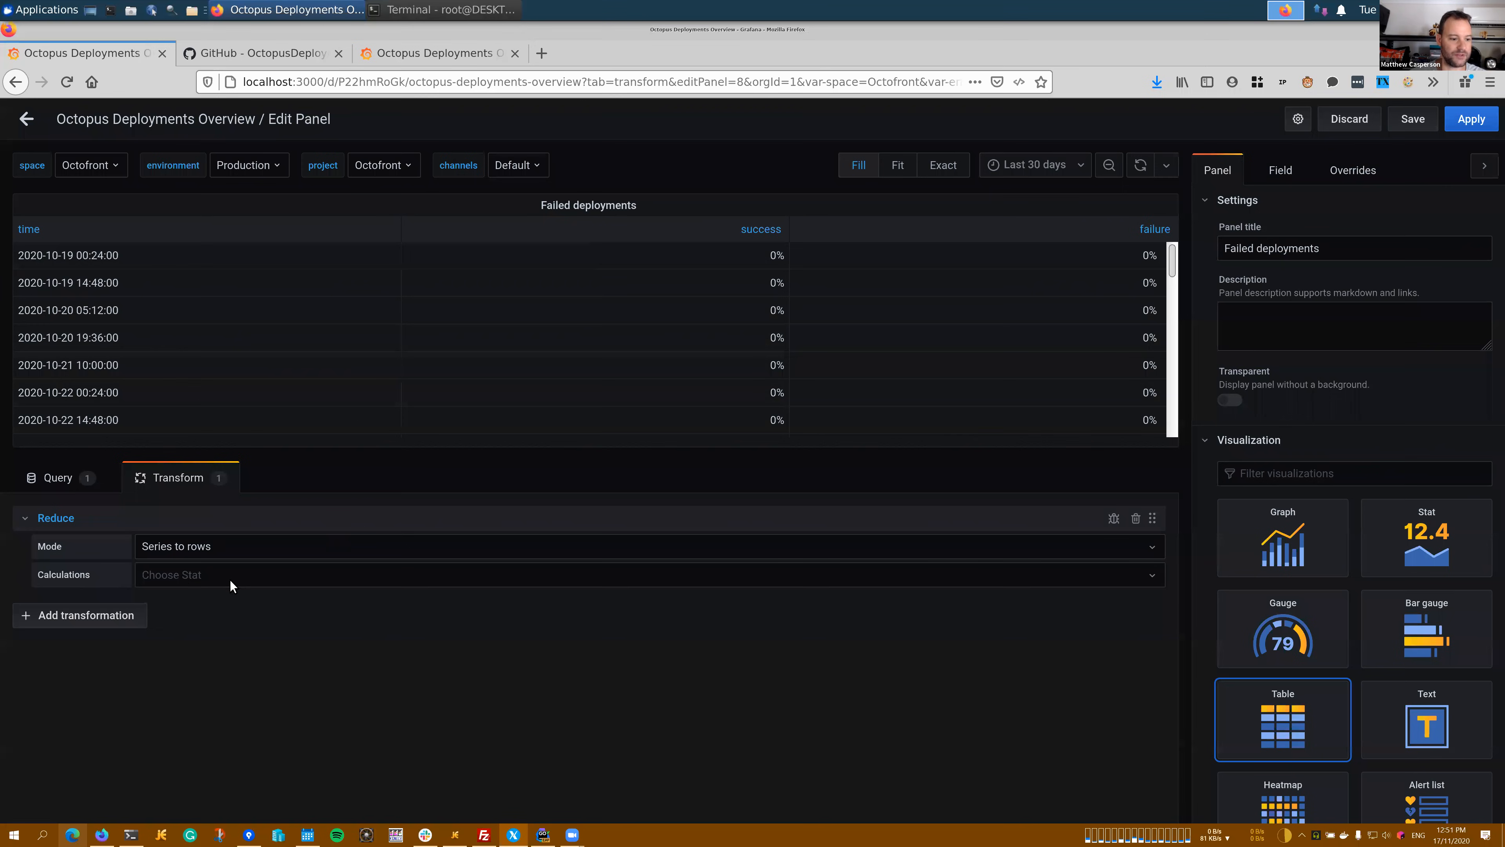
left_click(219, 576)
scroll(205, 700, "down", 2)
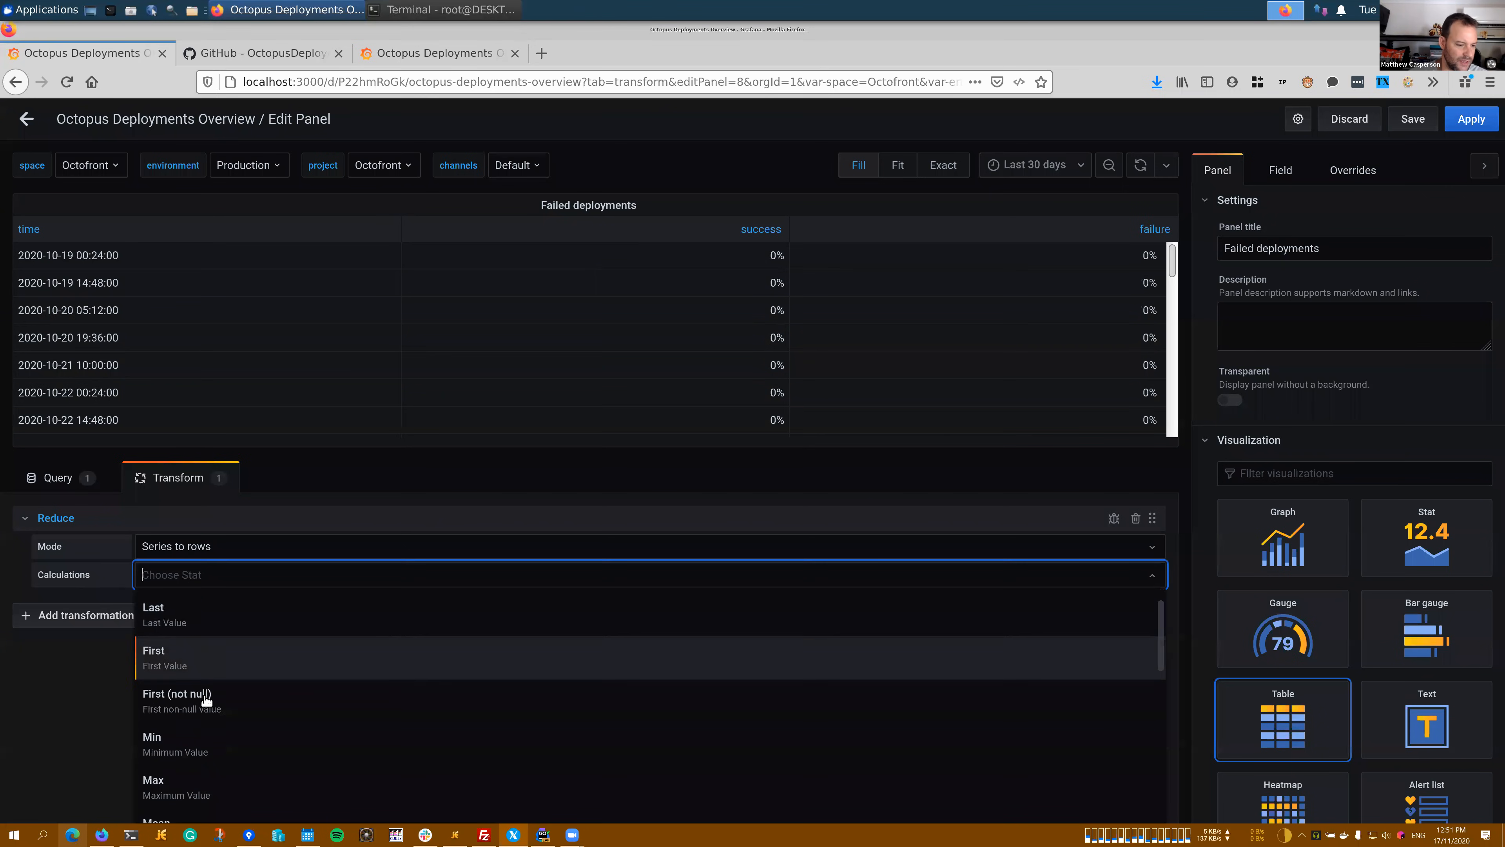
scroll(206, 699, "down", 1)
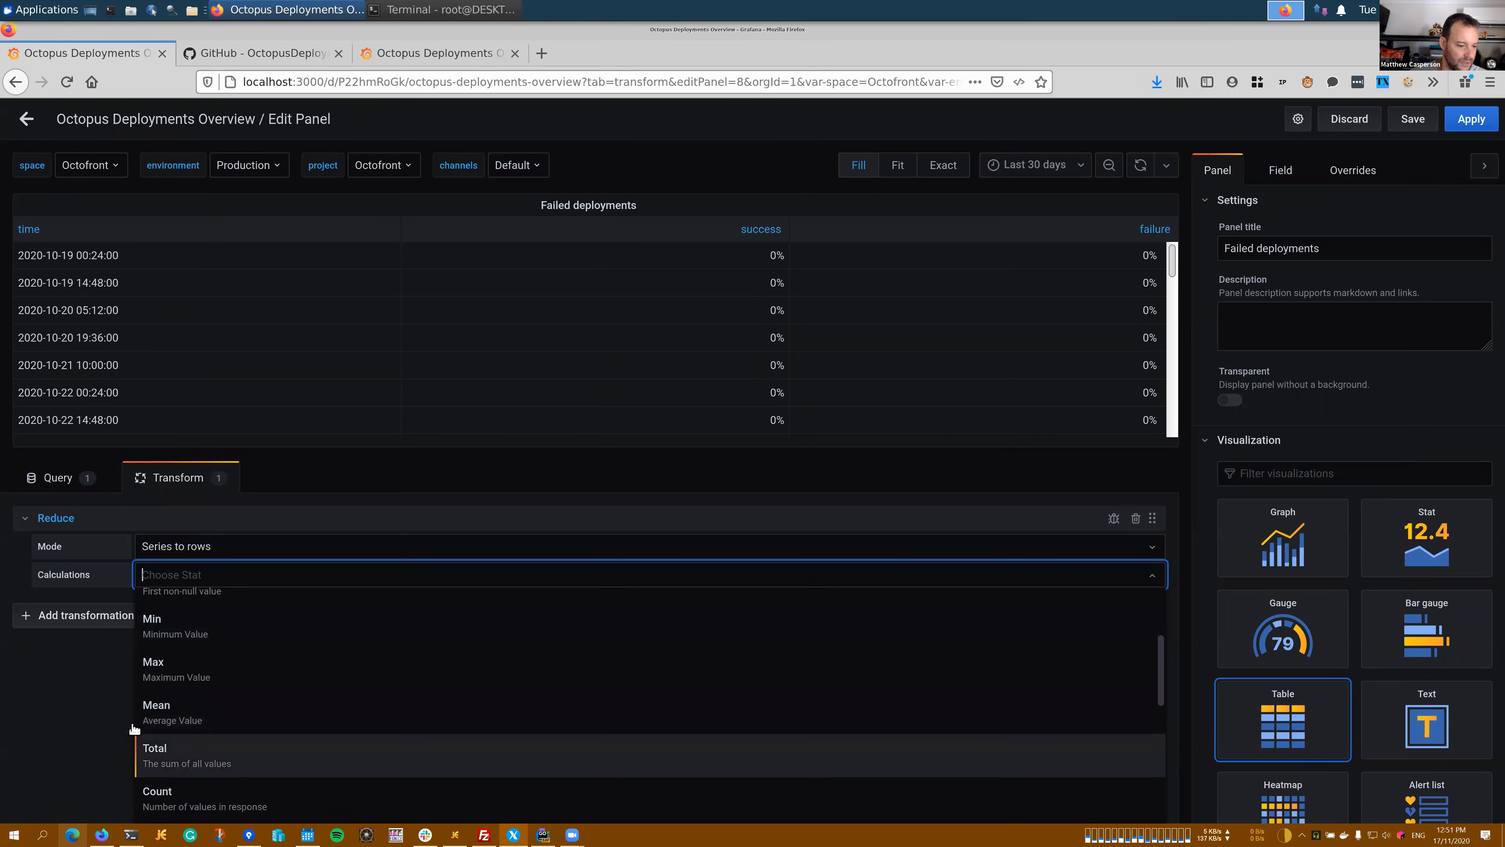
left_click(784, 417)
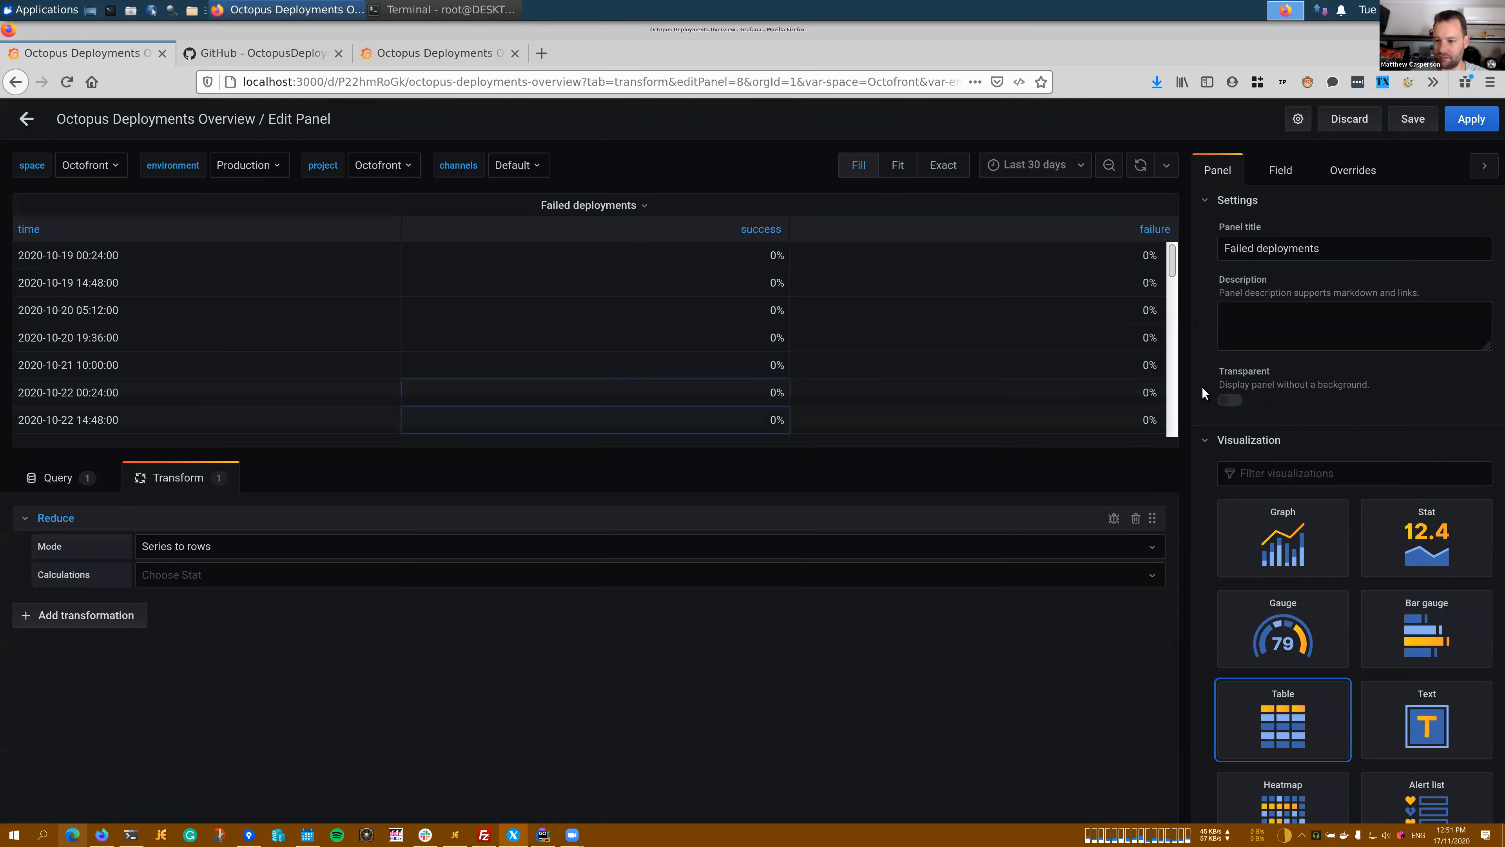
Set the panel's field unit to none from the Misc category and return to the general panel settings
left_click(1280, 170)
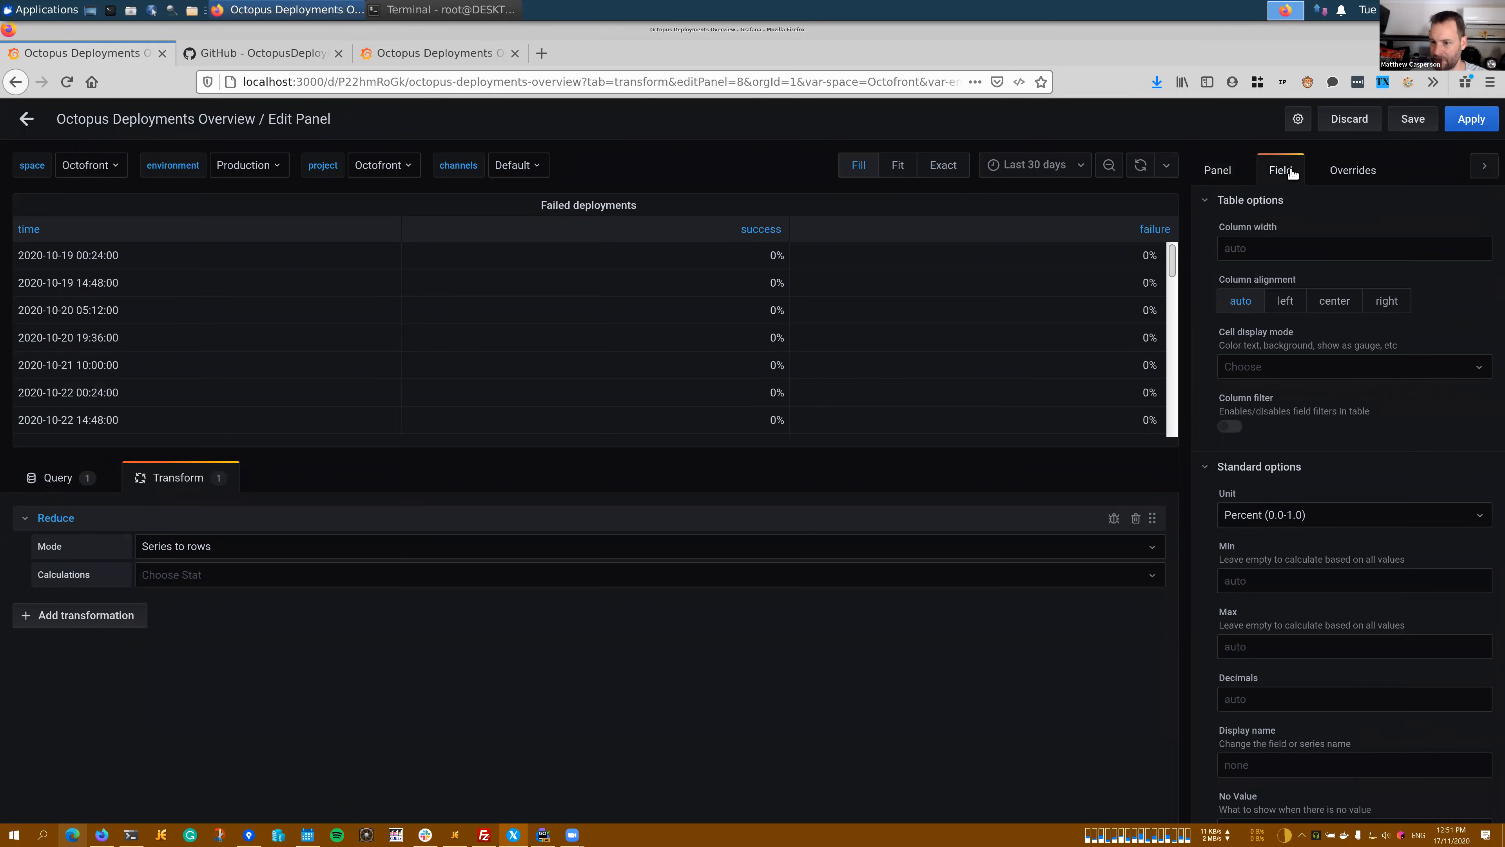
left_click(1267, 514)
left_click(1266, 552)
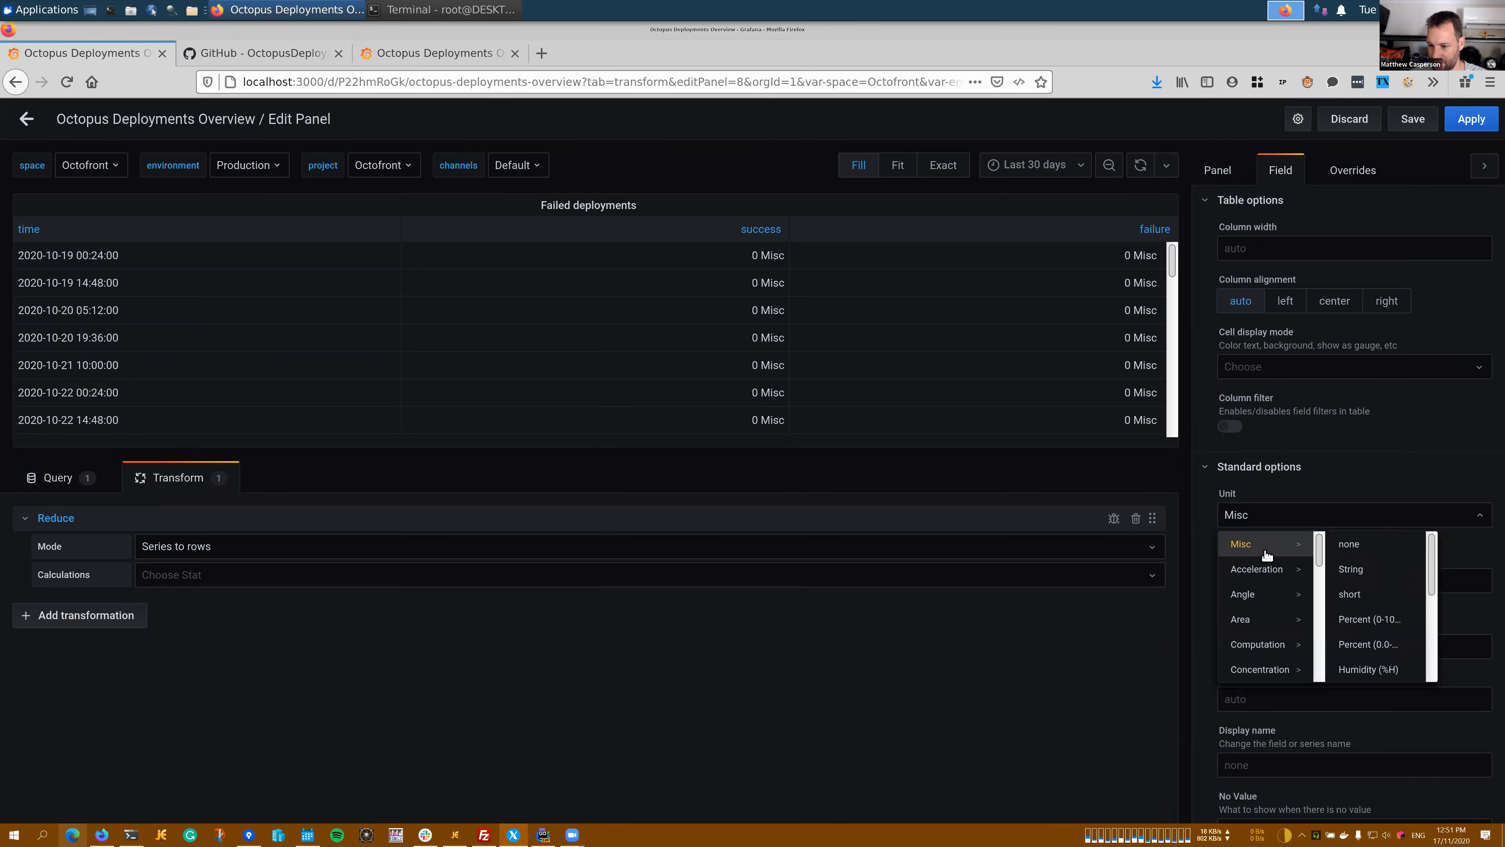
left_click(1366, 553)
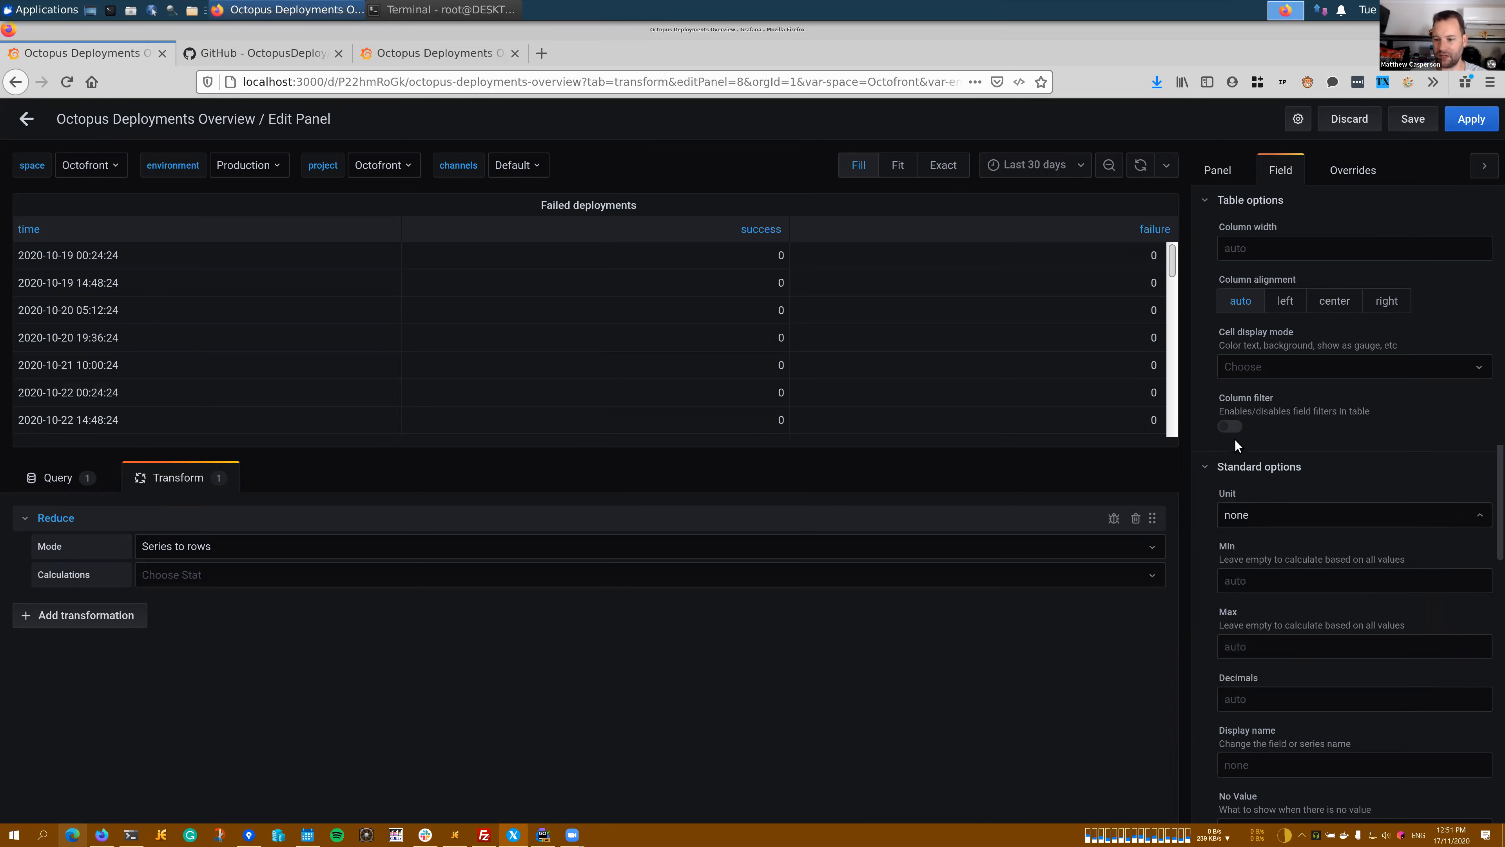
left_click(1222, 173)
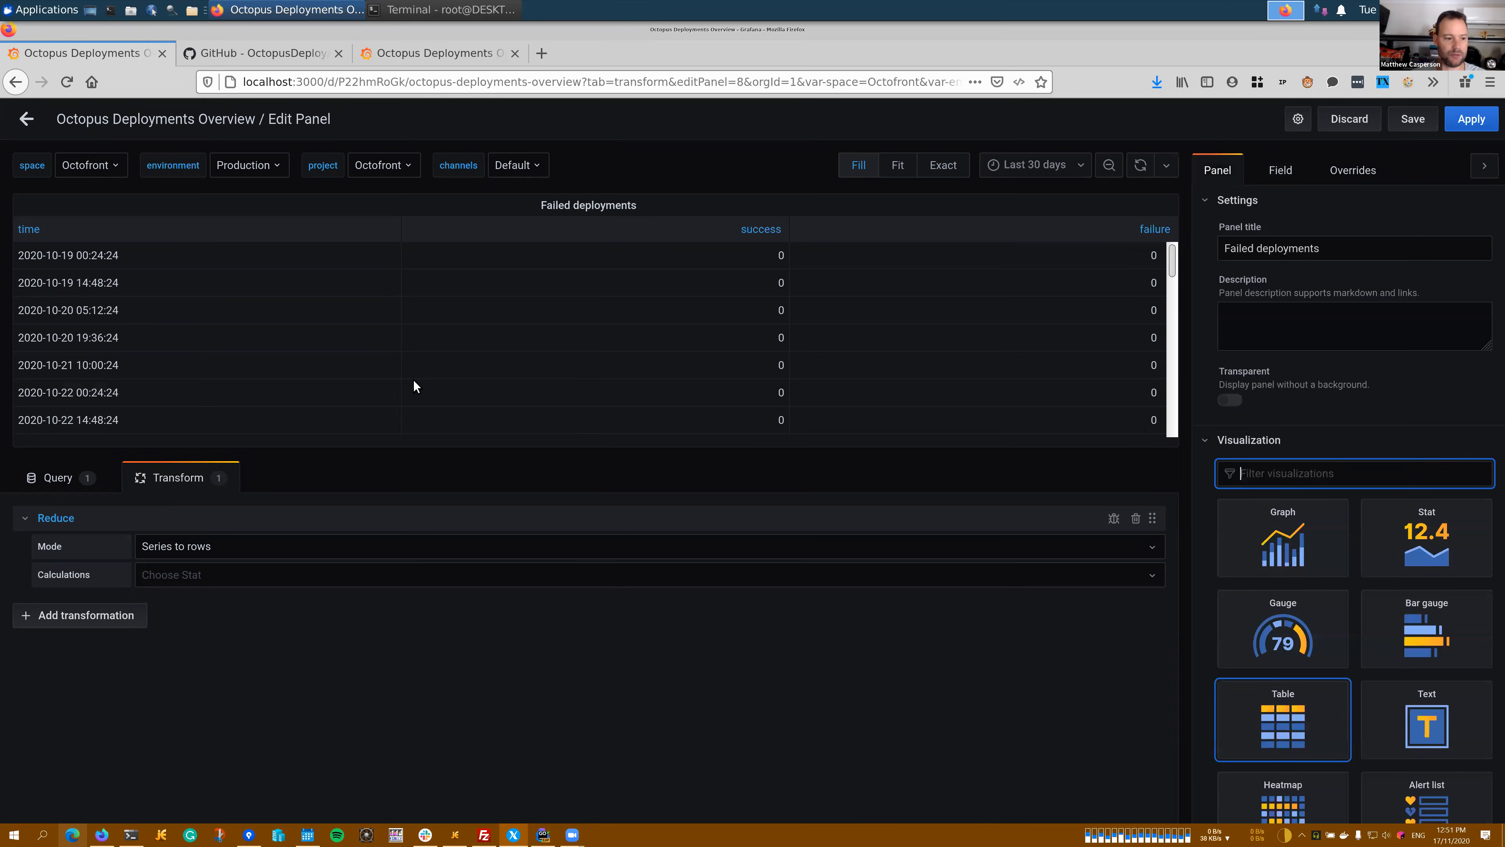
Set the Reduce transformation's calculation to Total
left_click(210, 576)
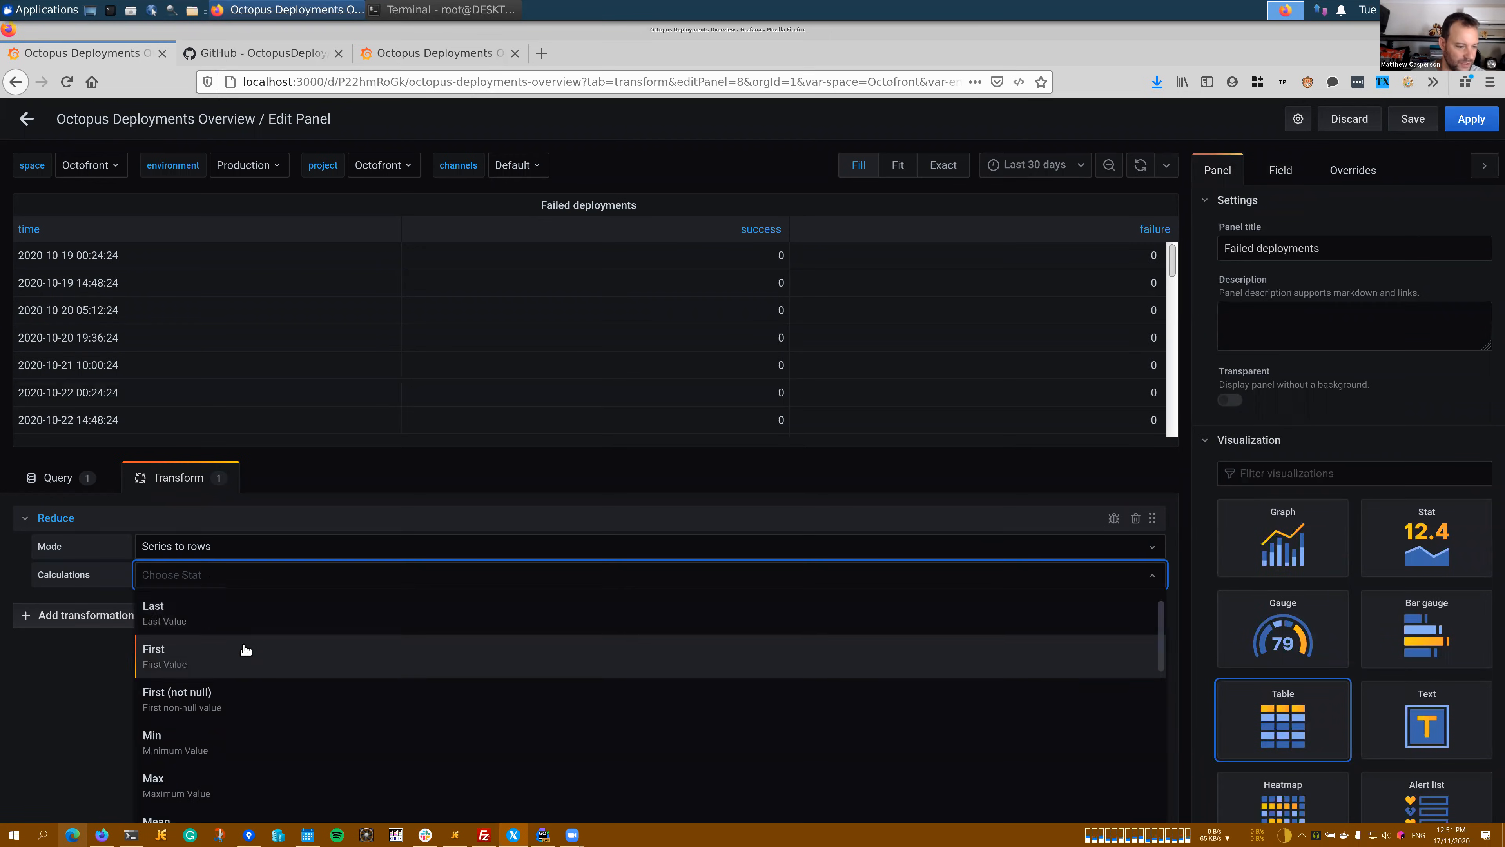
scroll(245, 658, "down", 3)
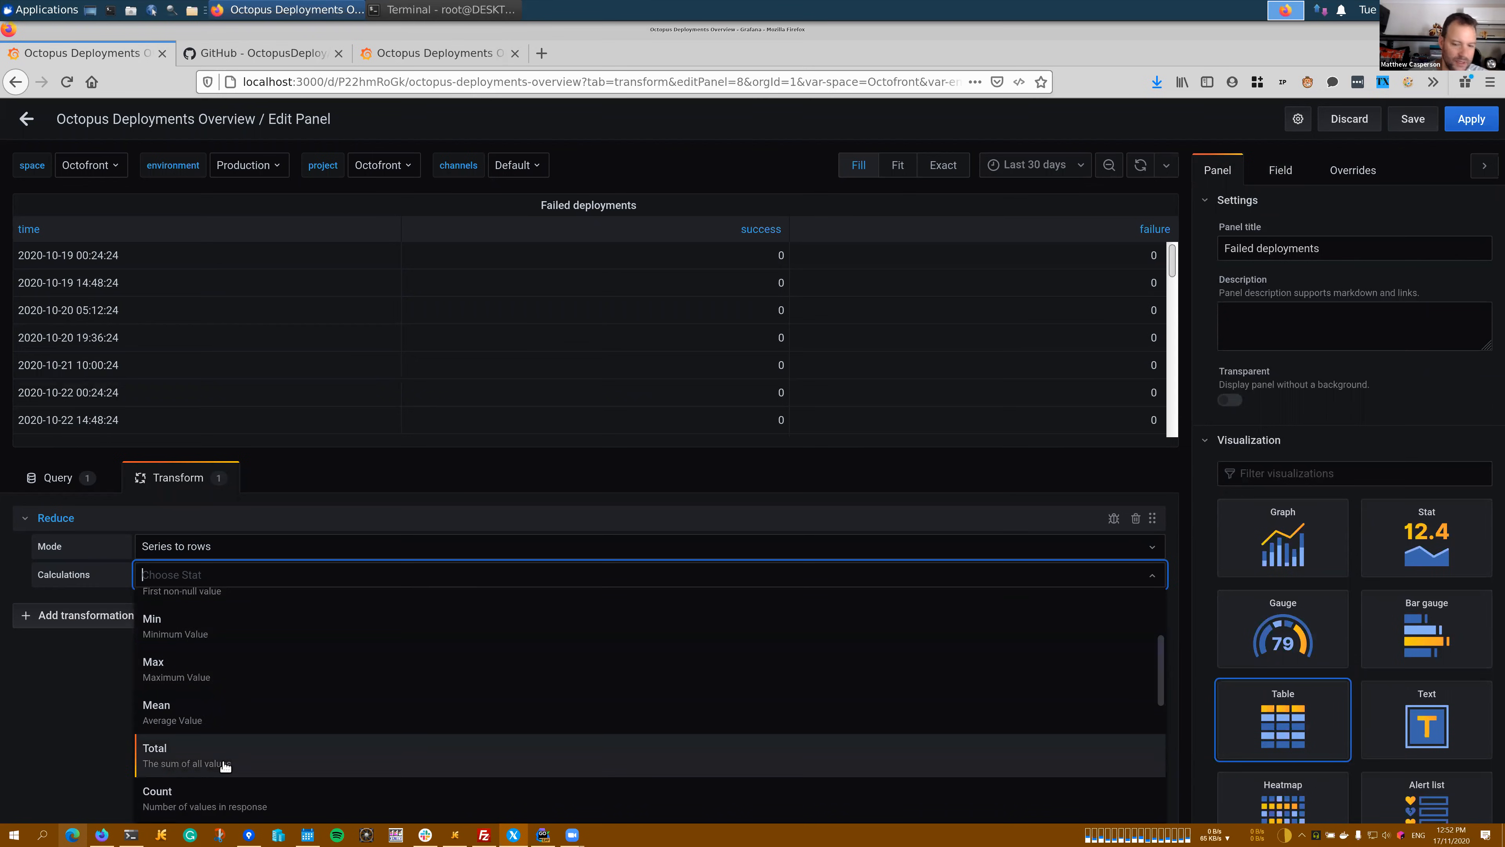
left_click(225, 765)
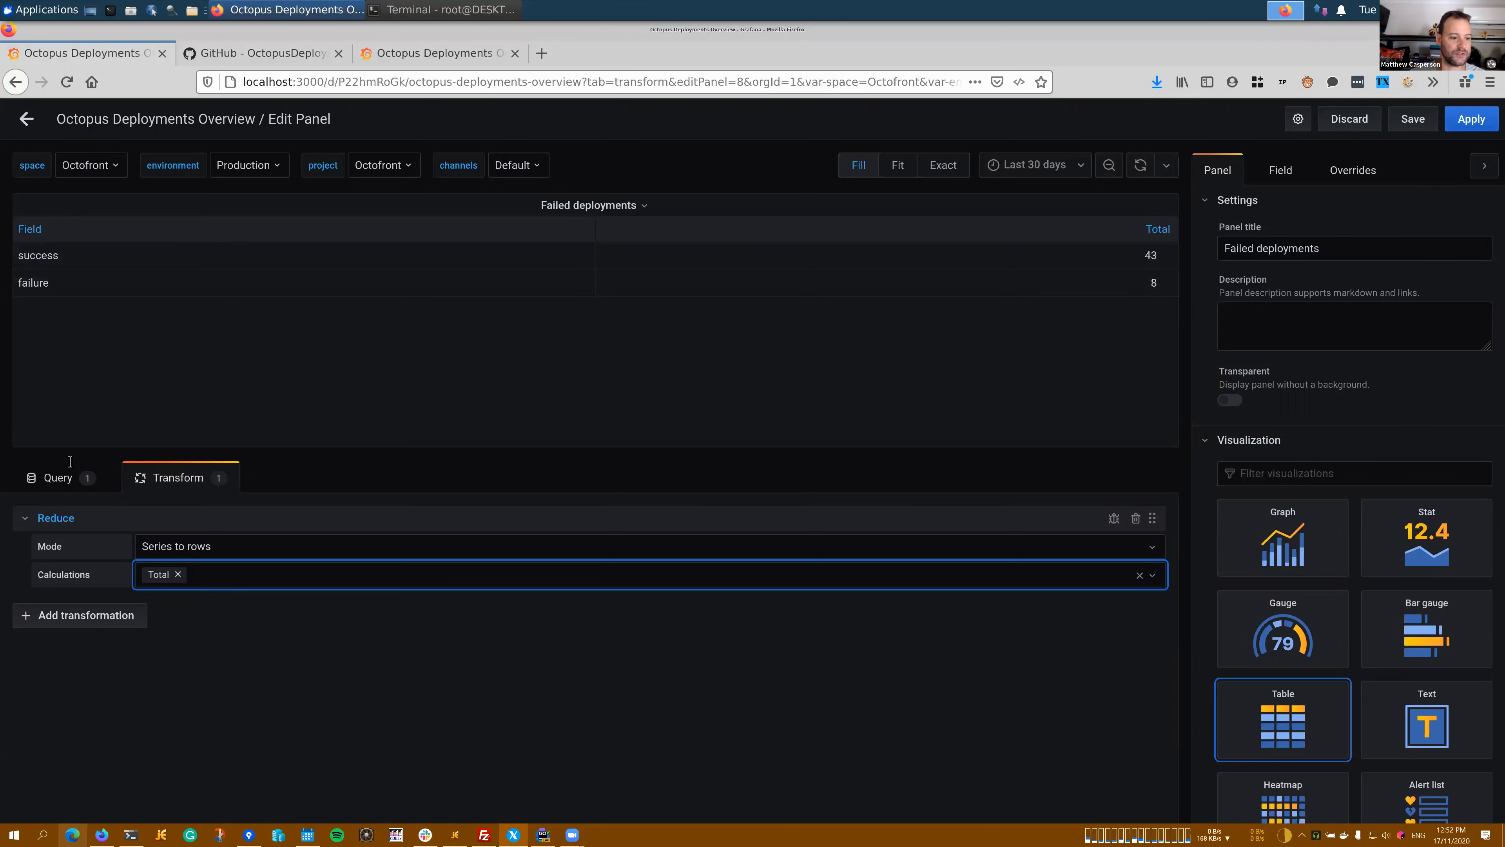
Add a Filter by name transformation that excludes the Field column and keeps only Total
left_click(83, 617)
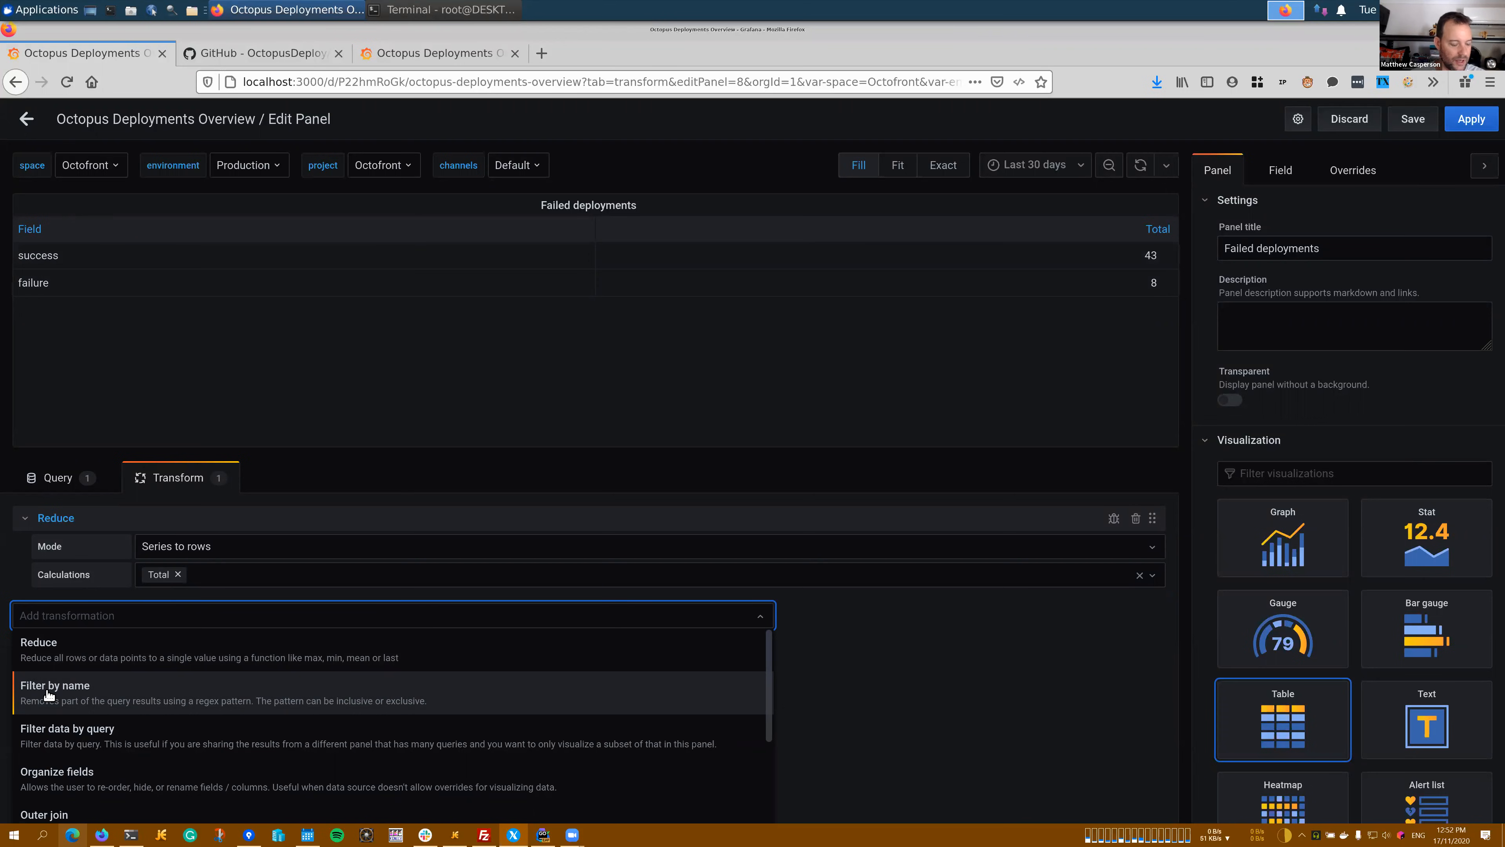
left_click(118, 700)
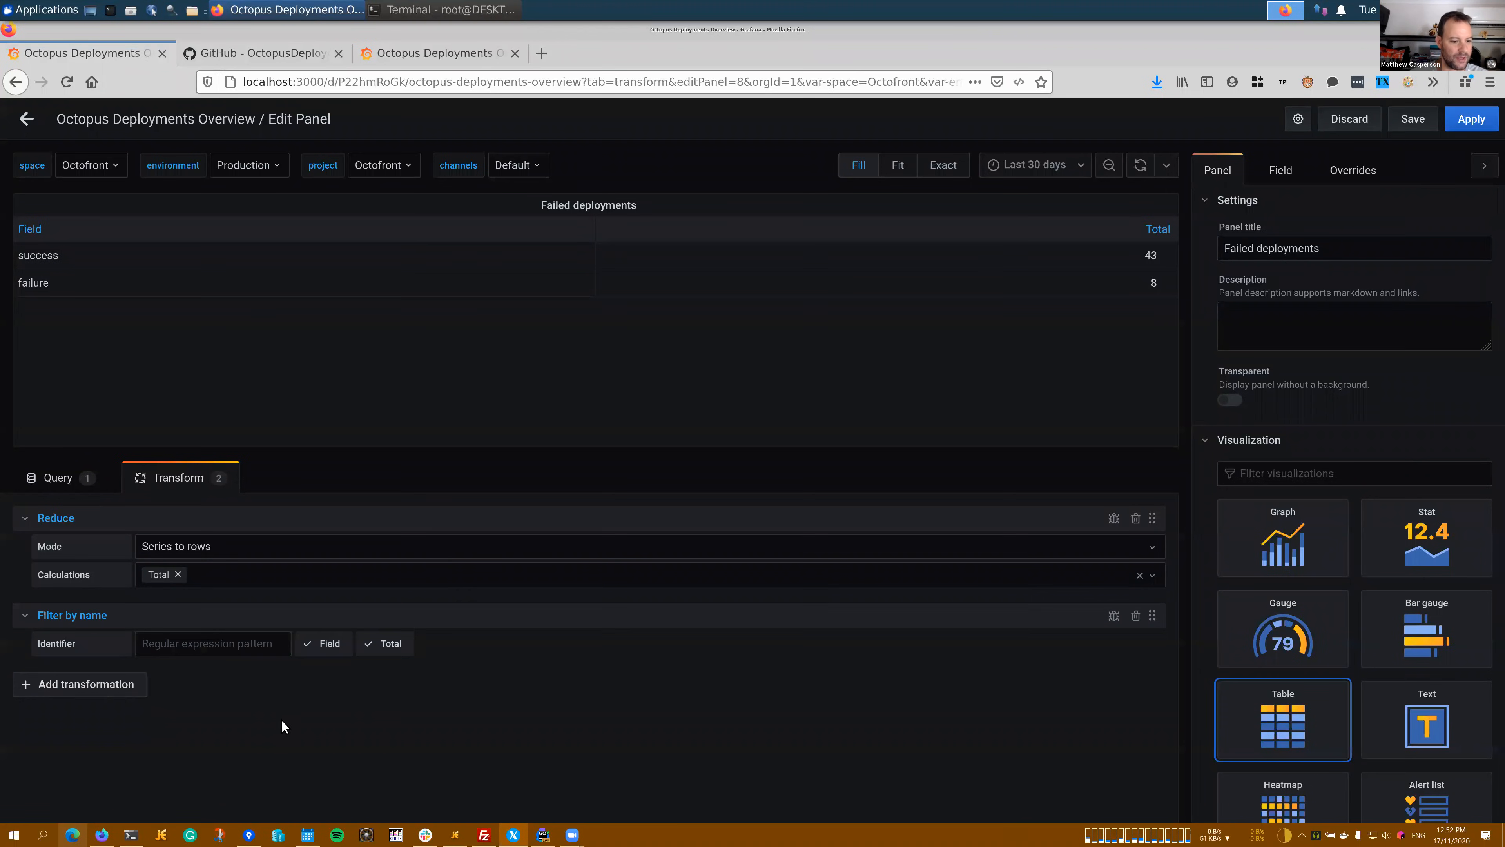
left_click(393, 652)
left_click(396, 648)
left_click(309, 646)
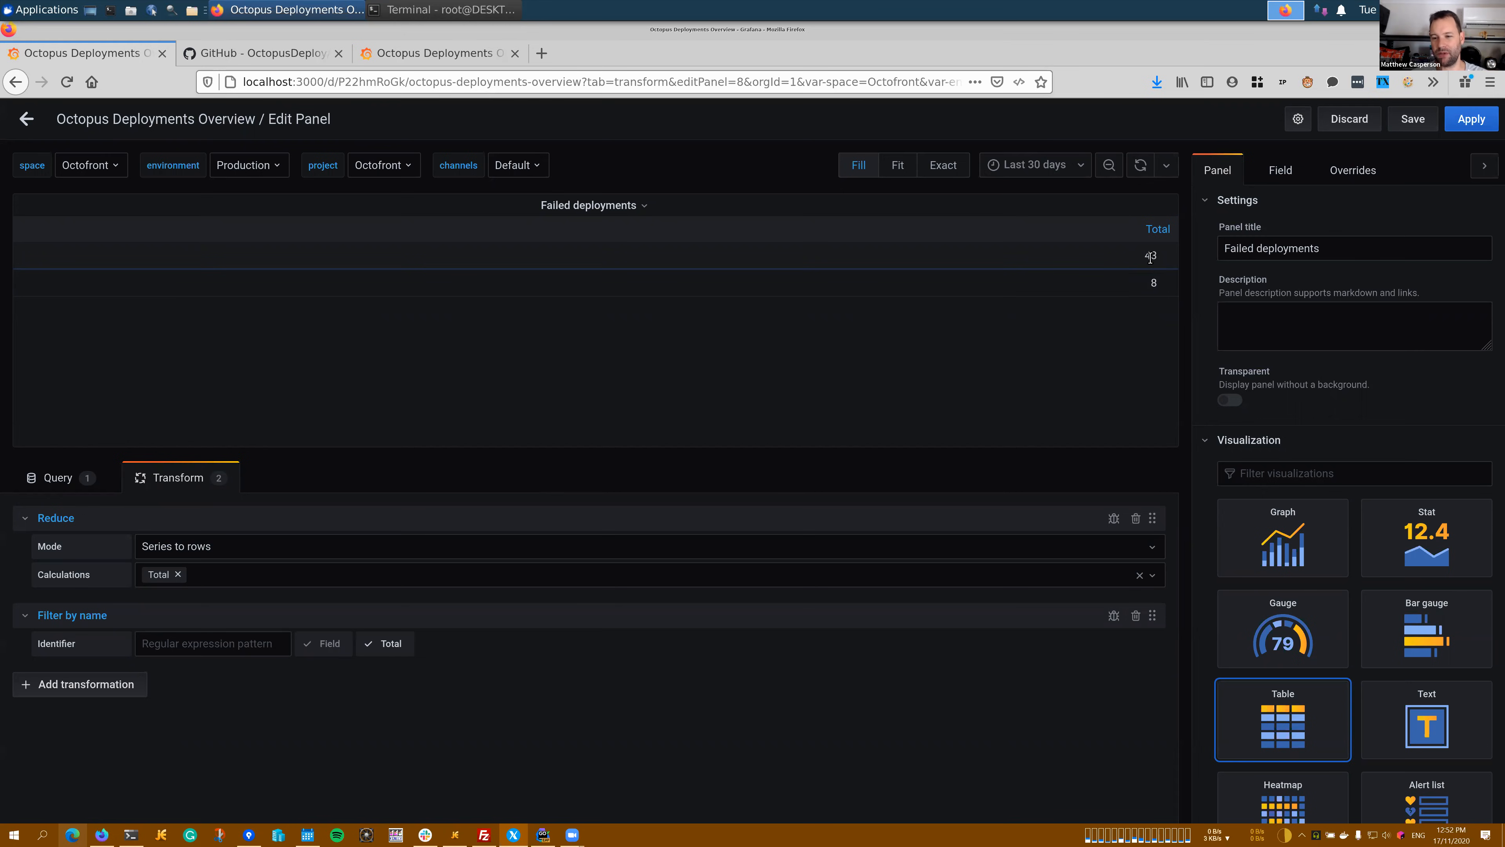
Examine the success and failure values in the table's Total column
left_click_drag(1143, 256, 1162, 256)
double_click(1154, 284)
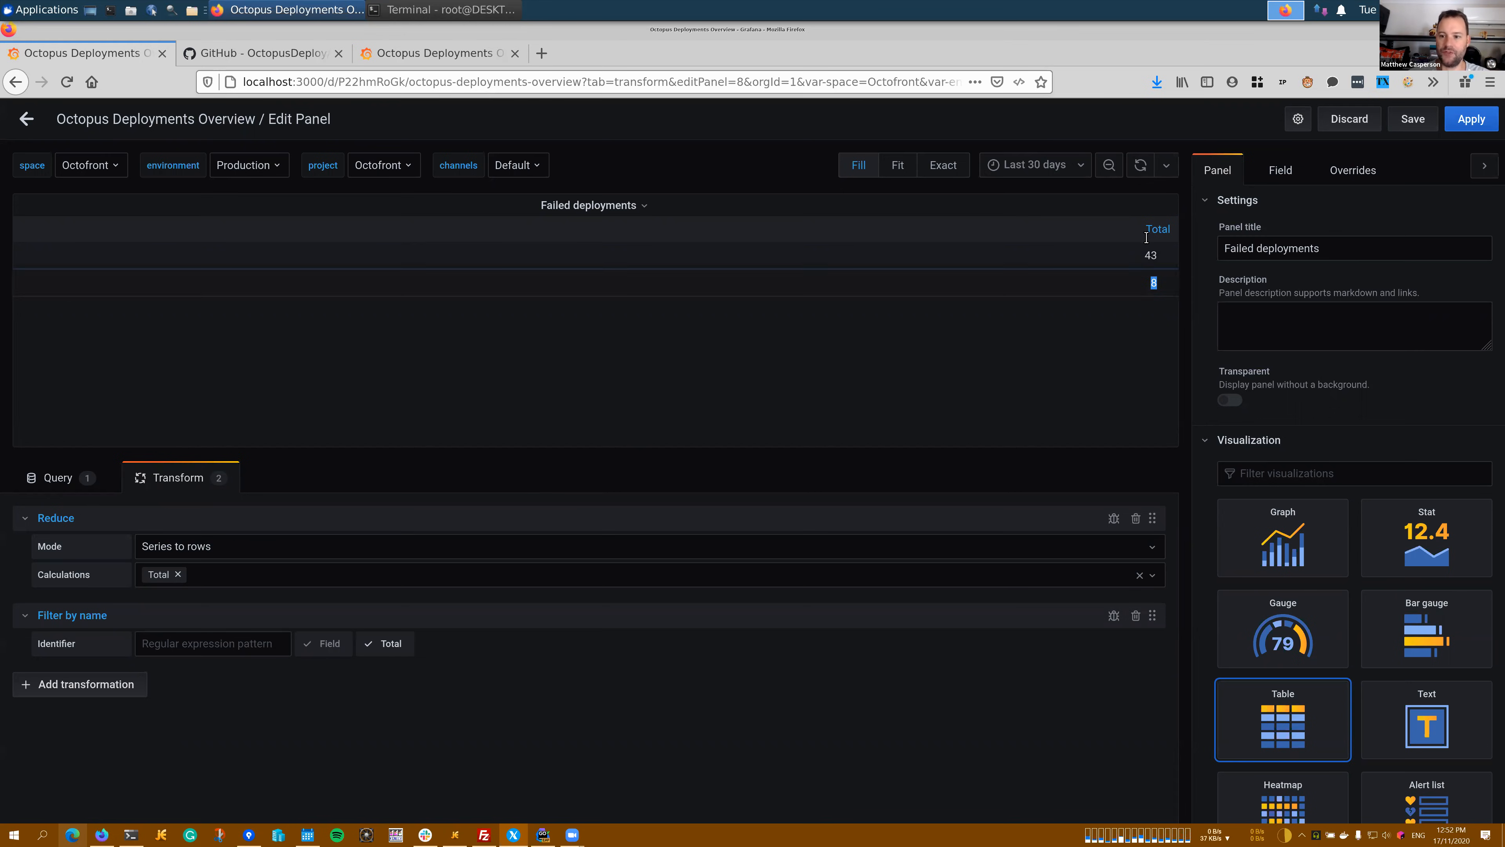
left_click(1144, 259)
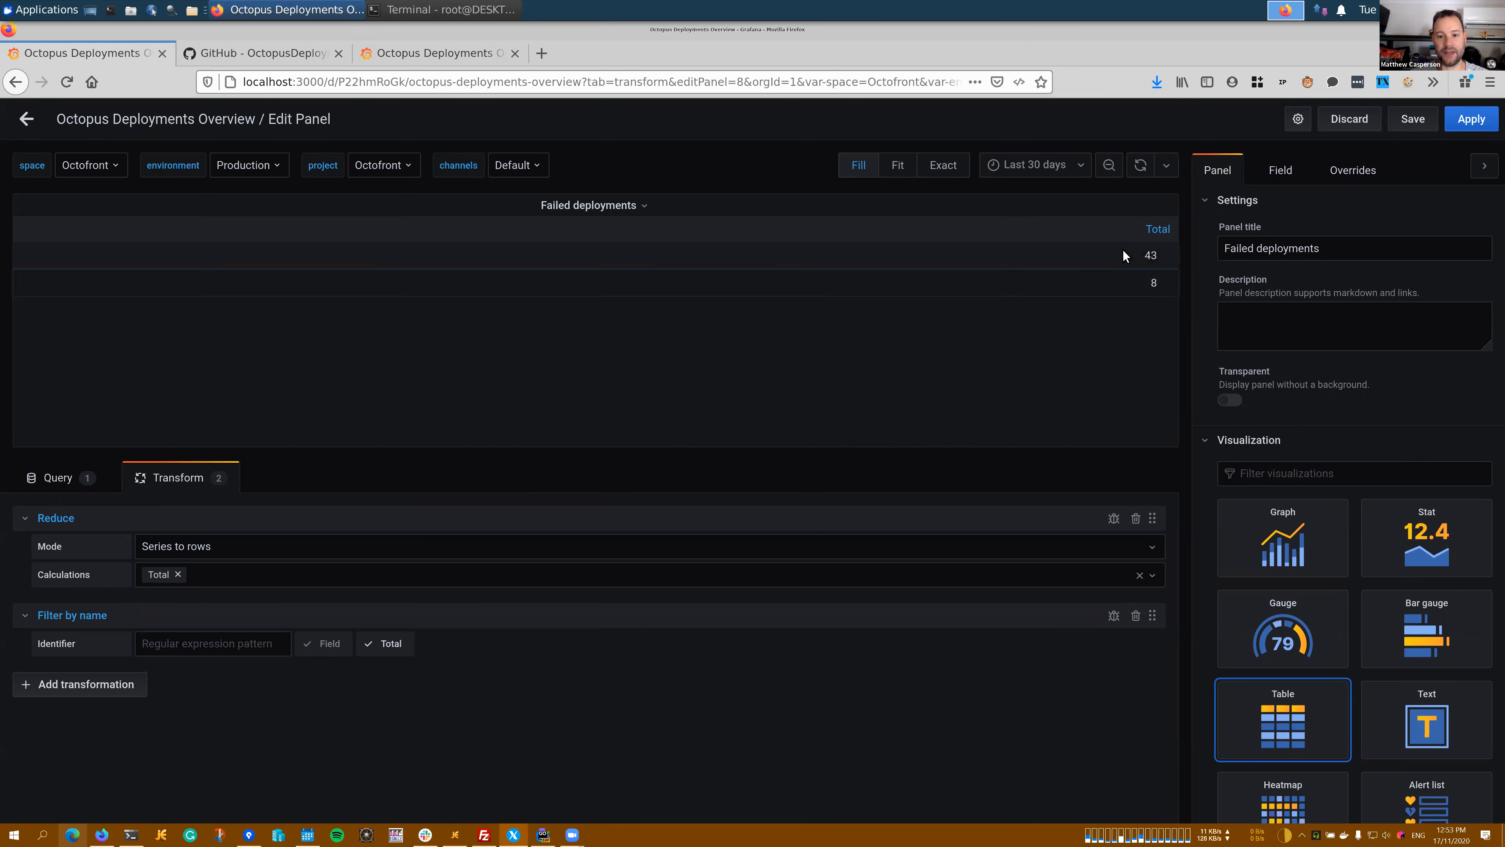
Add a second Reduce transformation after the name filter and replace its Max calculation with First
left_click(105, 690)
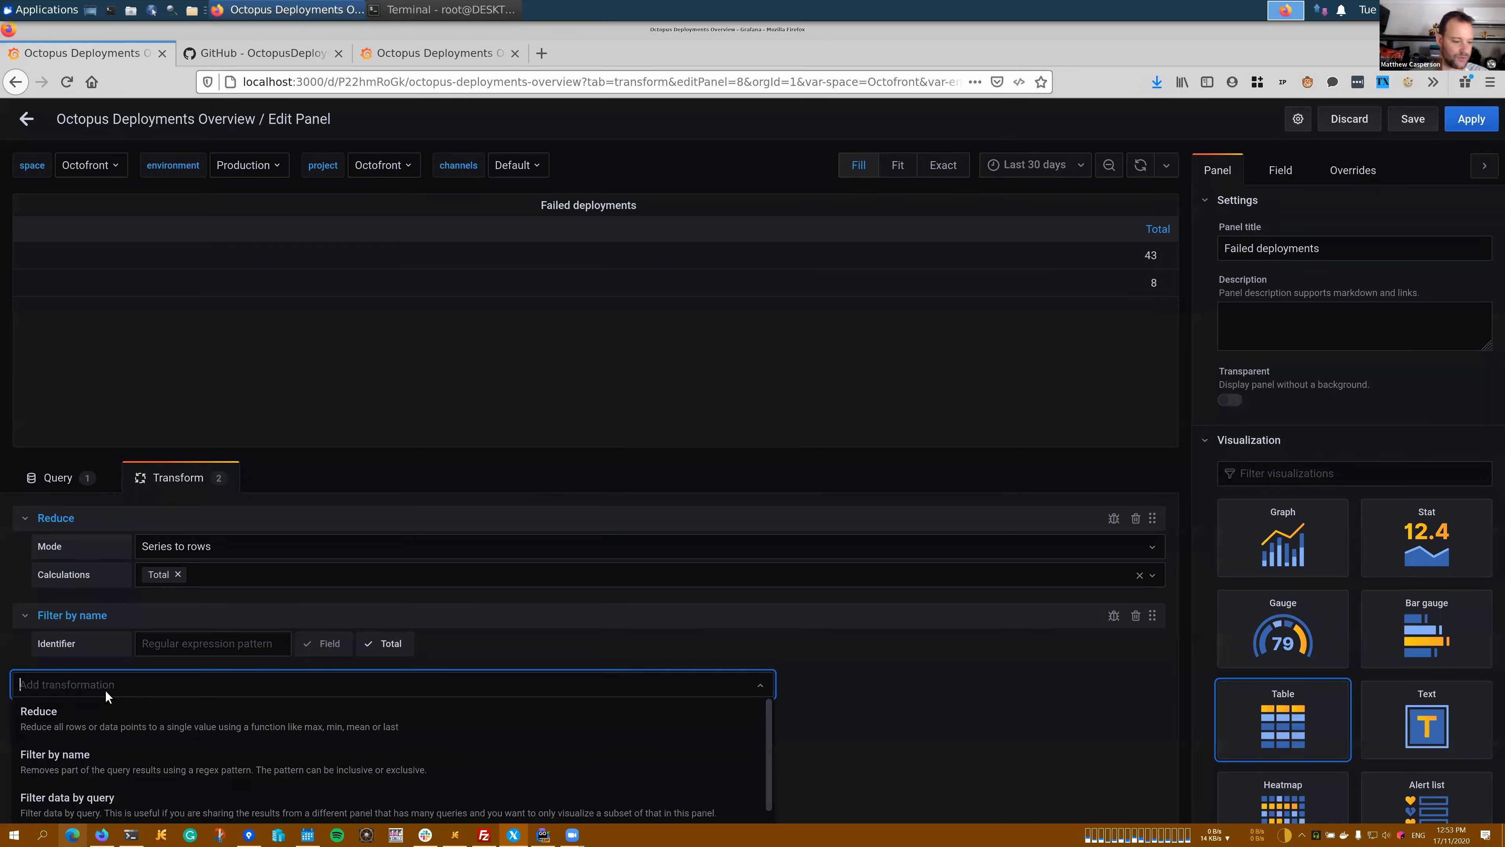
left_click(103, 729)
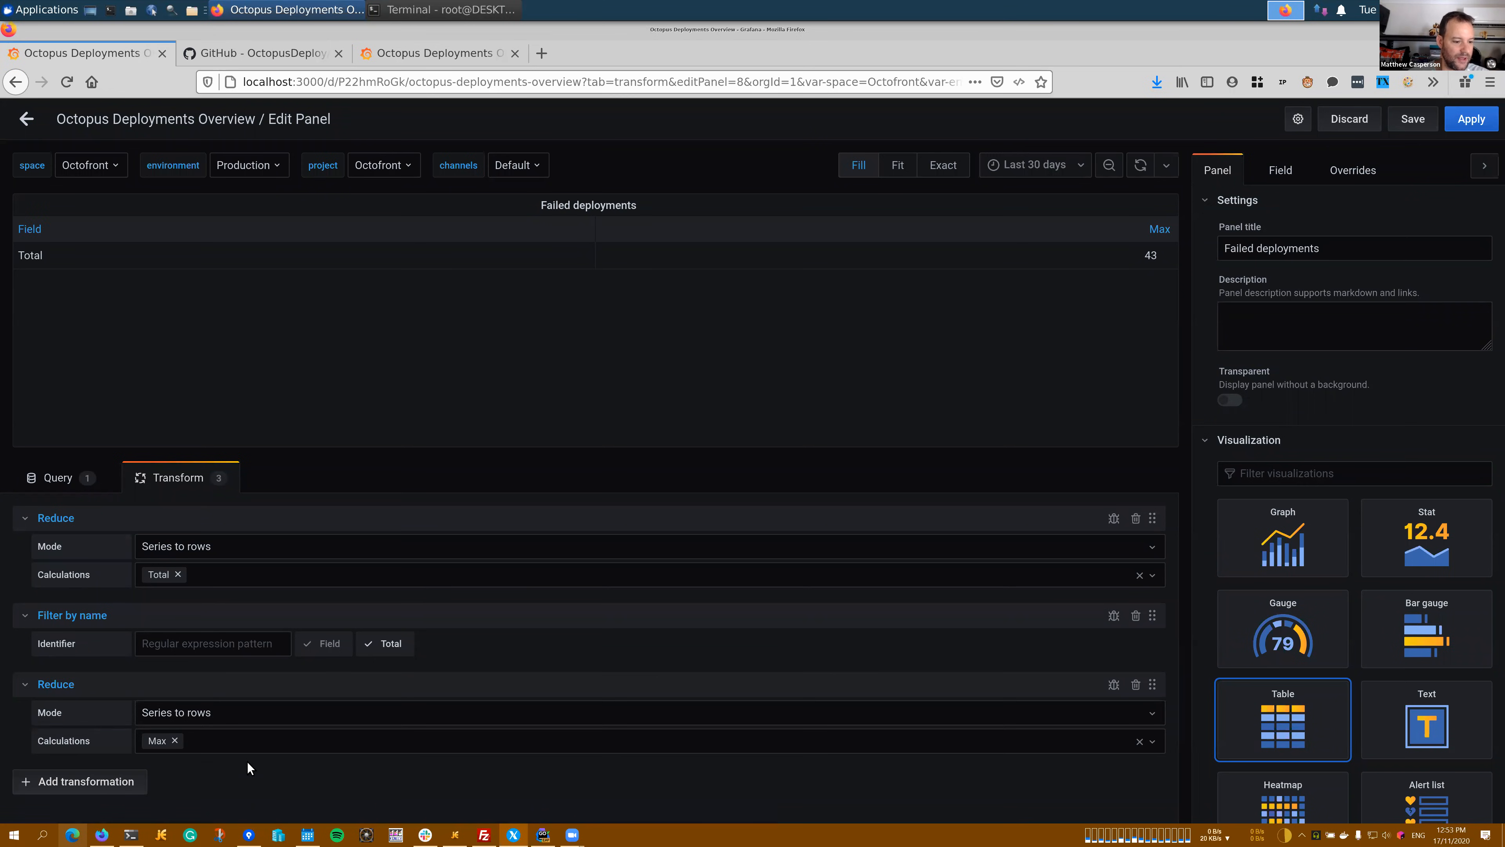
left_click(175, 742)
left_click(187, 742)
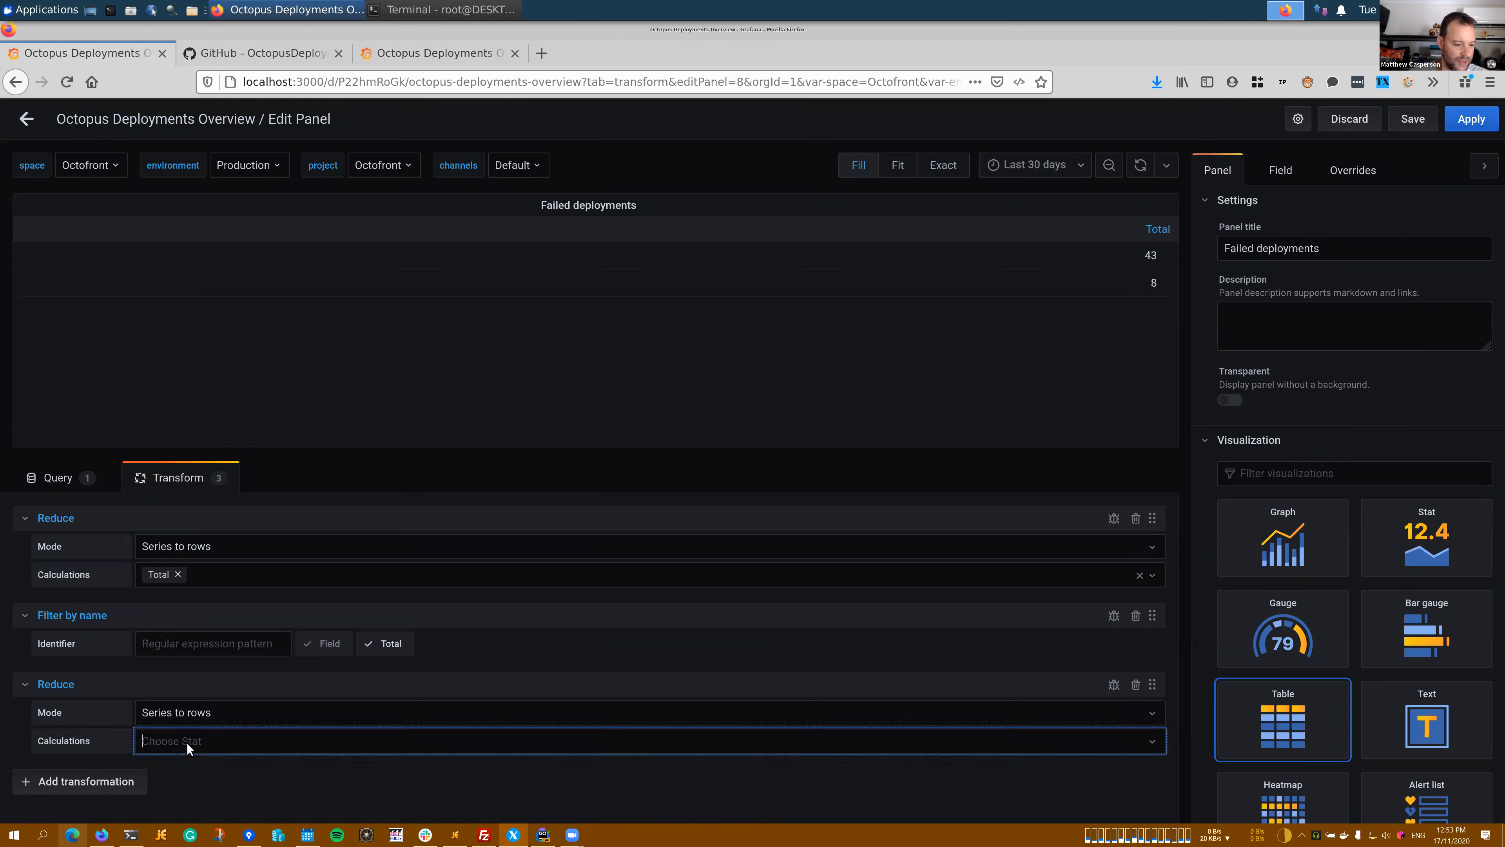
scroll(204, 761, "down", 3)
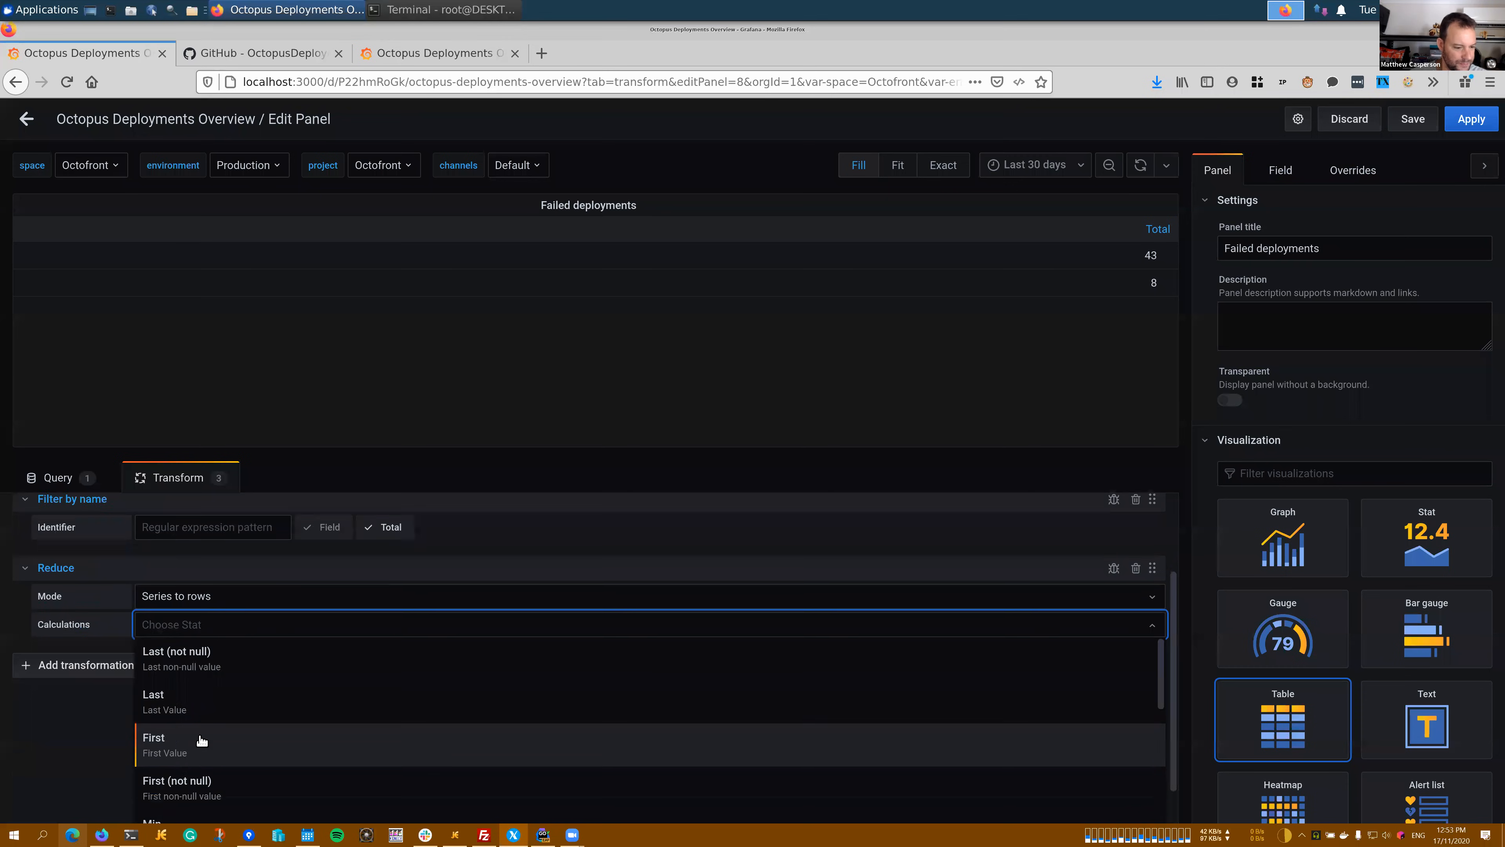
left_click(200, 629)
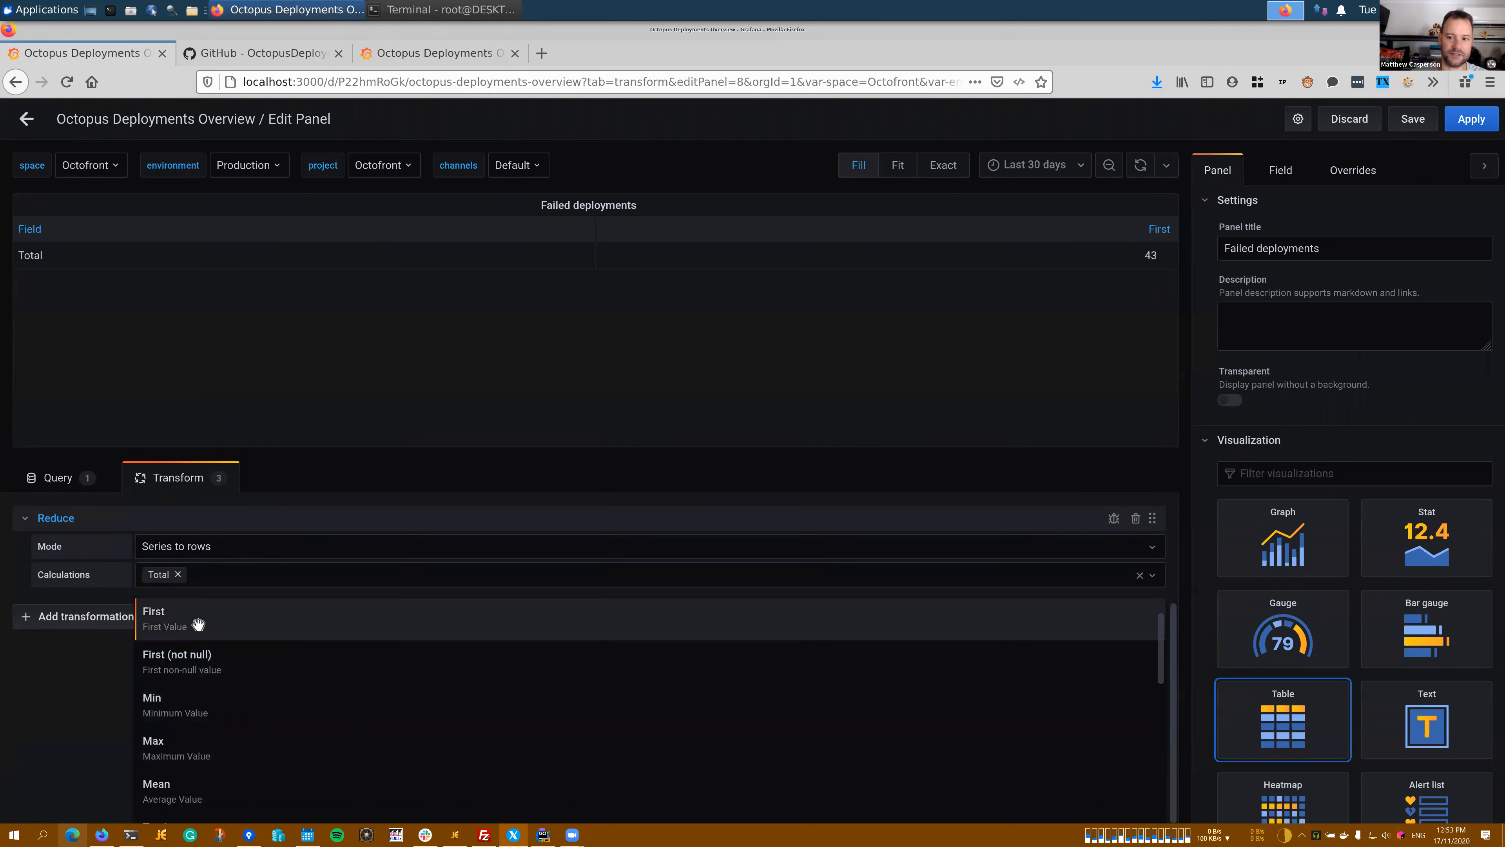
Add Last as a second calculation alongside First in the second Reduce transformation
left_click(224, 732)
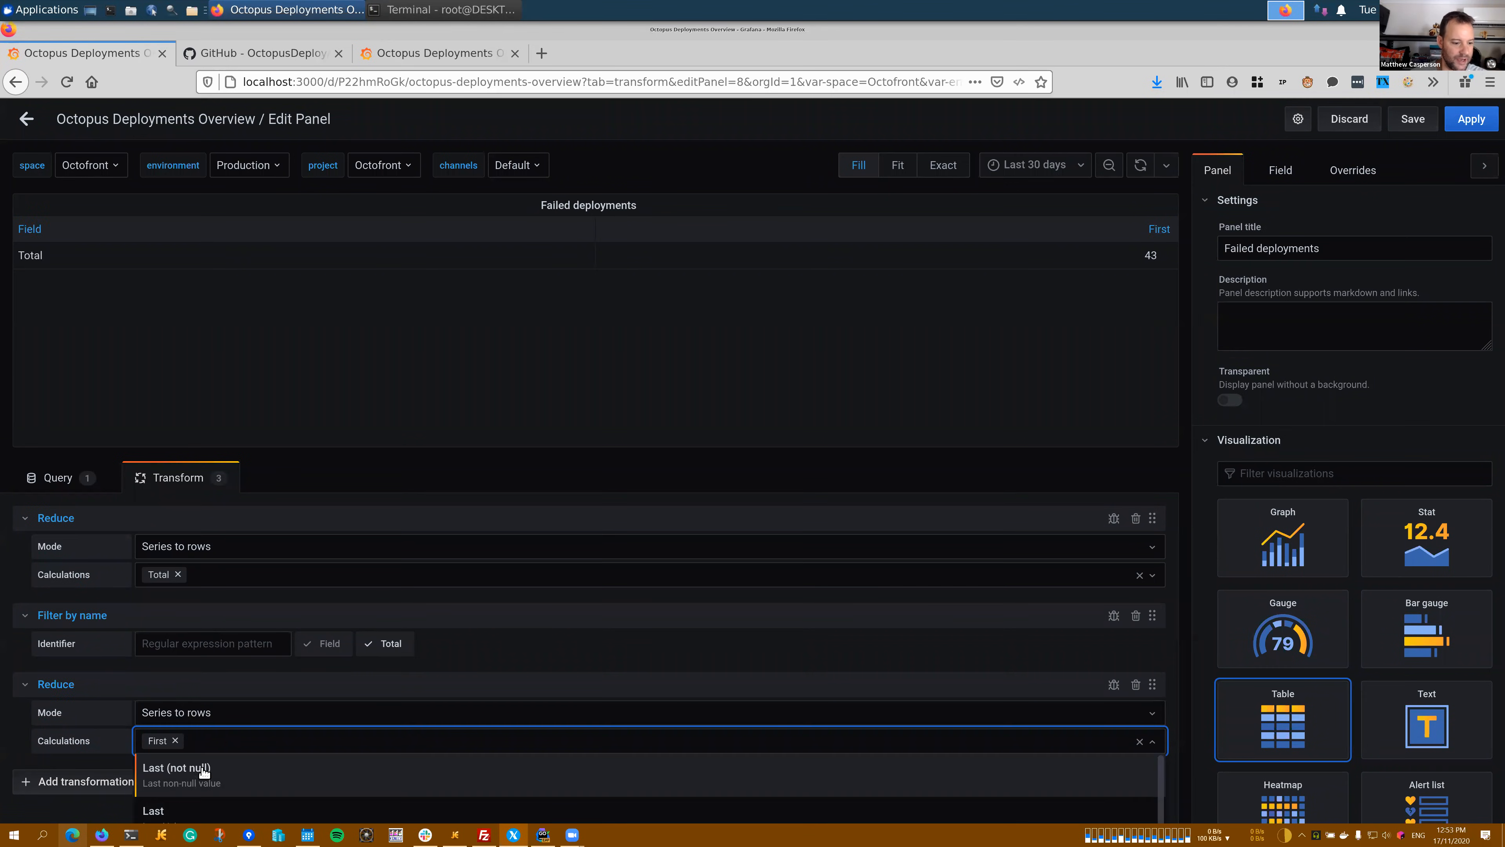
scroll(148, 784, "down", 2)
scroll(148, 784, "down", 3)
scroll(225, 706, "up", 4)
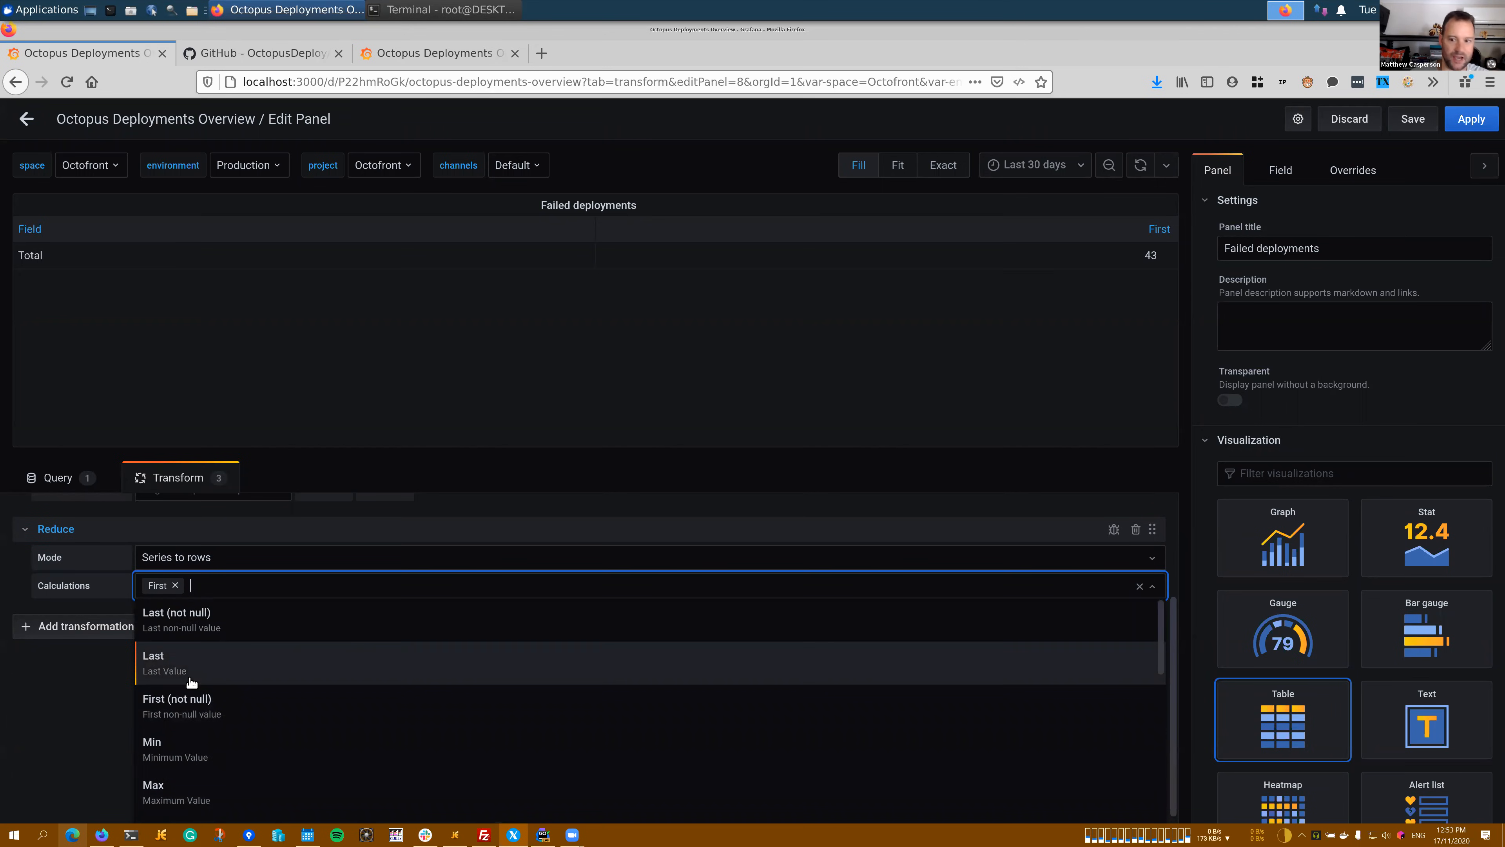
left_click(190, 677)
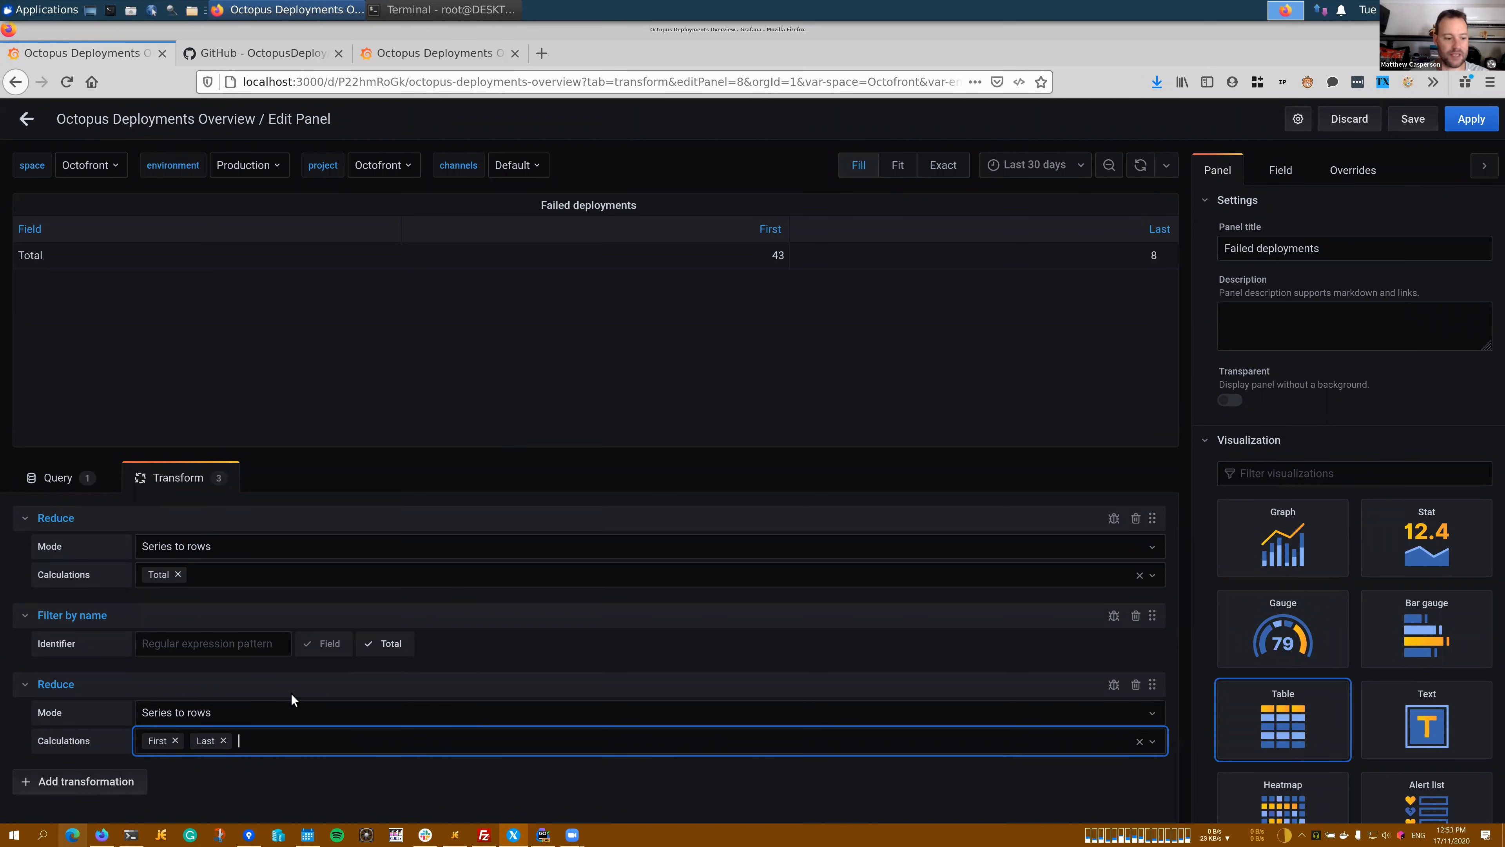
Add an Add field from calculation transformation and set its mode to Binary operation
left_click(350, 769)
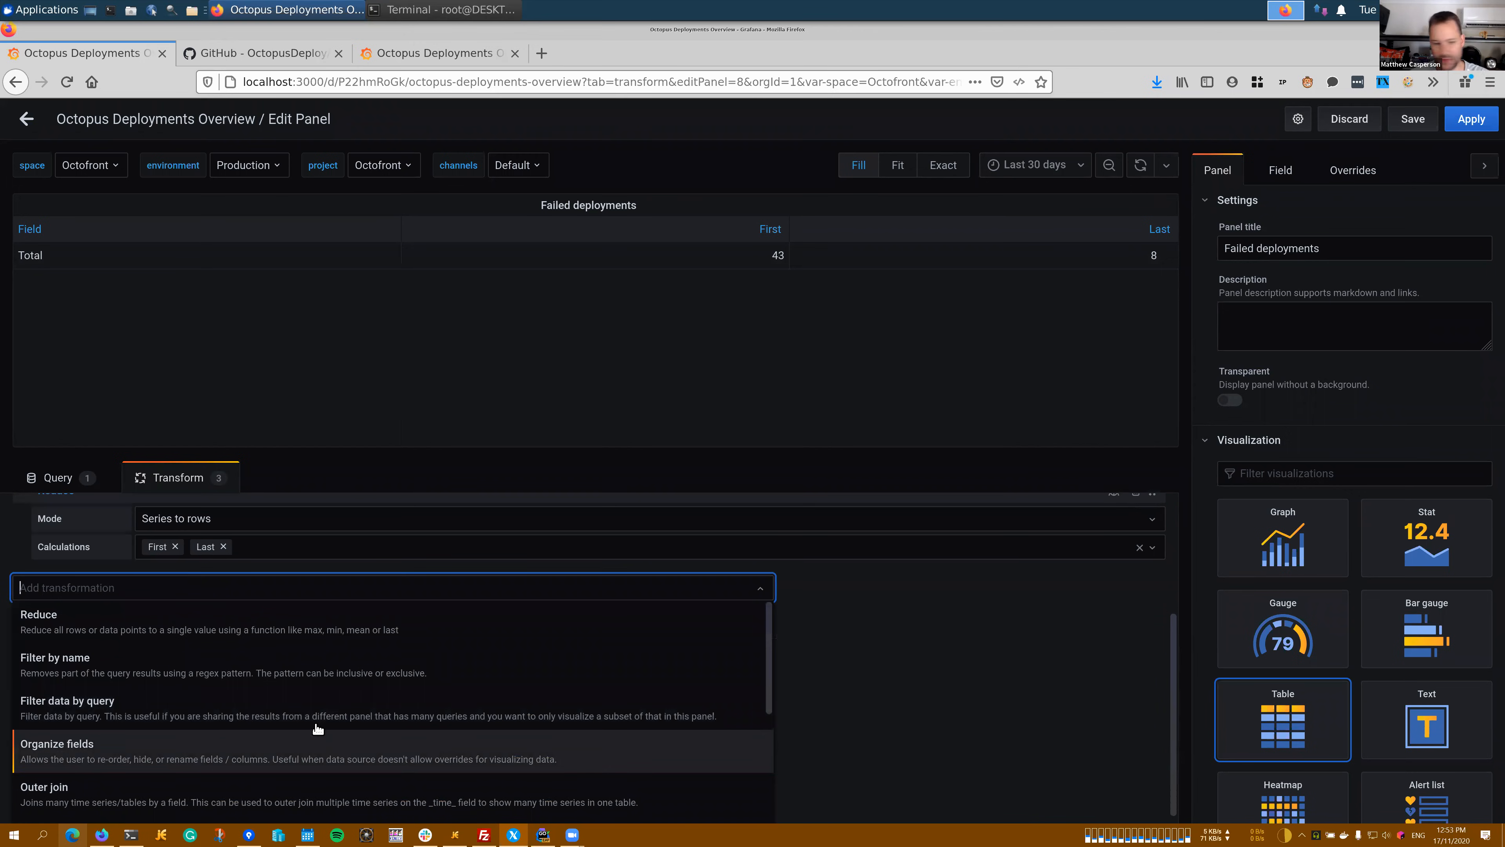
scroll(291, 717, "down", 3)
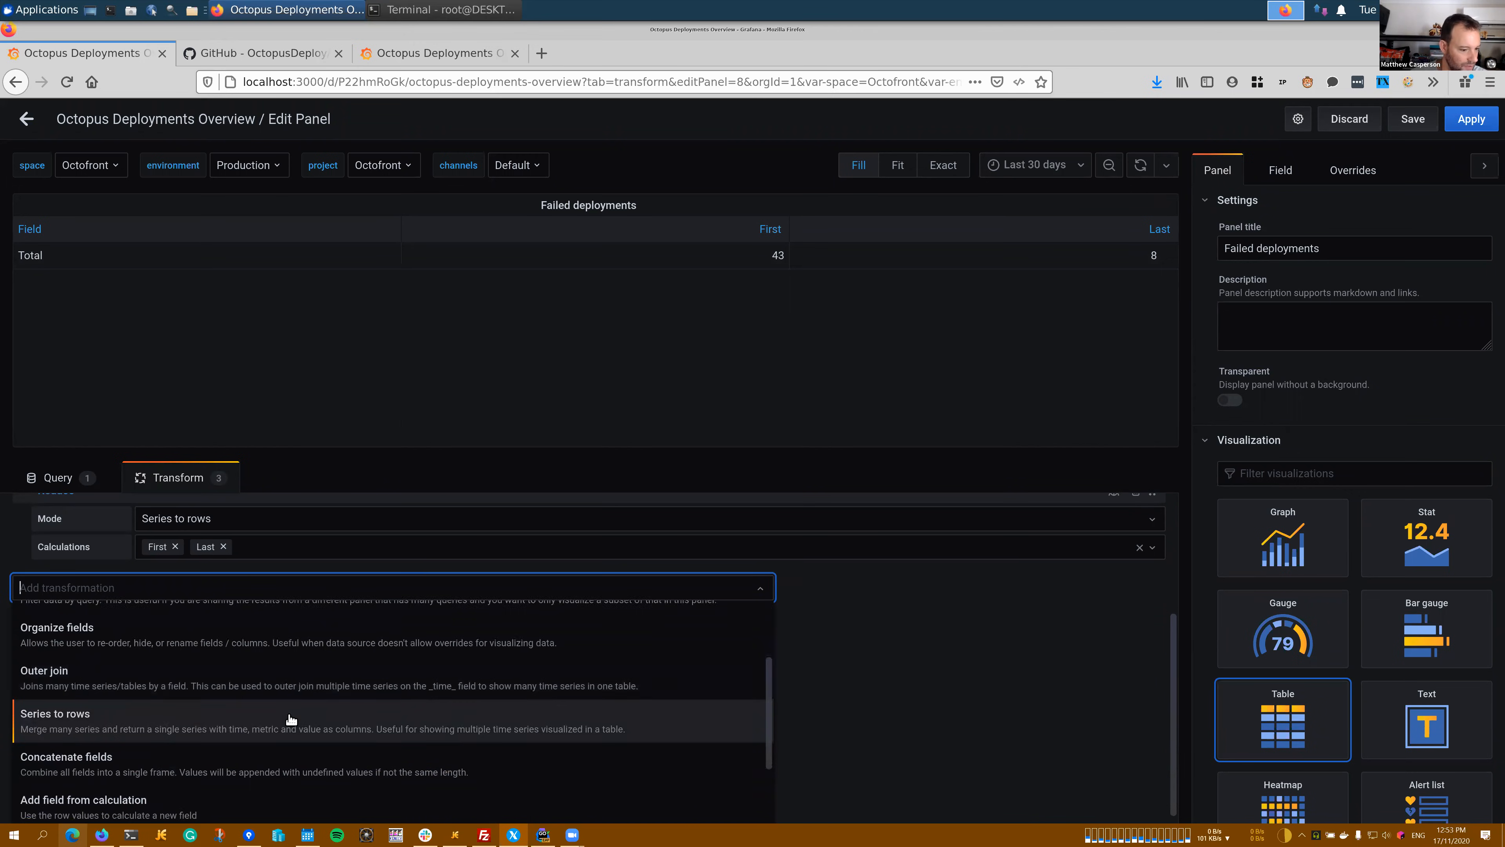
left_click(146, 723)
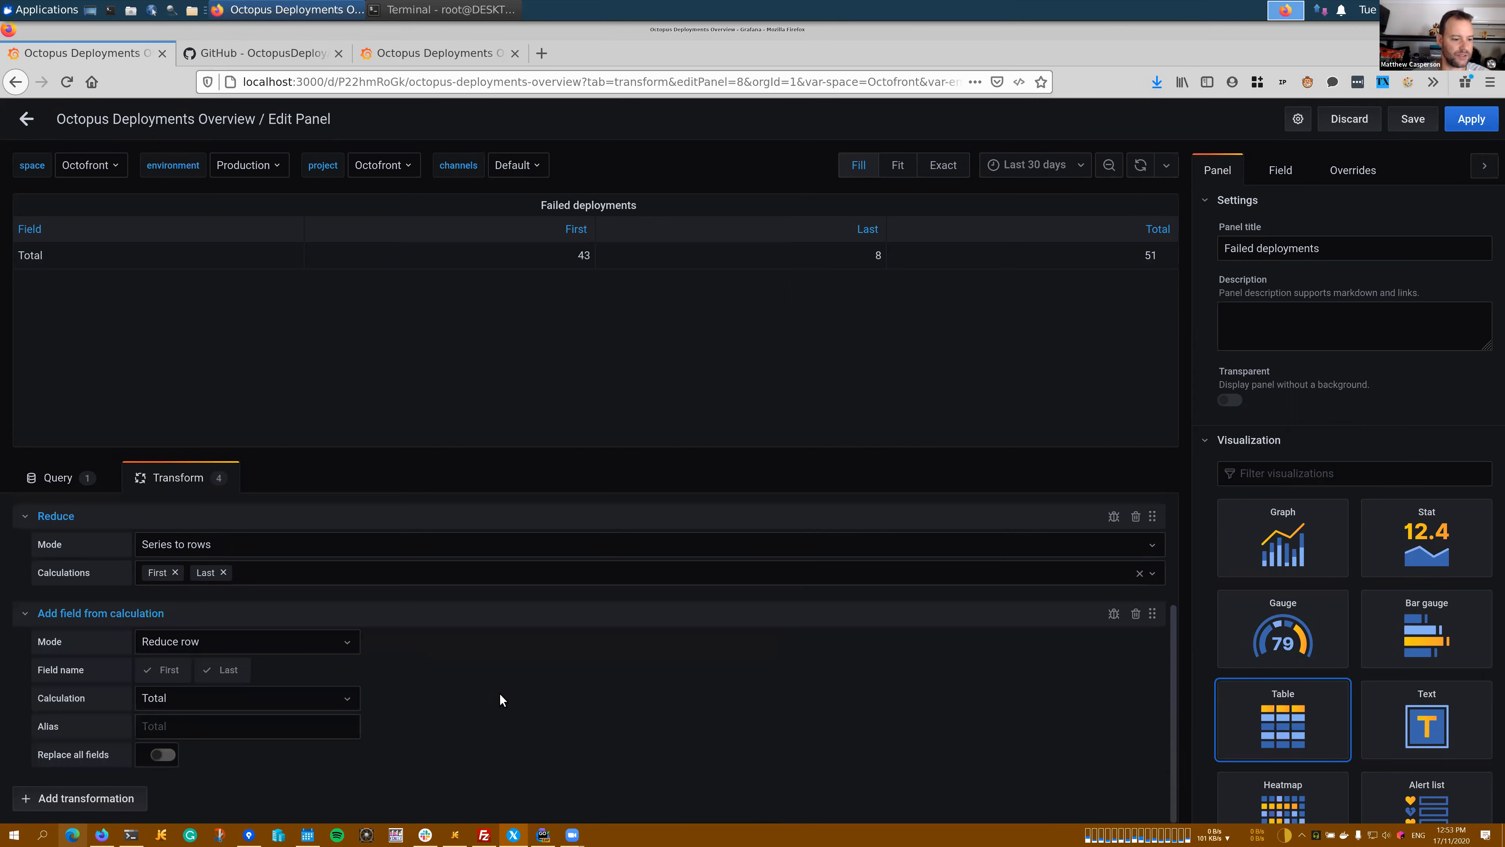
left_click(342, 642)
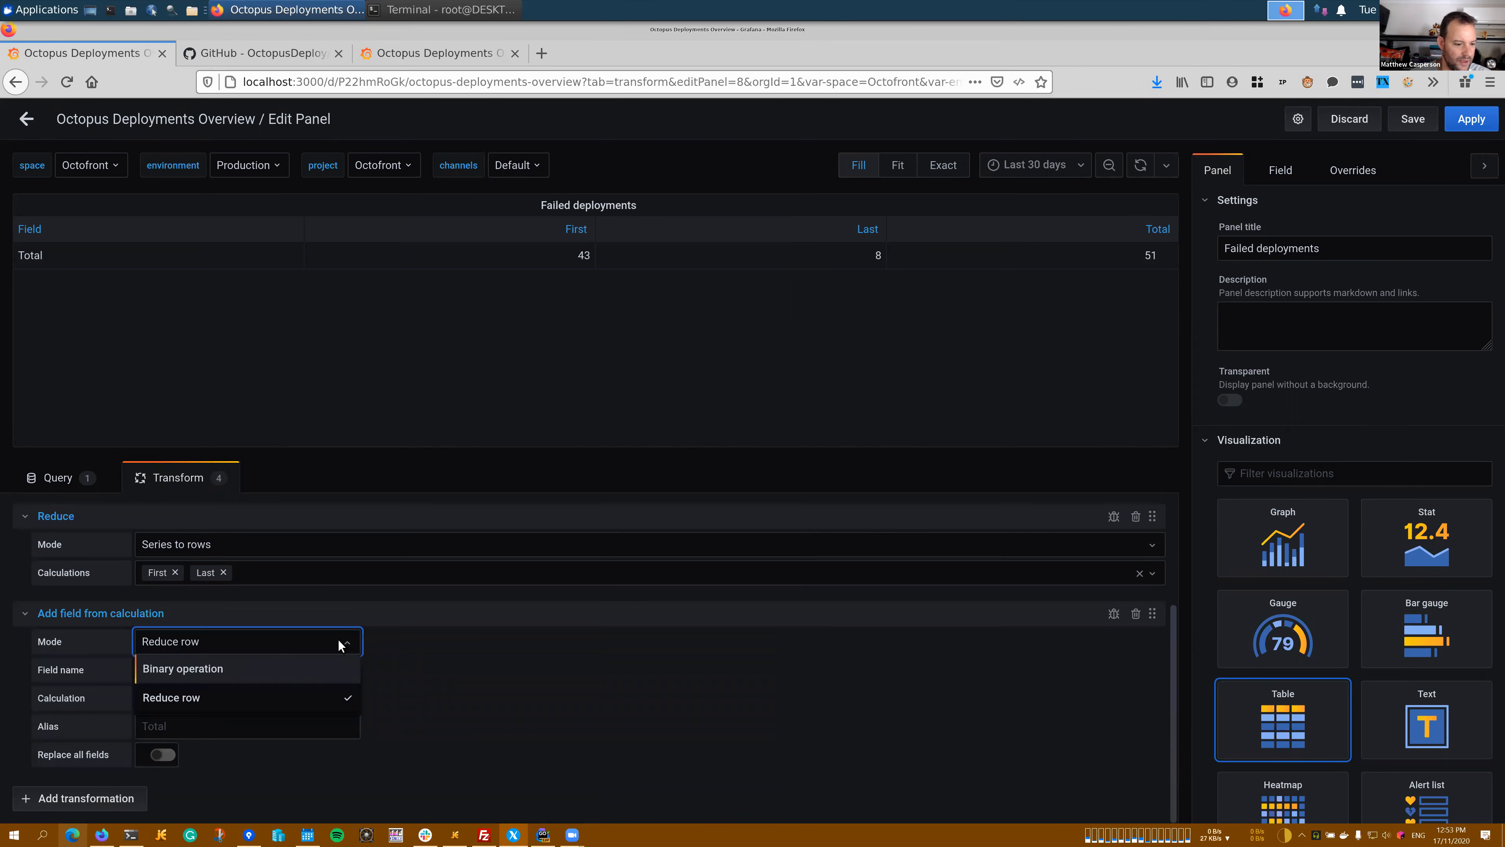
left_click(190, 672)
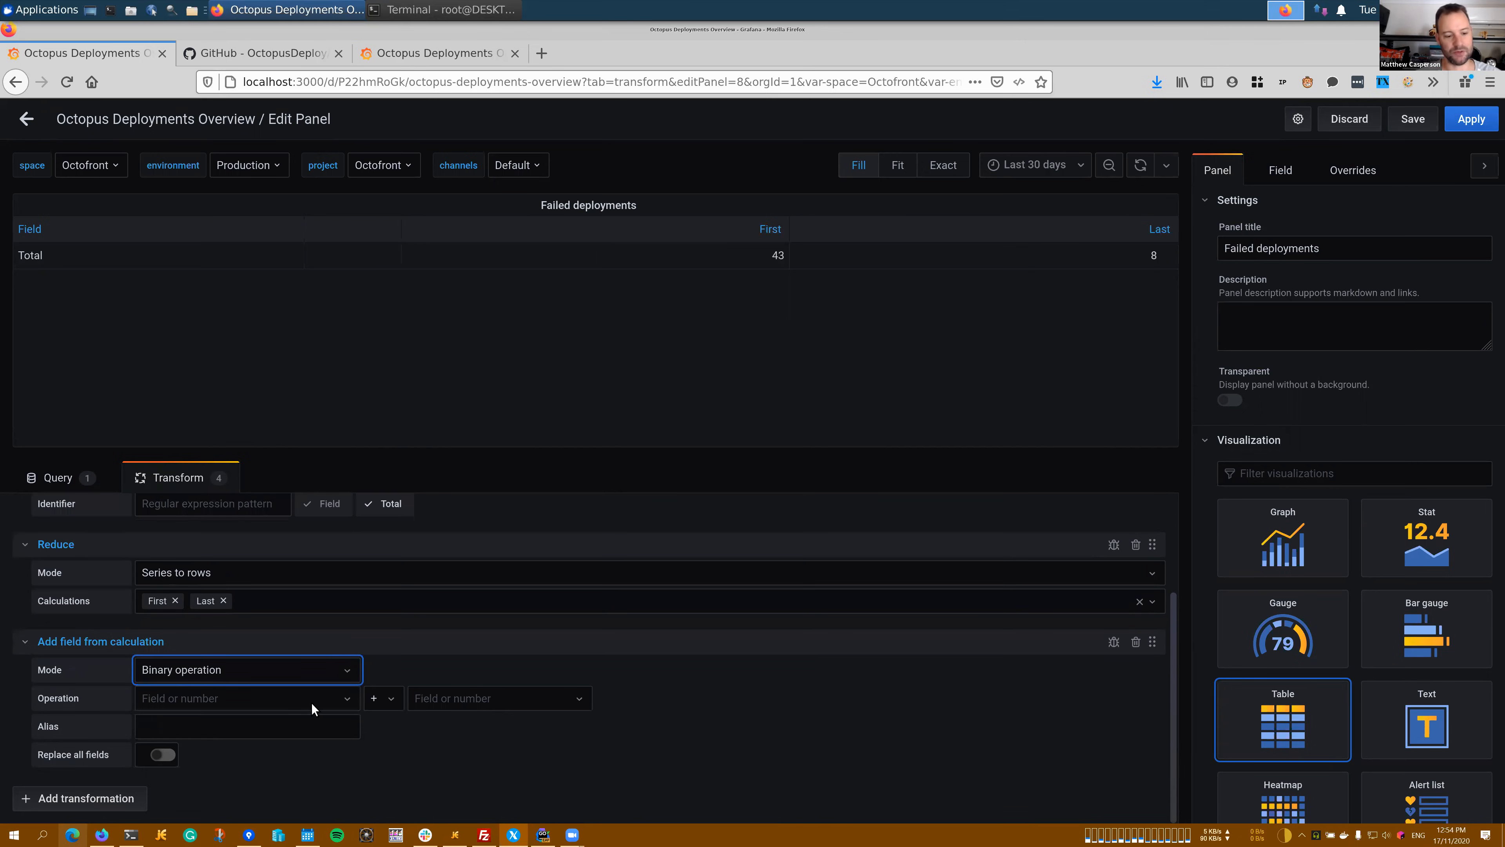
Define the binary operation as Last divided by First and check the resulting ratio in the table
left_click(338, 698)
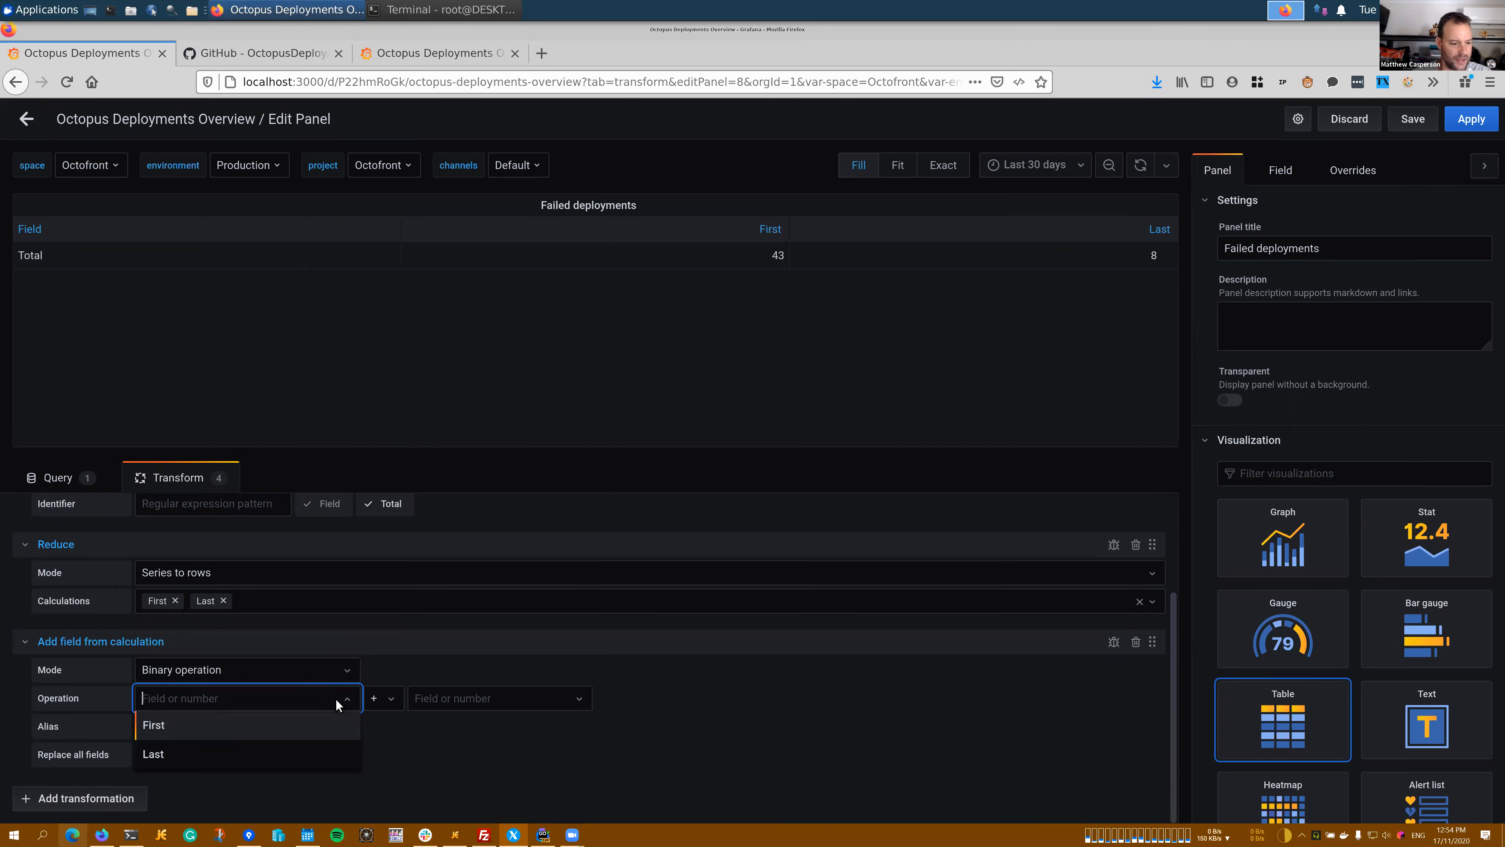
left_click(203, 753)
left_click(392, 700)
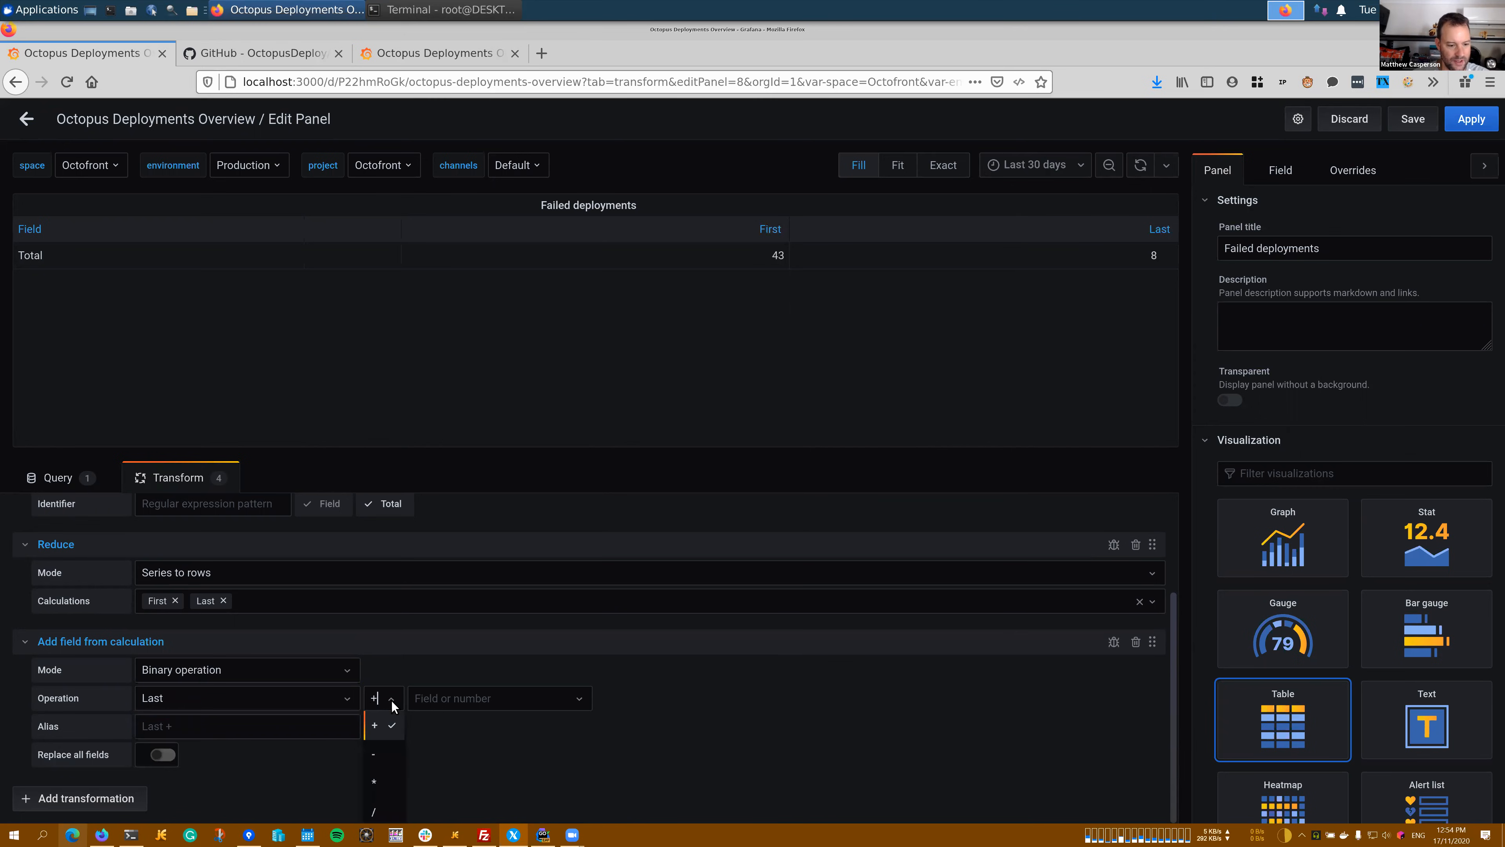
left_click(385, 798)
left_click(467, 696)
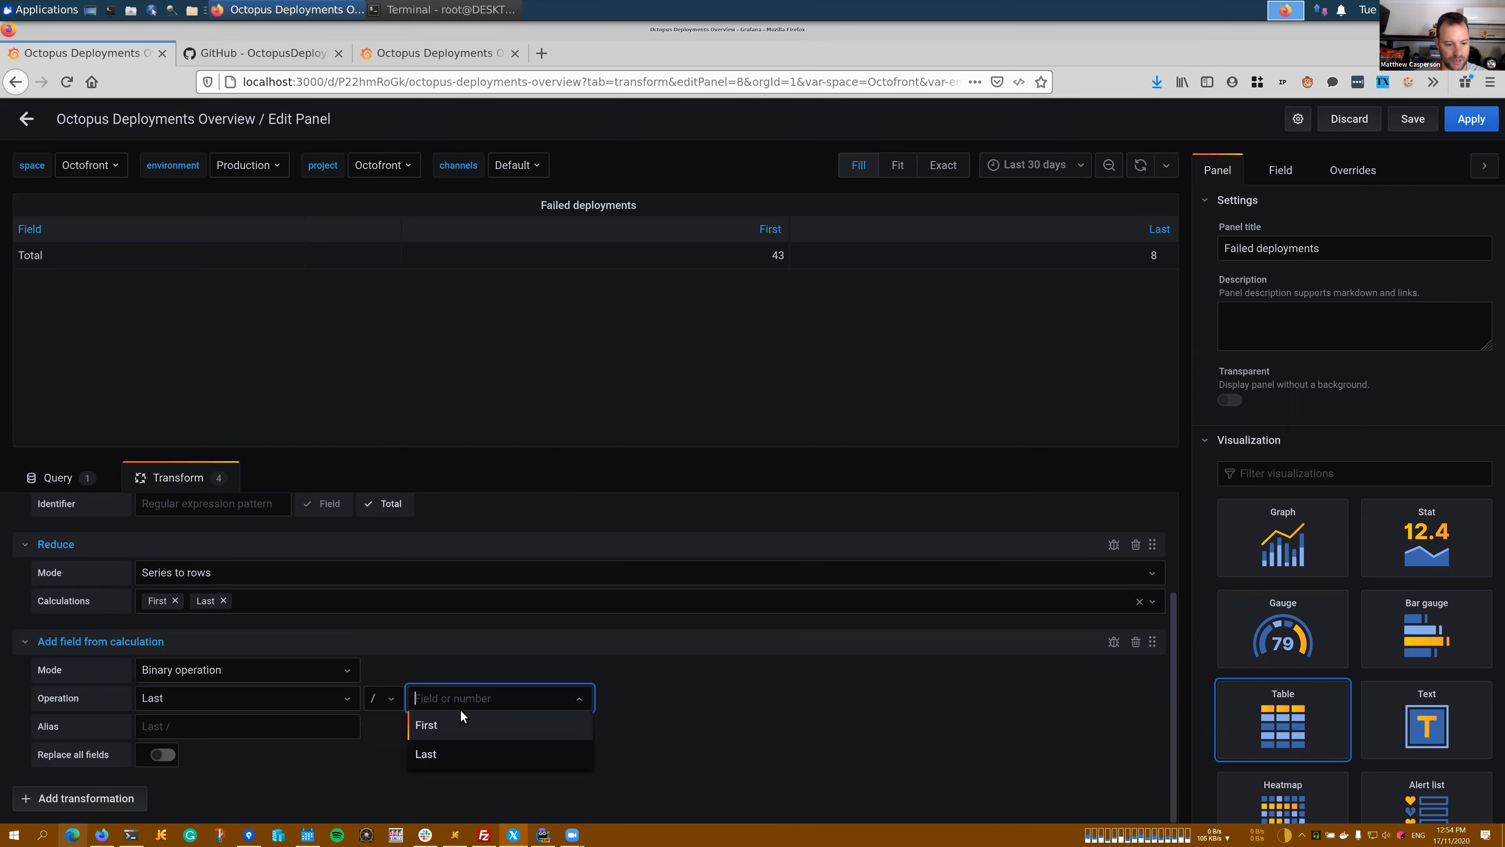
left_click(441, 726)
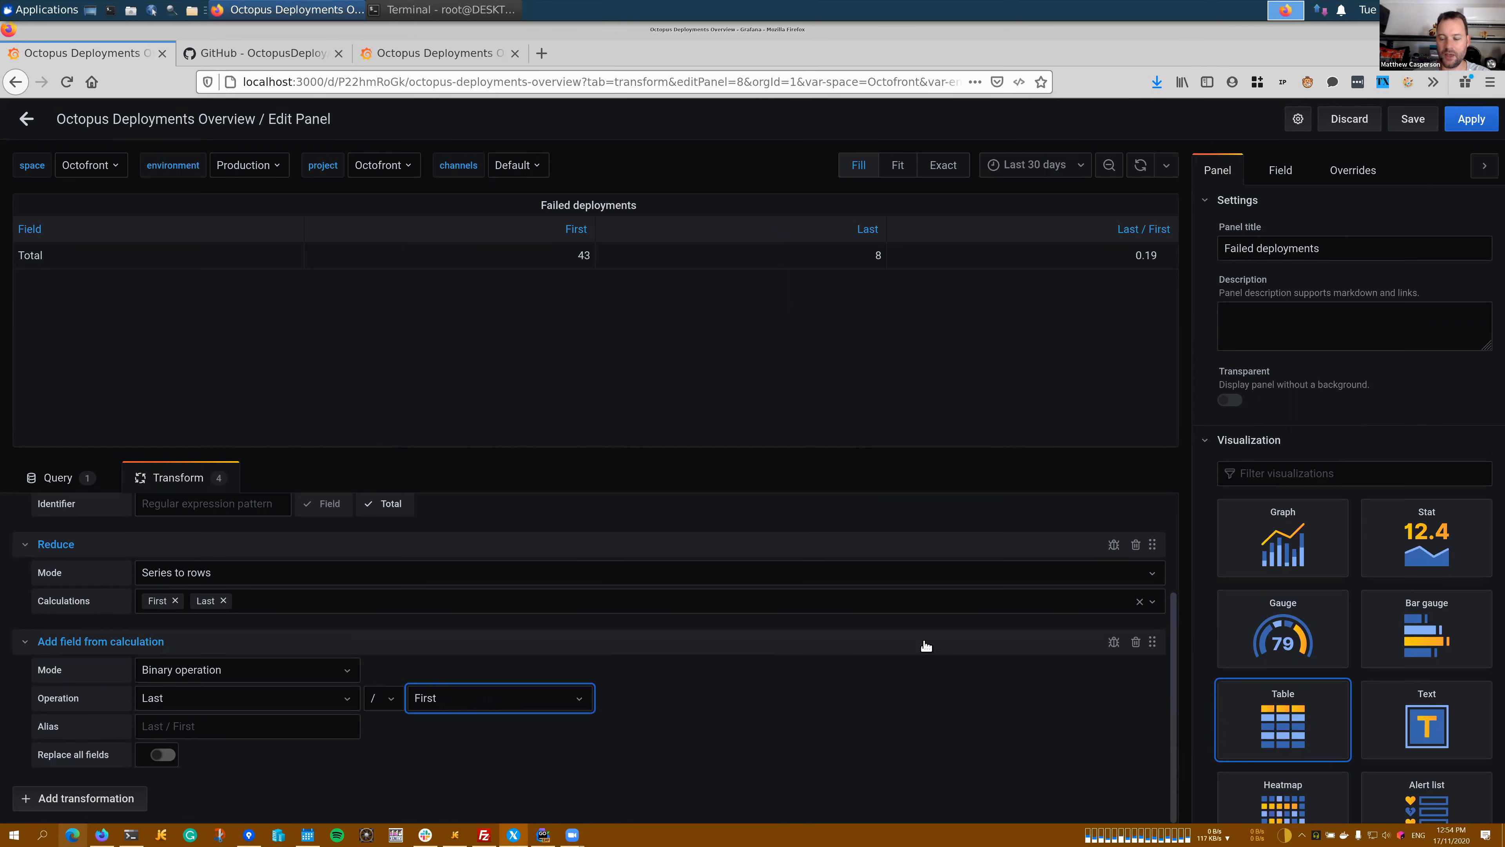
left_click_drag(1156, 255, 1136, 255)
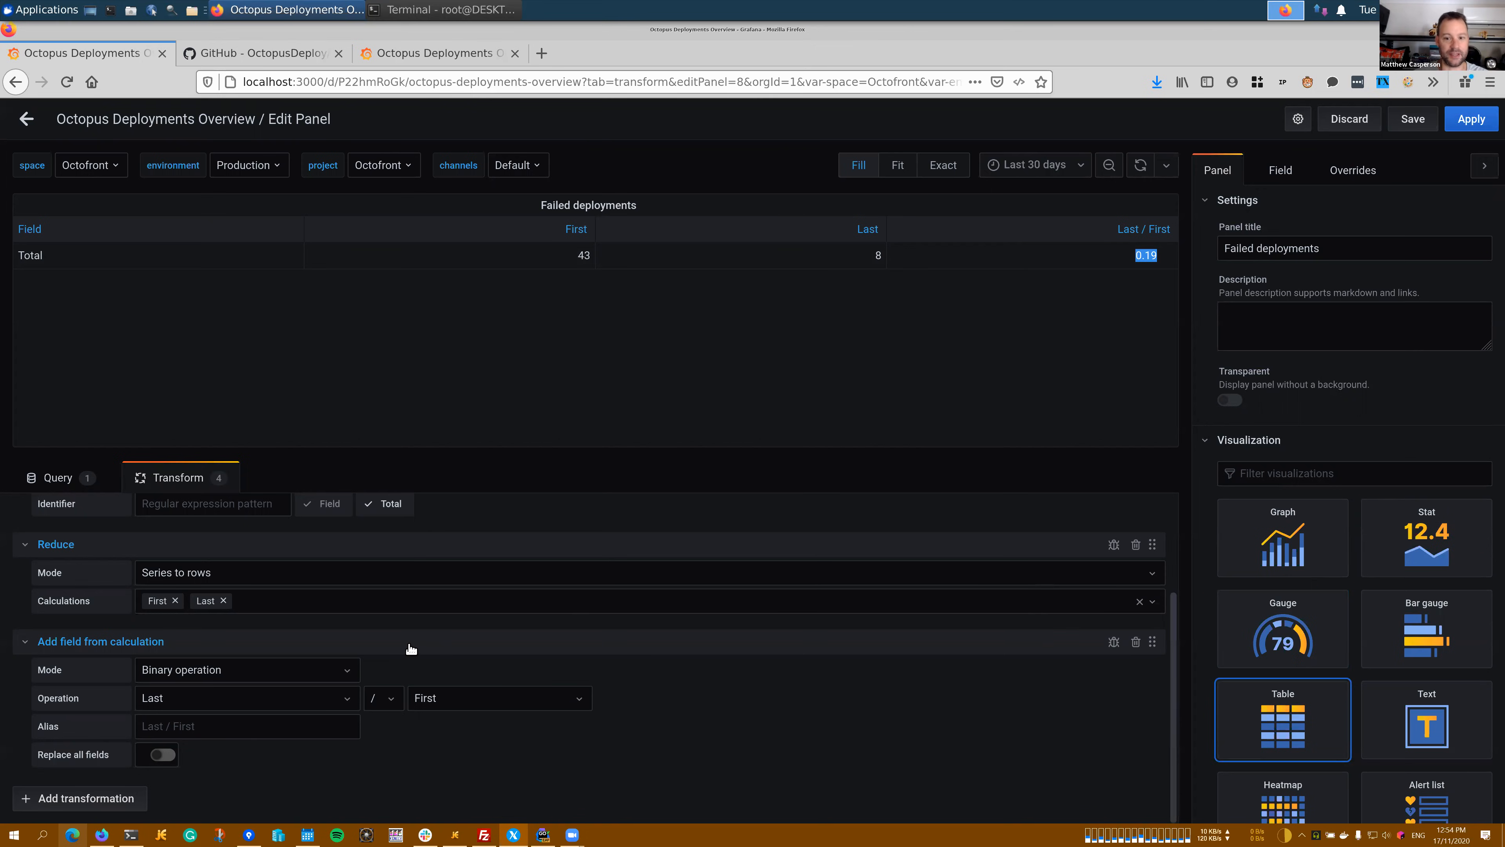
left_click(922, 253)
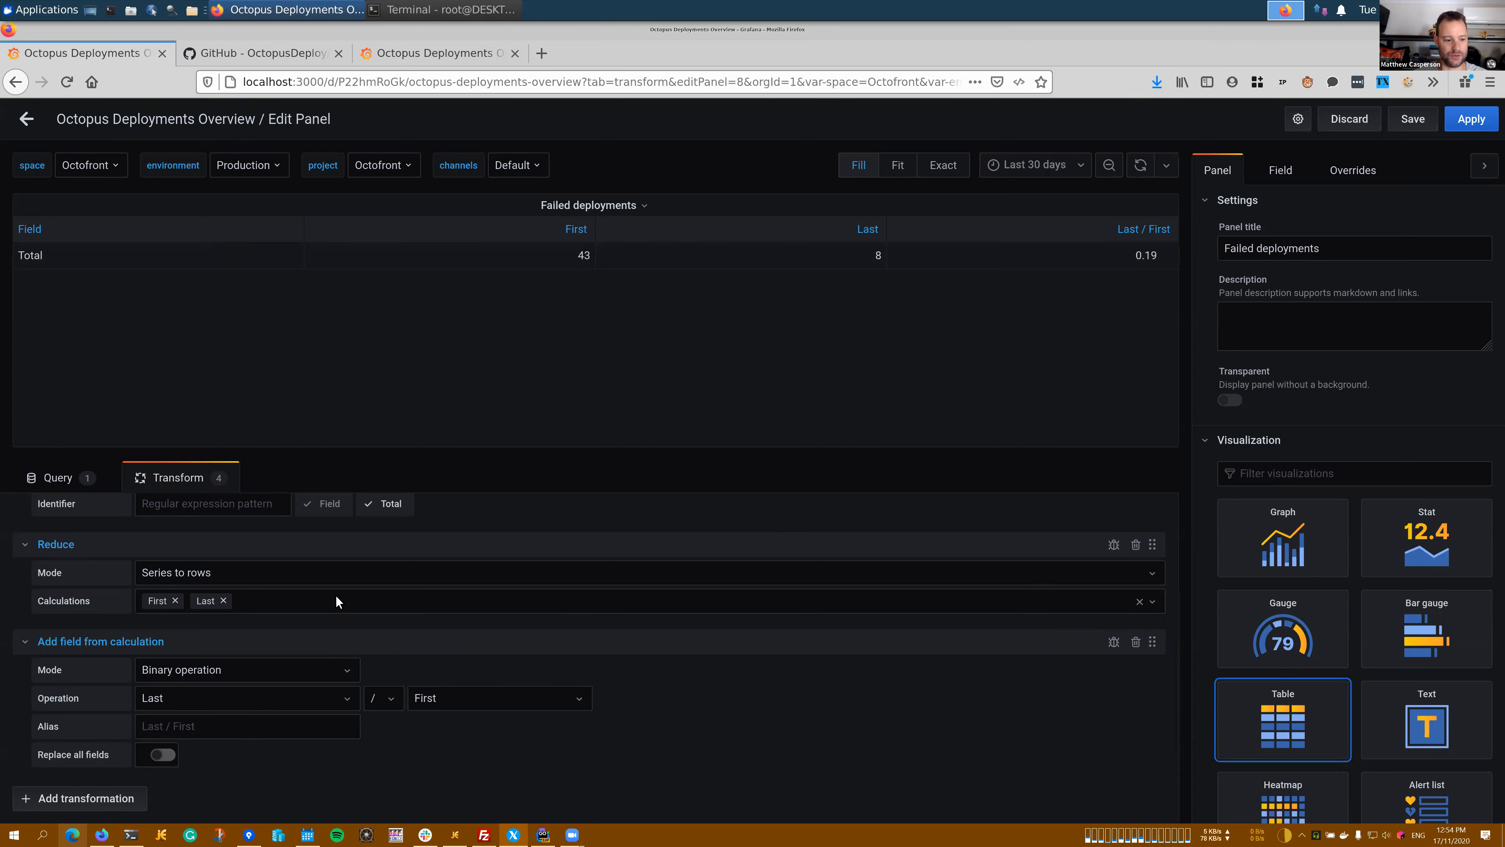
Add a Filter by name transformation that excludes Field, First and Last and keeps only Last / First
left_click(83, 798)
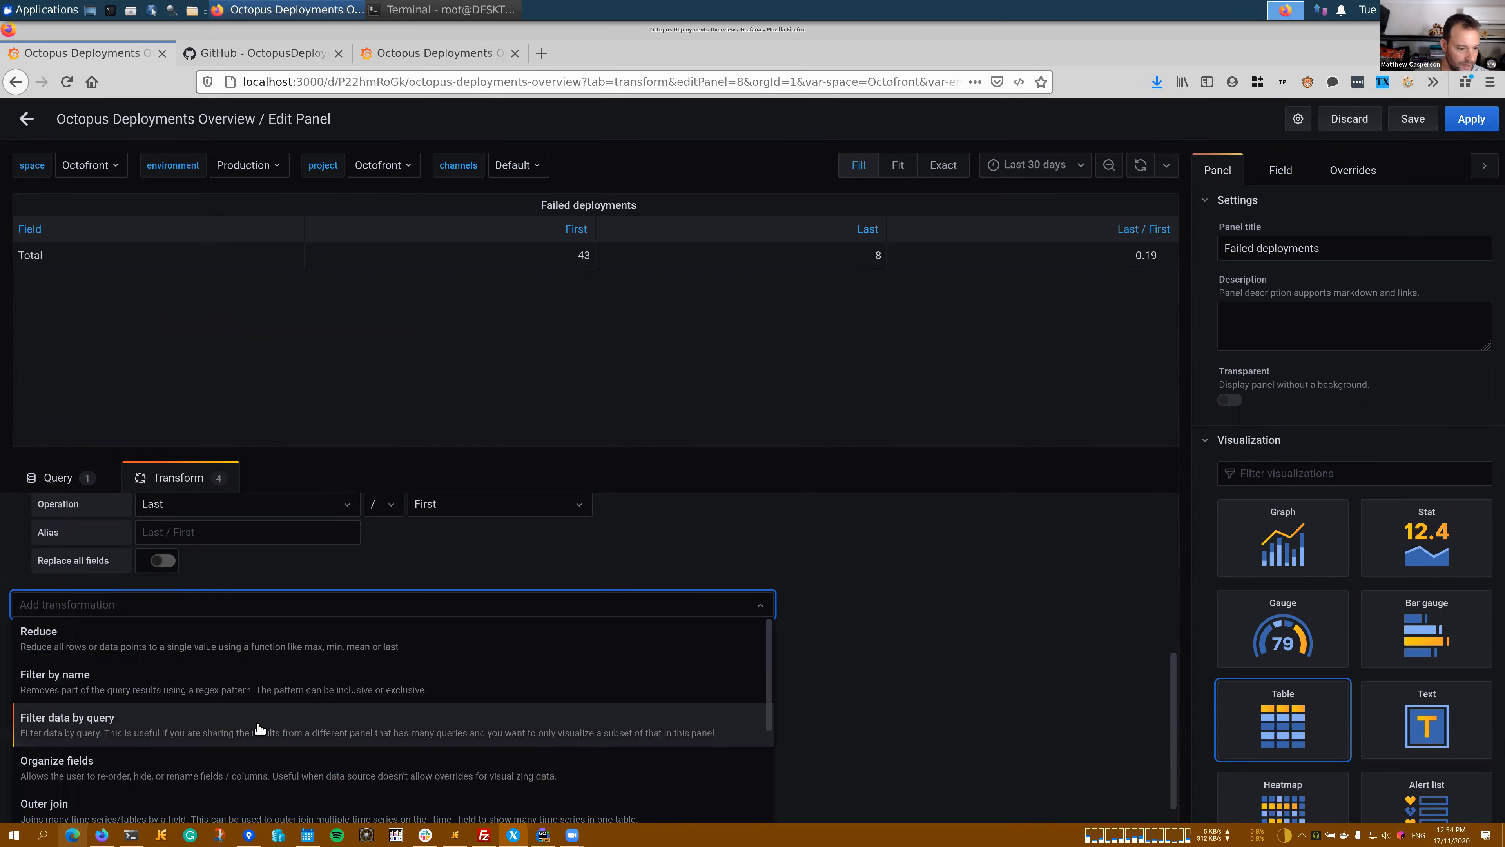
left_click(114, 687)
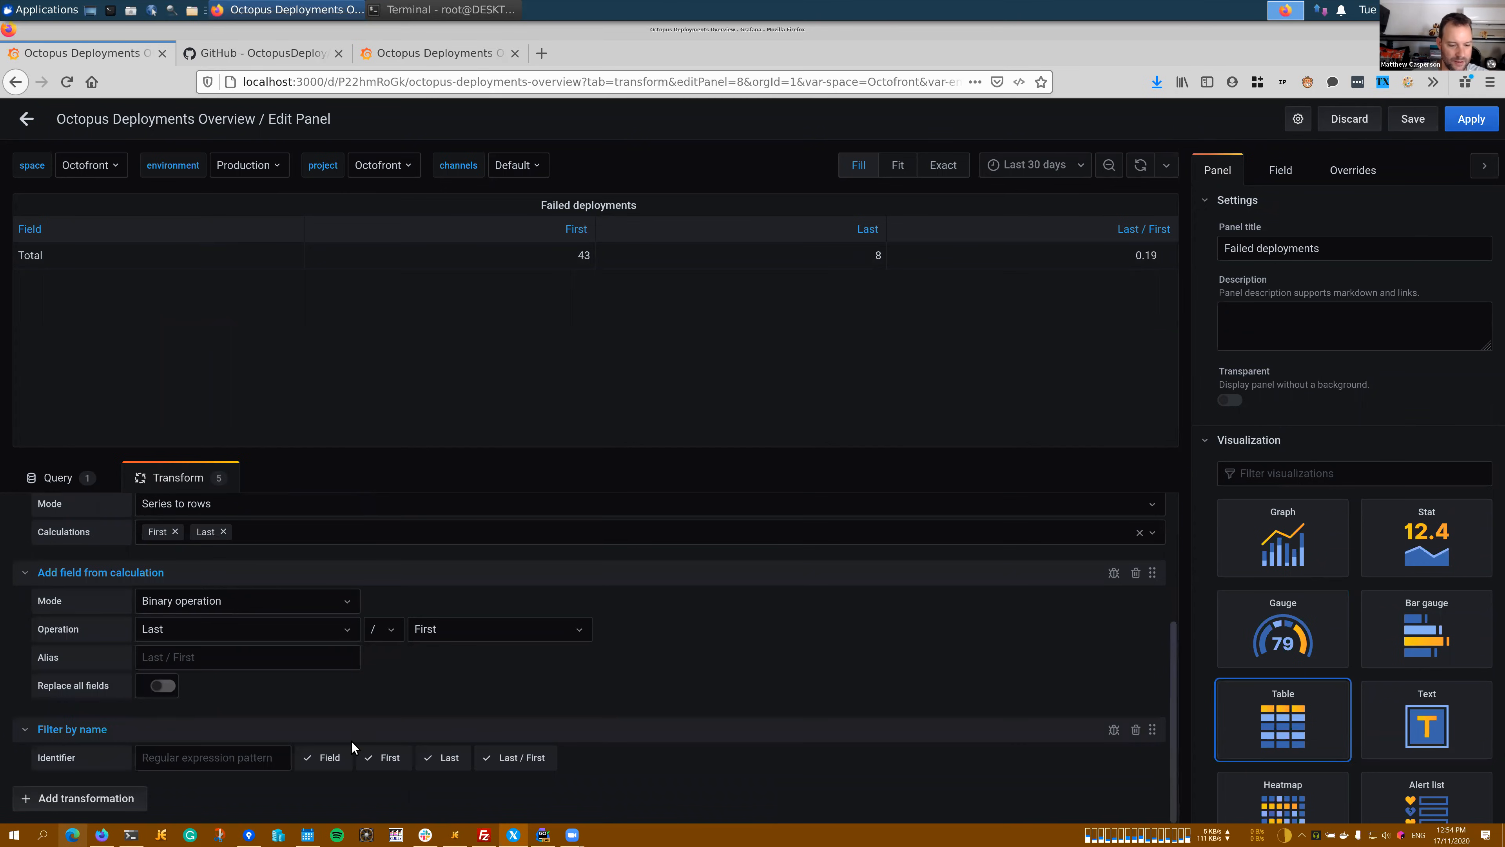
left_click(349, 762)
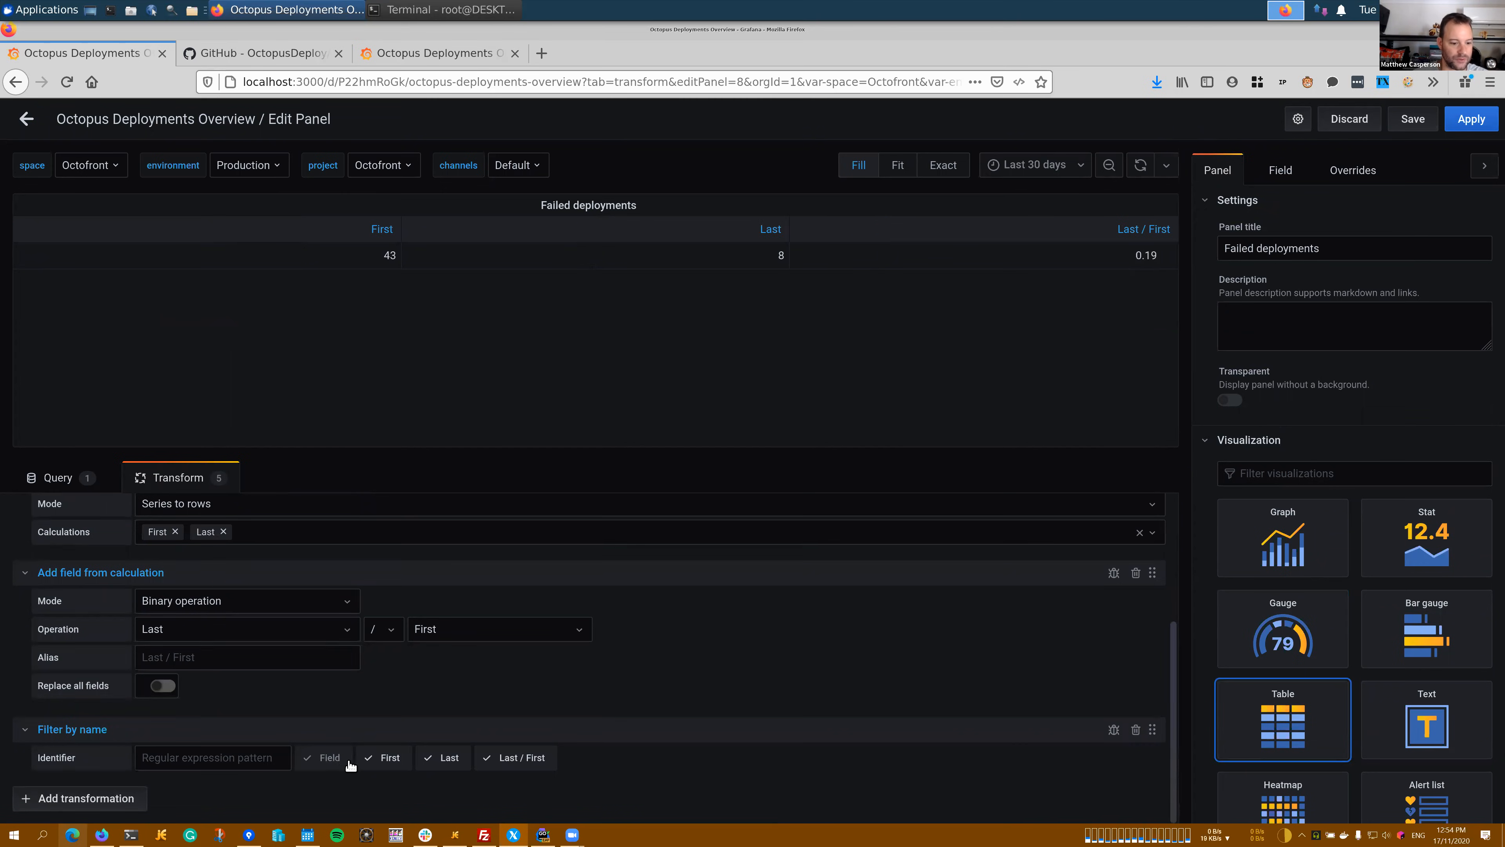
left_click(378, 761)
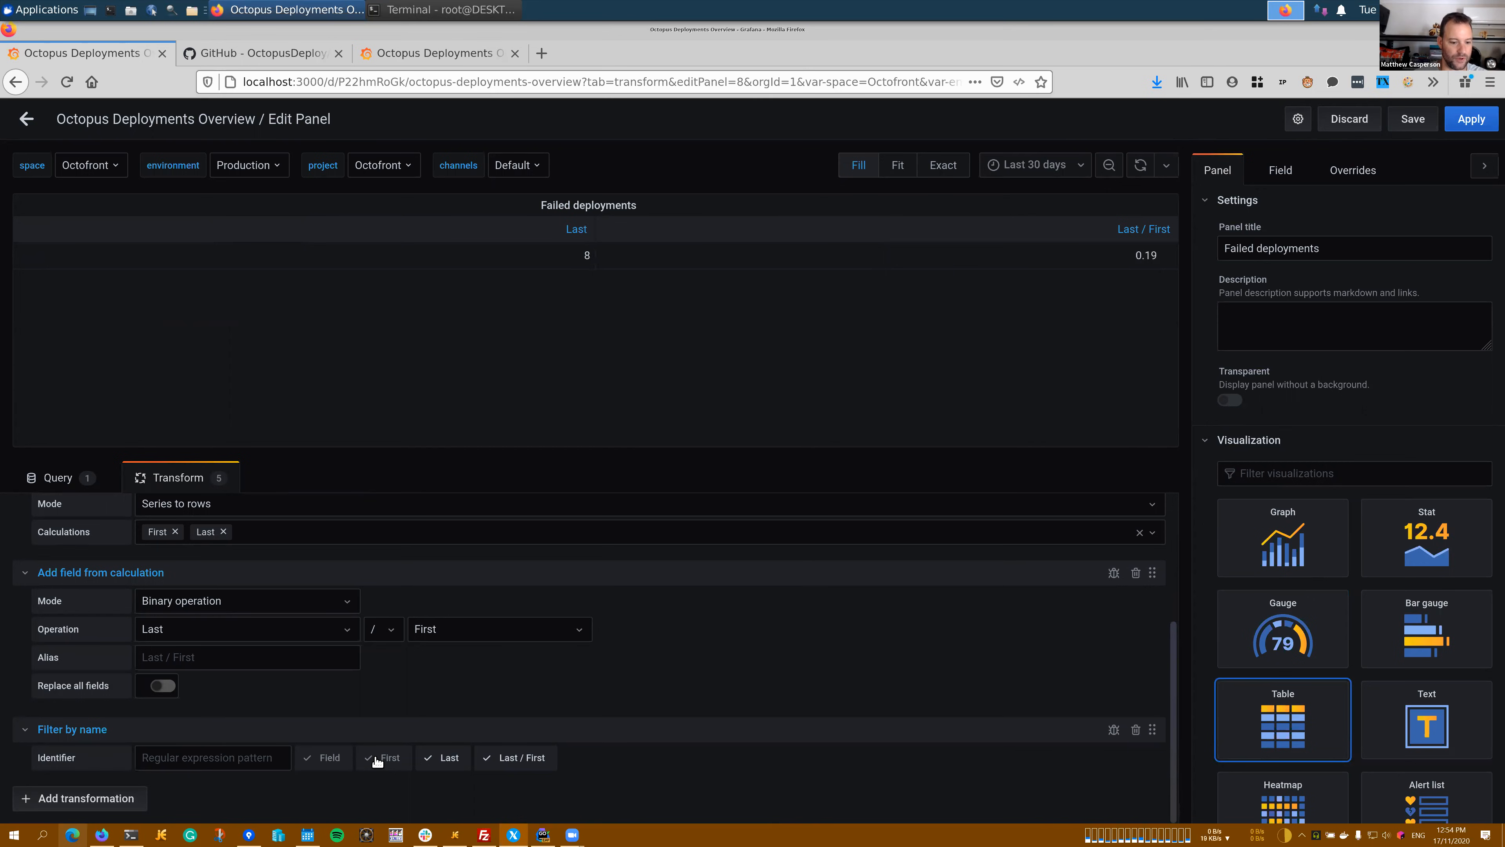
left_click(438, 759)
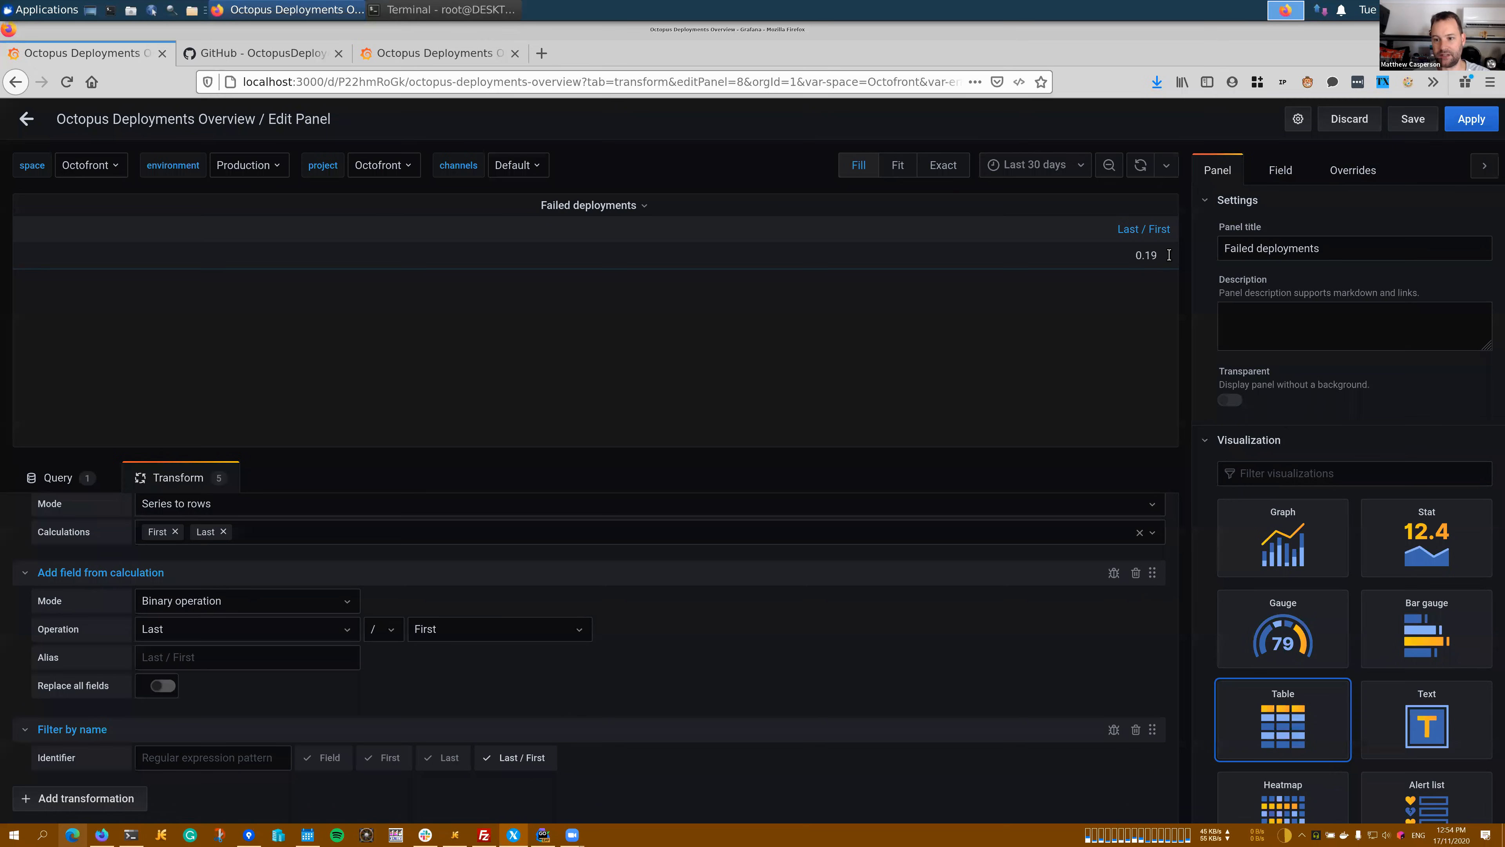
Show the ratio as a Stat visualization with the unit Percent (0.0-1.0) and return to the dashboard
left_click(1421, 543)
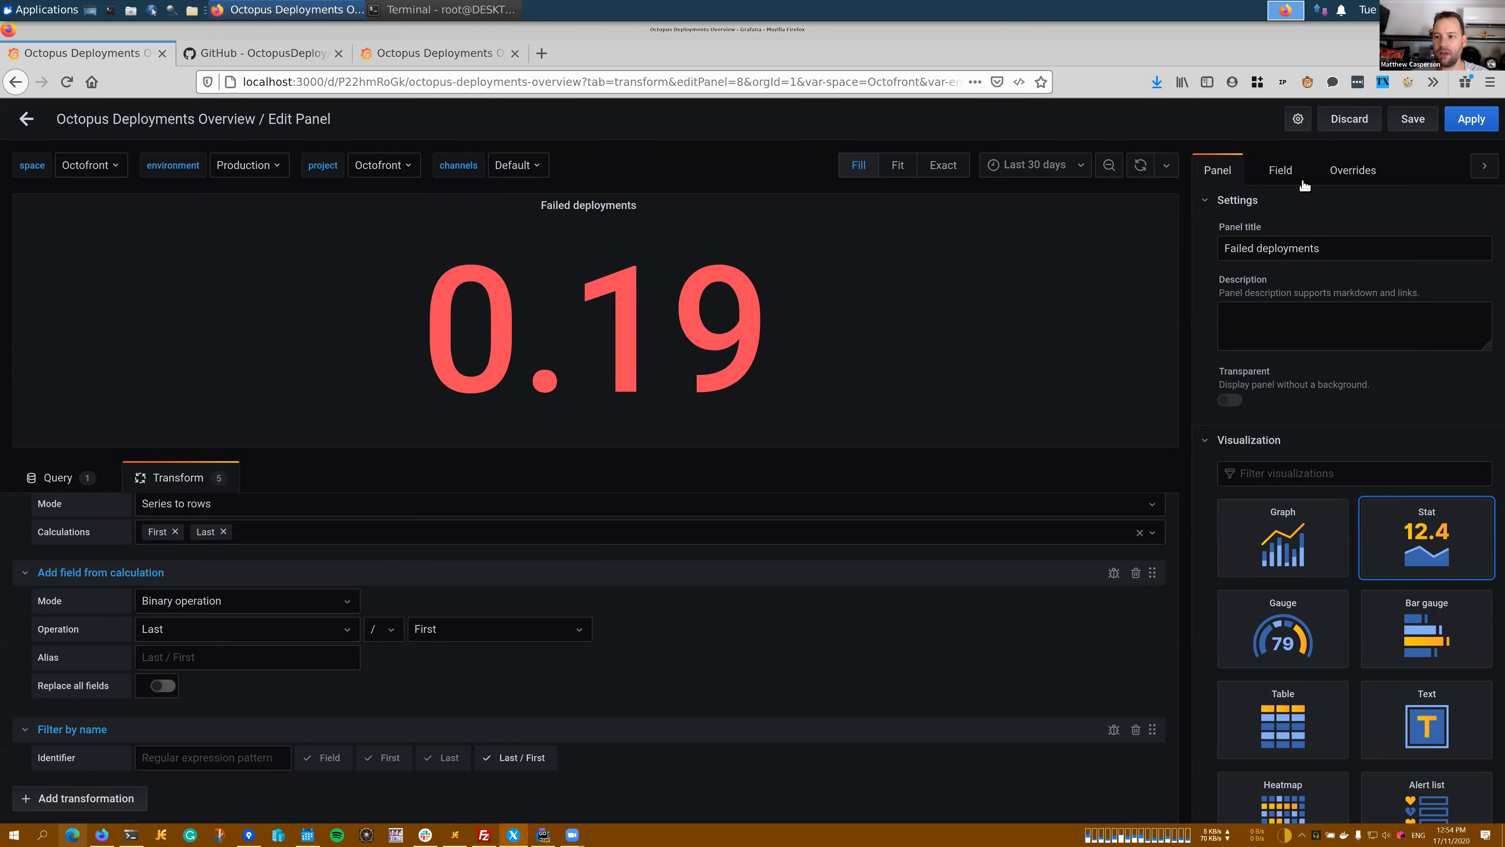
left_click(1284, 173)
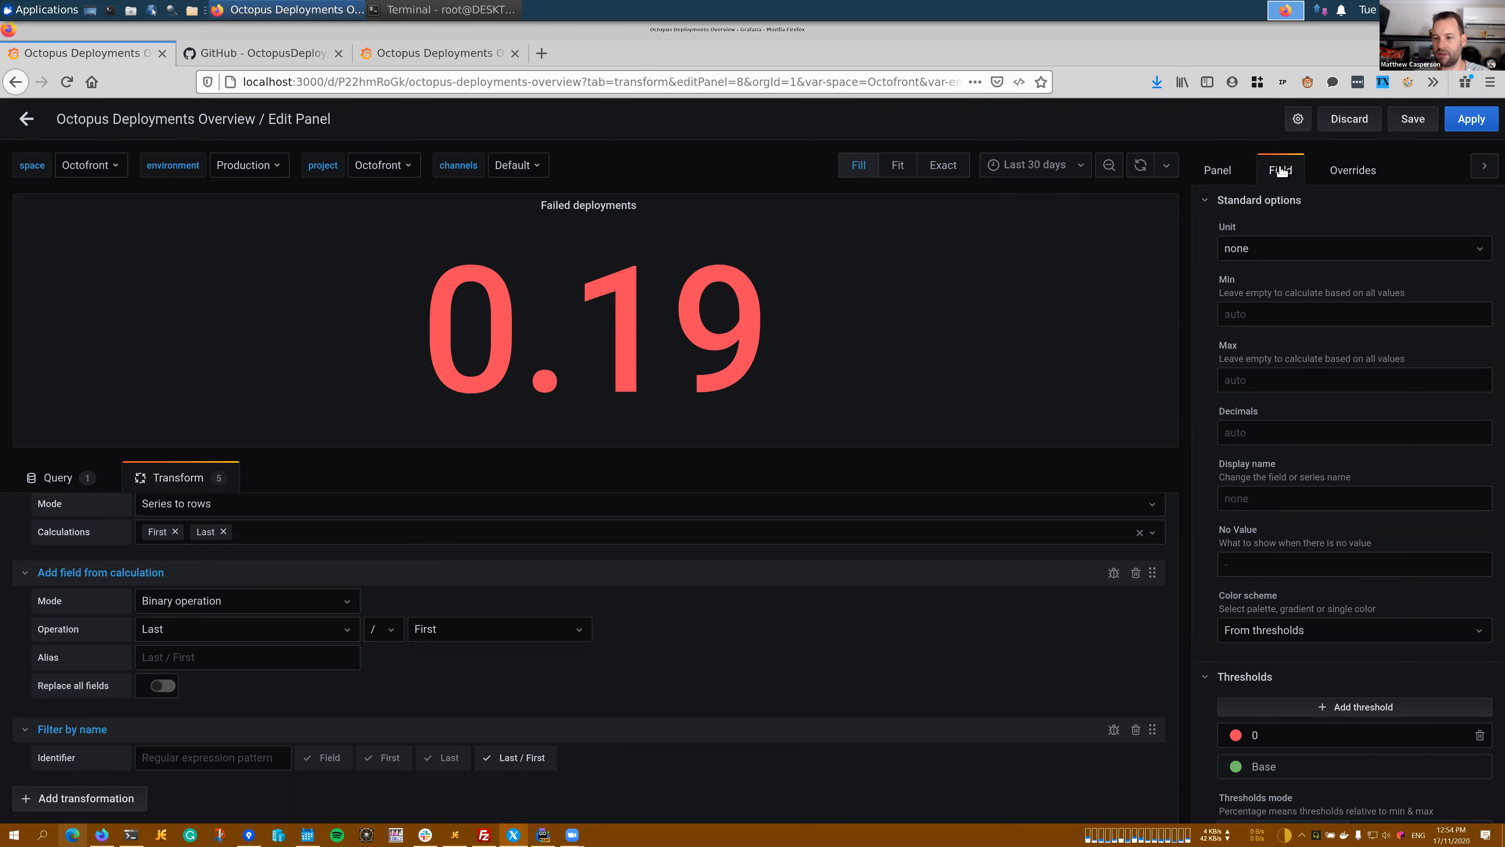
left_click(1256, 250)
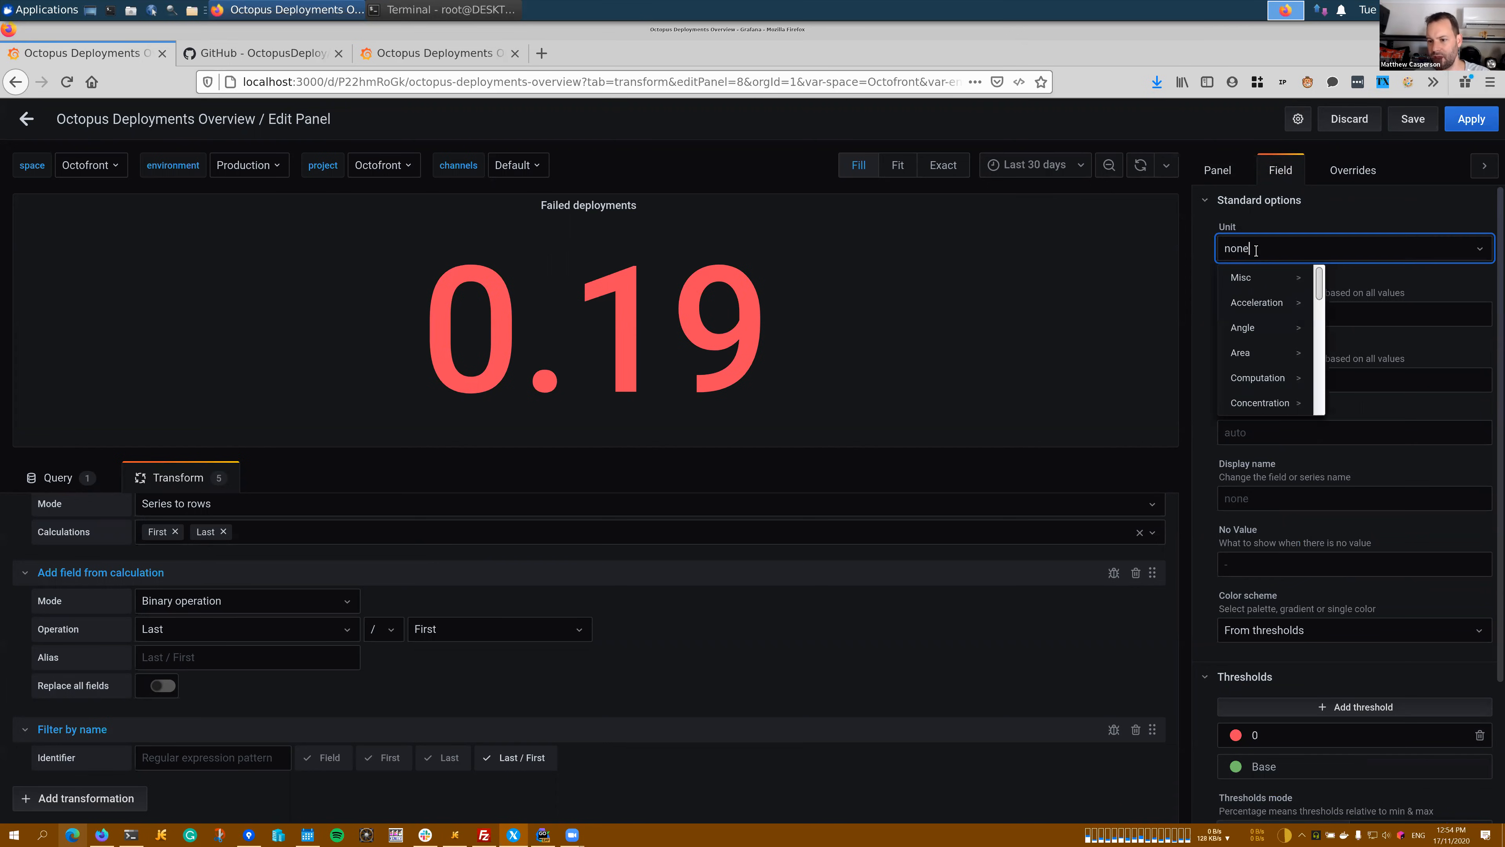
left_click(1274, 287)
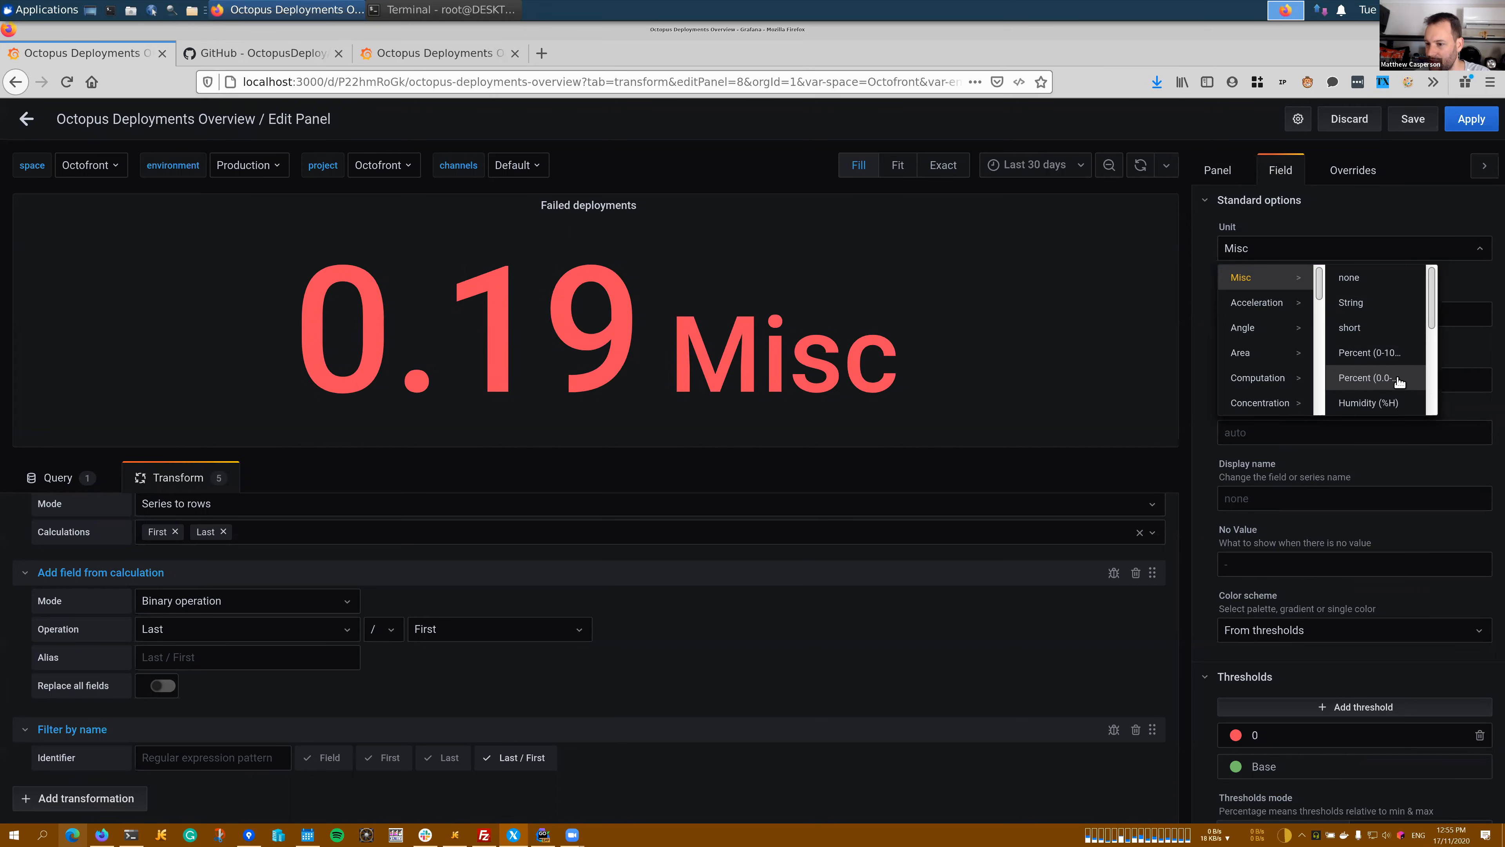
left_click(1370, 380)
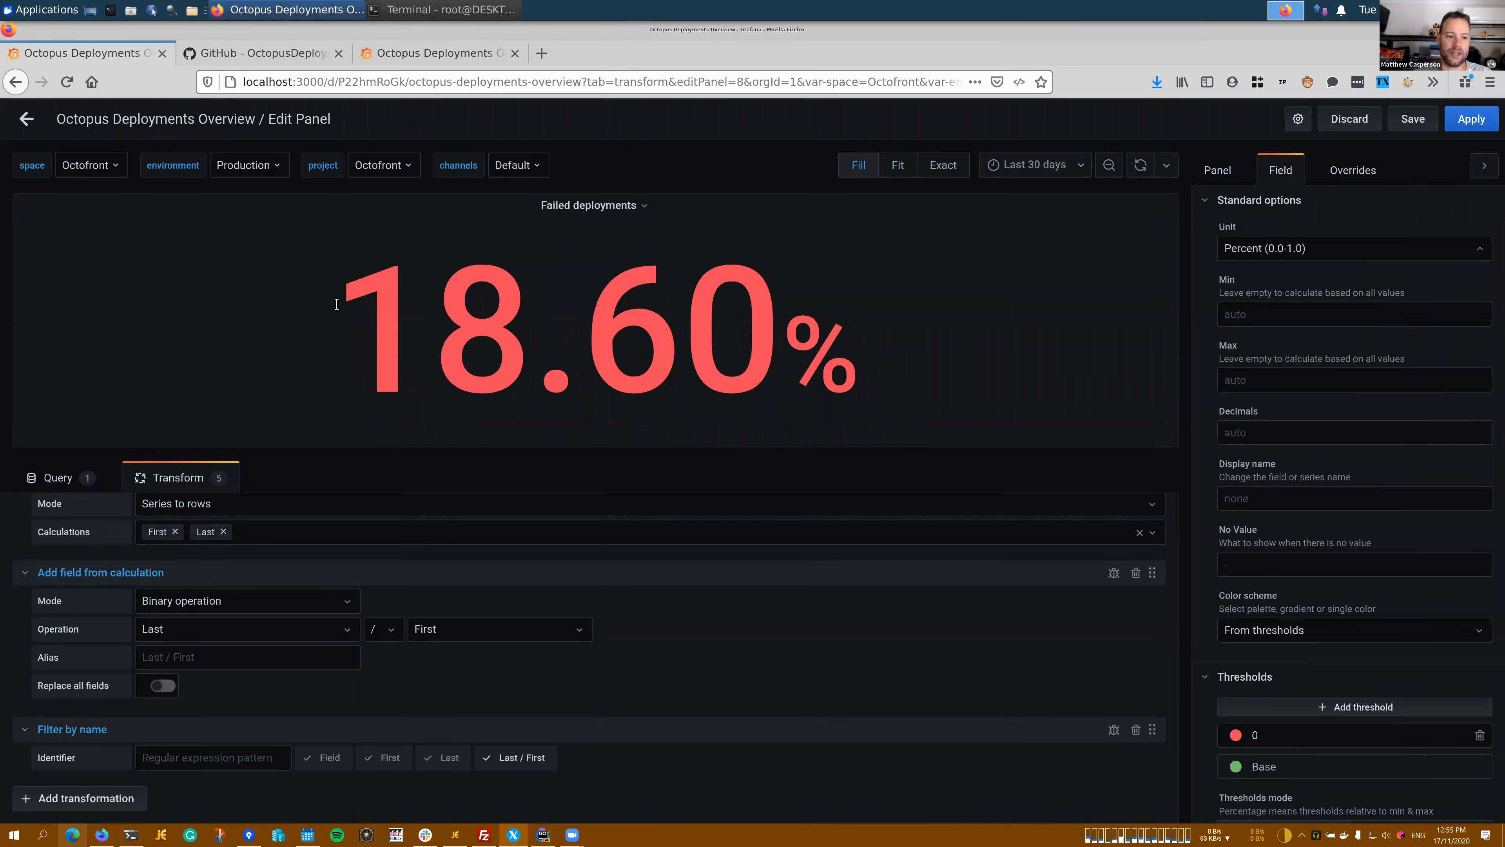
left_click_drag(342, 296, 849, 334)
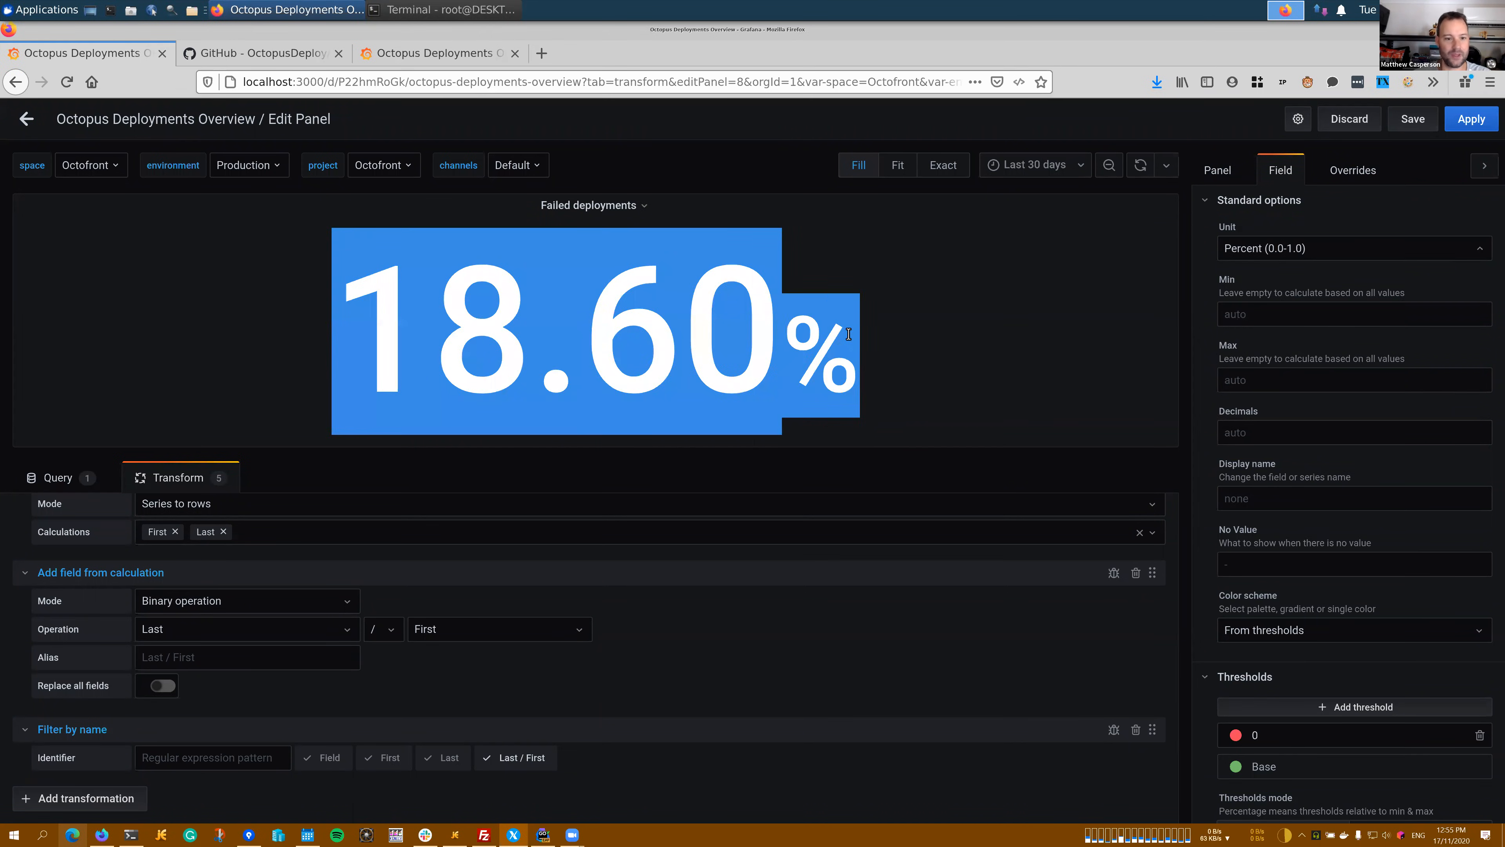
left_click(25, 121)
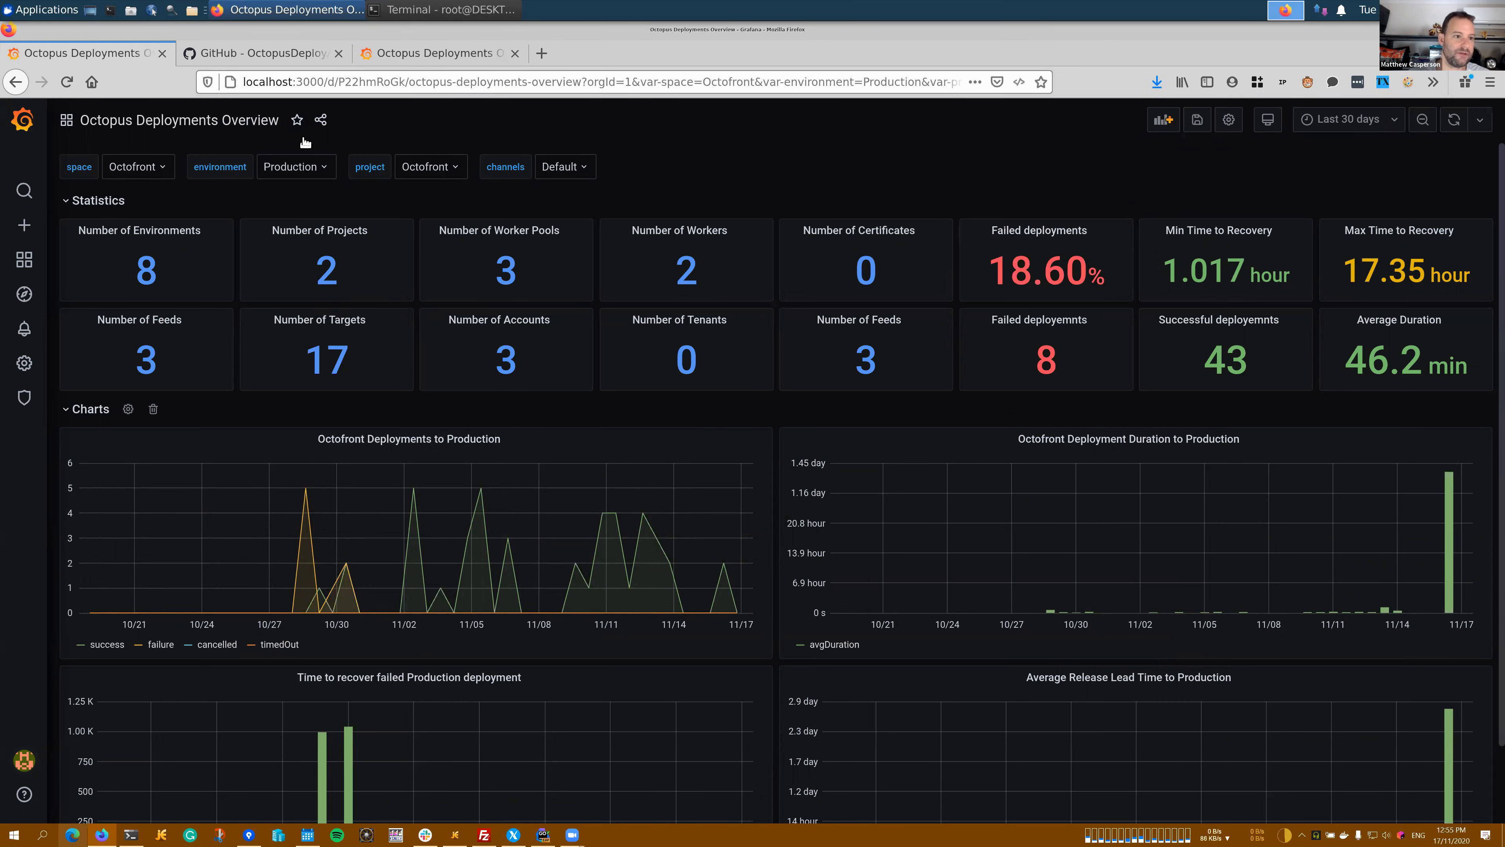
Switch to the datasource plugin's GitHub page and find the Support section of its readme
left_click(262, 57)
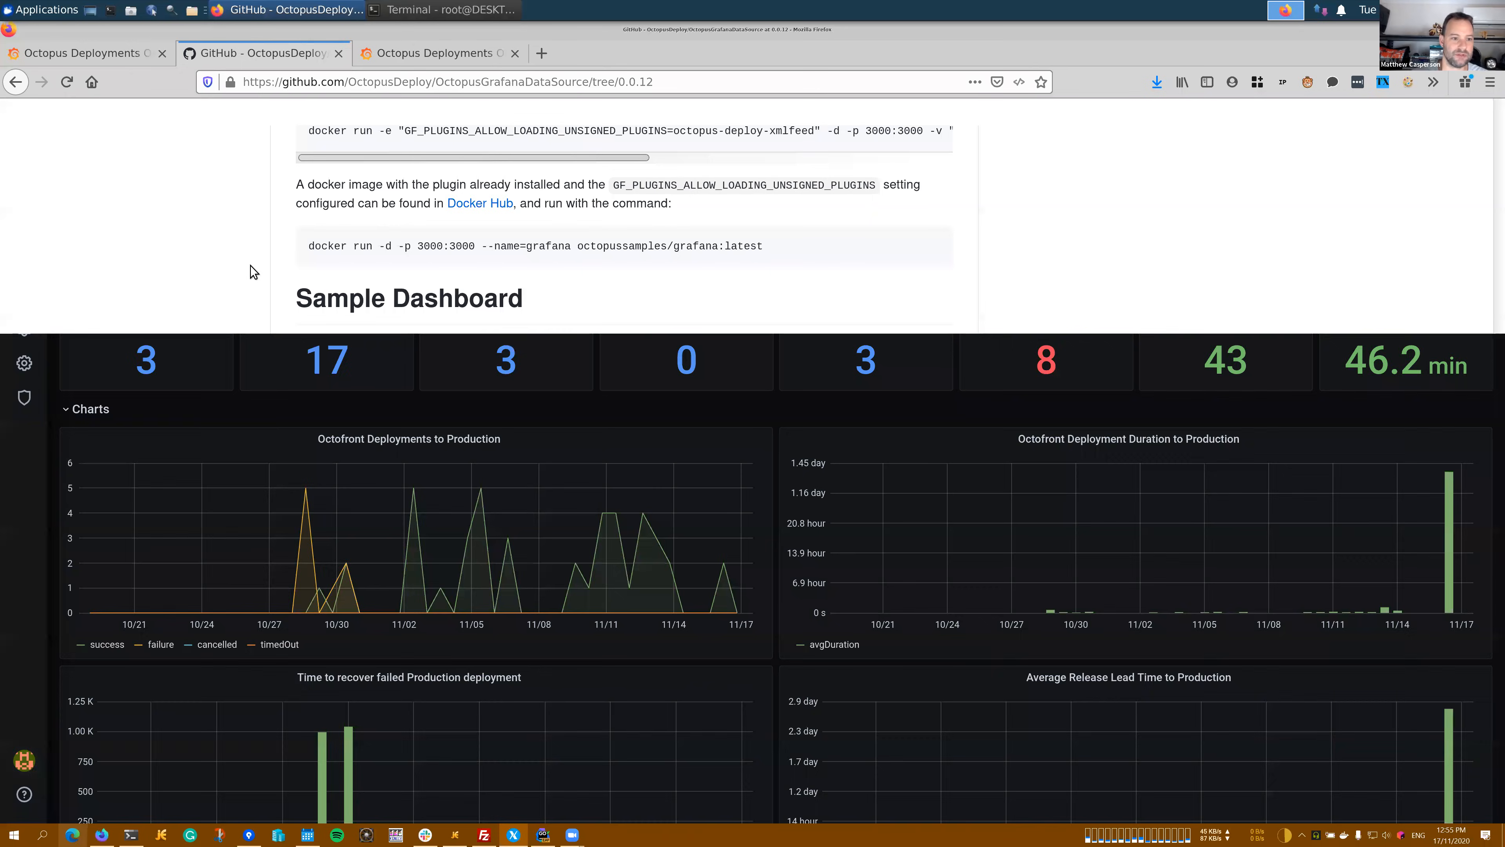
scroll(252, 269, "up", 5)
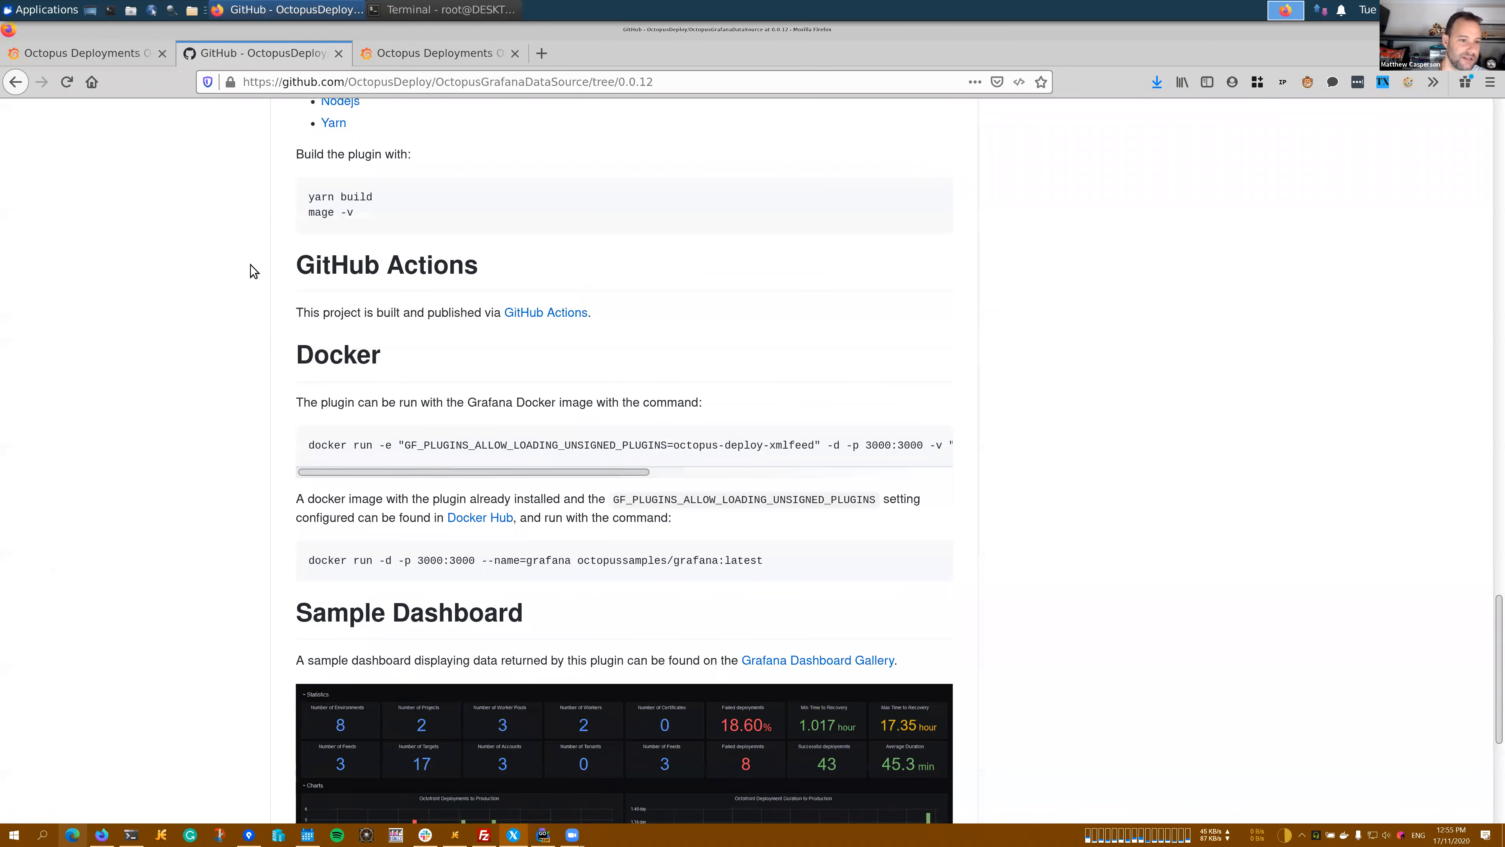
scroll(252, 269, "up", 5)
scroll(254, 271, "up", 4)
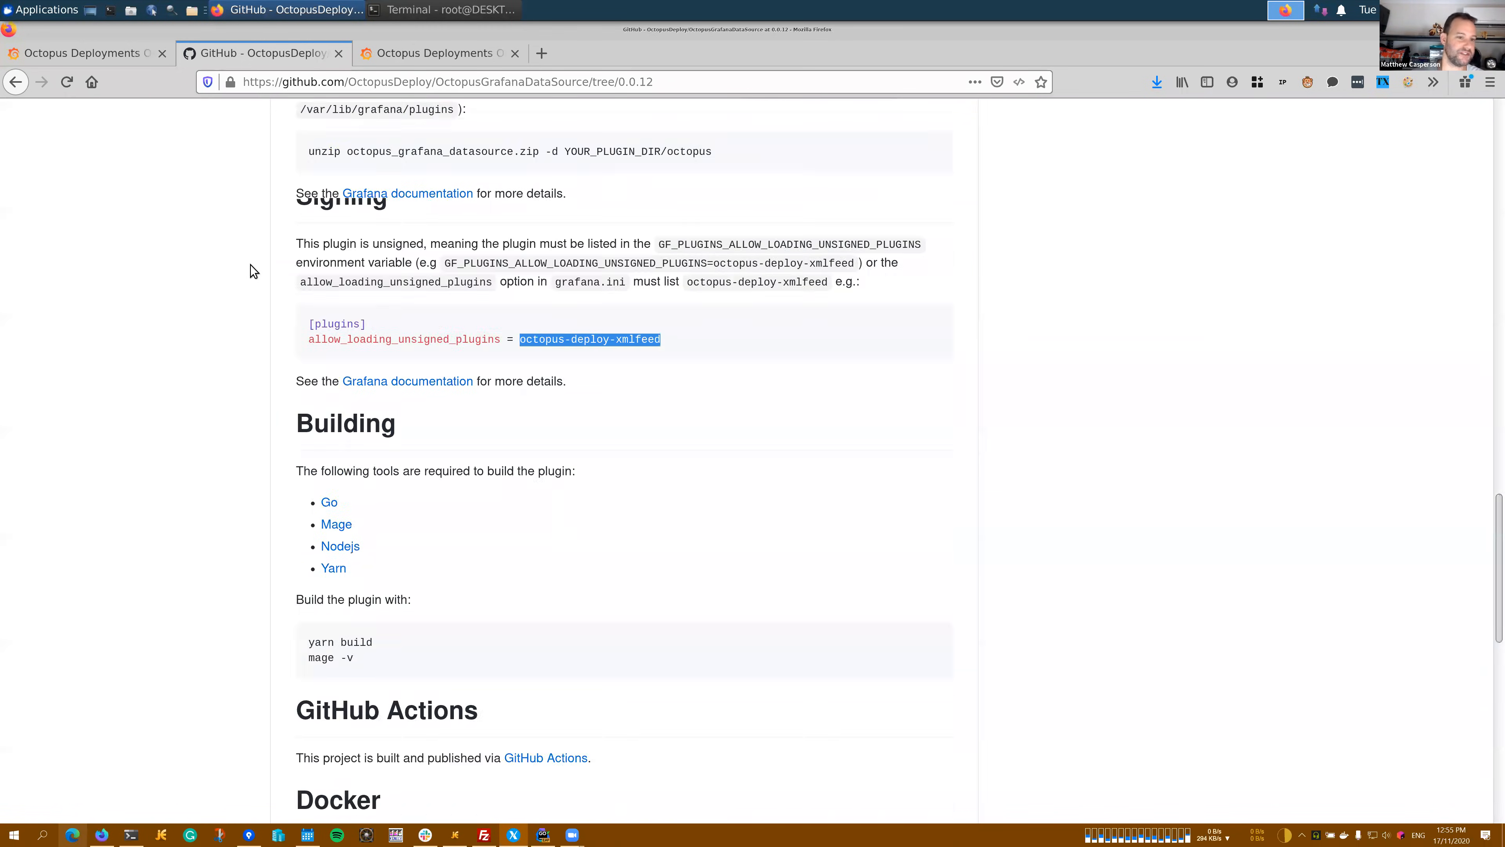
left_click(254, 271)
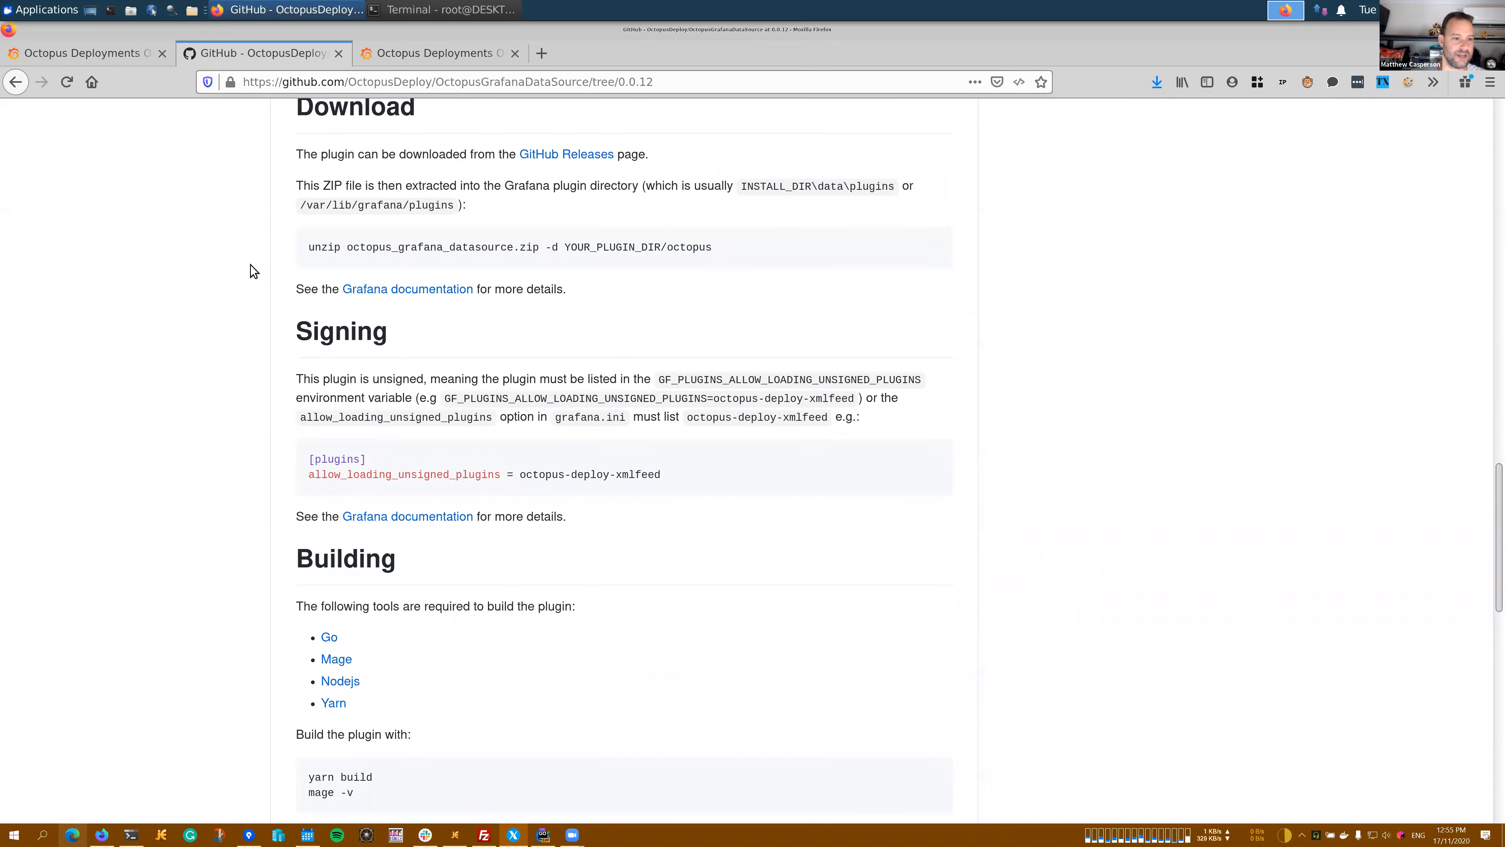
scroll(254, 271, "up", 2)
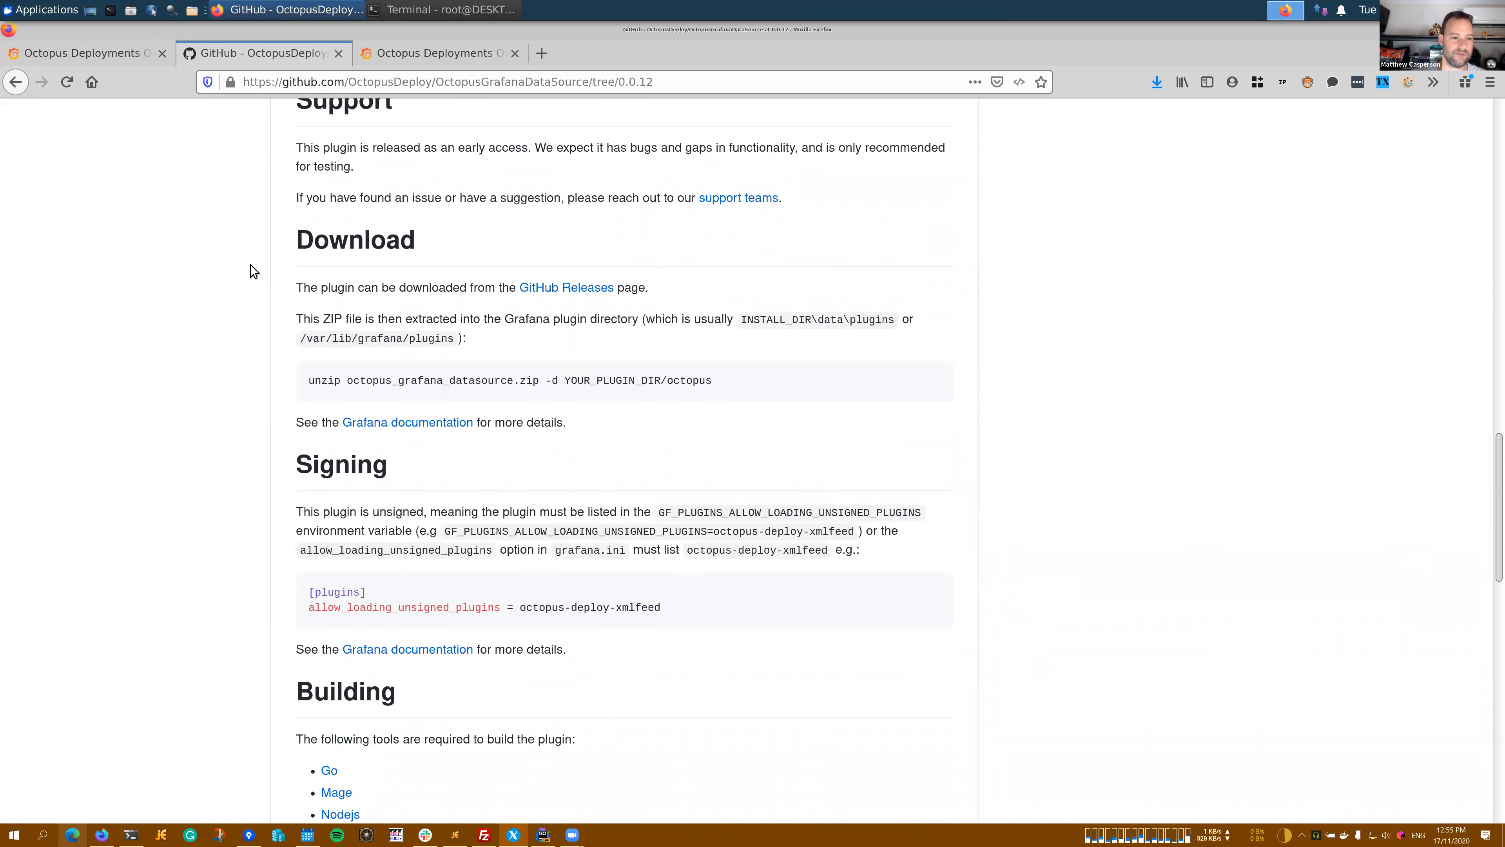
scroll(253, 271, "up", 2)
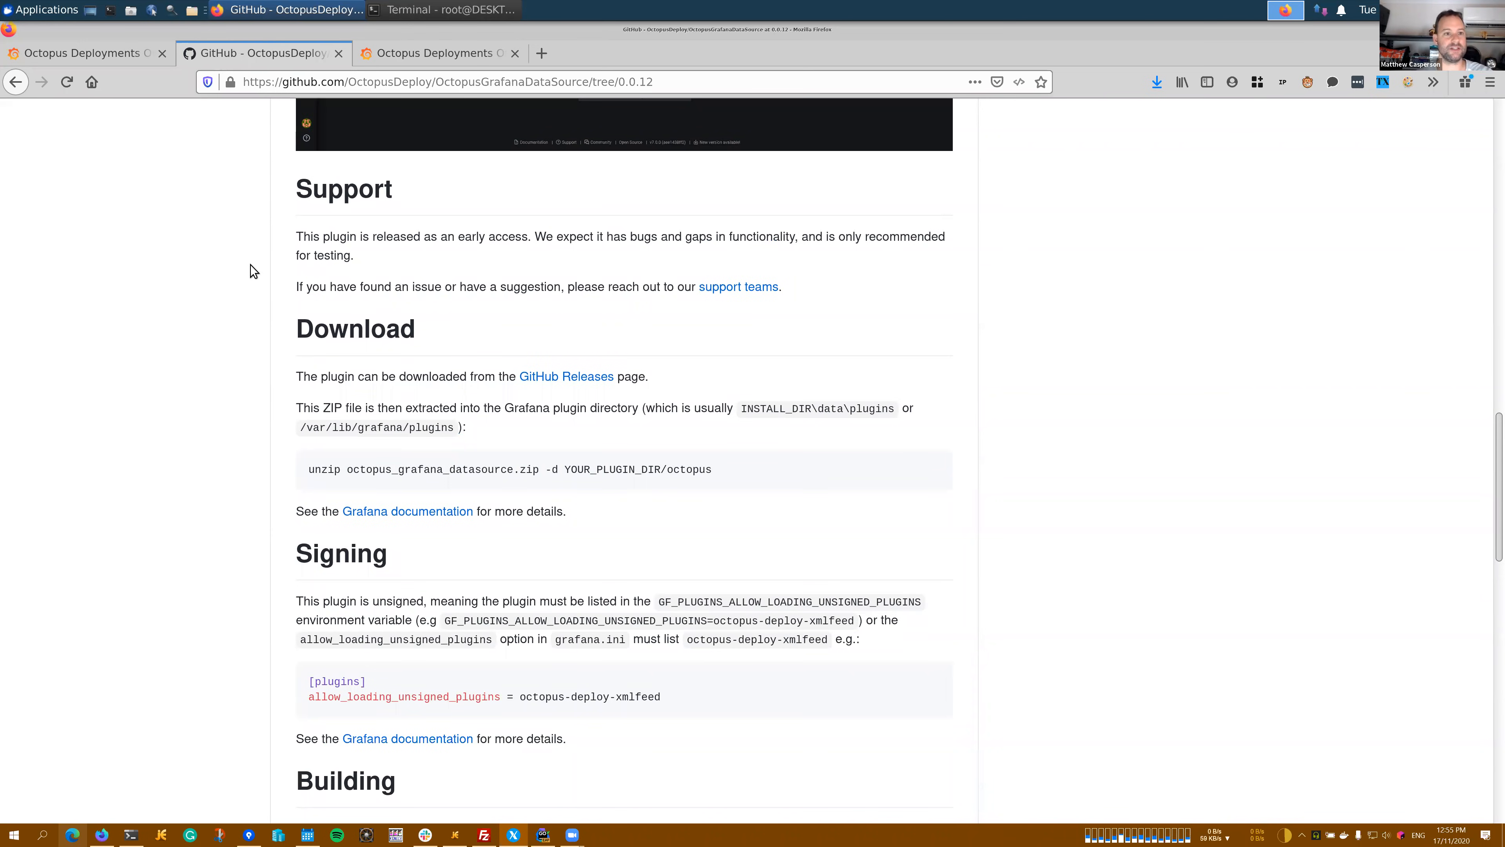
Open the support teams link from the readme in a new tab and look through the Octopus Deploy Help & Support page
middle_click(741, 287)
left_click(407, 50)
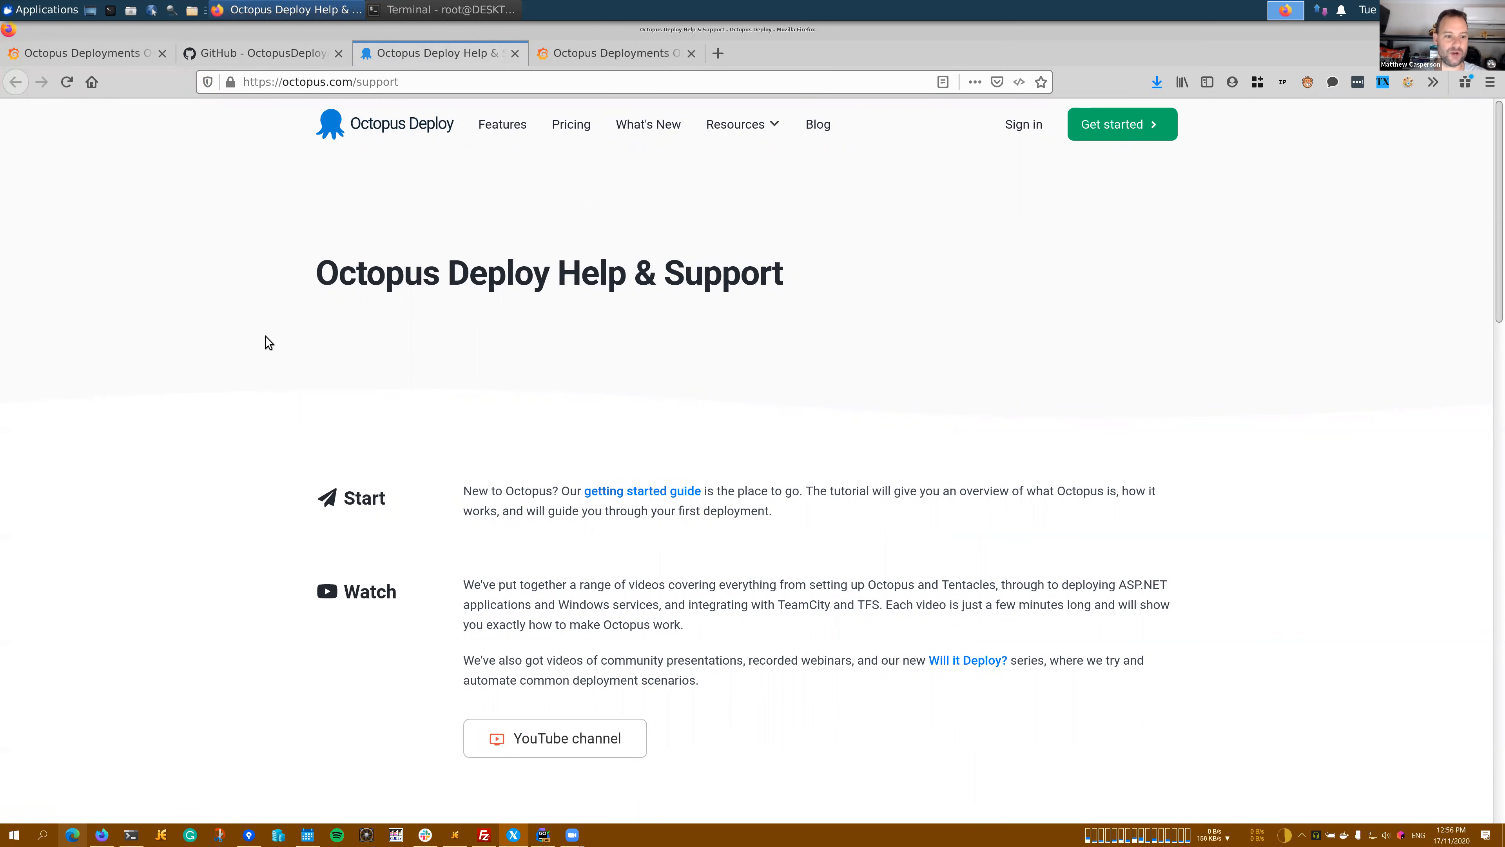
scroll(263, 343, "down", 3)
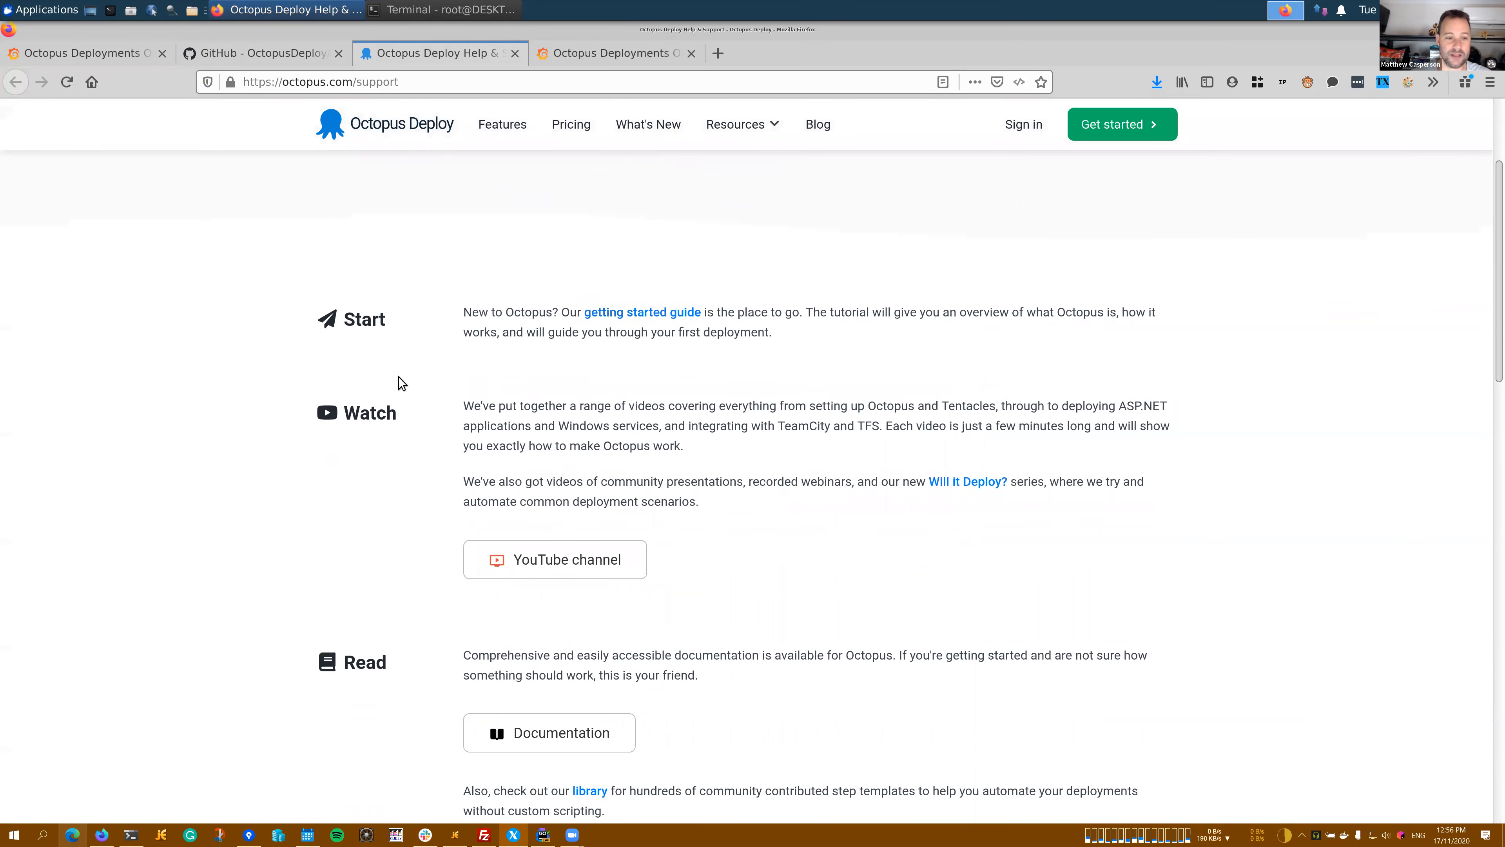